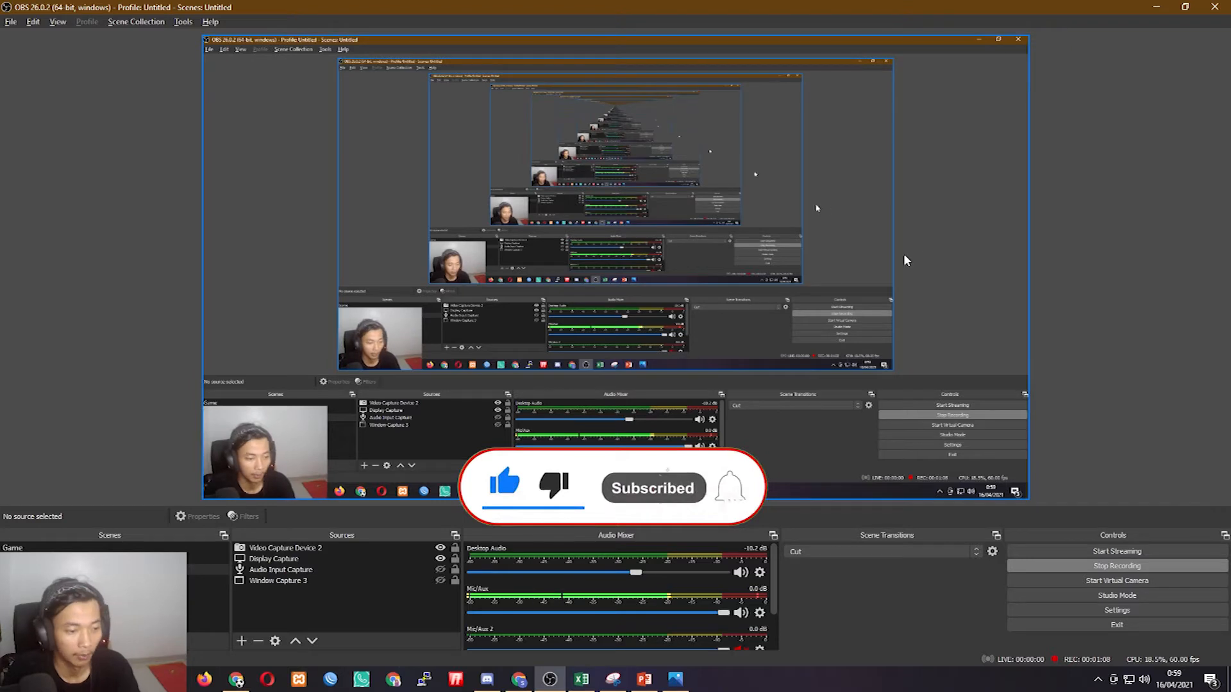
- Bring the Tutorial Dasar Spreedsheet employee sheet in Chrome in front of OBS
left_click(237, 684)
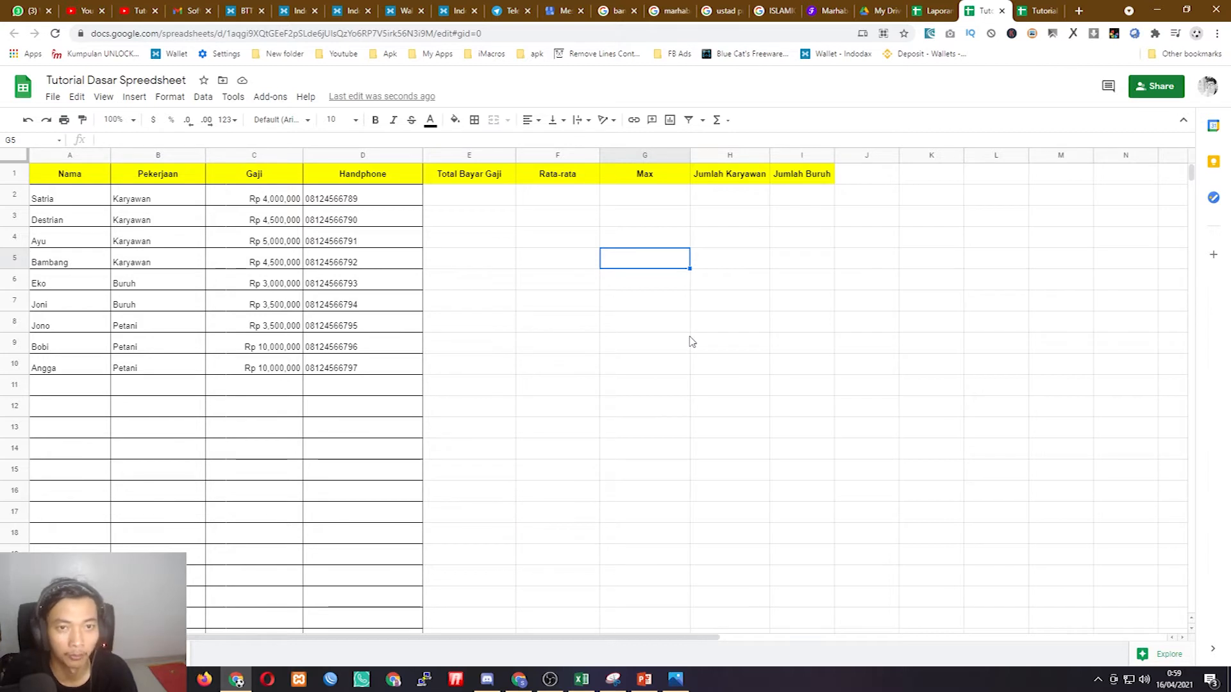
left_click(879, 10)
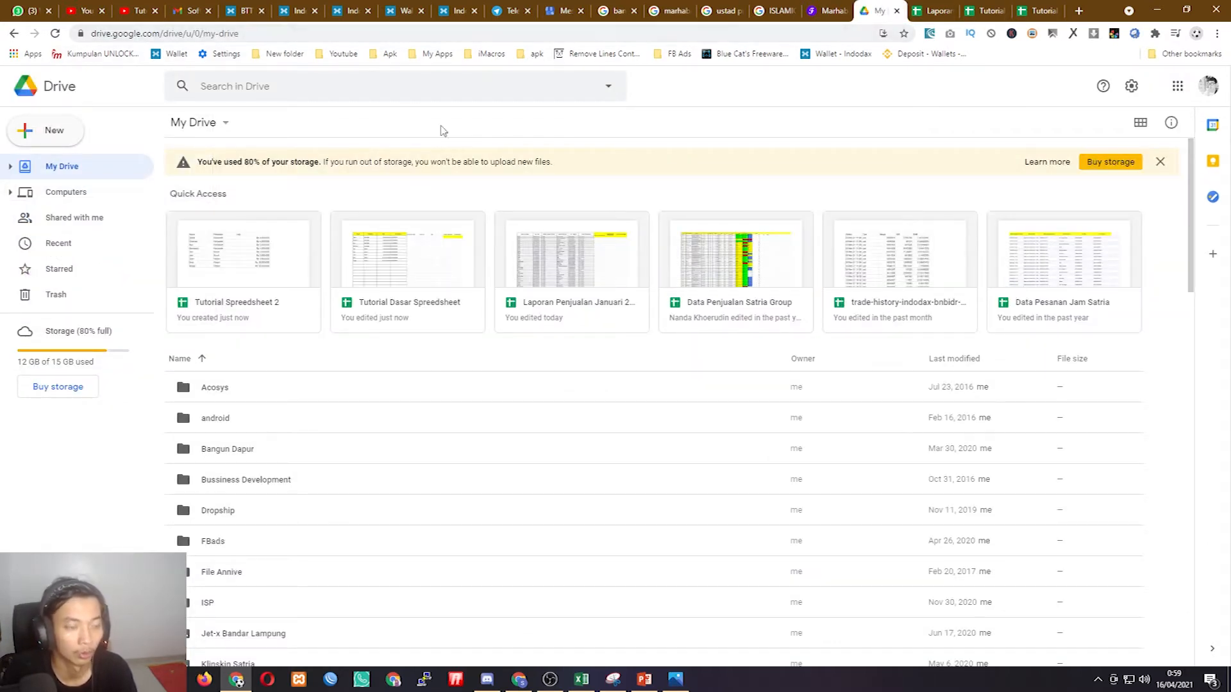
left_click(55, 134)
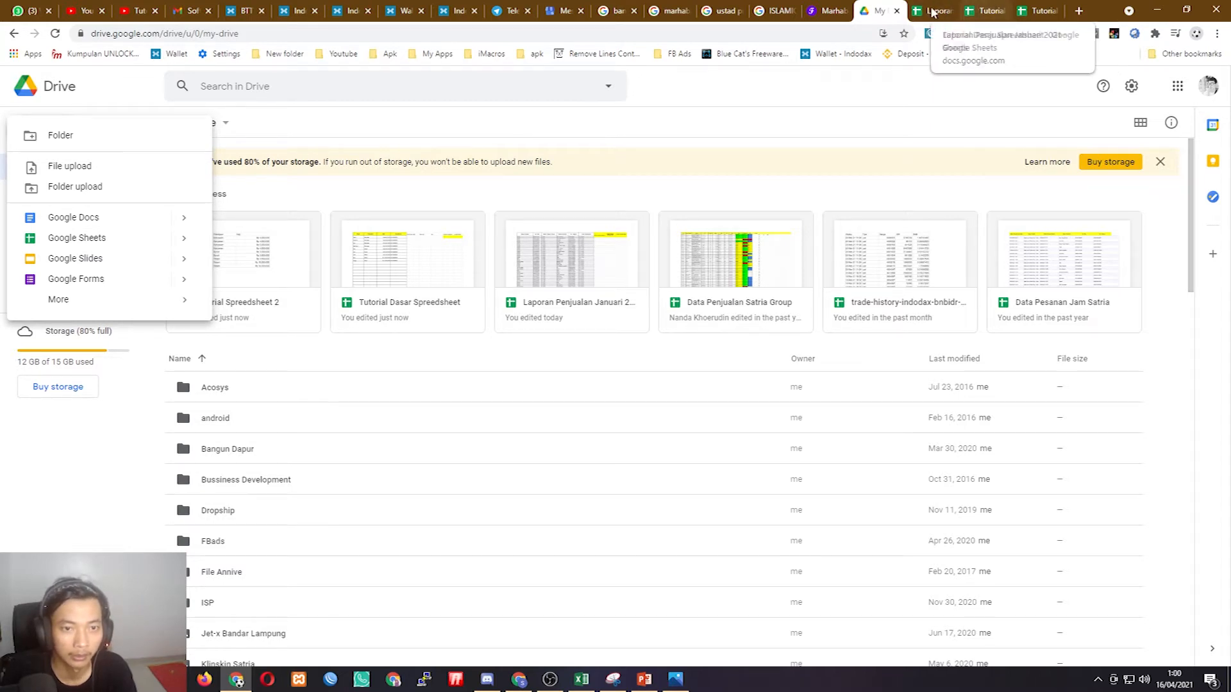
left_click(986, 8)
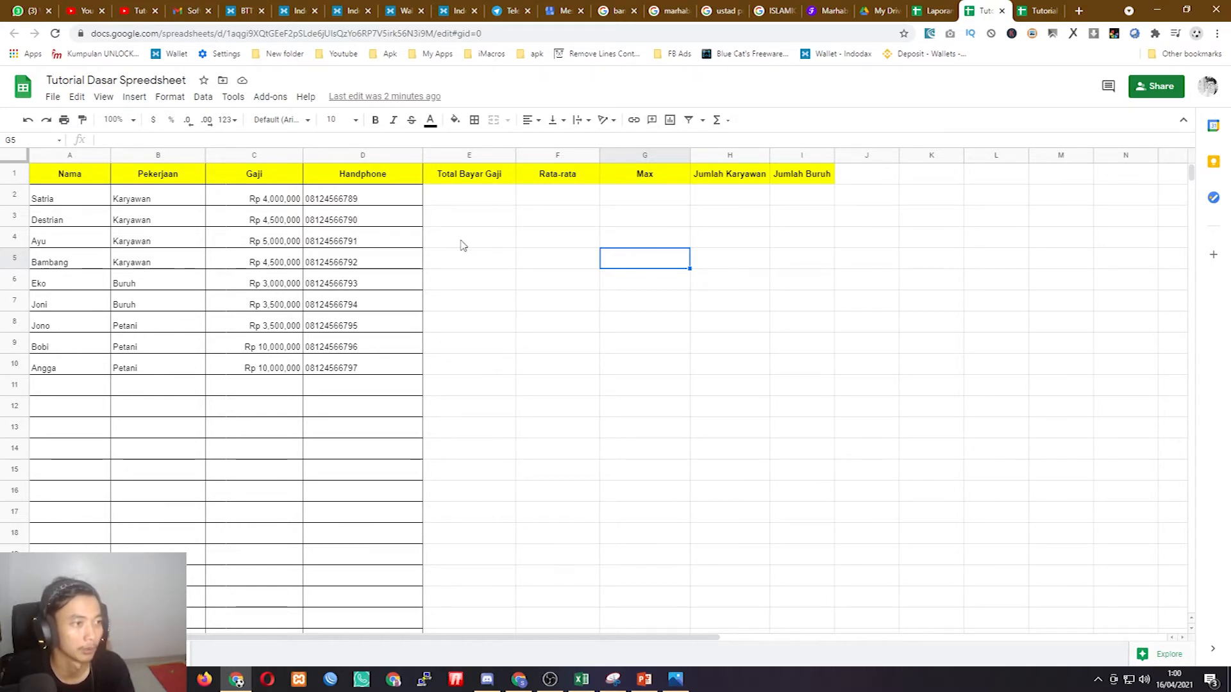
left_click(81, 80)
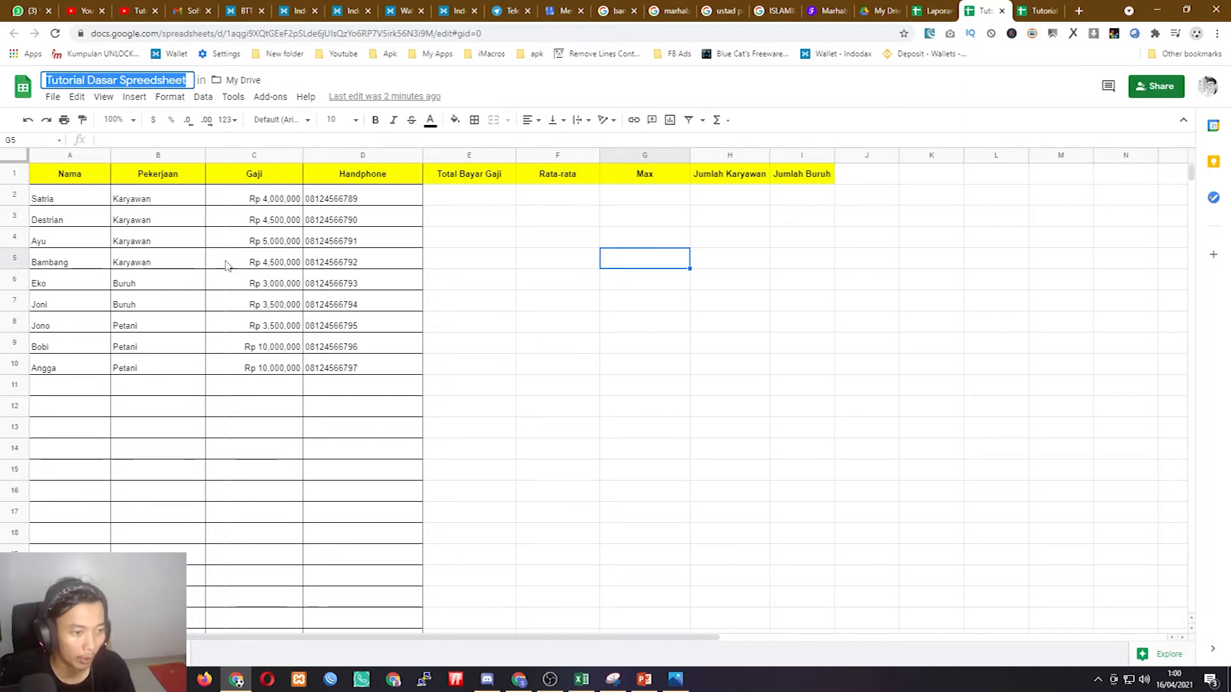
left_click(664, 394)
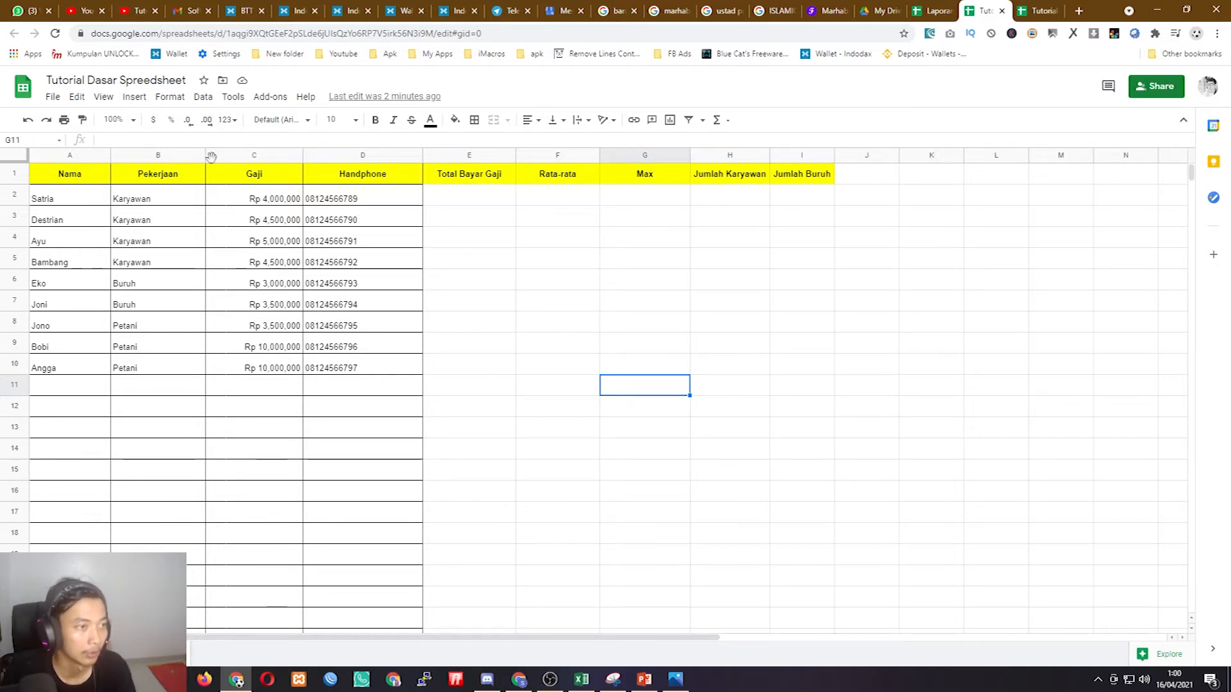
left_click(54, 97)
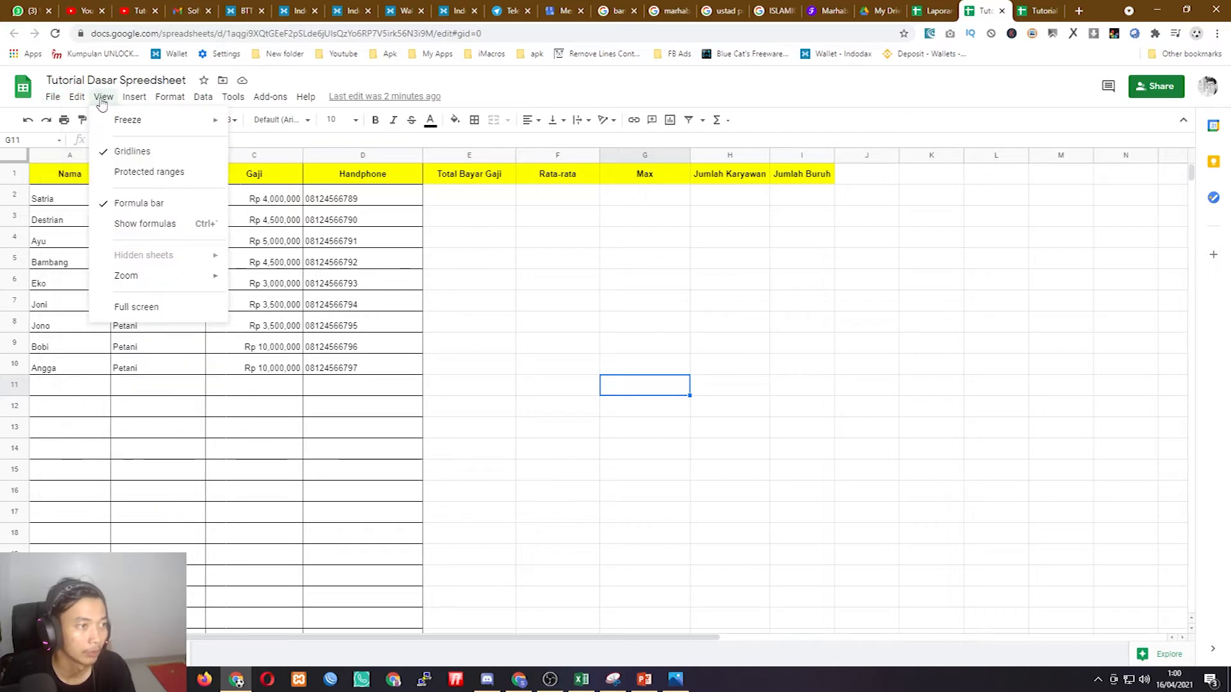
mouse_move(183, 100)
mouse_move(306, 96)
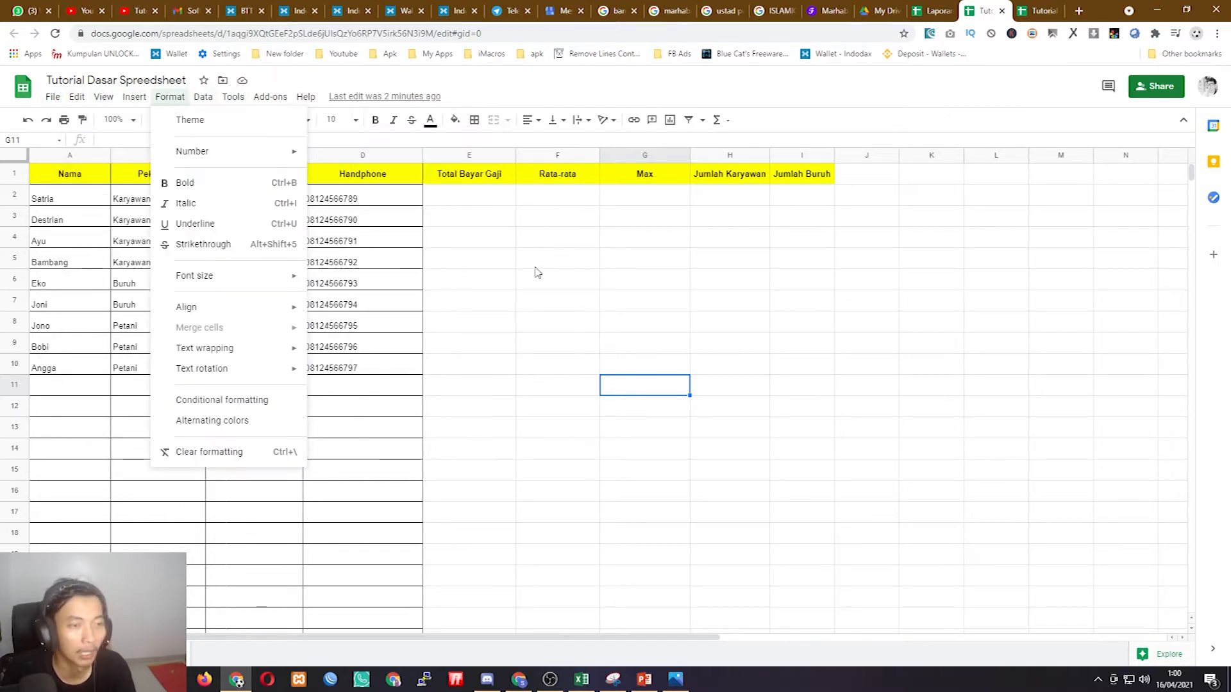
left_click(590, 299)
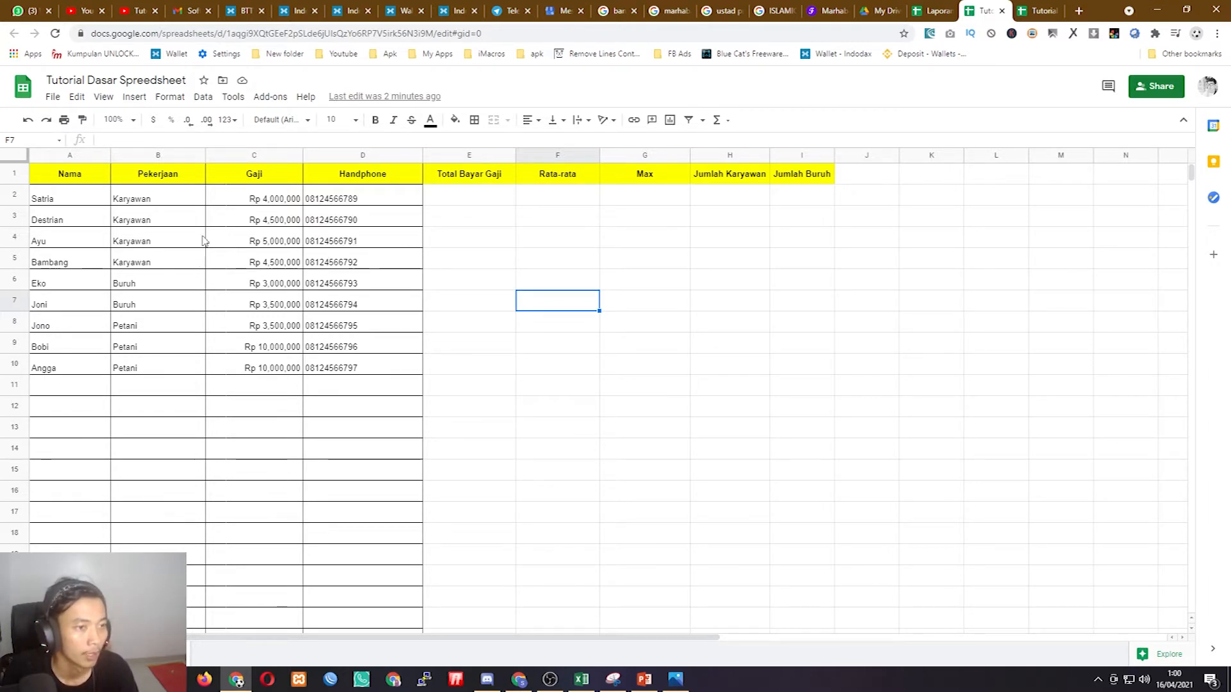
left_click(665, 258)
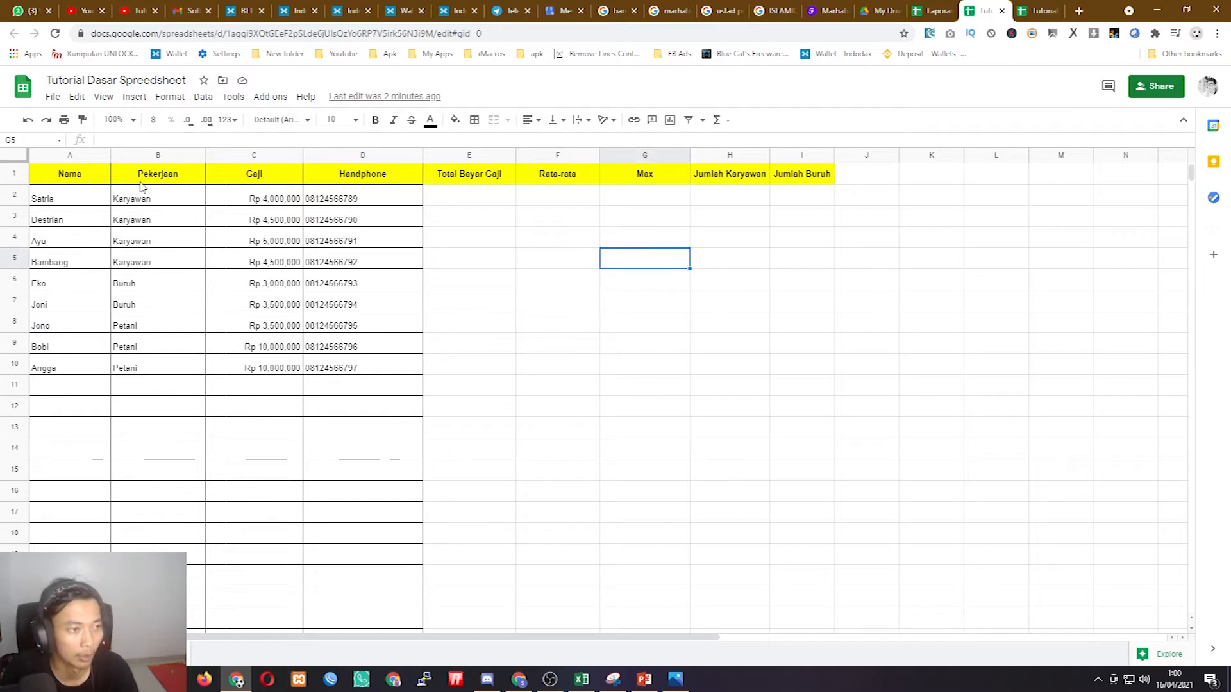
left_click_drag(69, 176, 384, 371)
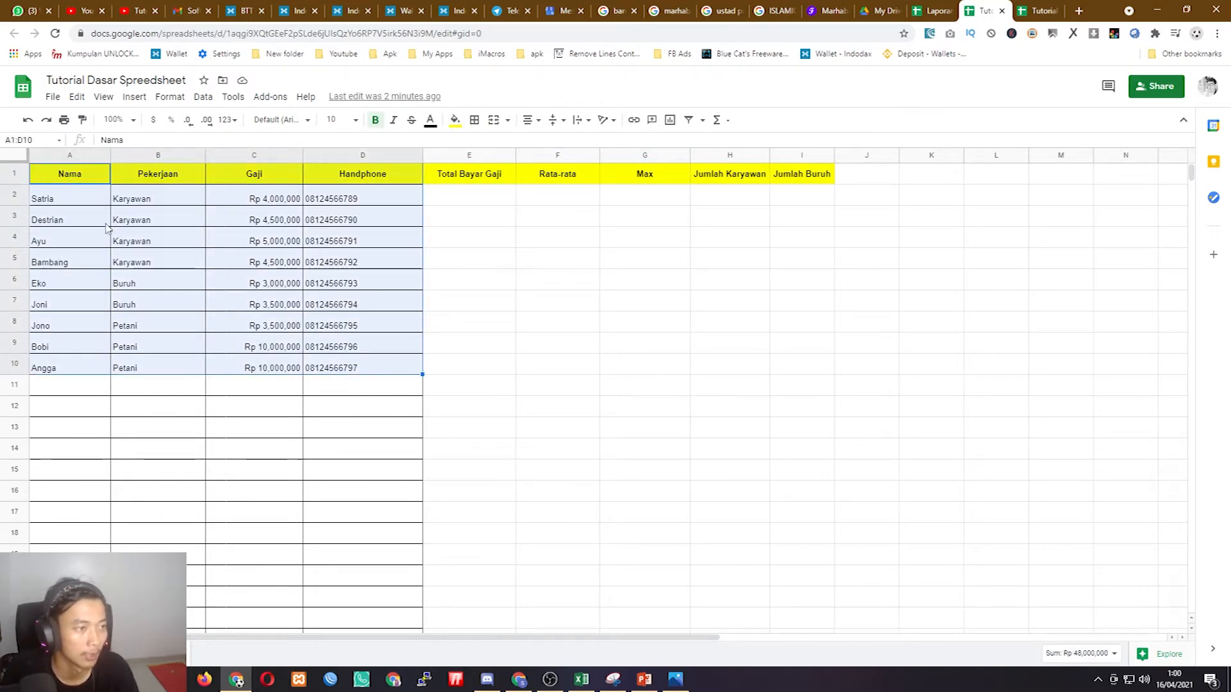
left_click(193, 176)
left_click(282, 177)
left_click(351, 178)
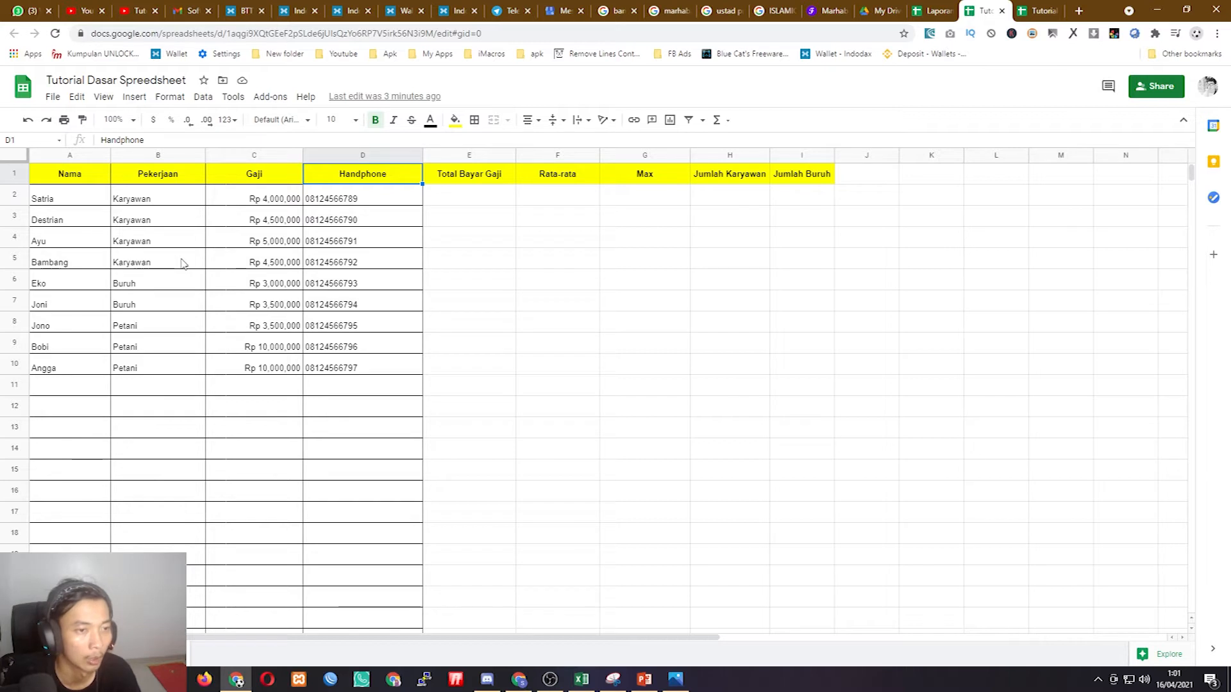
left_click(59, 201)
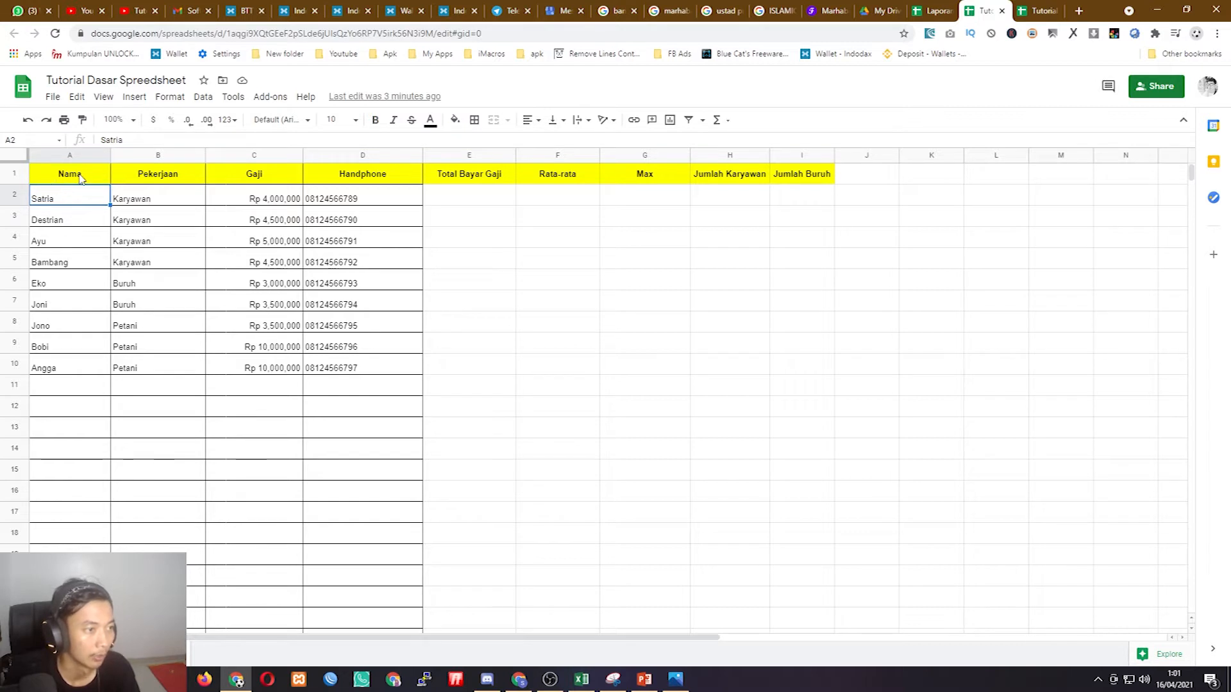
left_click_drag(66, 182, 366, 181)
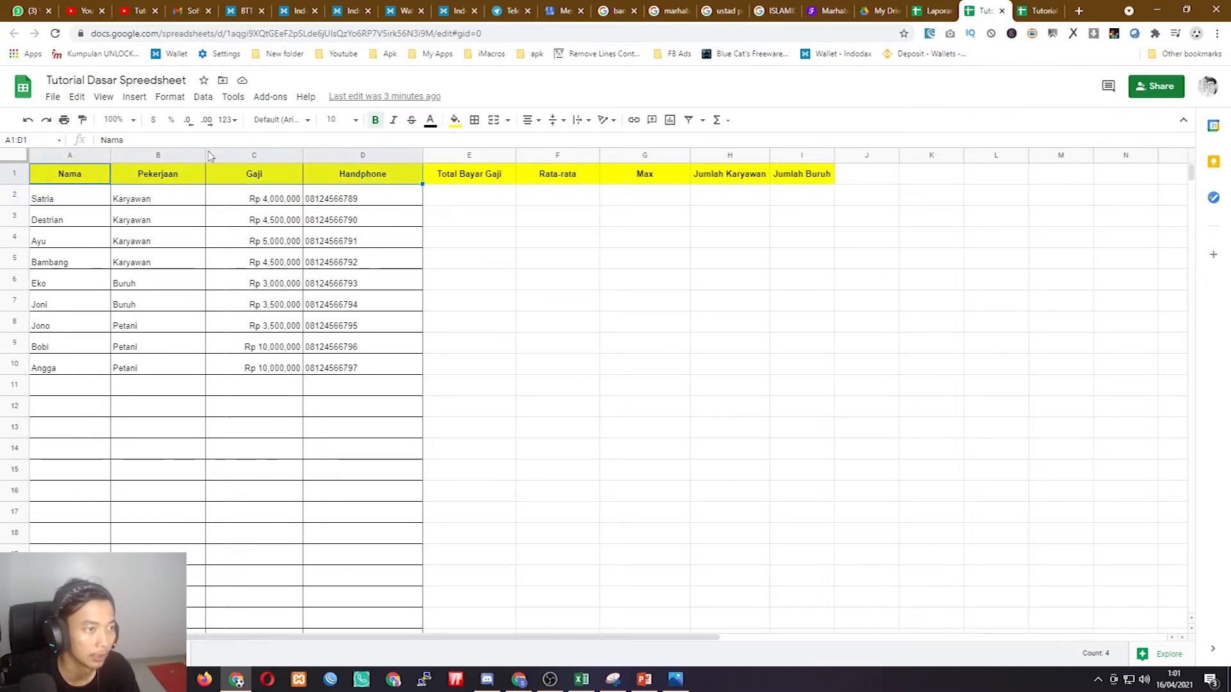
left_click(300, 129)
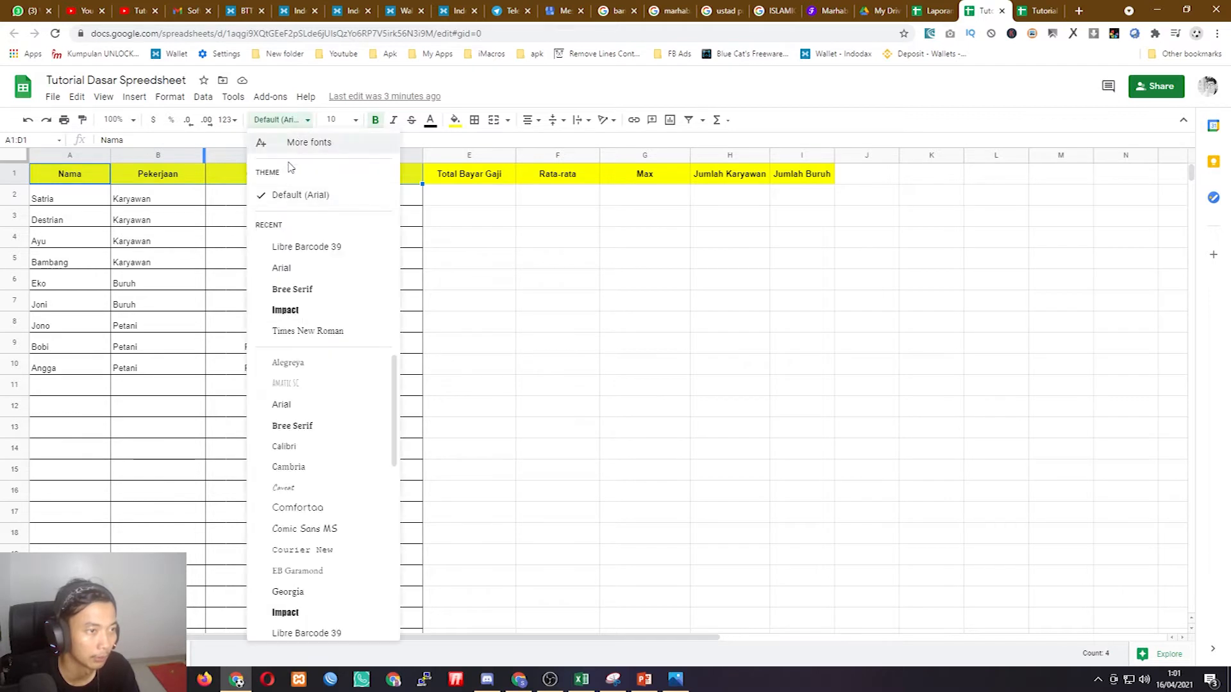
left_click(519, 280)
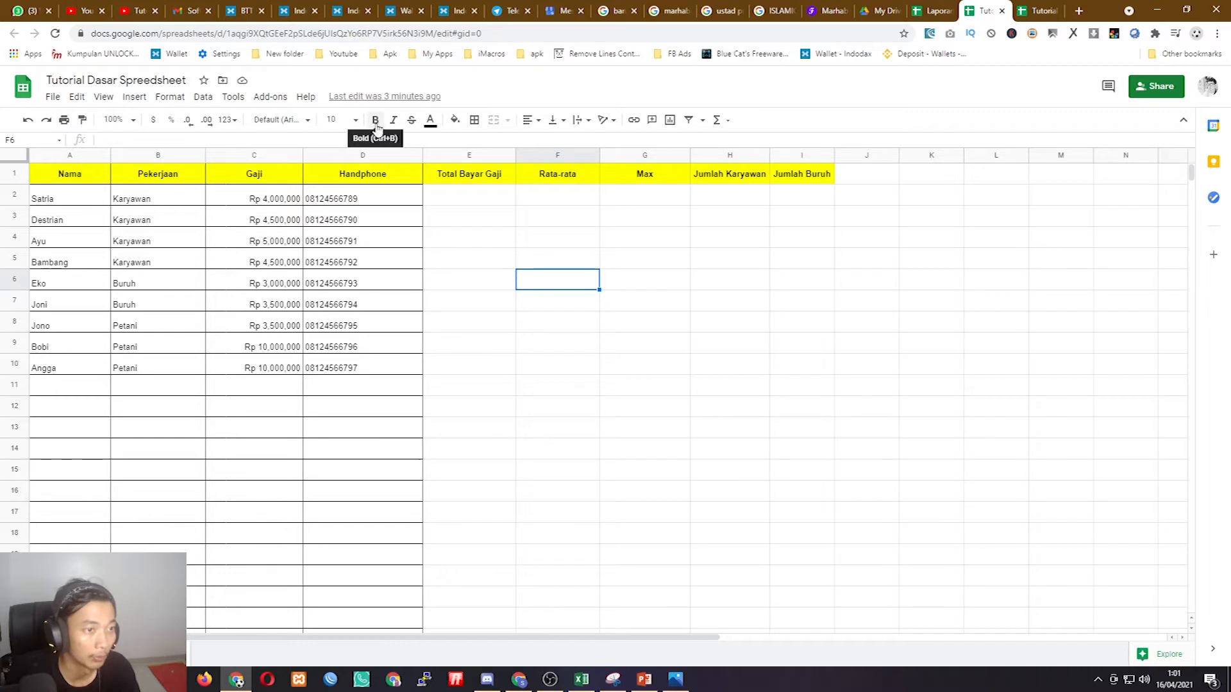
left_click(454, 176)
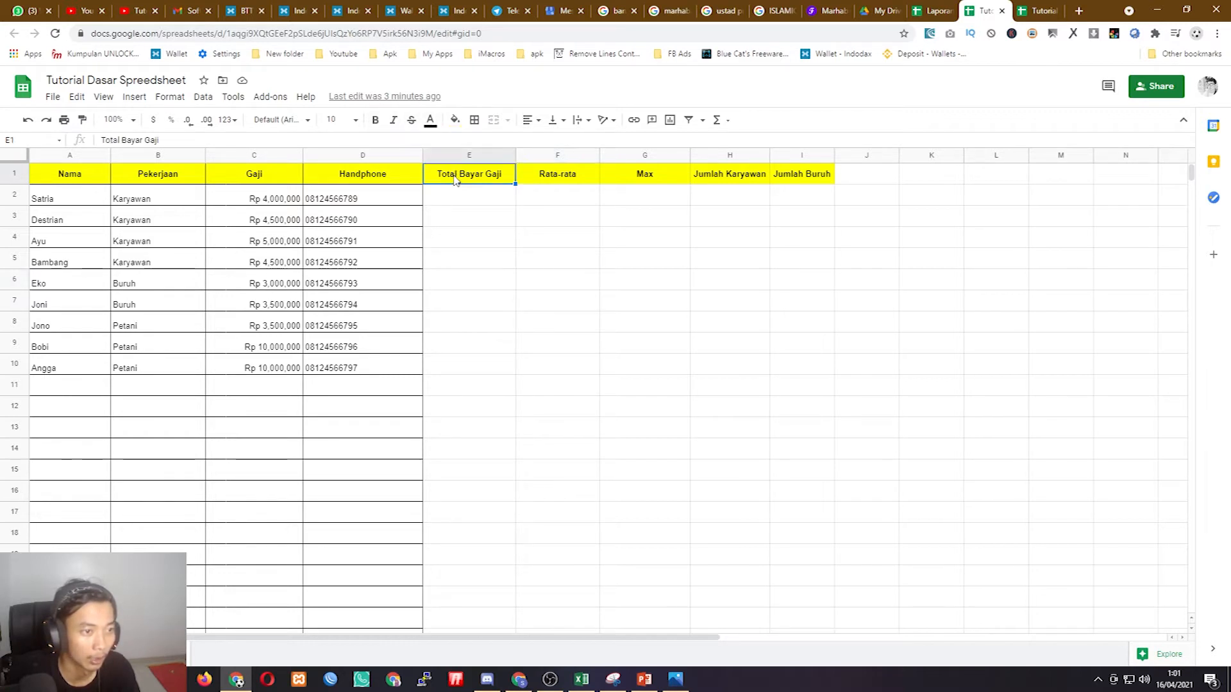
left_click(65, 182)
left_click_drag(77, 198, 360, 372)
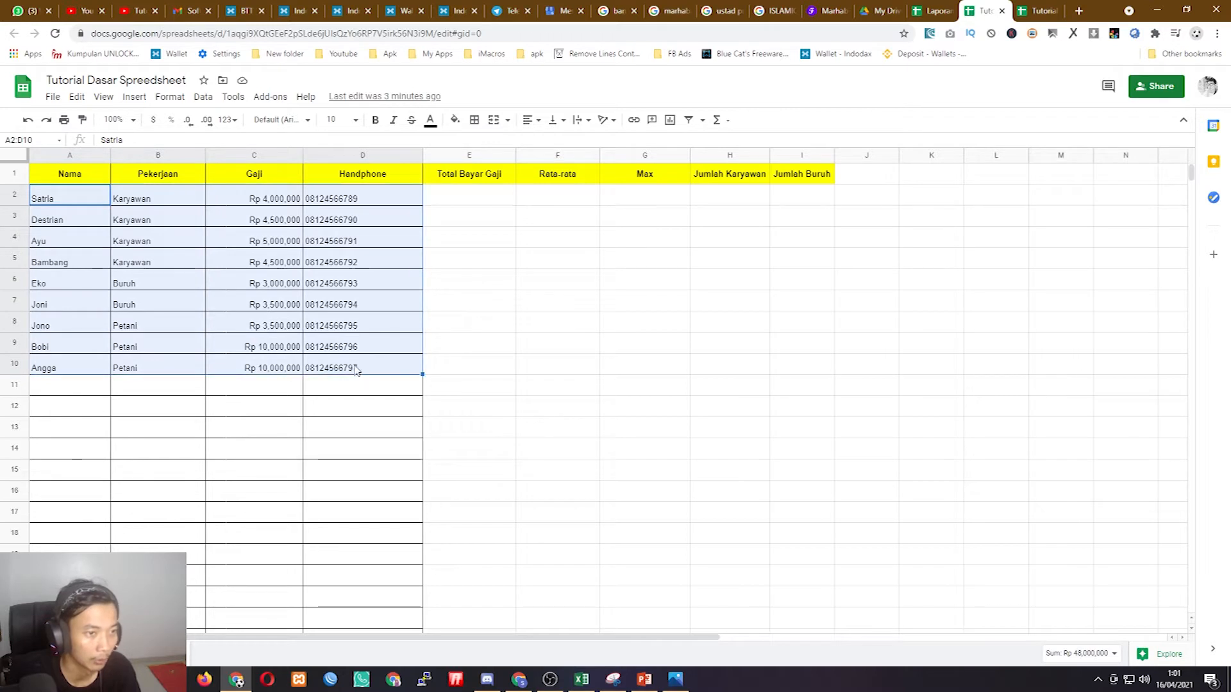
left_click(499, 289)
left_click_drag(63, 175, 372, 364)
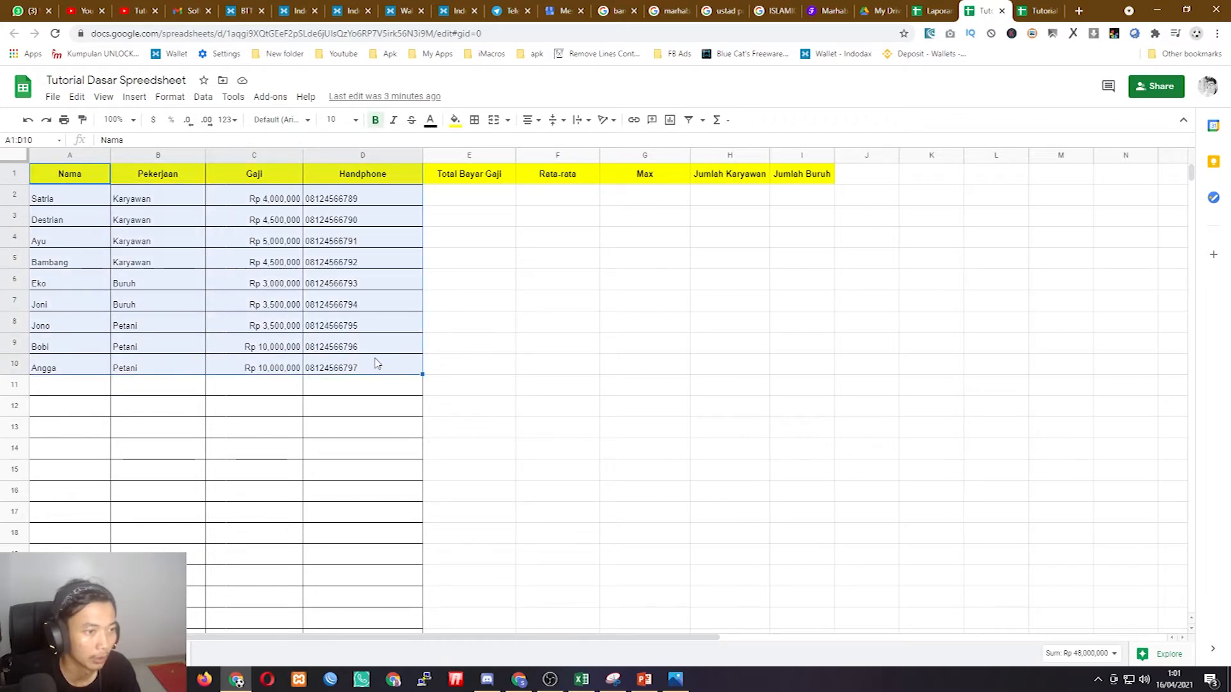
left_click(157, 241)
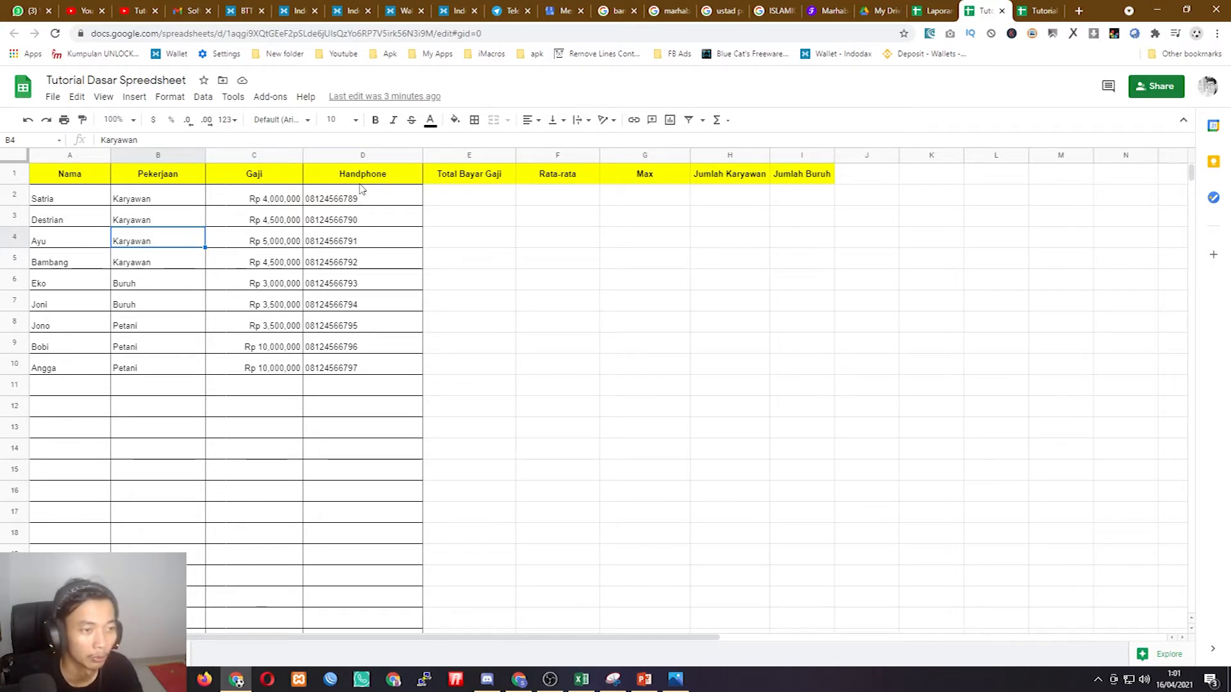
left_click_drag(360, 198, 356, 375)
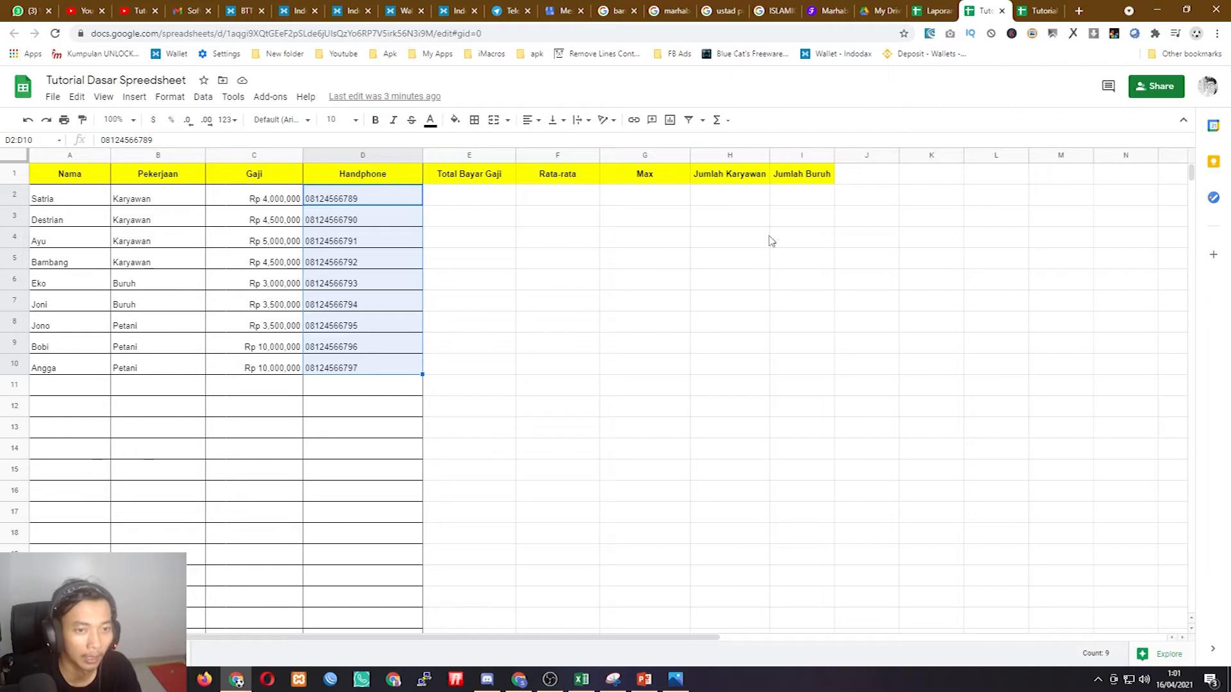
left_click(798, 216)
double_click(793, 225)
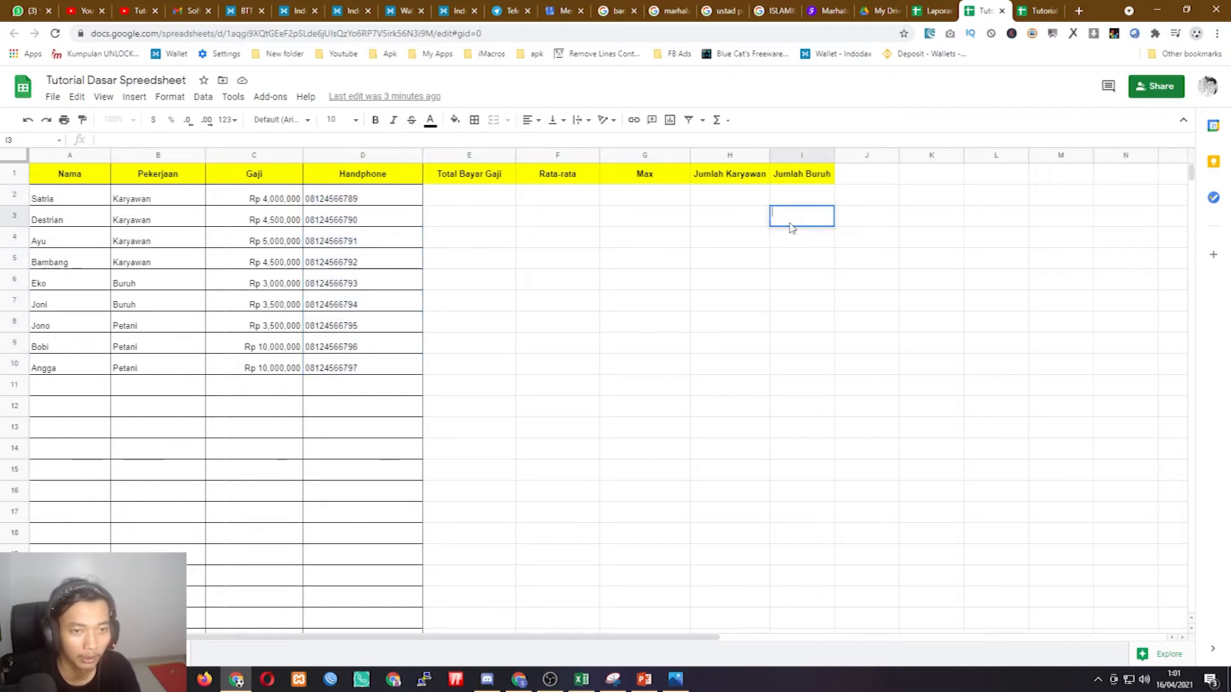
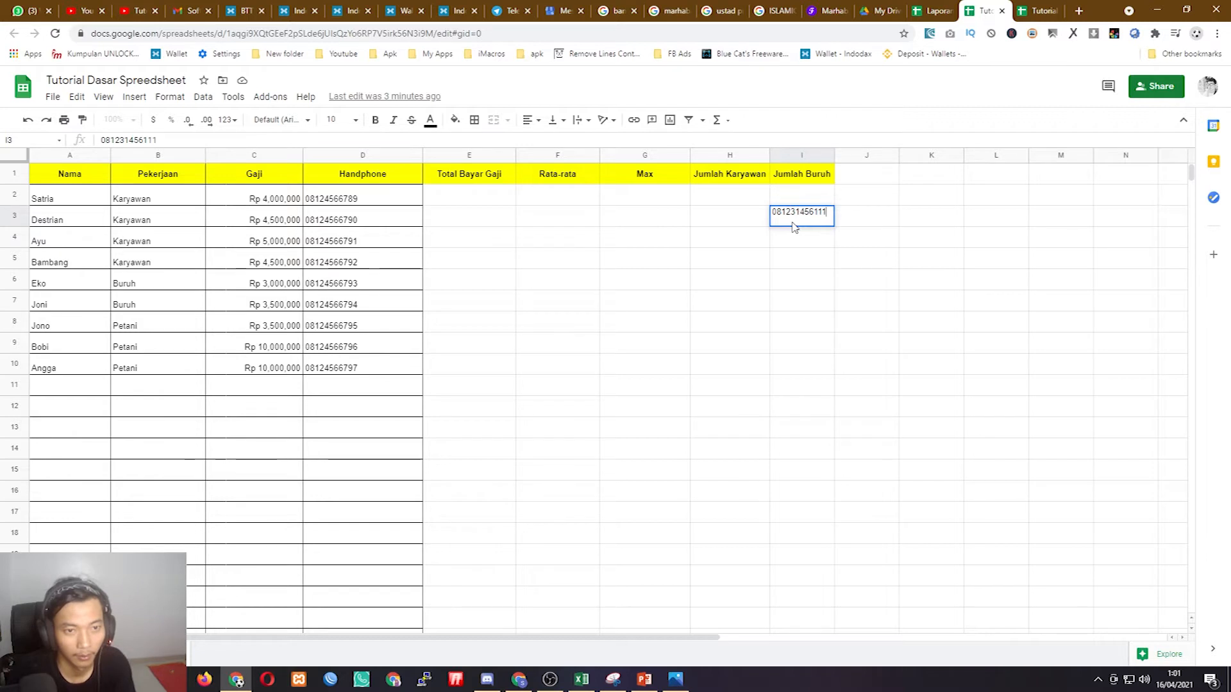
key("Return")
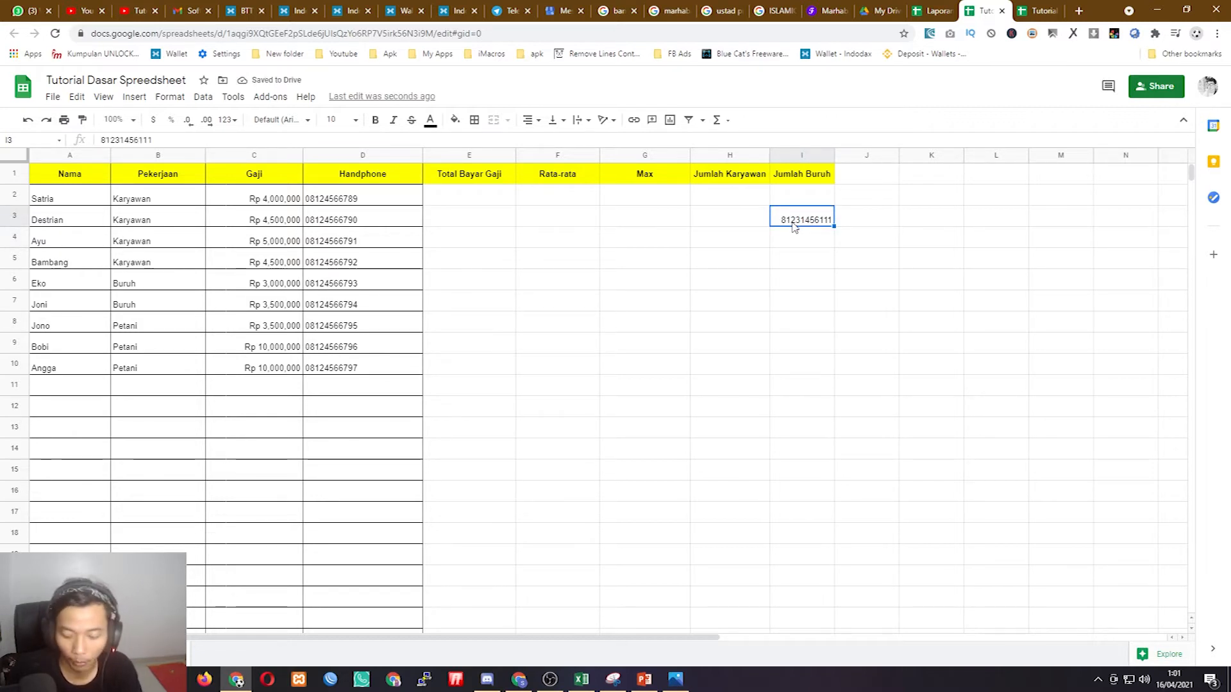
key("Delete")
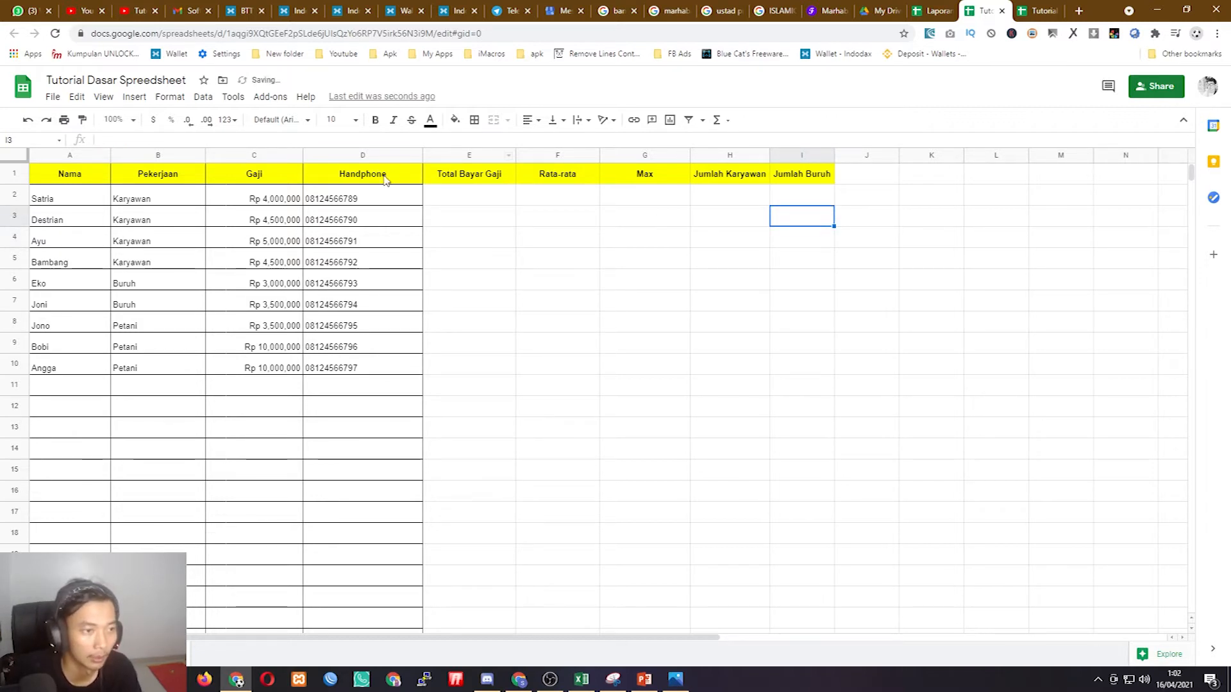
left_click(379, 198)
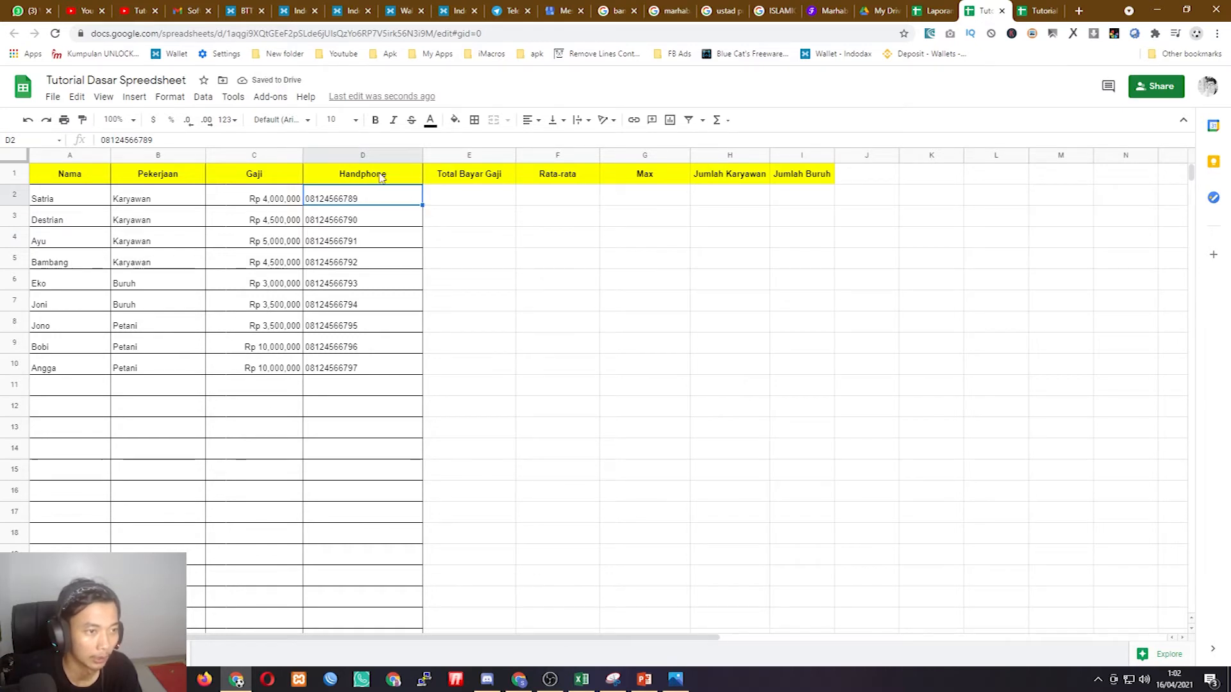
left_click(368, 156)
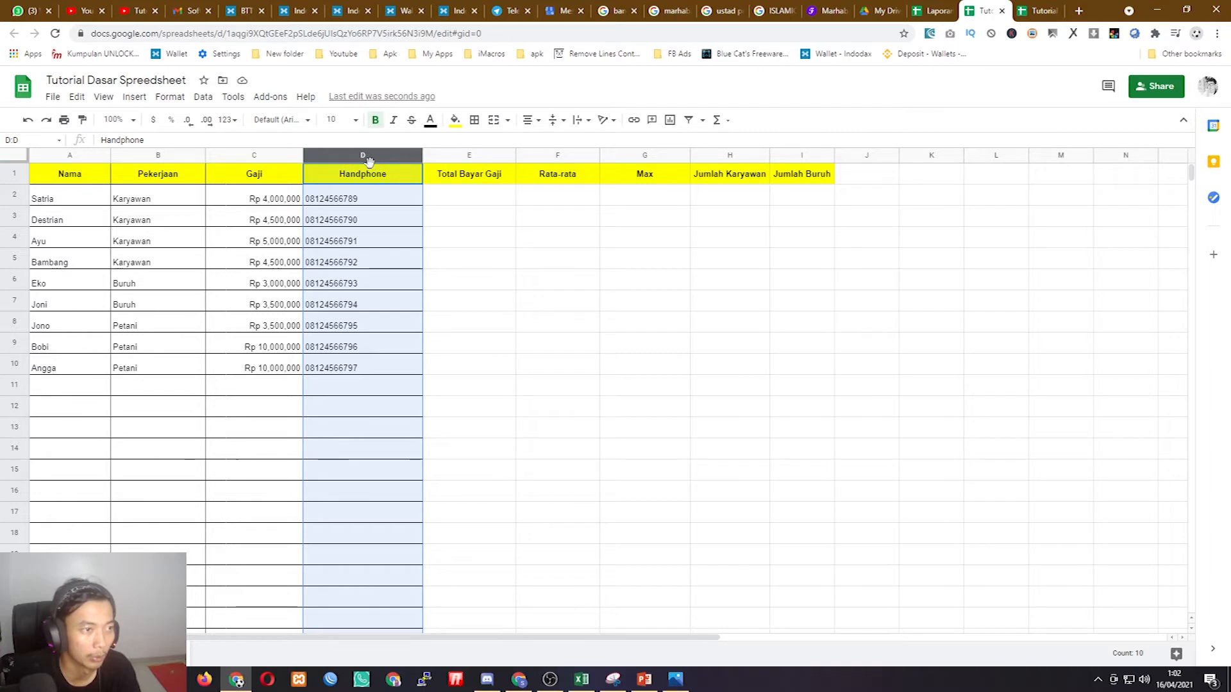
left_click(239, 124)
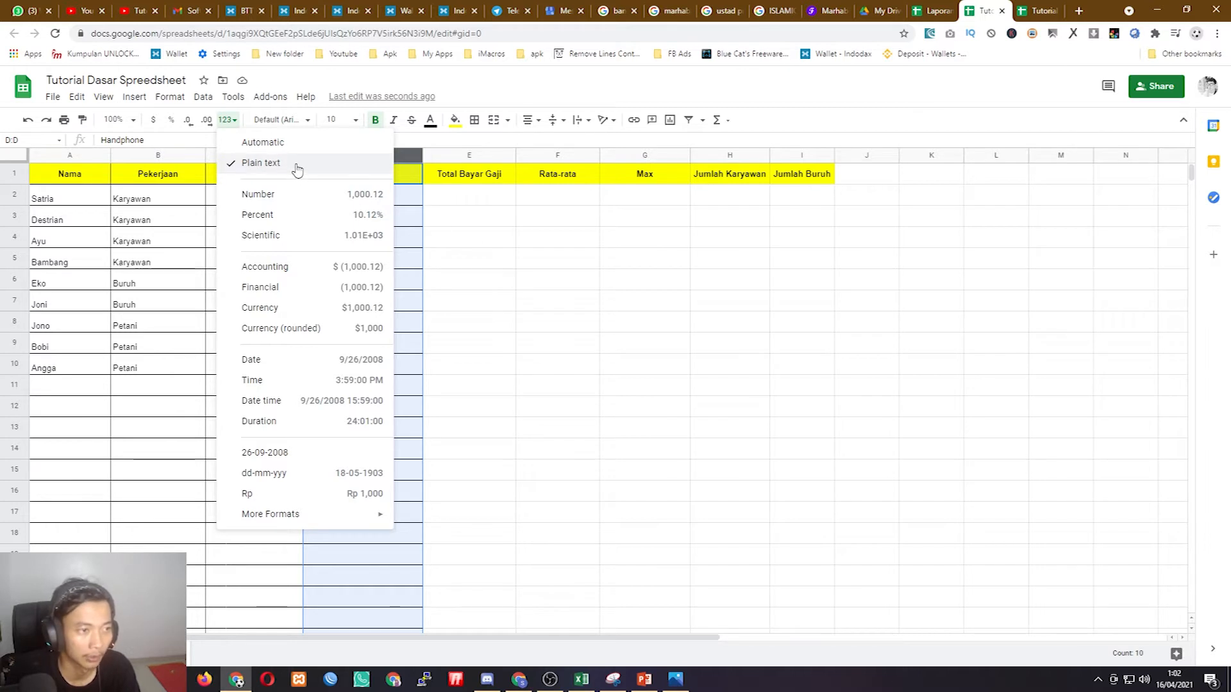
left_click(495, 264)
left_click_drag(324, 202, 337, 369)
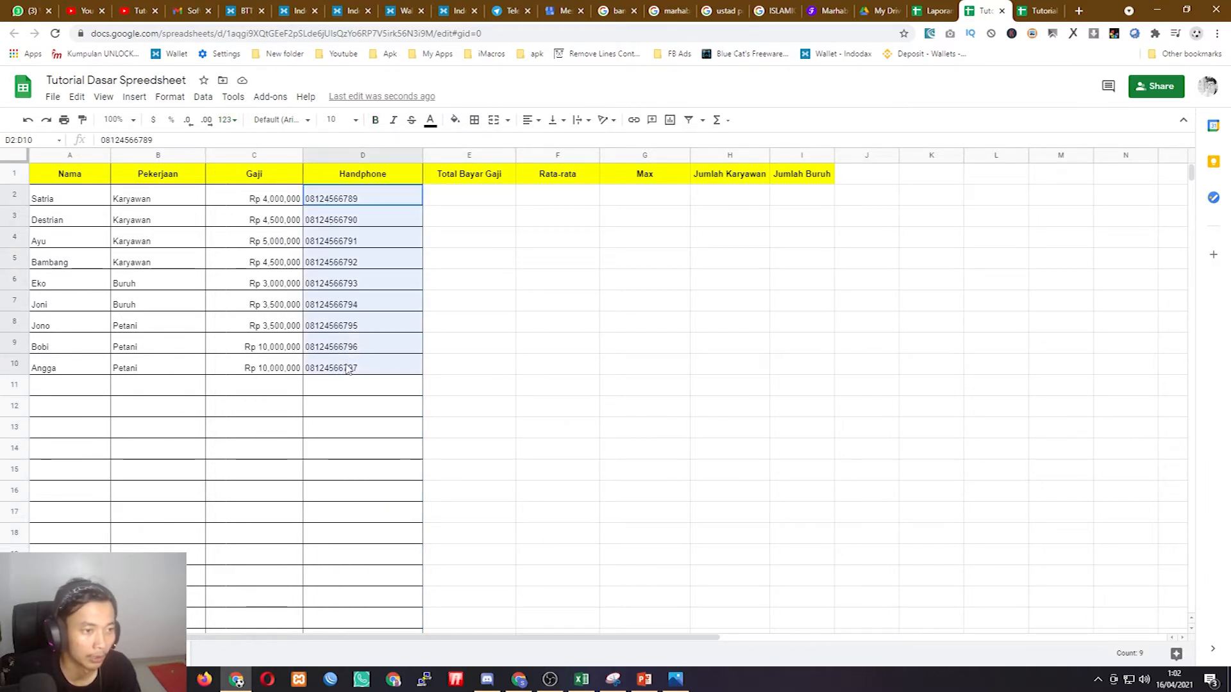
left_click(384, 258)
left_click_drag(68, 200, 356, 370)
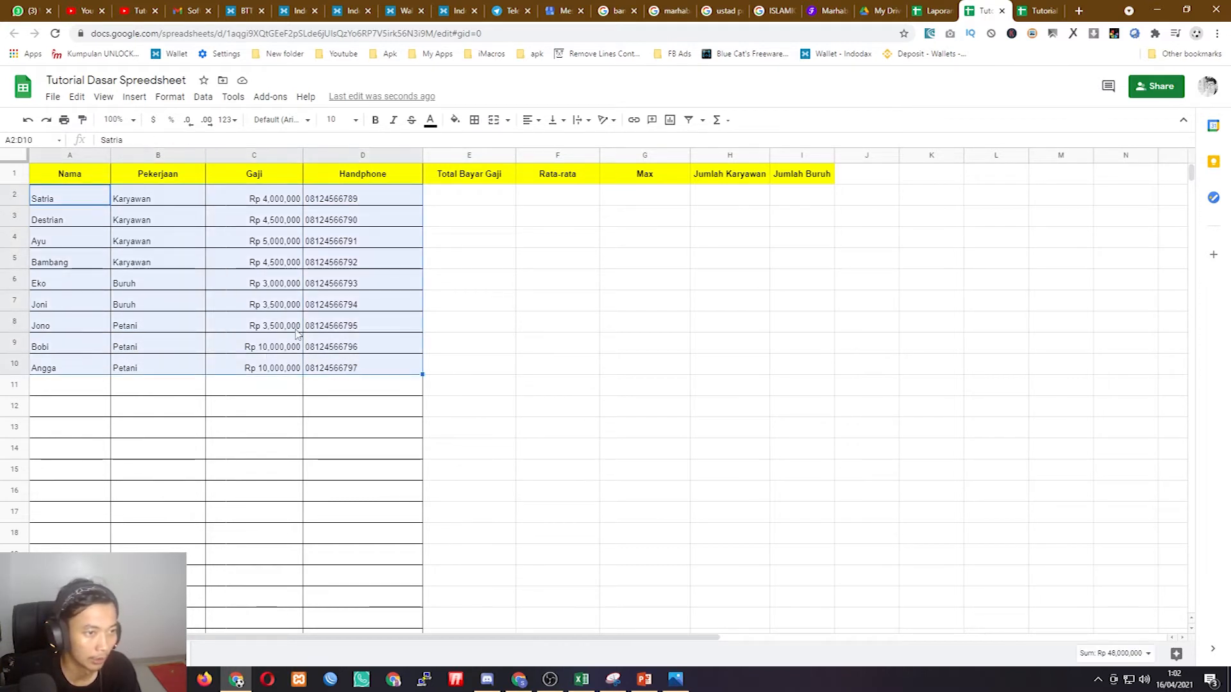
left_click(465, 260)
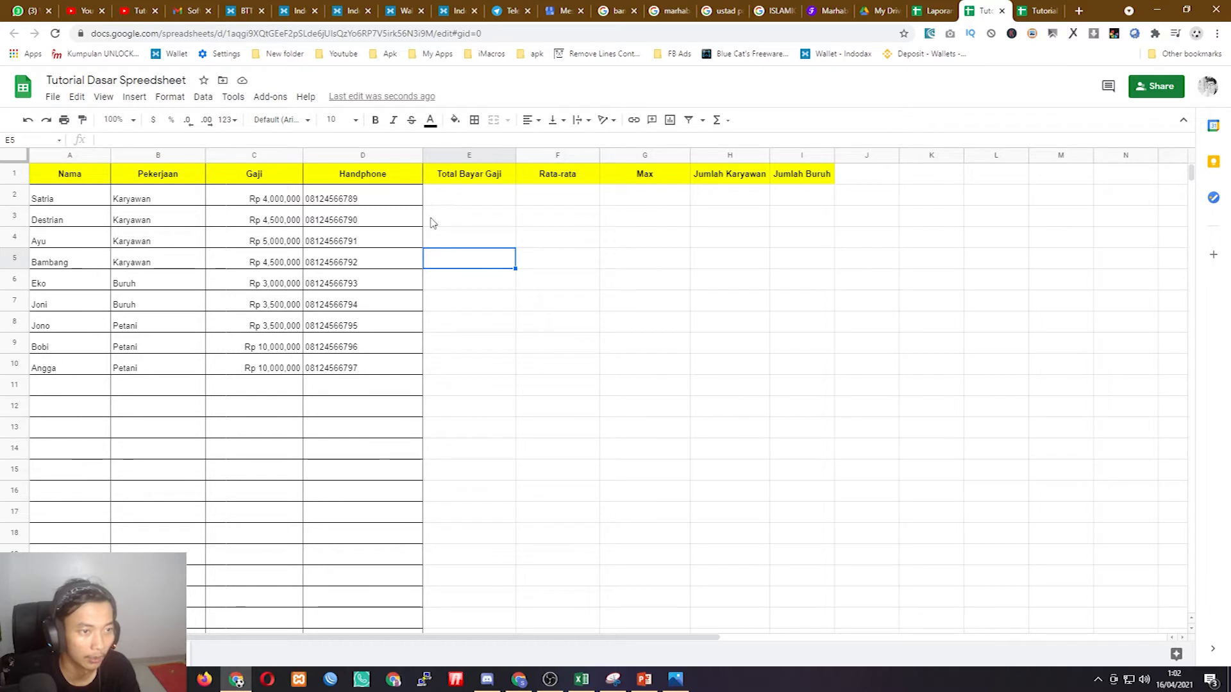
left_click_drag(276, 199, 269, 370)
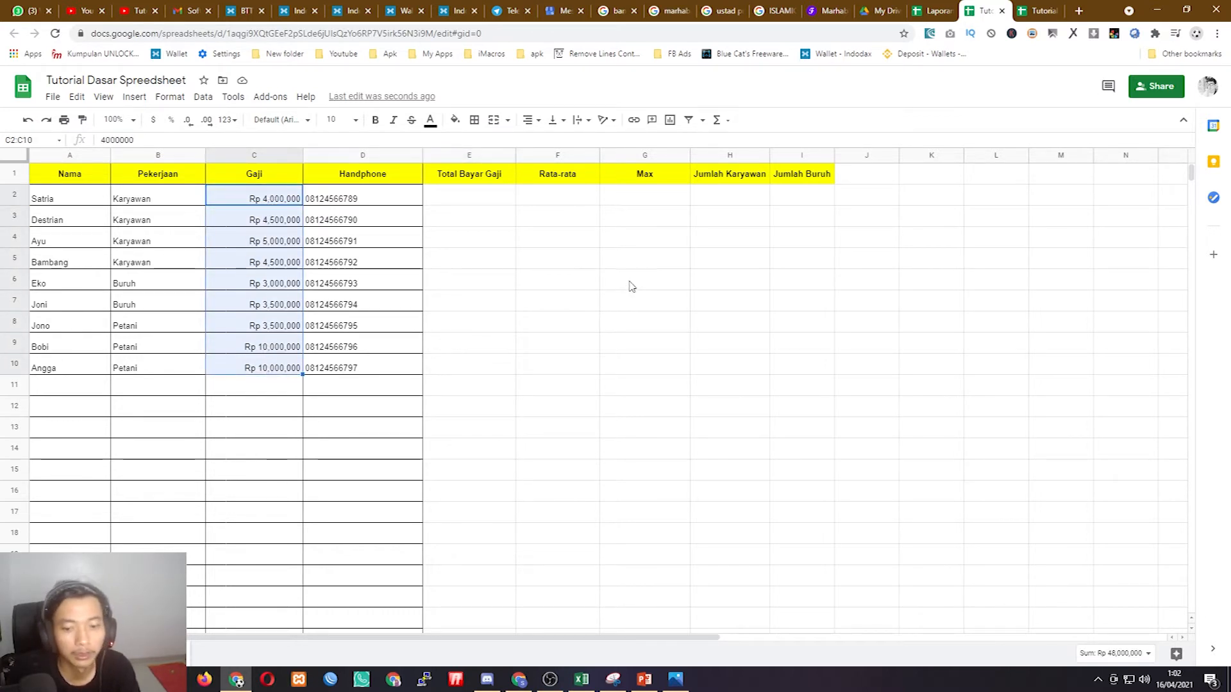
left_click(536, 285)
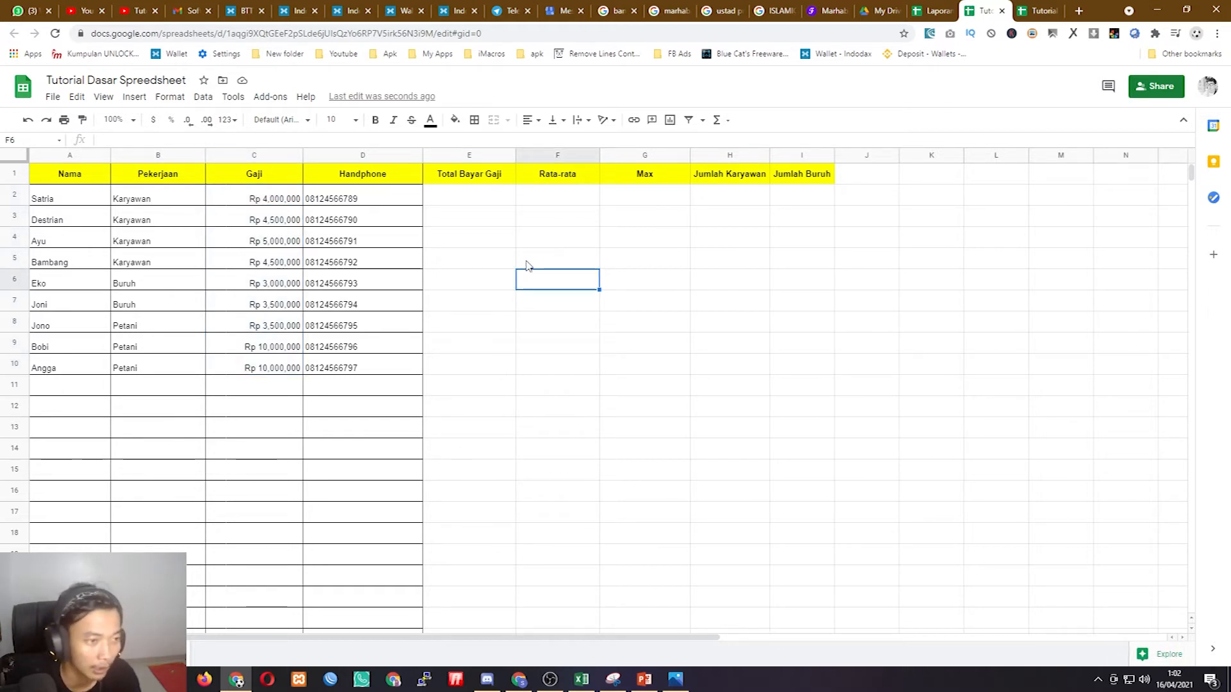
left_click_drag(272, 196, 276, 381)
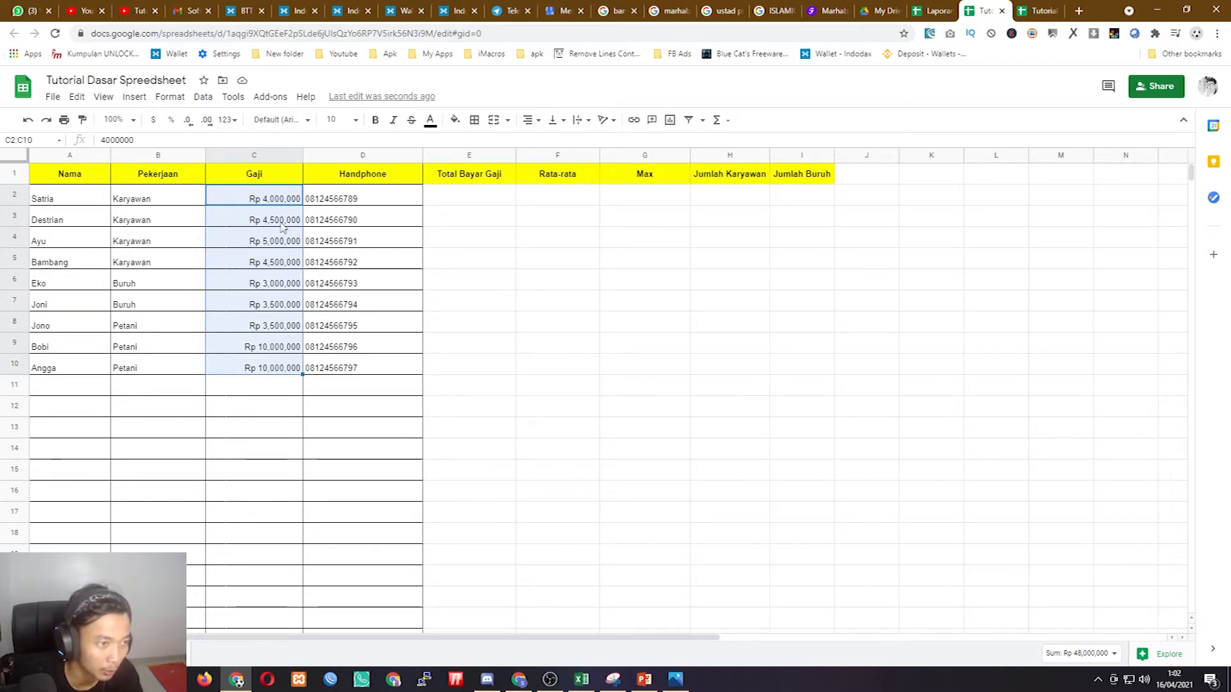
left_click(266, 156)
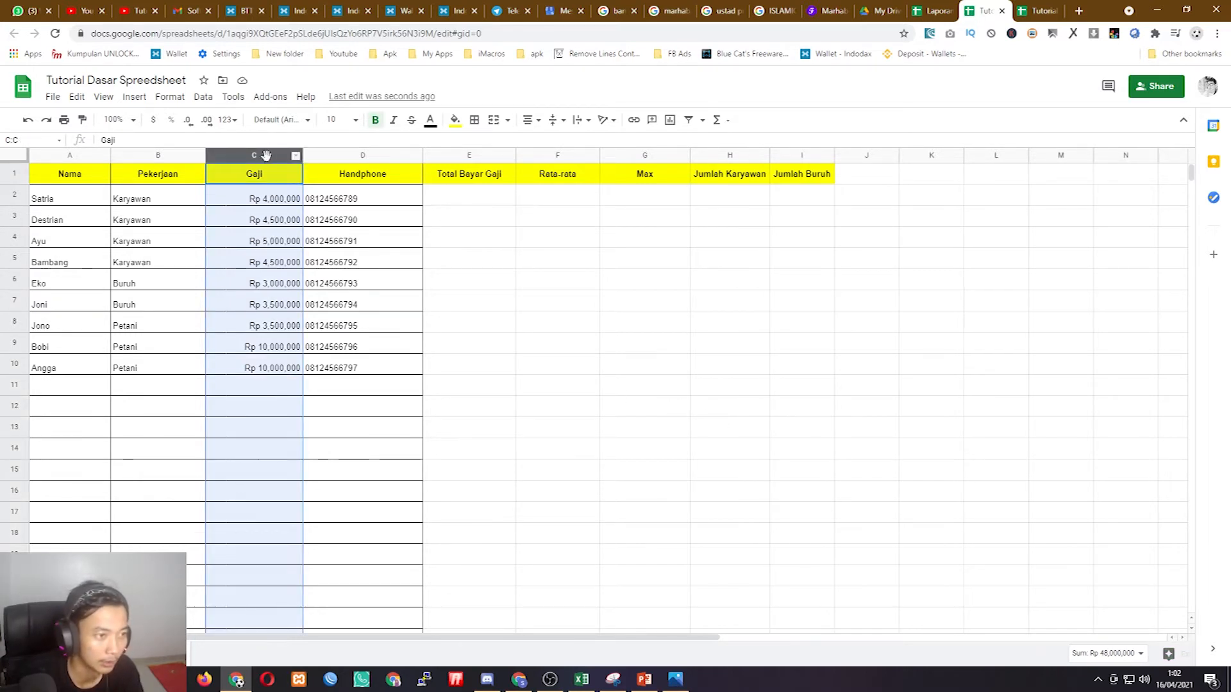
left_click(1122, 654)
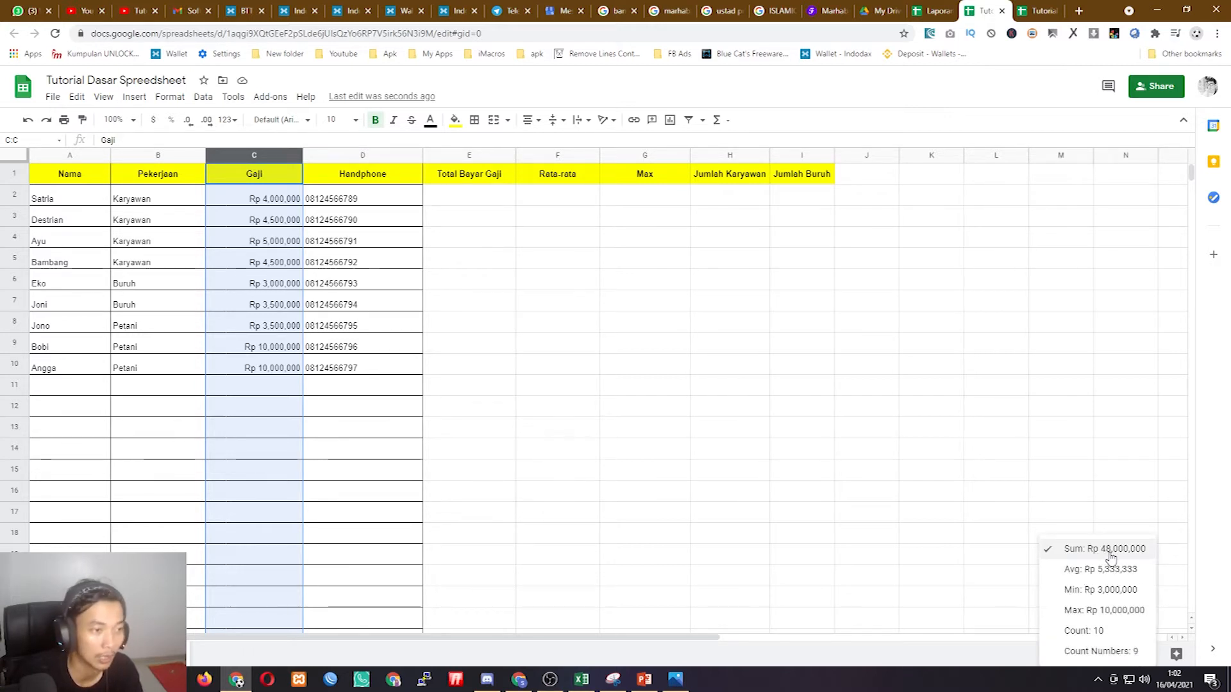
left_click(723, 427)
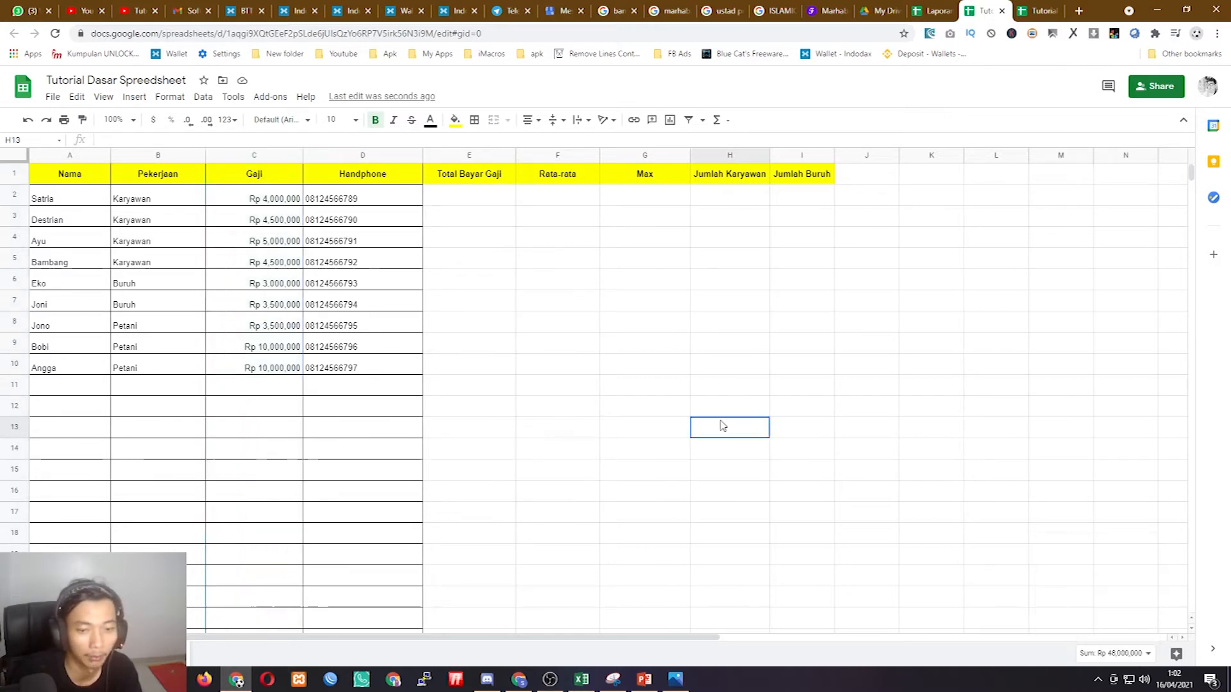
left_click(468, 197)
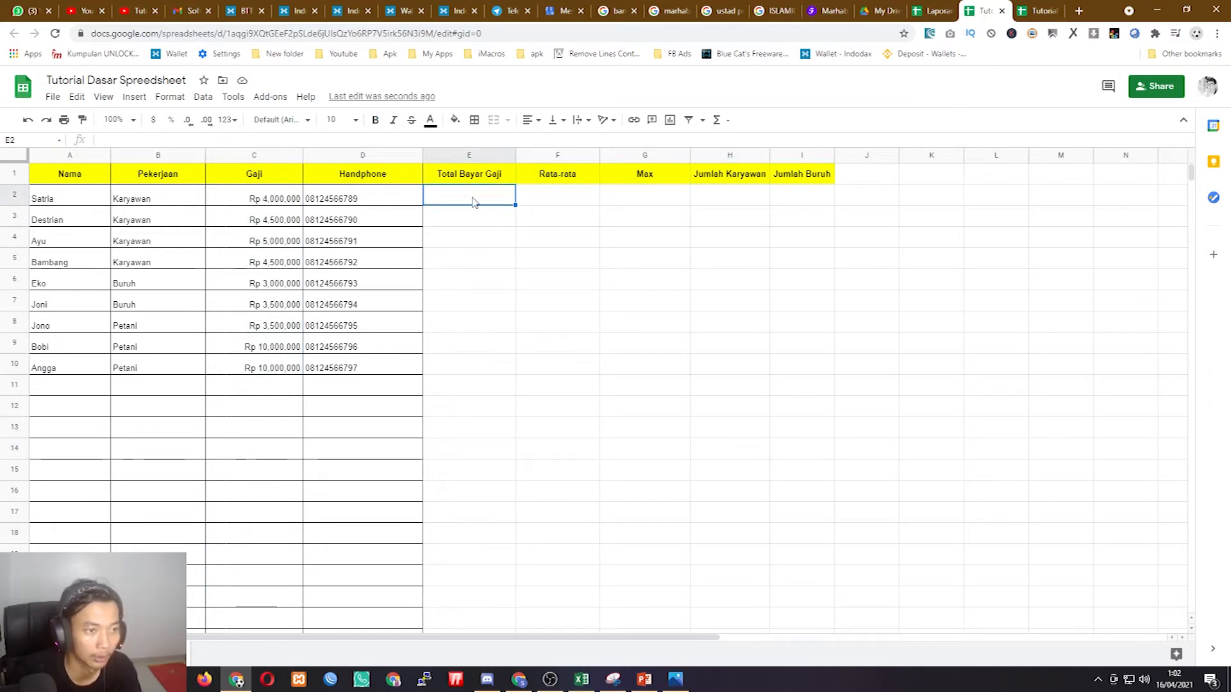
- Enter =SUM(C2:C10) in E2 to total the salaries
type("=sum")
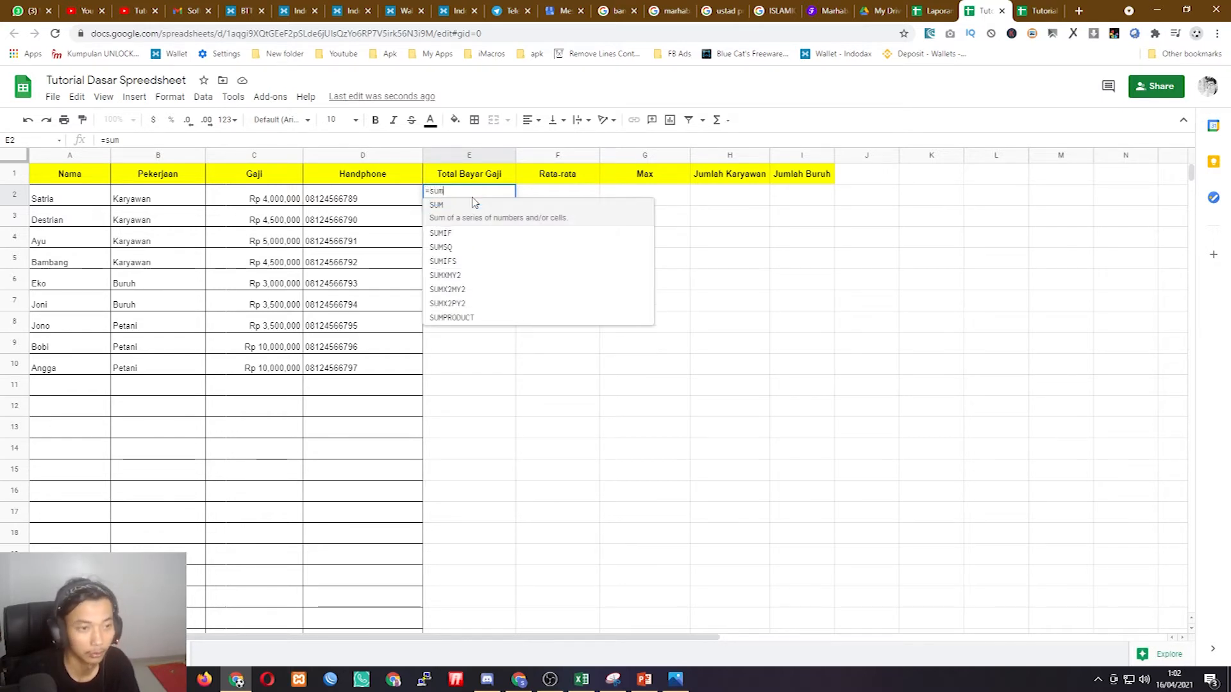
left_click(461, 206)
left_click_drag(290, 200, 272, 367)
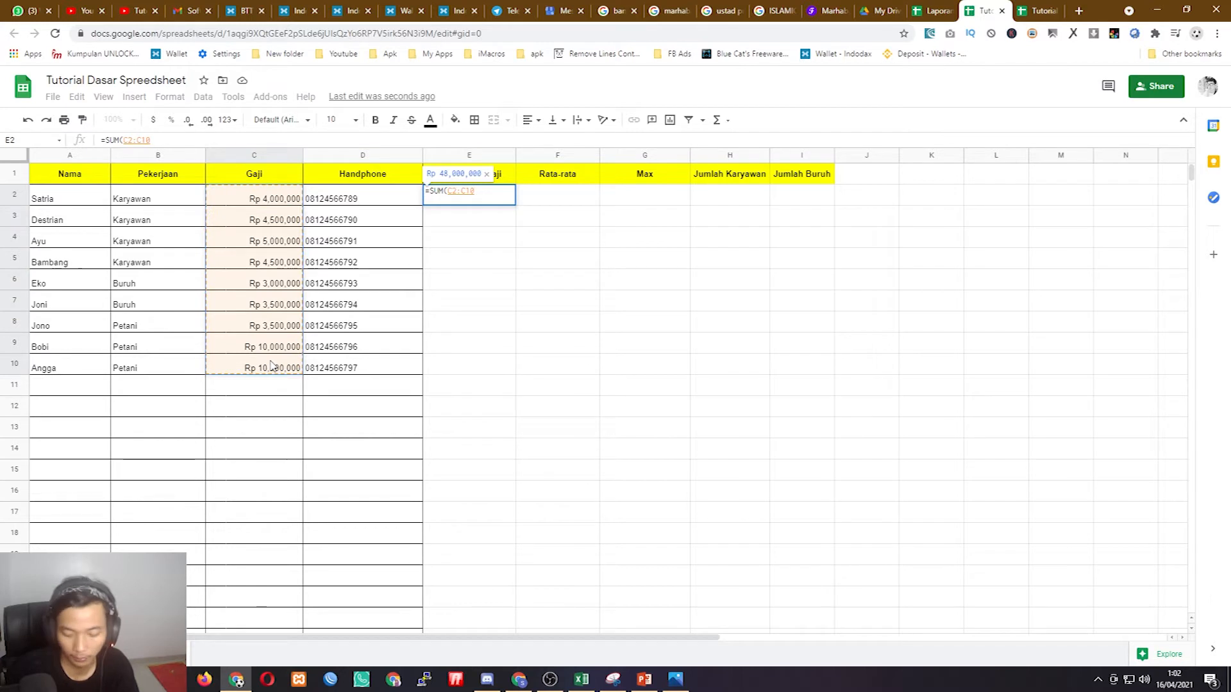
key("Return")
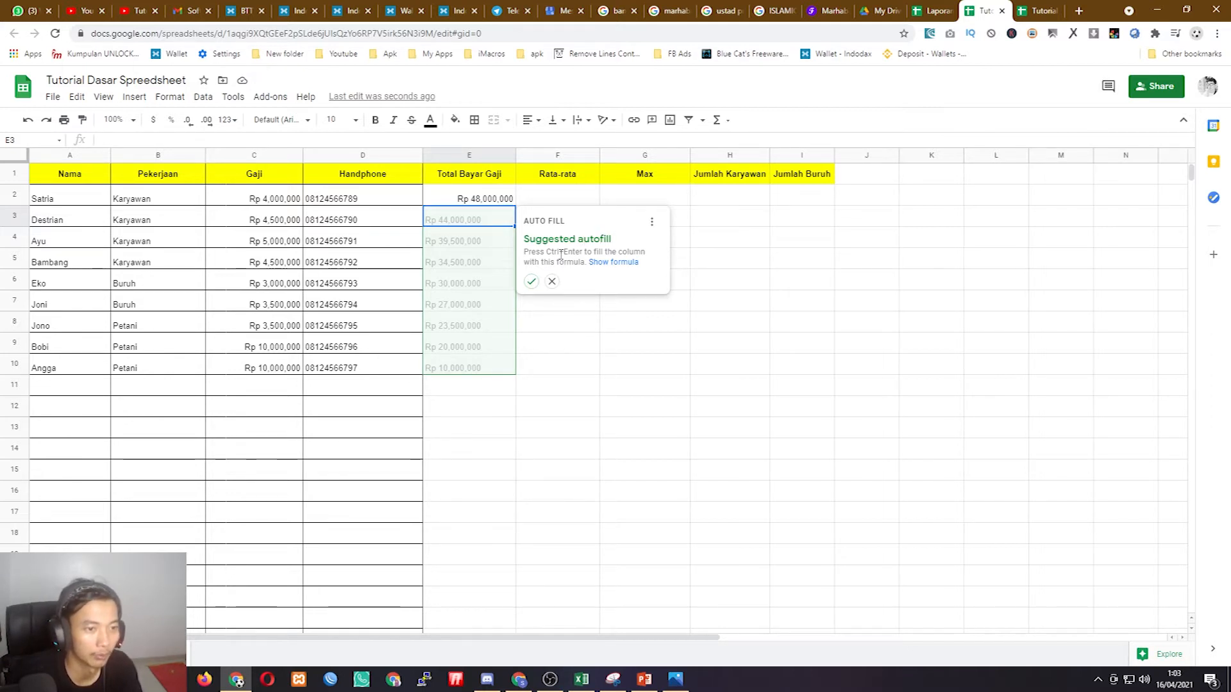
- Dismiss the column E autofill suggestion and recheck the E2 total formula
left_click(481, 201)
left_click(480, 220)
left_click_drag(462, 220, 467, 363)
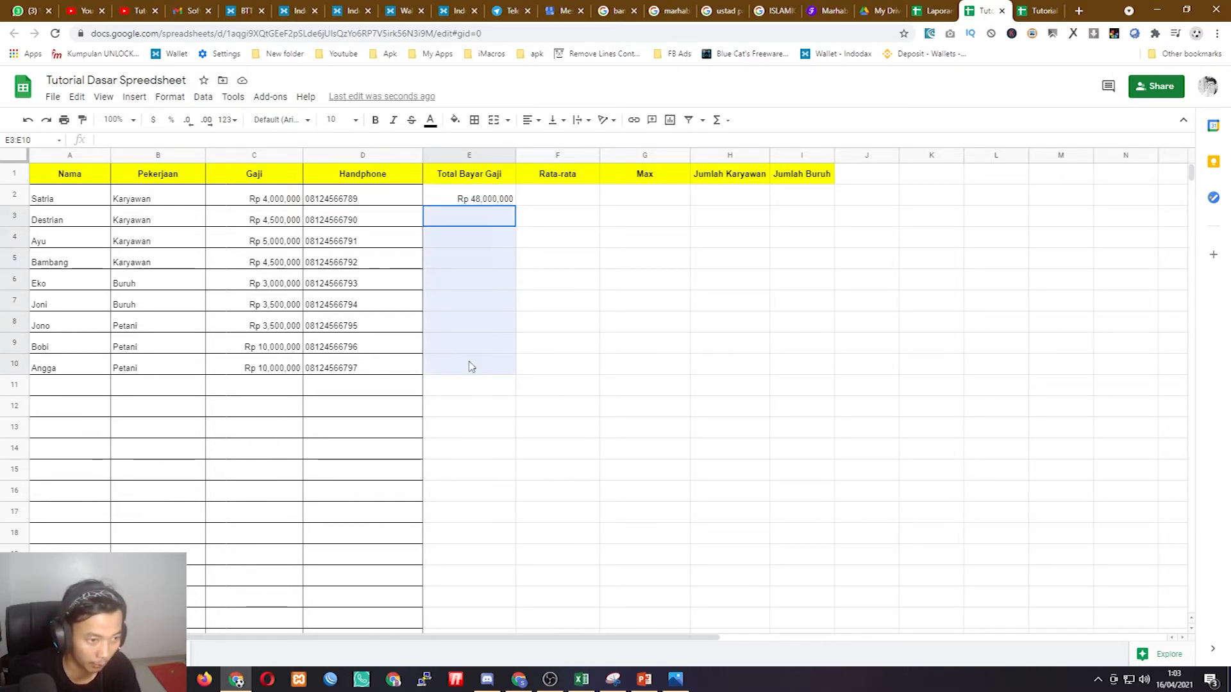
left_click(476, 370)
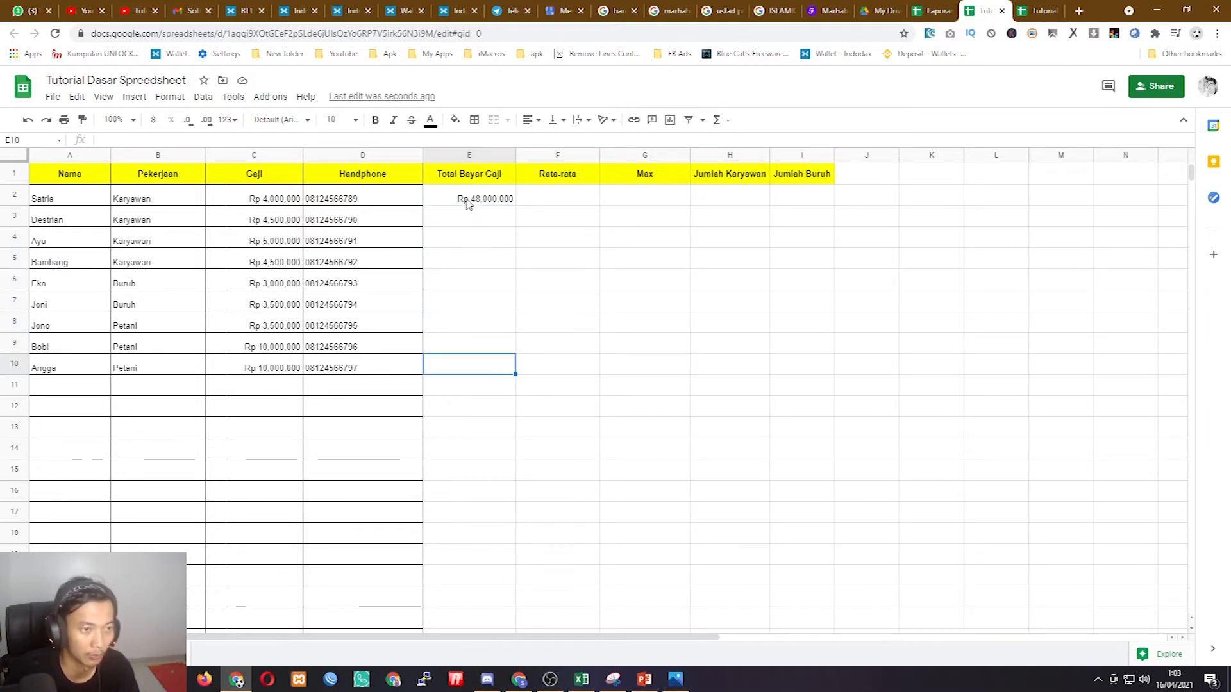
left_click(469, 201)
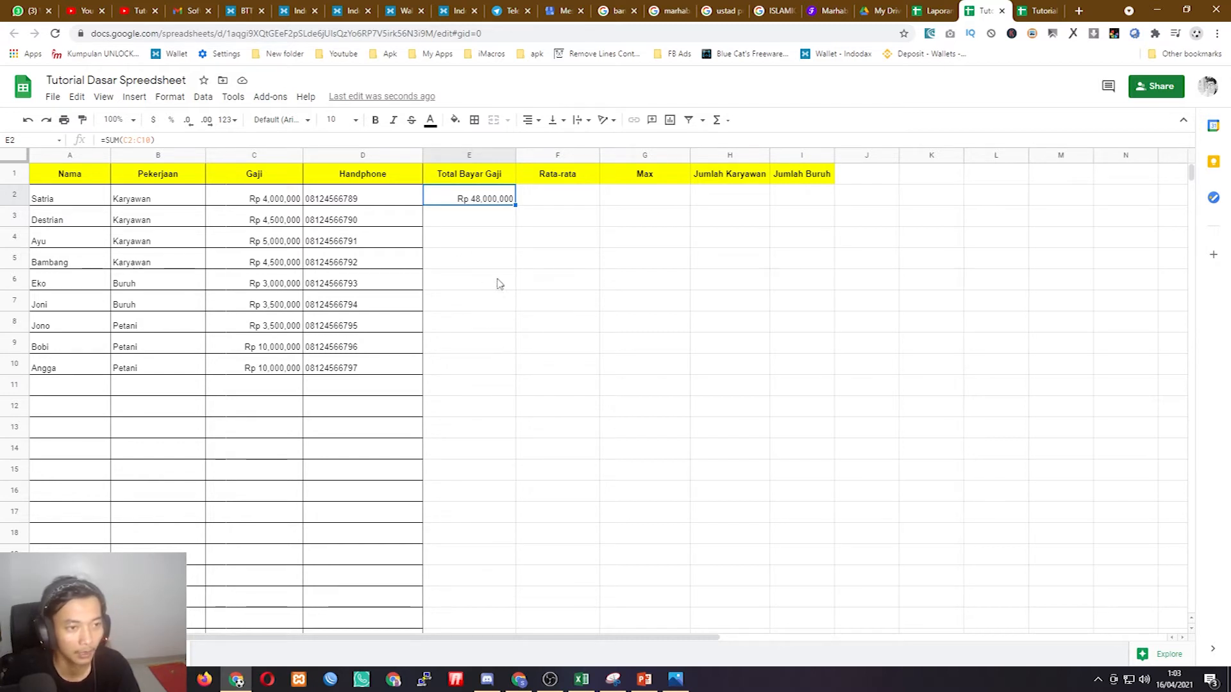
- Enter =AVERAGE(C2:C10) in F2 and verify Rp 5,333,333 against the quick statistics
left_click(567, 205)
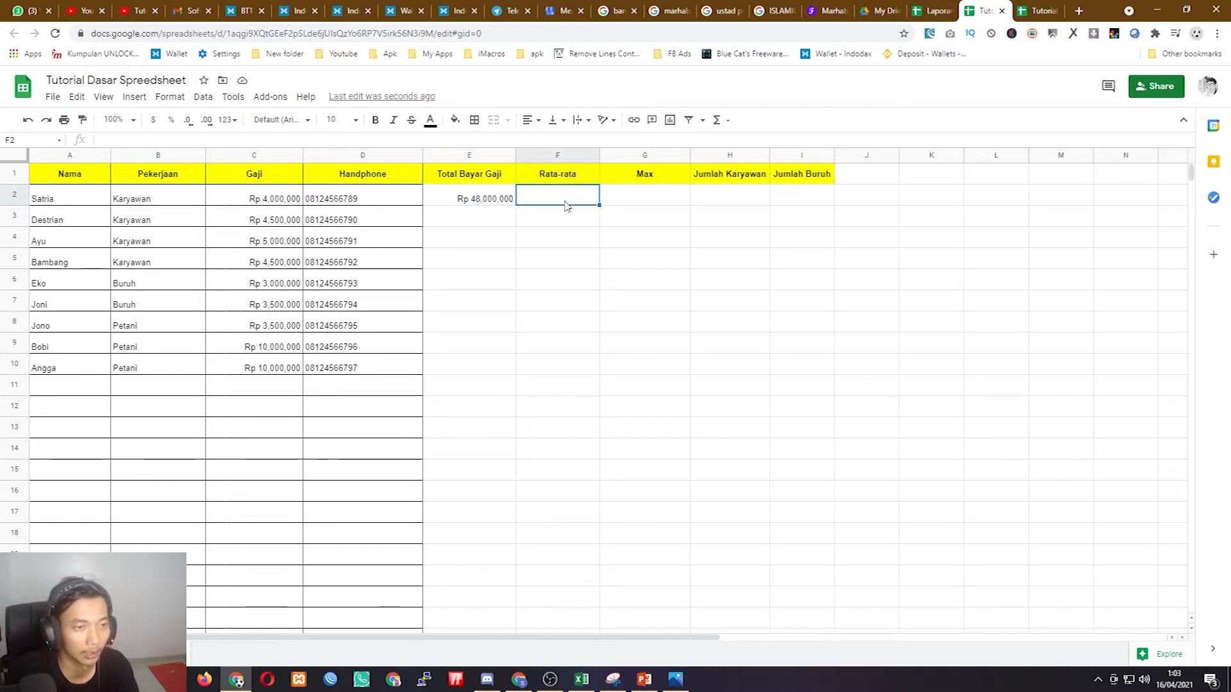
type("=")
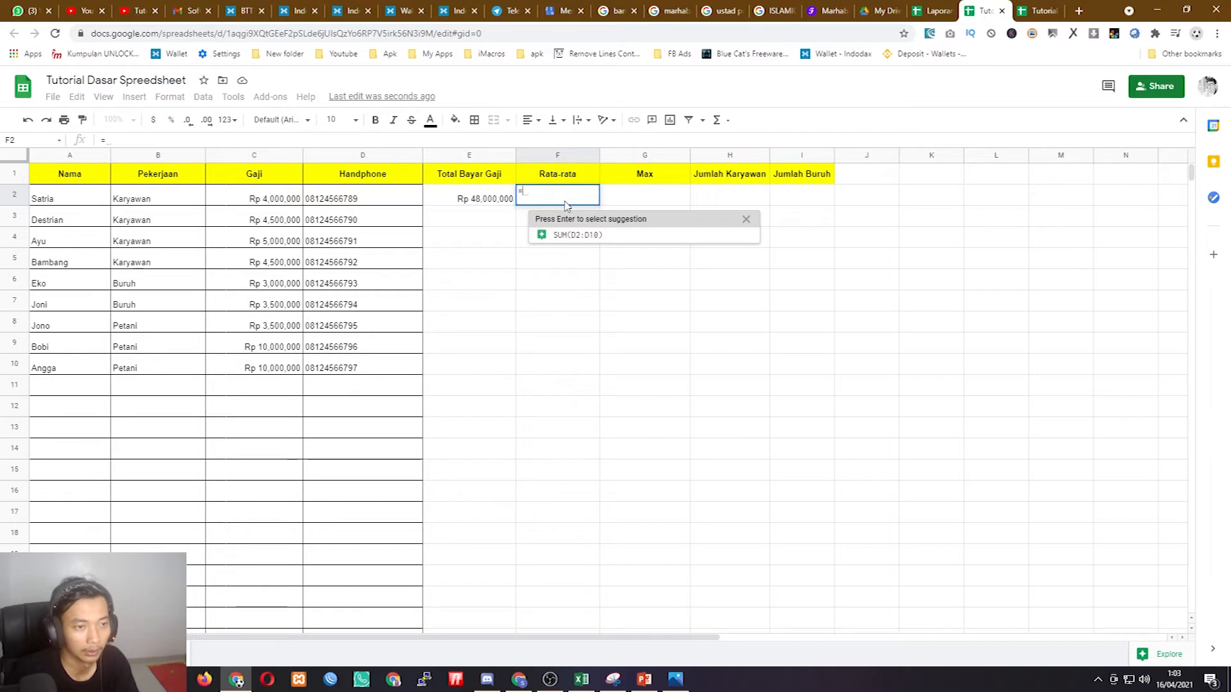
type("ave")
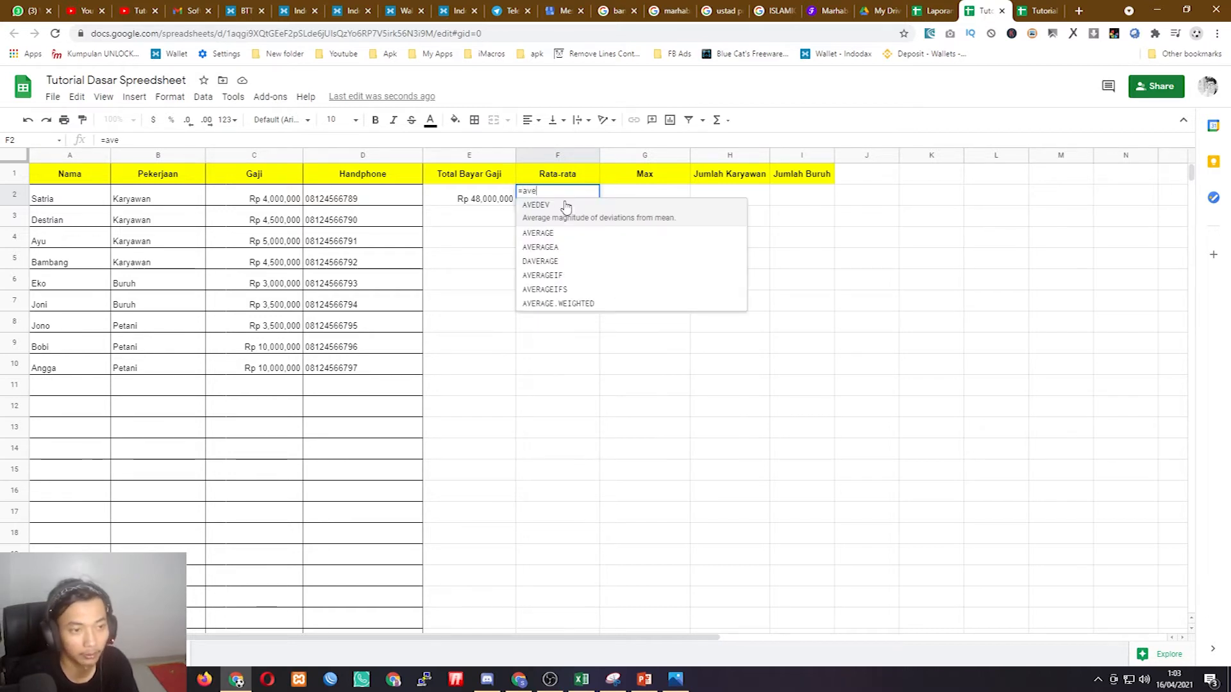
key("Tab")
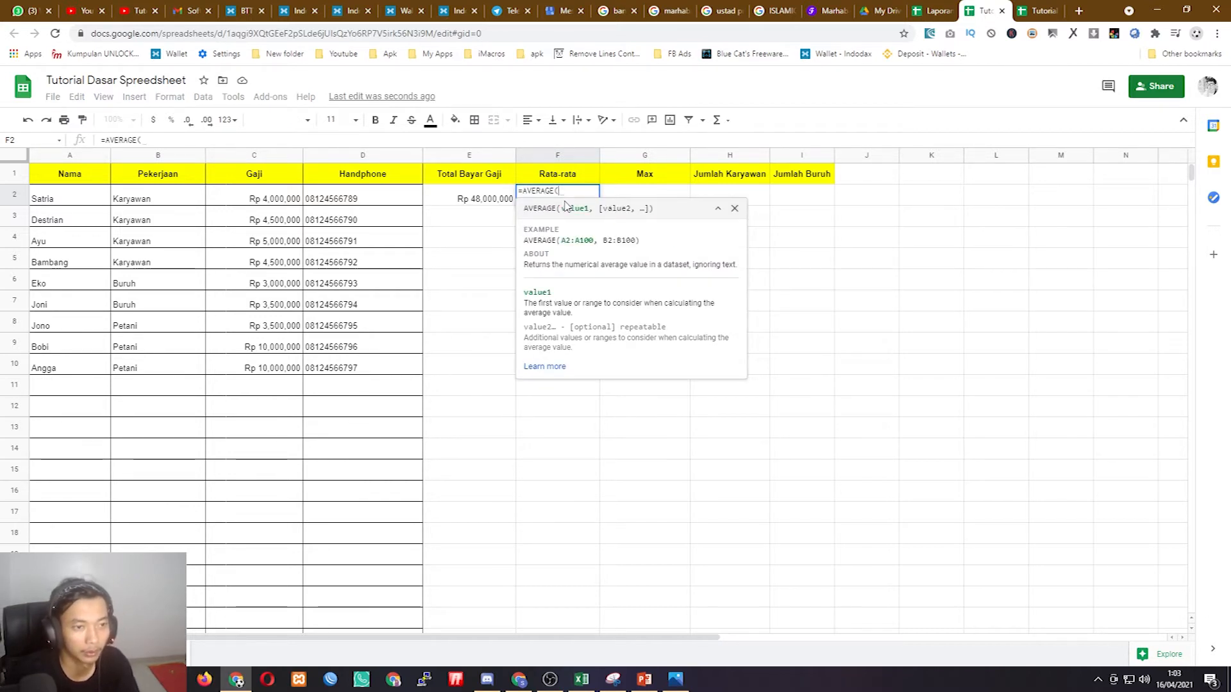
left_click_drag(272, 200, 286, 372)
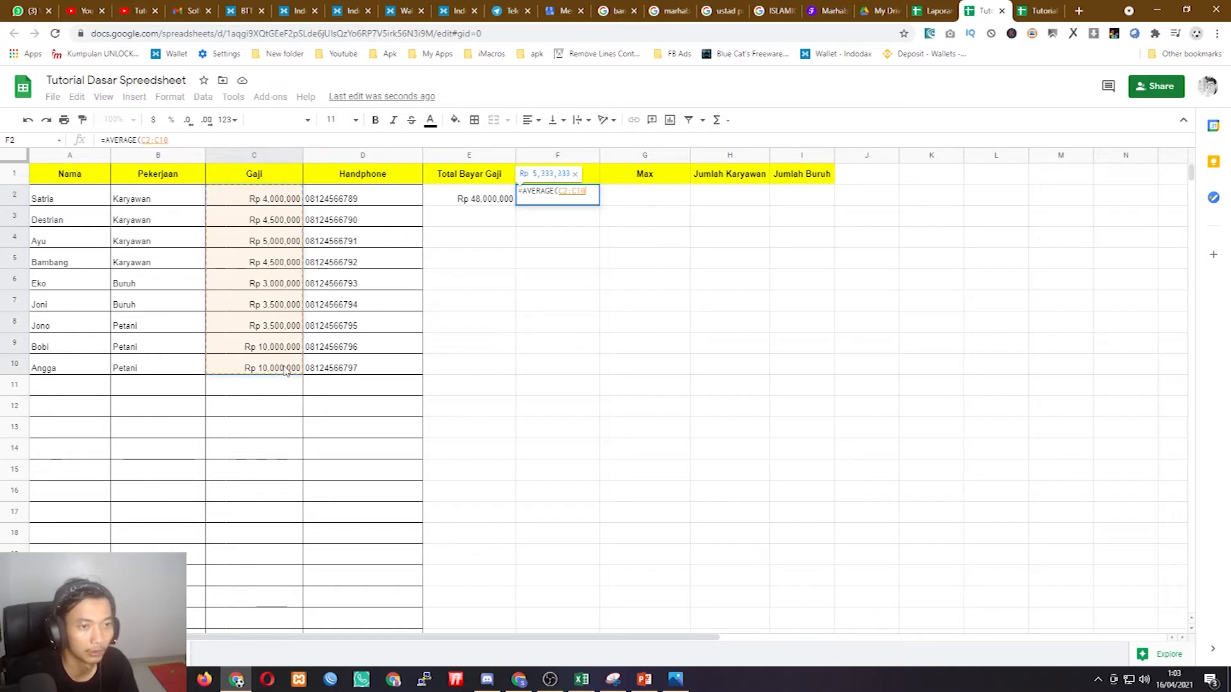
key("Return")
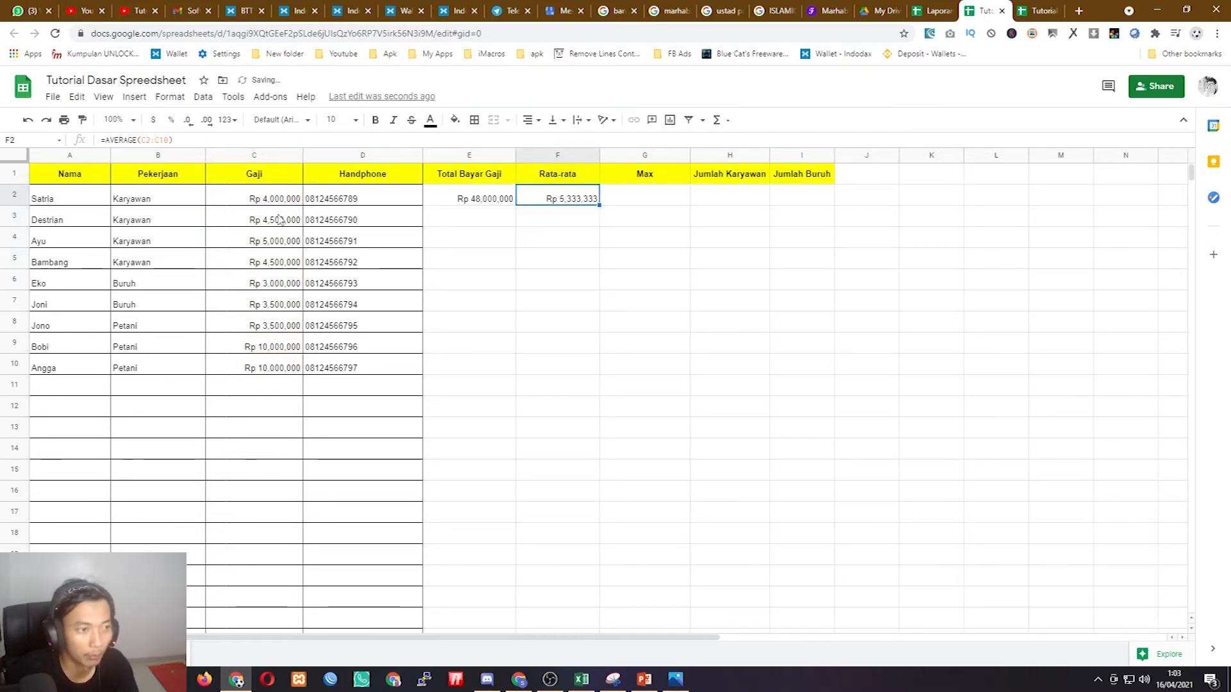
left_click_drag(282, 200, 285, 370)
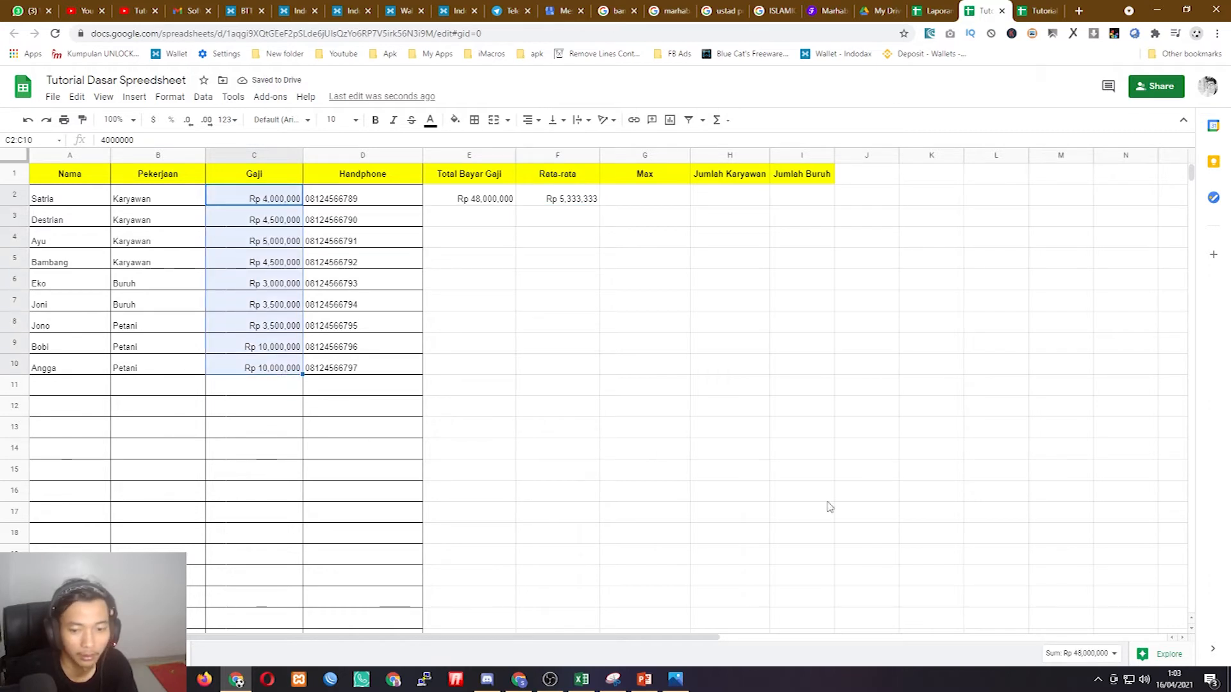
left_click(1096, 653)
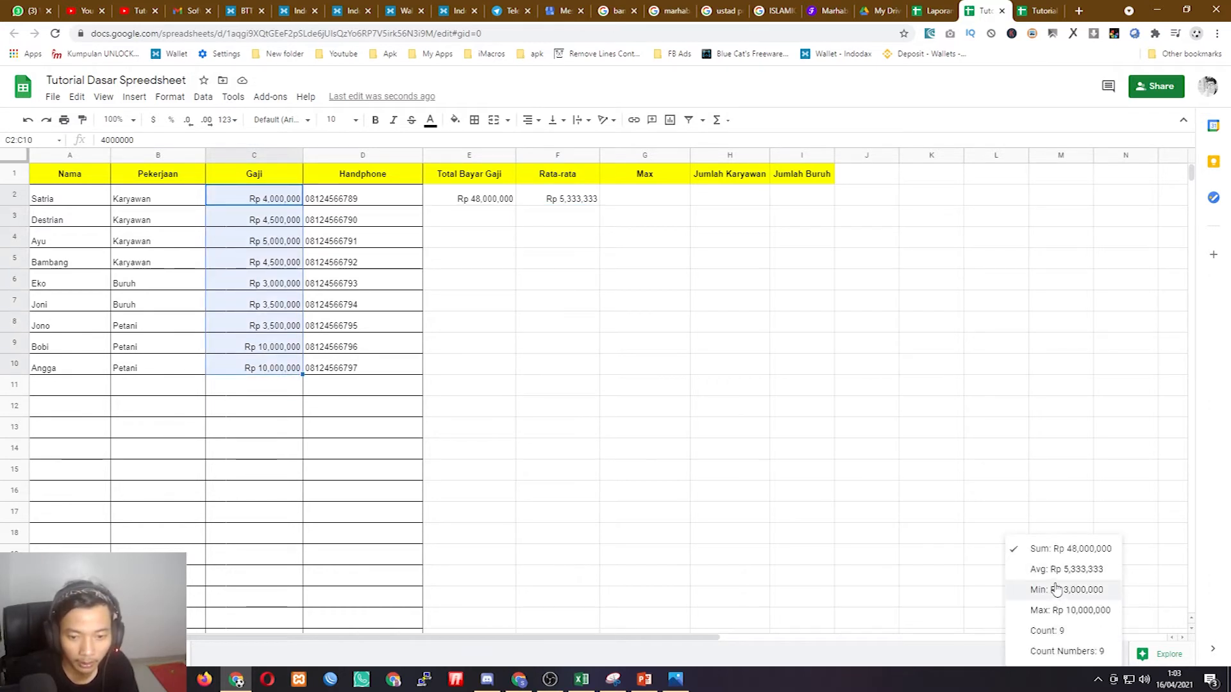
- Put =MAX(C2:C10) in G2 and confirm the Rp 10,000,000 maximum in quick statistics
left_click(613, 268)
left_click(645, 200)
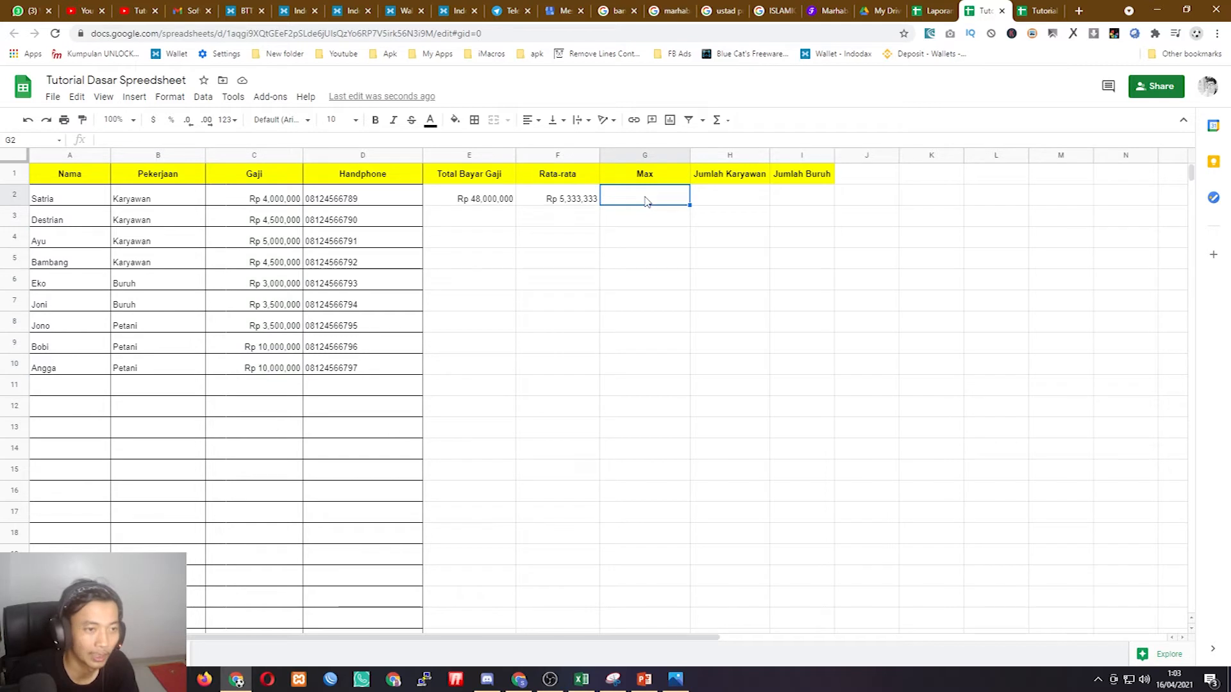
type("=")
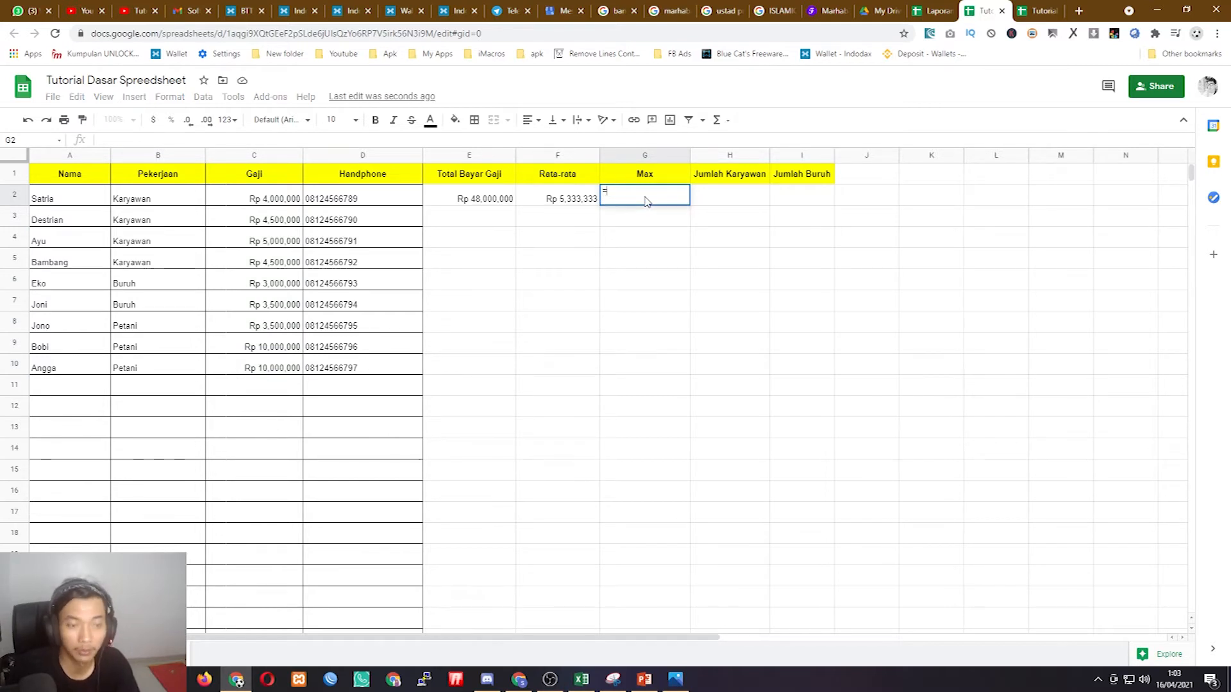
type("MAX(")
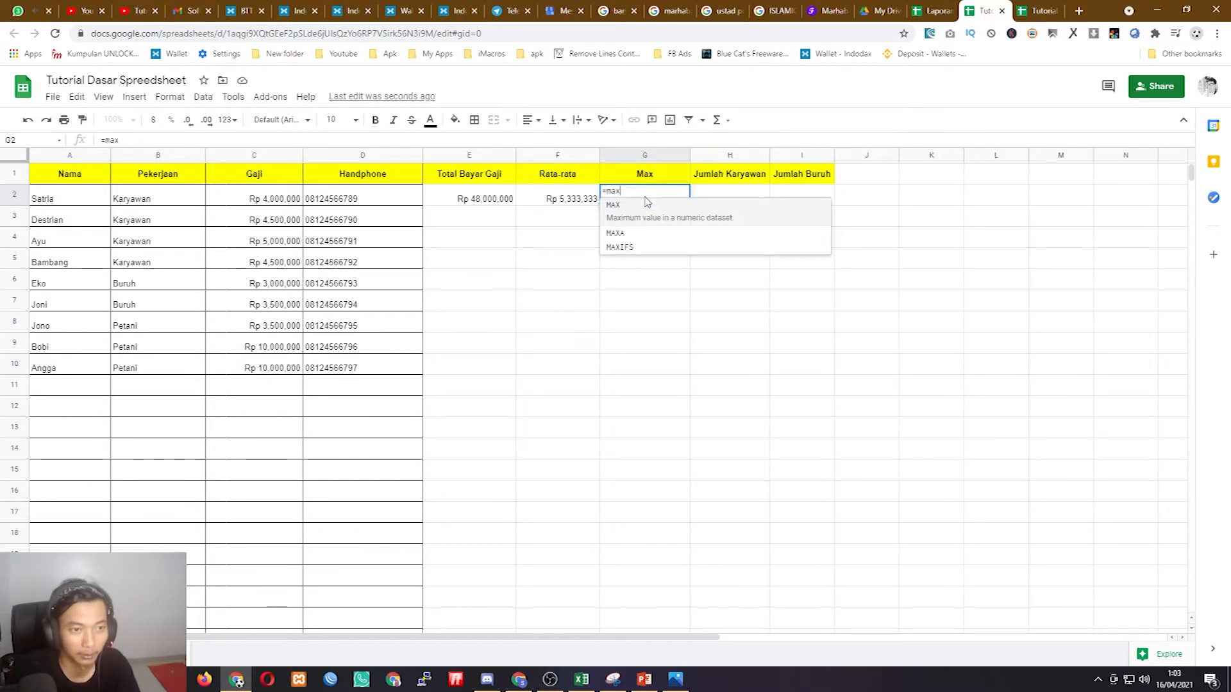
left_click_drag(285, 200, 287, 367)
key("Return")
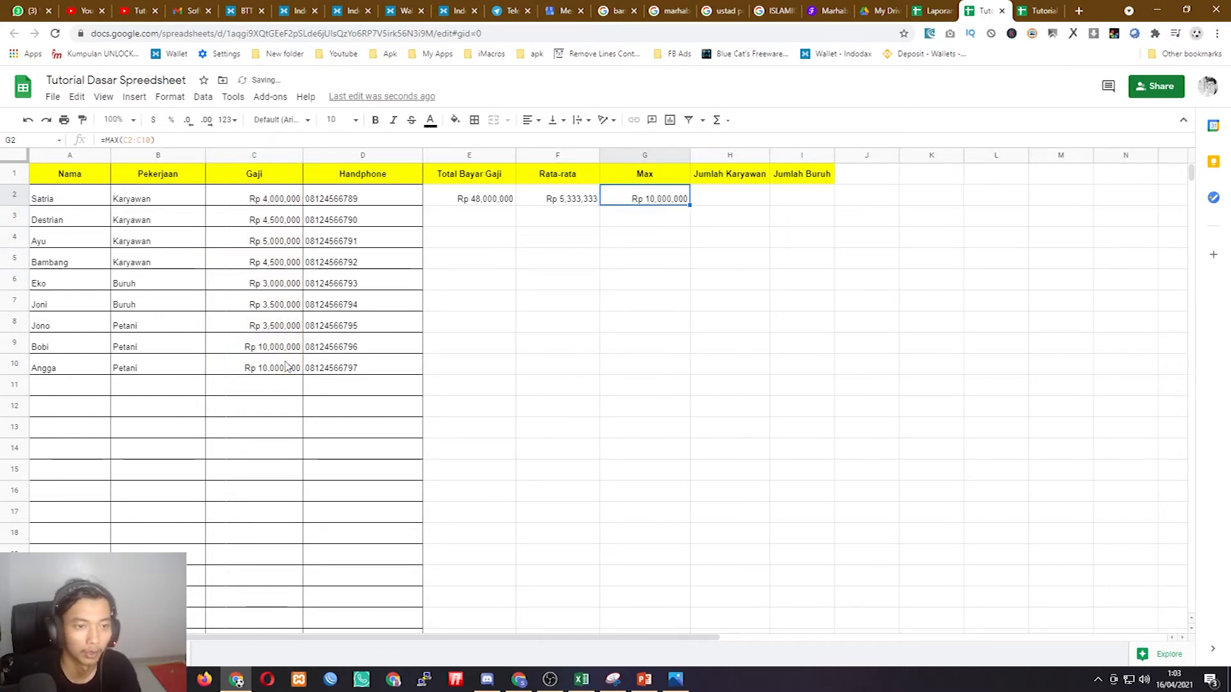
left_click_drag(212, 197, 277, 357)
left_click(1070, 653)
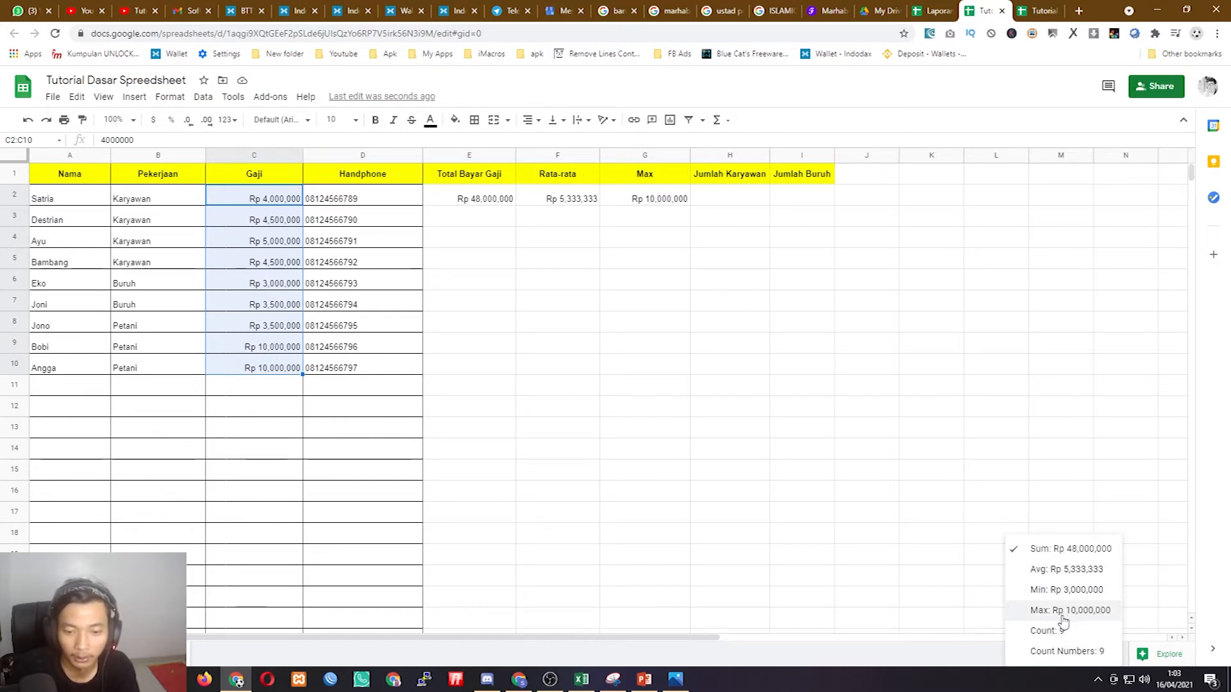
left_click(750, 390)
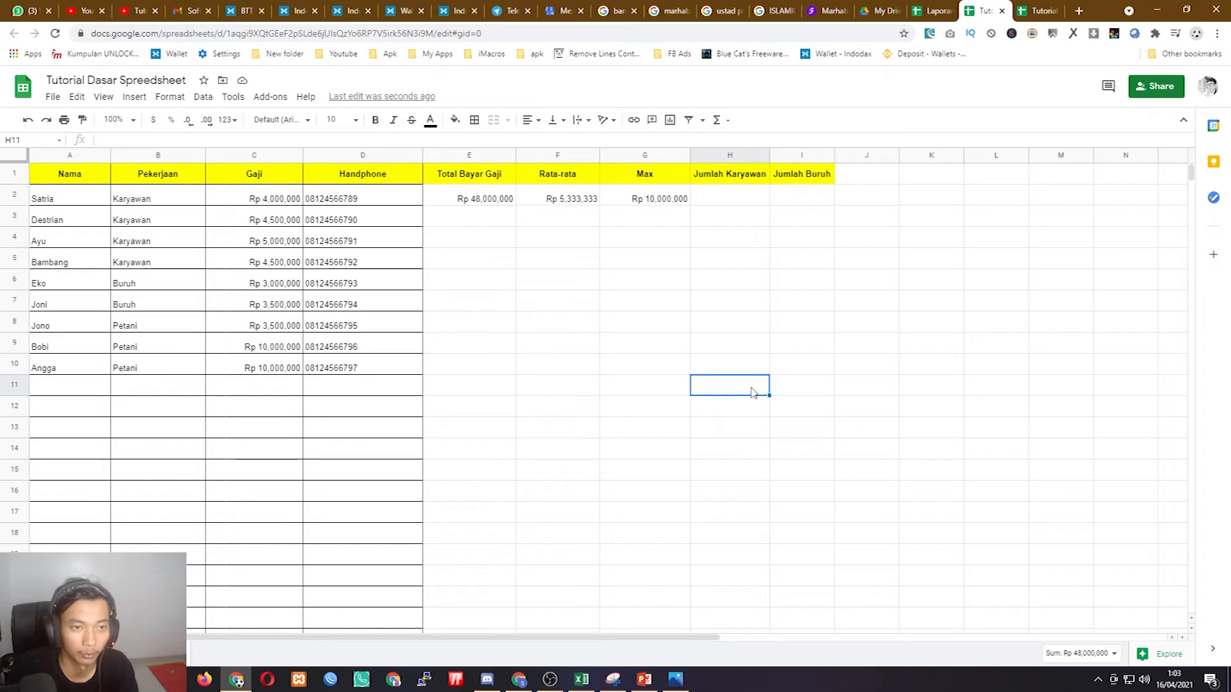
- Widen columns H and I to fit their headers and review the E2:G2 results
left_click_drag(768, 152, 896, 157)
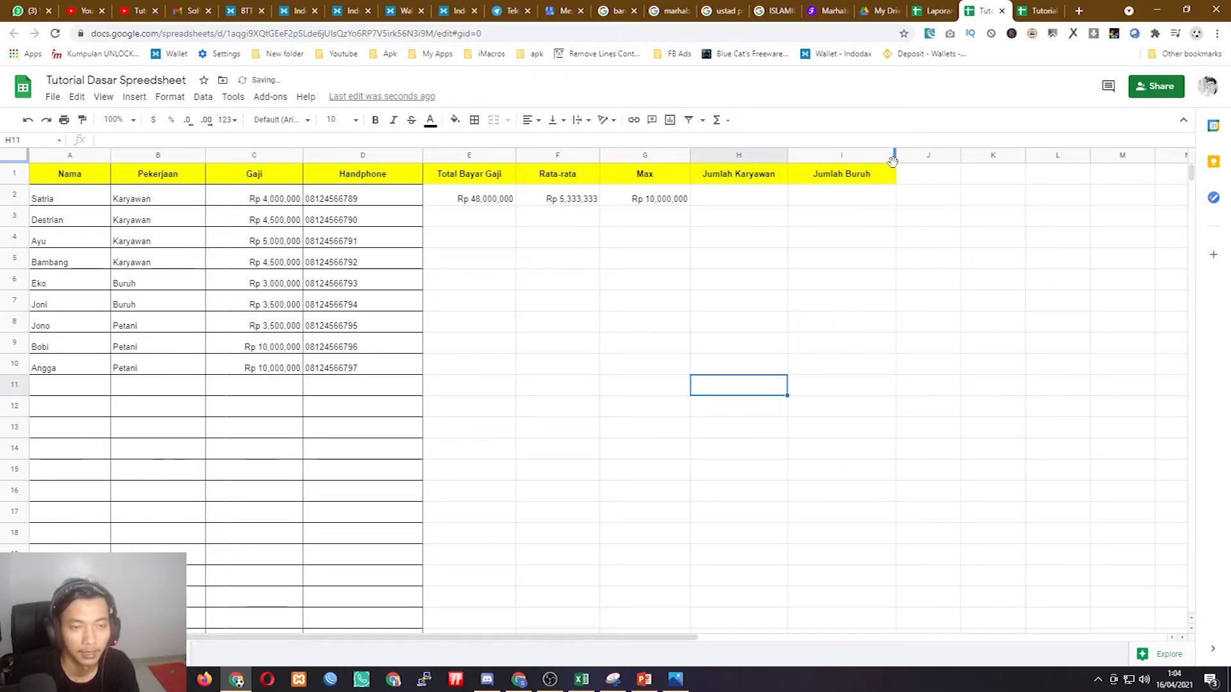
left_click(245, 202)
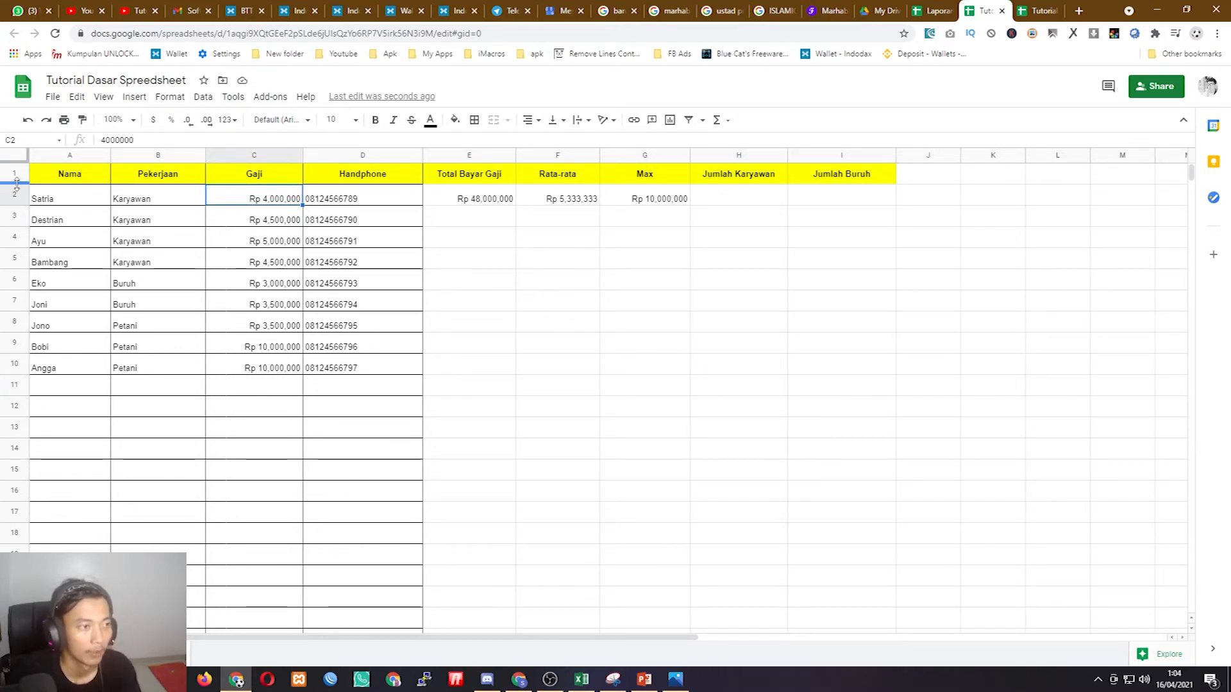
scroll(225, 353, "down", 8)
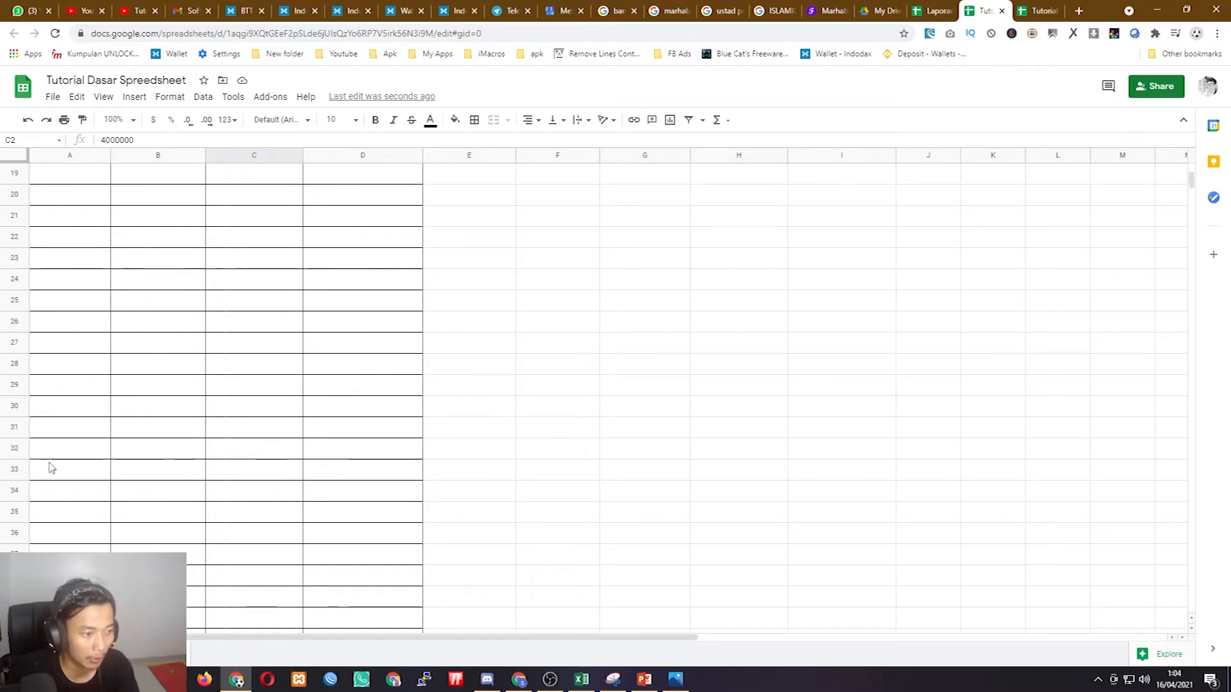
scroll(30, 549, "up", 8)
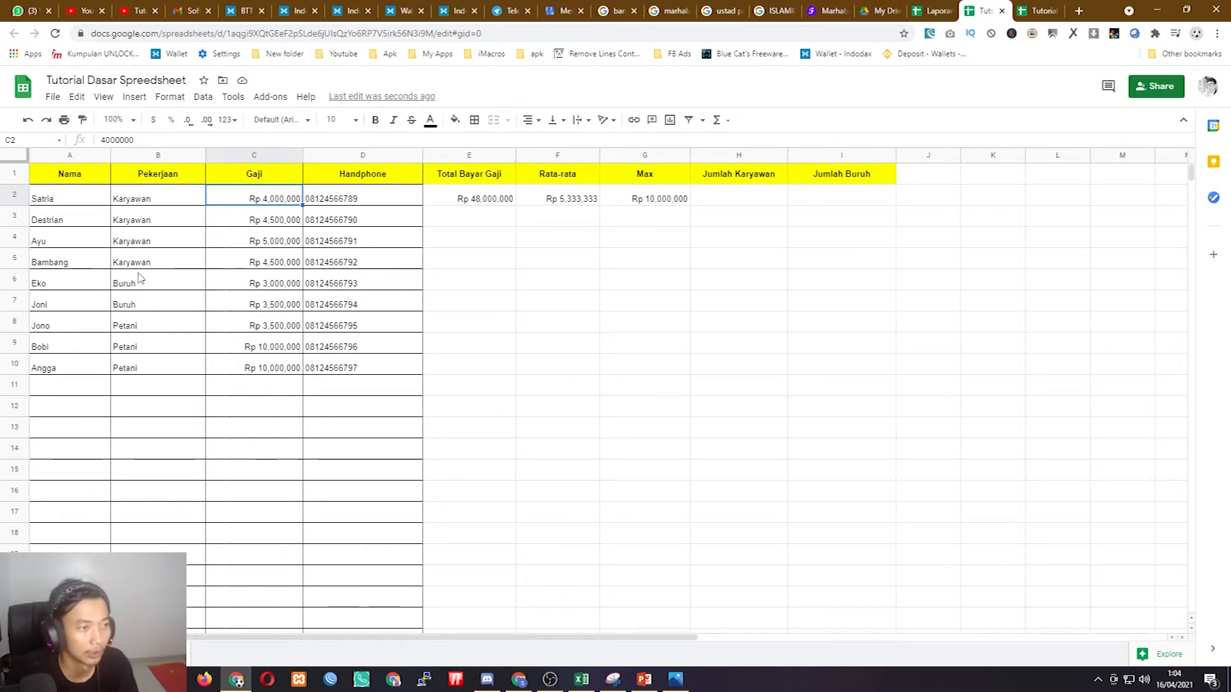
left_click(71, 199)
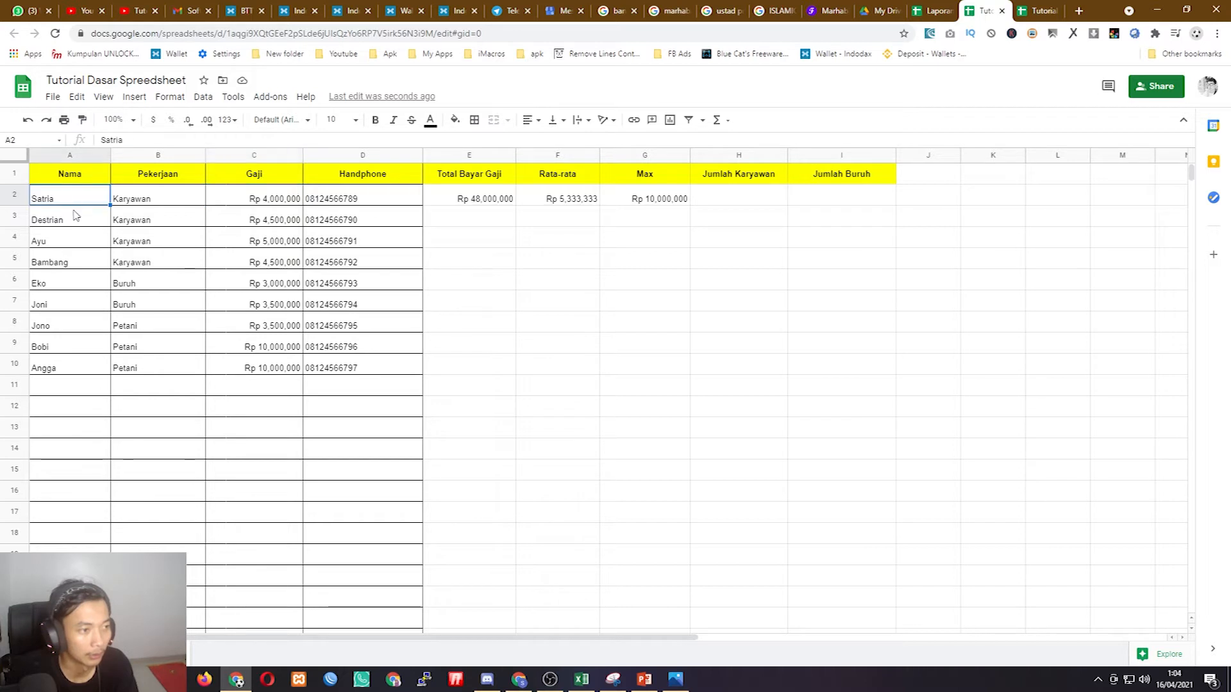
left_click(73, 219)
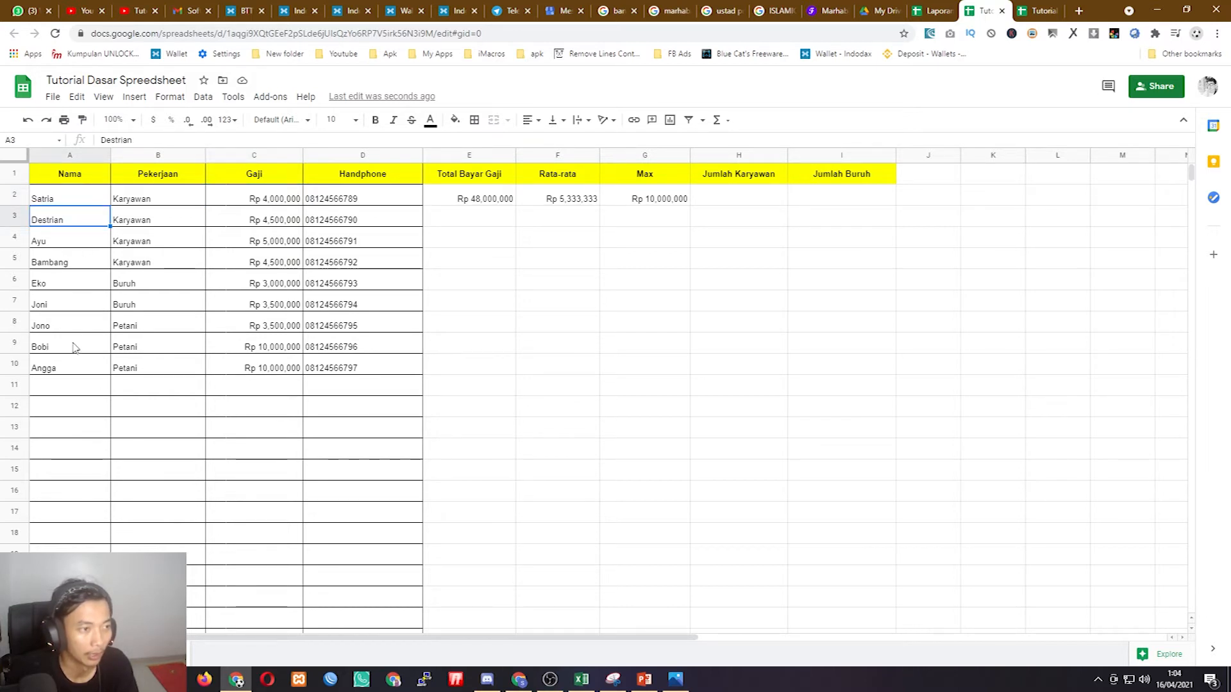
left_click(170, 178)
left_click(152, 203)
left_click(145, 283)
left_click(143, 329)
left_click(142, 349)
left_click(140, 373)
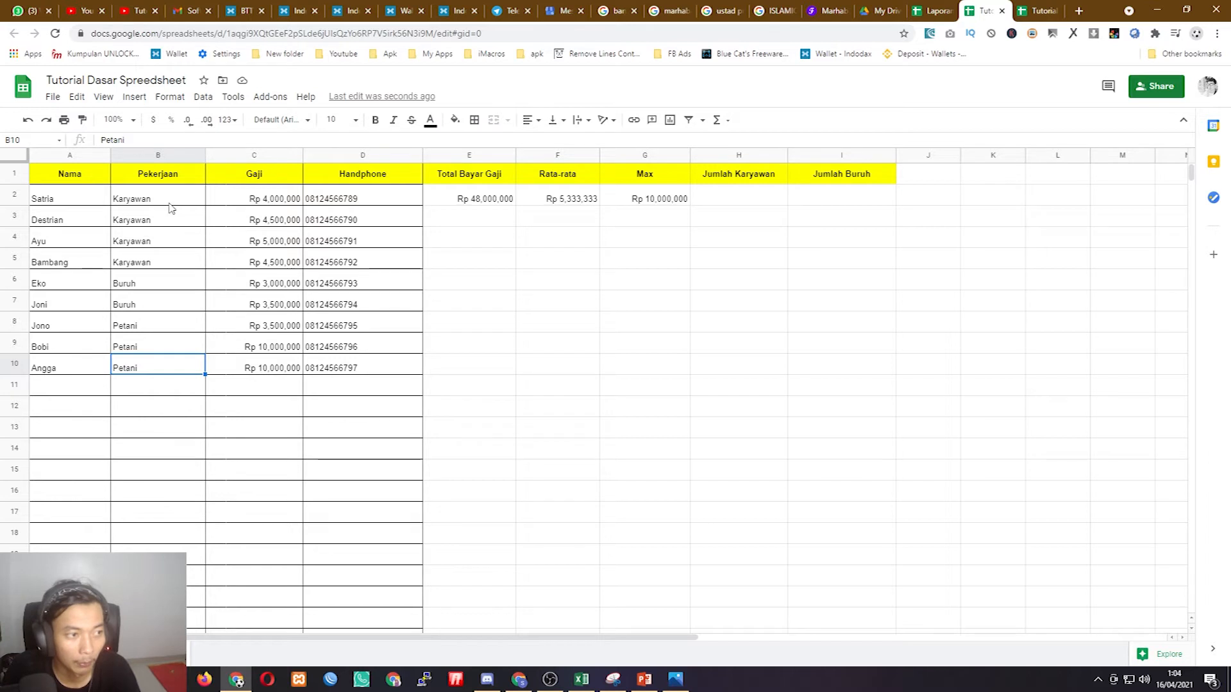
left_click_drag(157, 196, 148, 263)
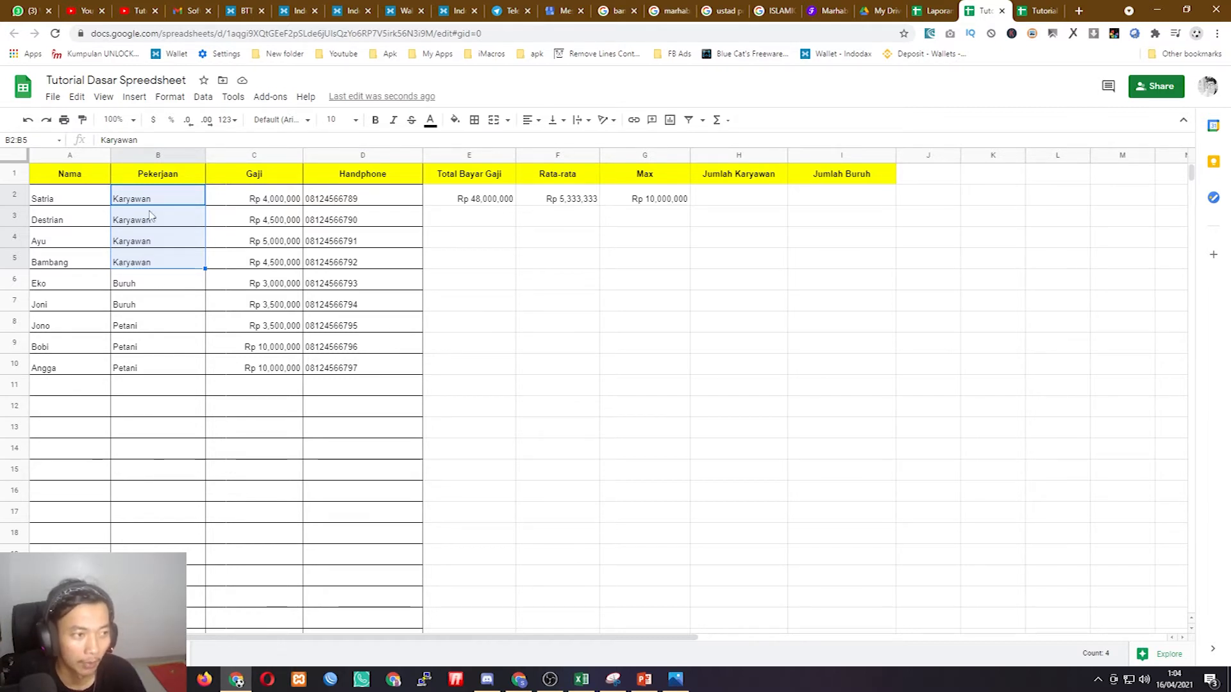
left_click_drag(150, 200, 137, 373)
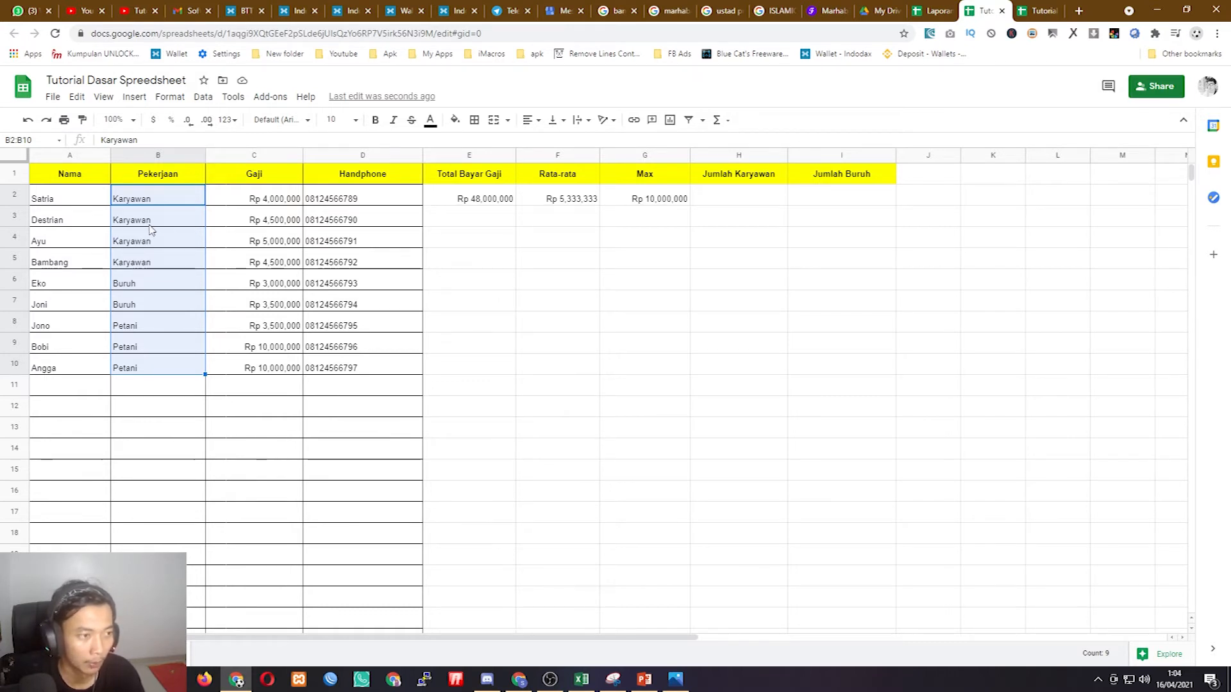
left_click_drag(144, 198, 154, 367)
left_click_drag(156, 201, 154, 263)
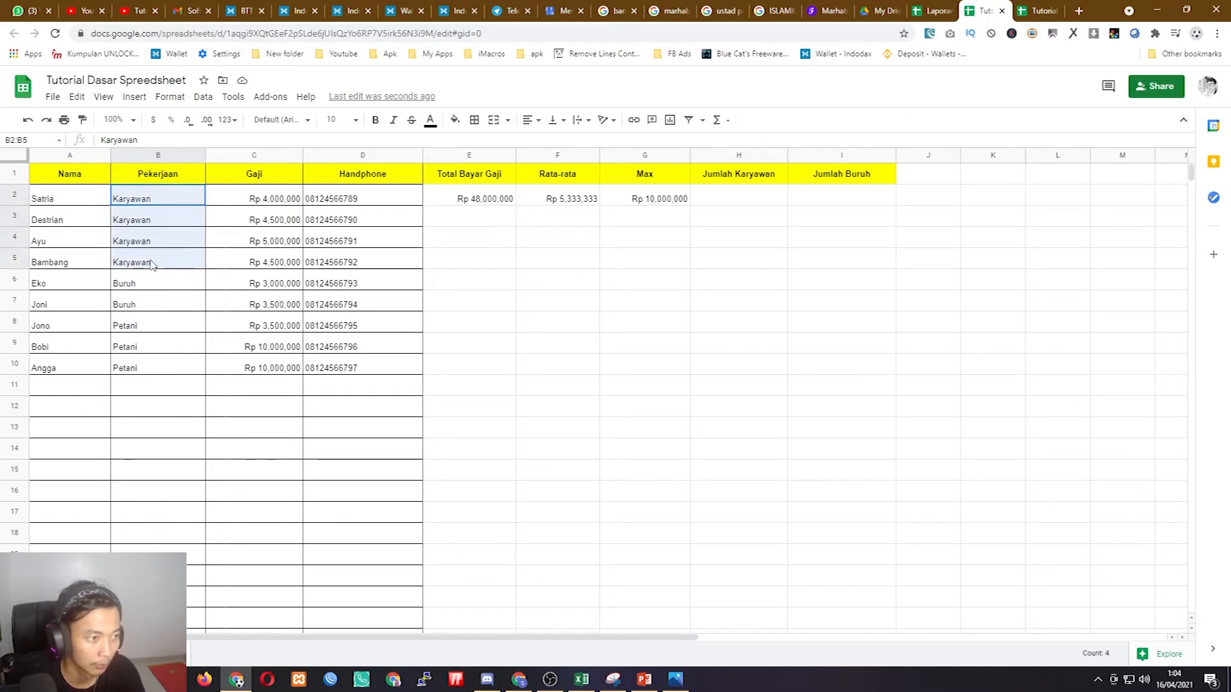
double_click(734, 200)
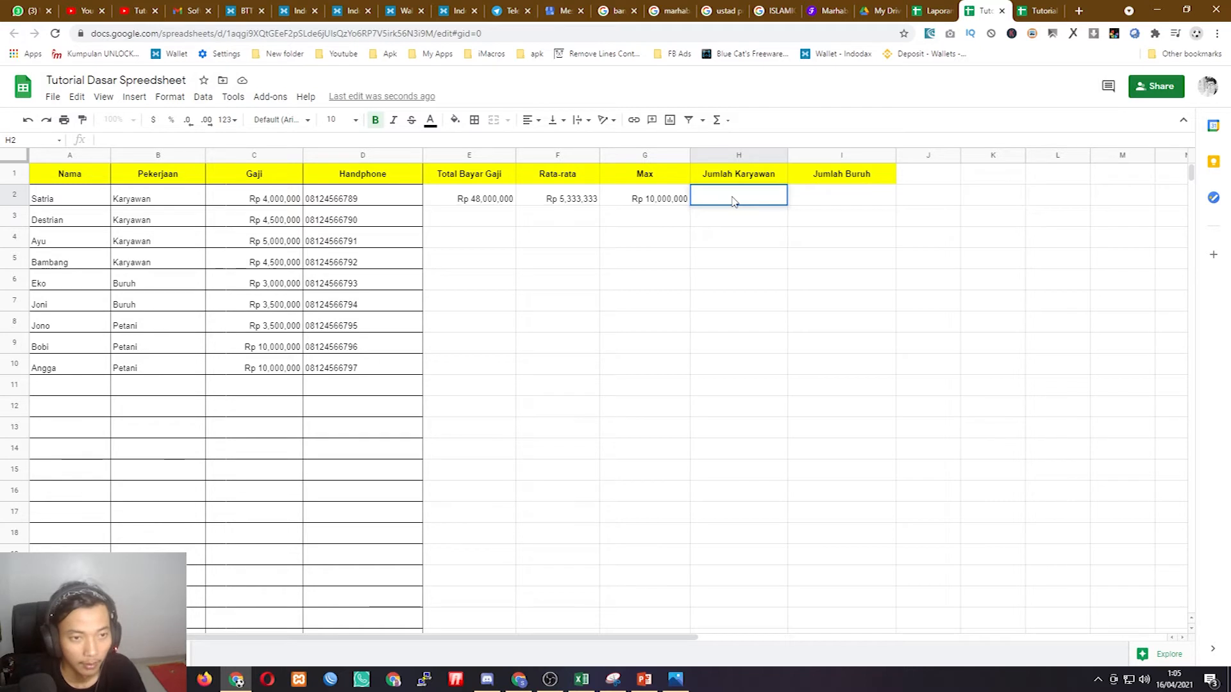
- Enter =COUNTIF(B2:B10,"Karyawan") in H2, giving a count of 4
type("=")
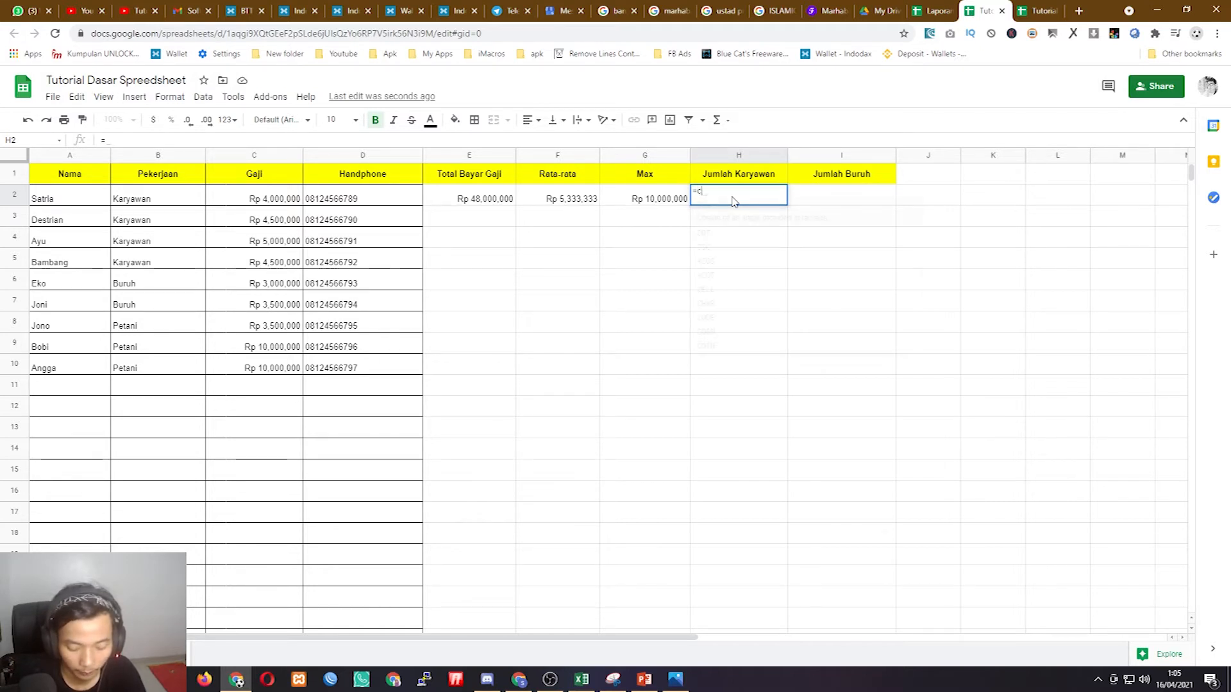
type("coun")
key("Down")
key("Down")
key("Down")
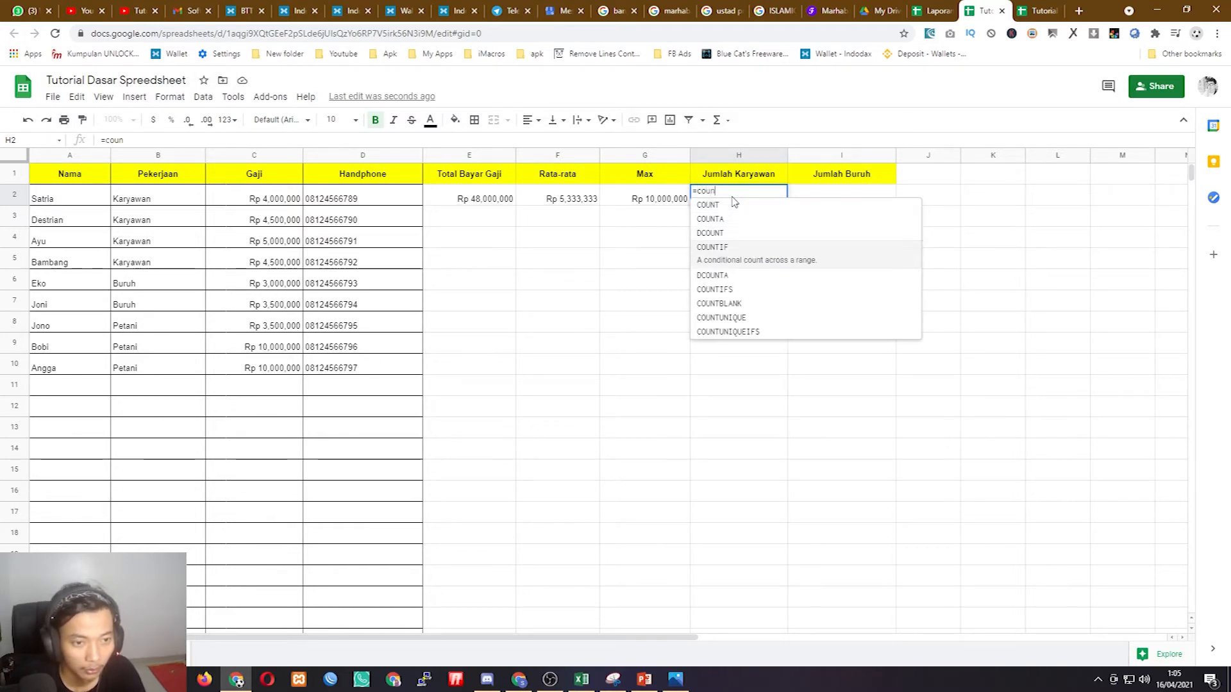
key("Tab")
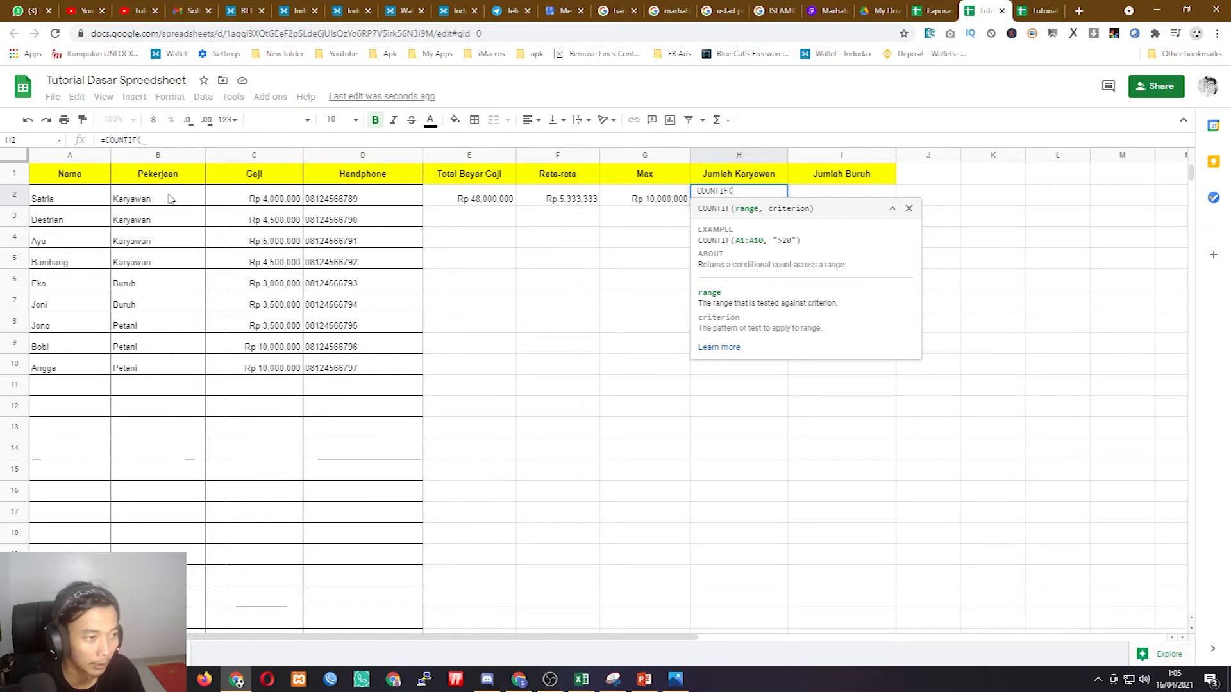
left_click_drag(170, 199, 166, 364)
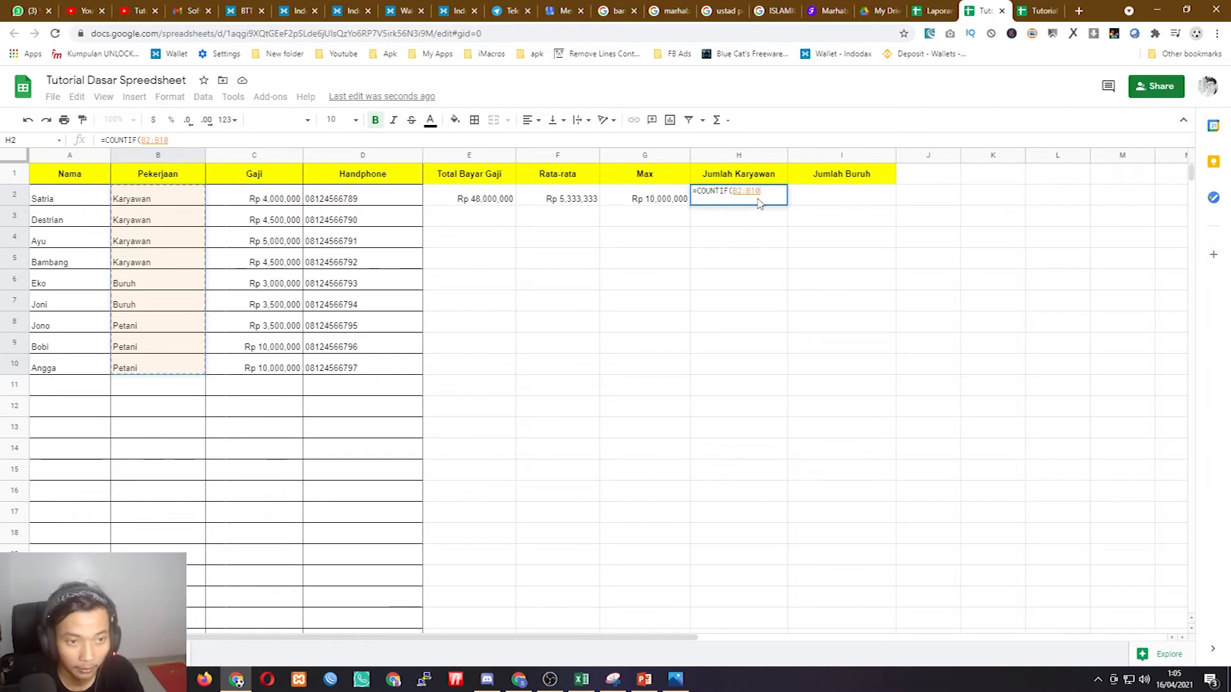
type(",")
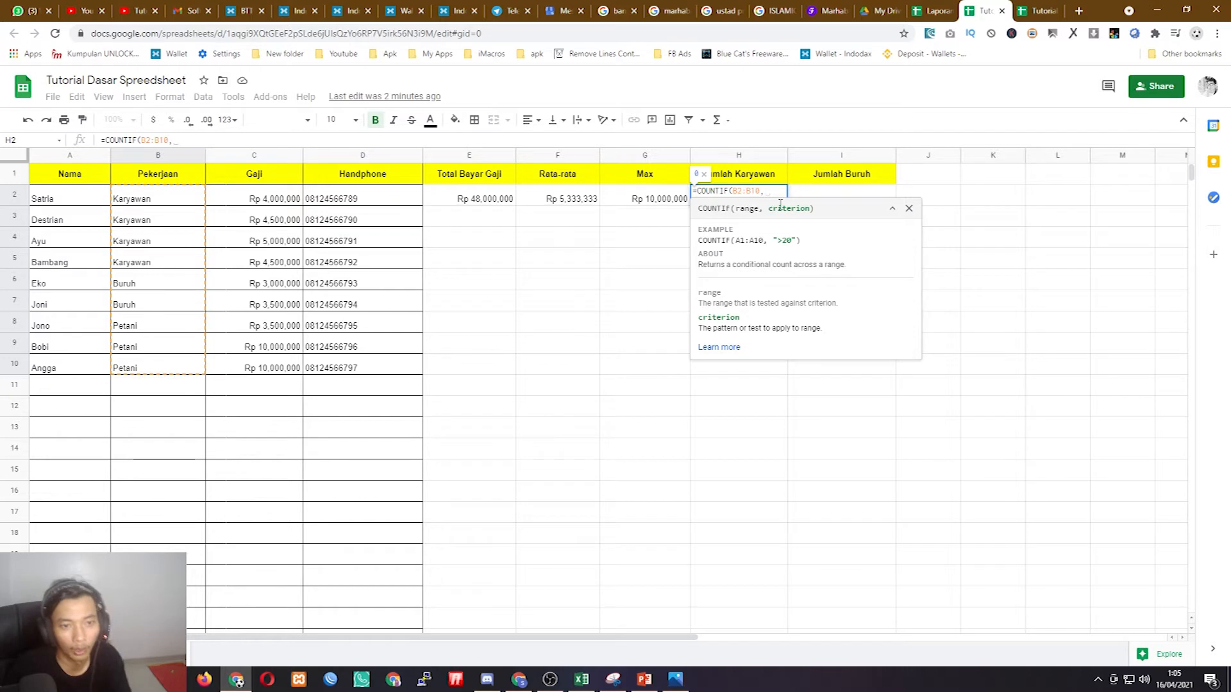
type("\"")
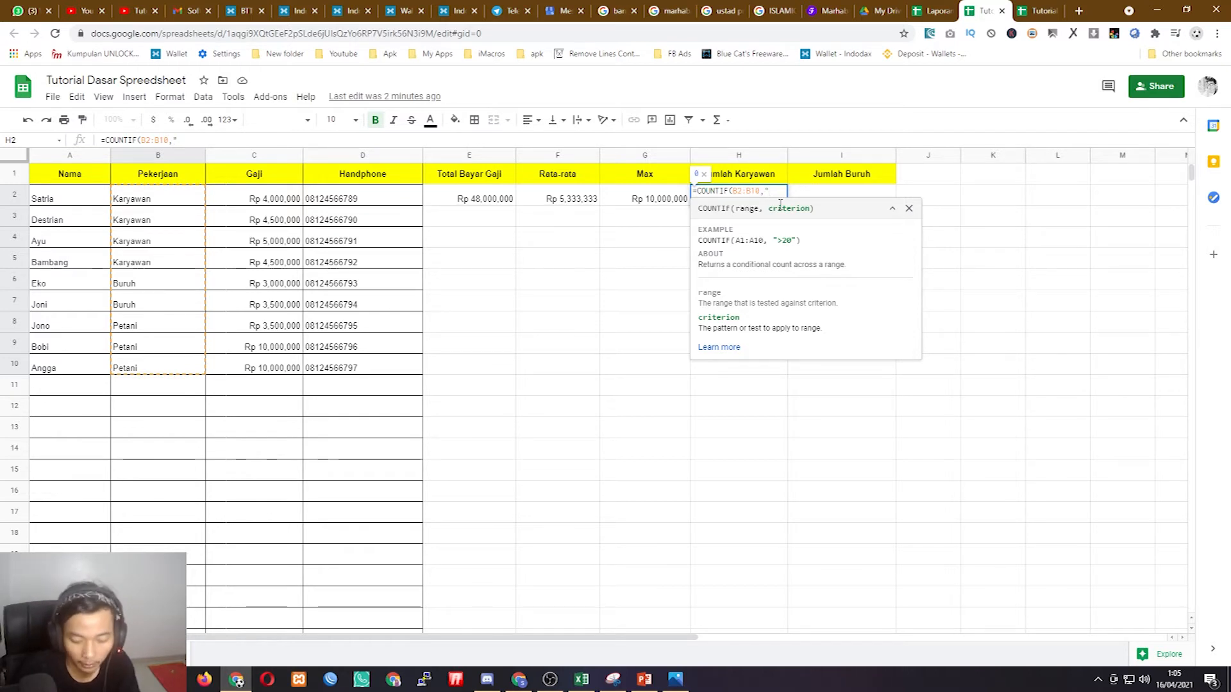
type("Karyawan")
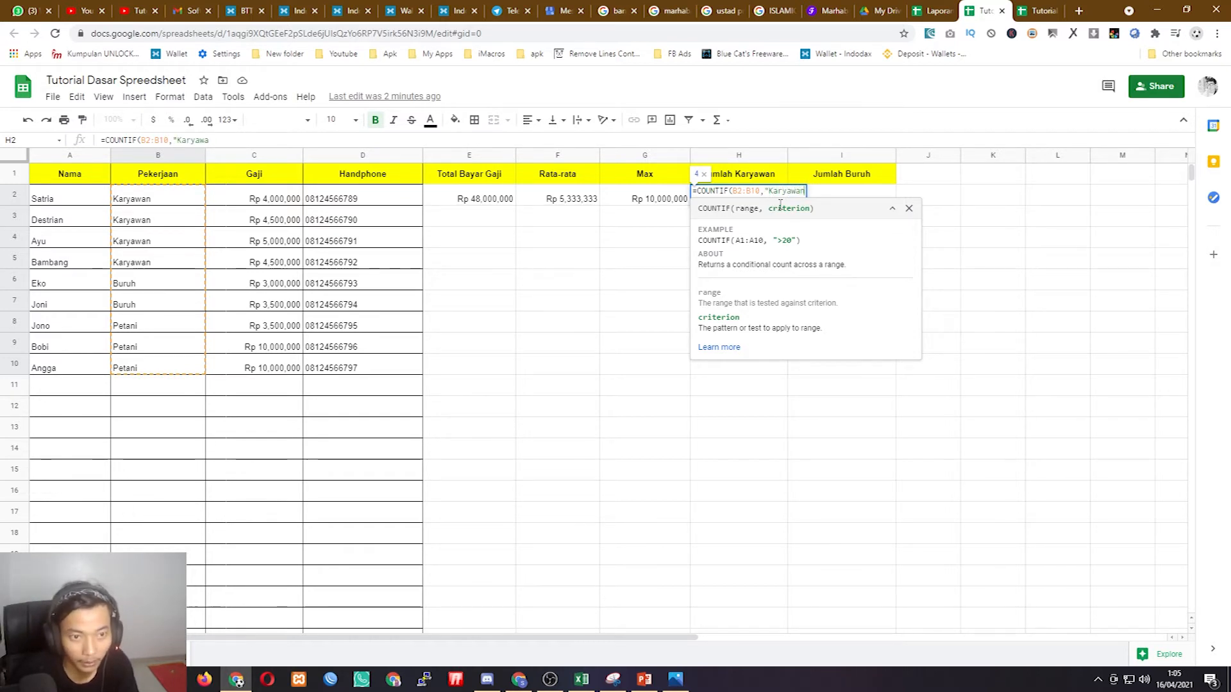
type("\"")
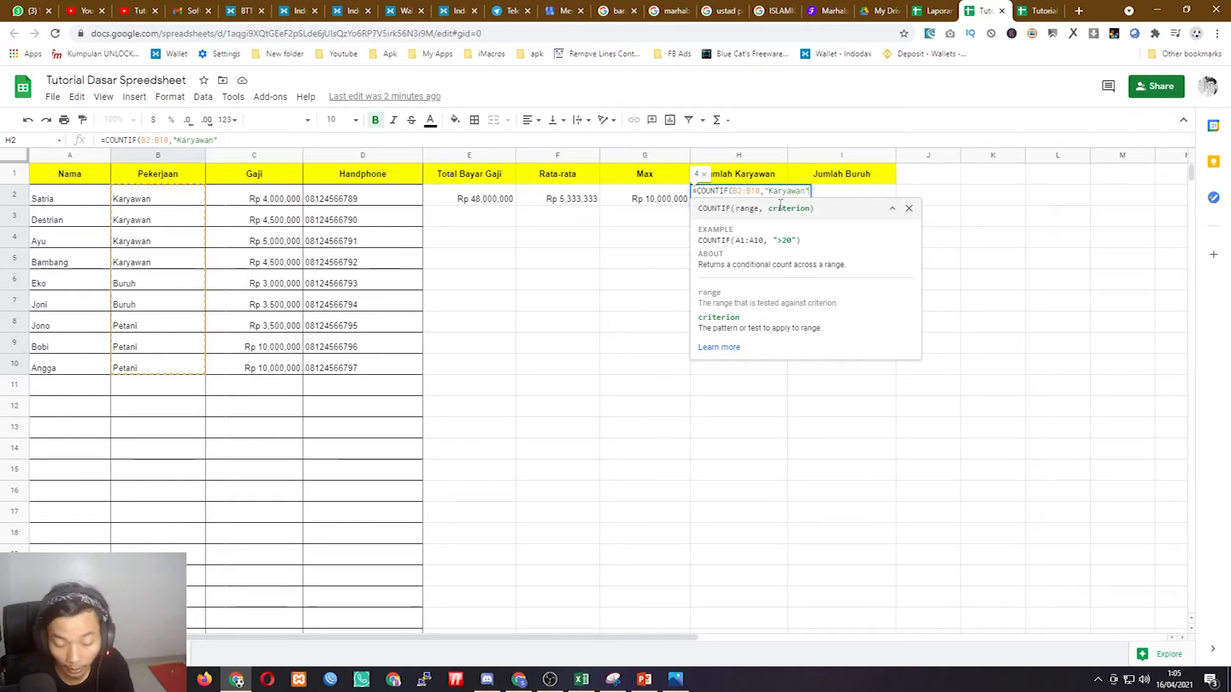
type(")")
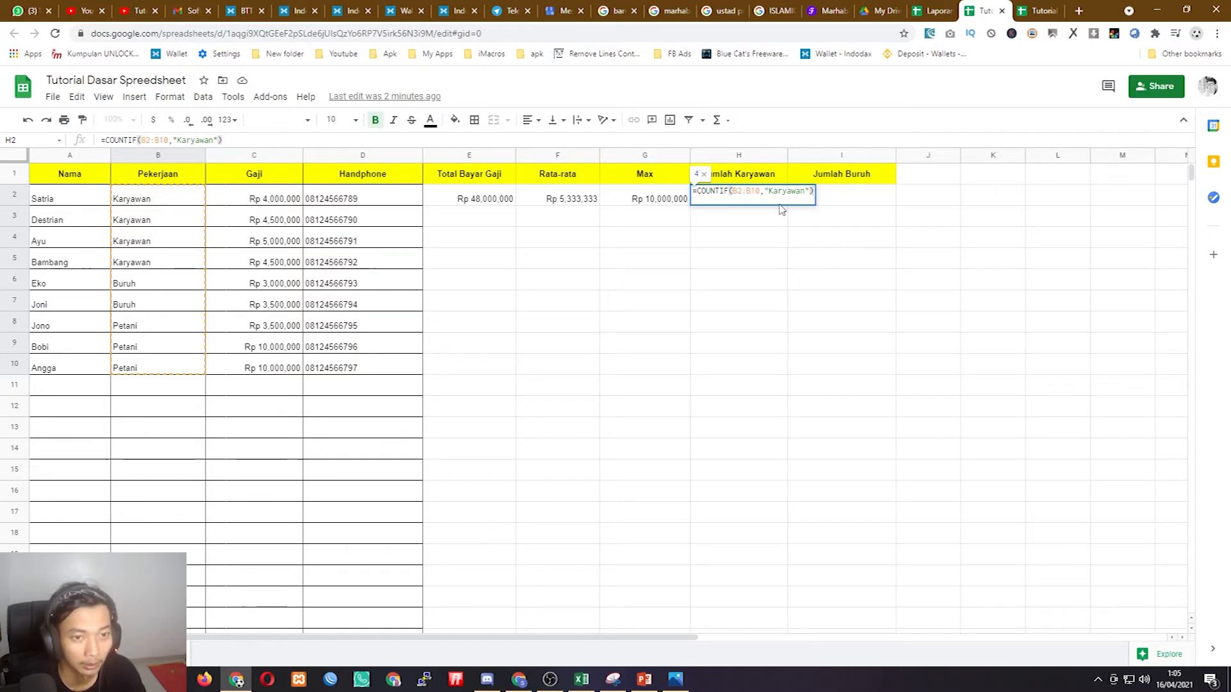
key("Return")
left_click(780, 204)
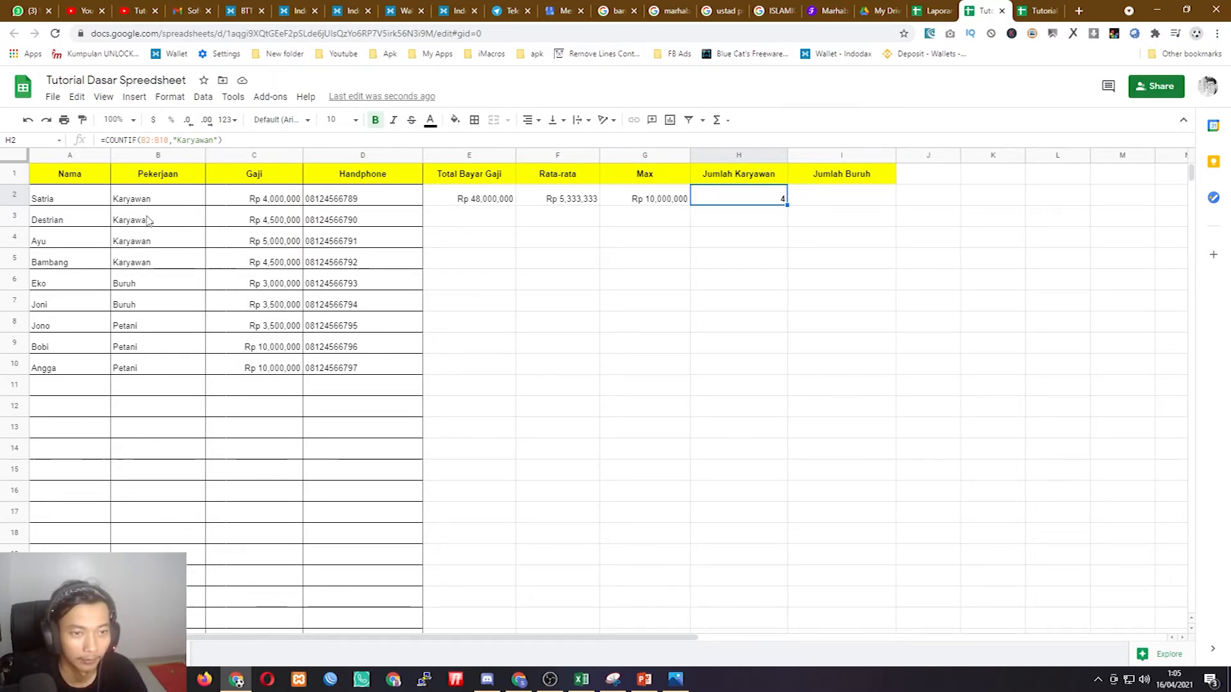
- Enter =COUNTIF(B2:B10,"Buruh") in I2, giving a count of 2
left_click(840, 201)
type("=s")
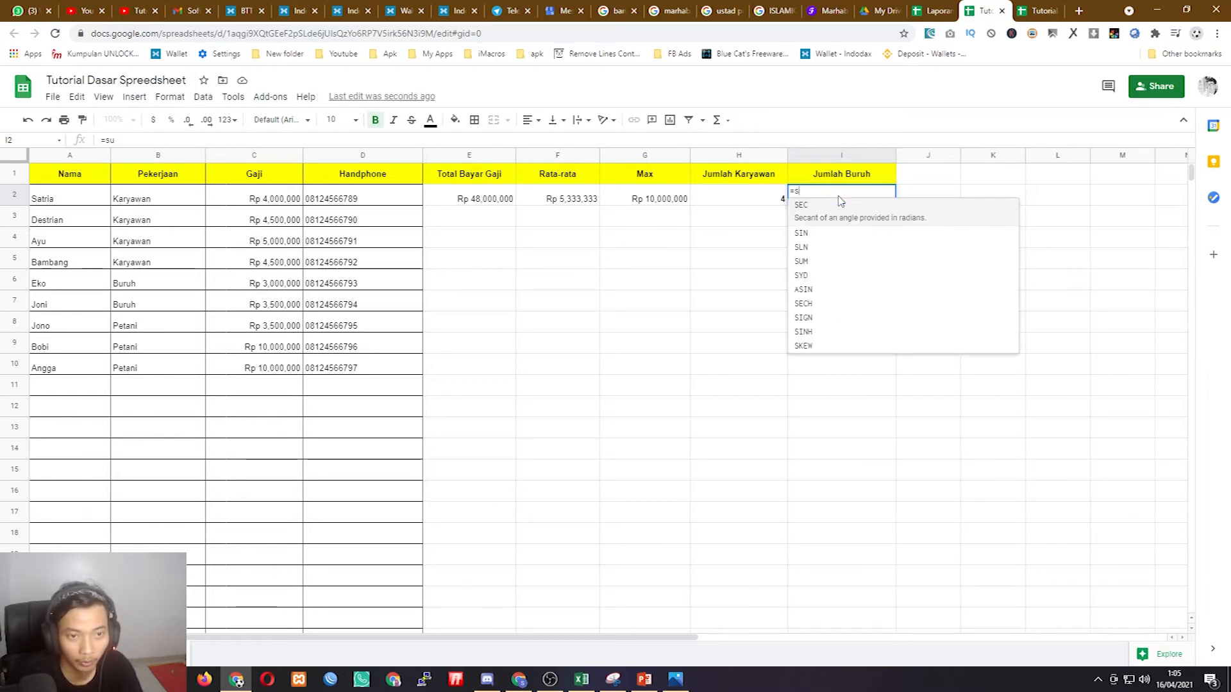
key("BackSpace")
key("BackSpace")
type("count(")
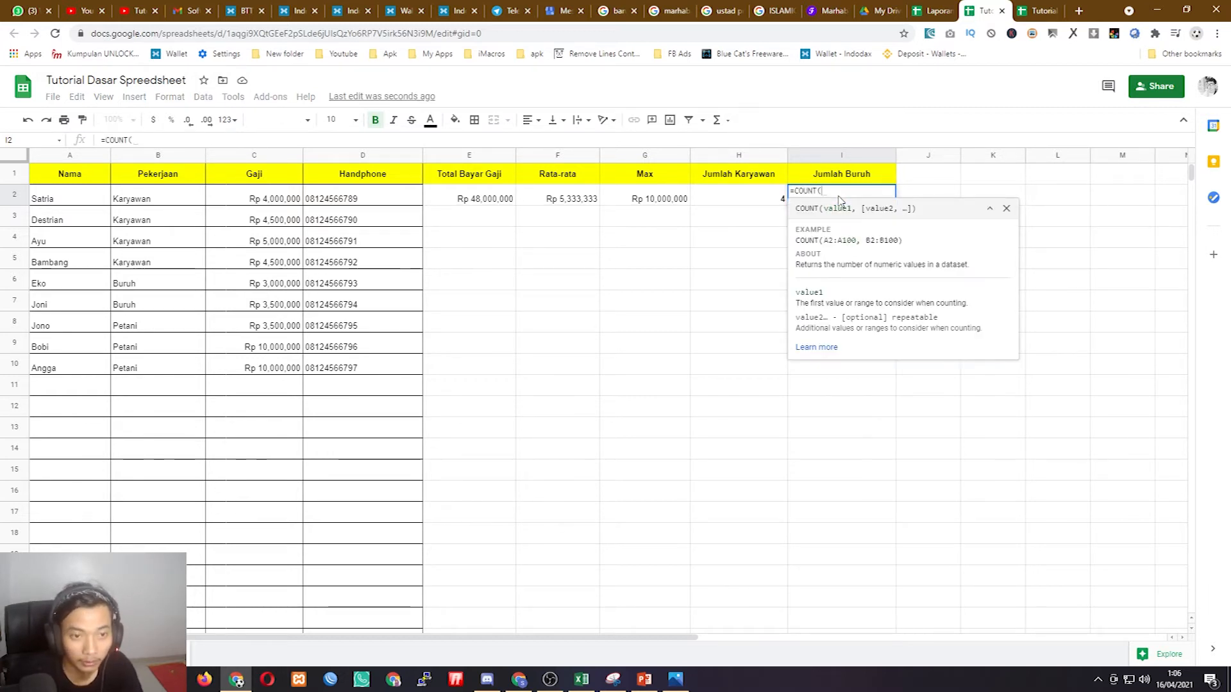
key("BackSpace")
key("BackSpace")
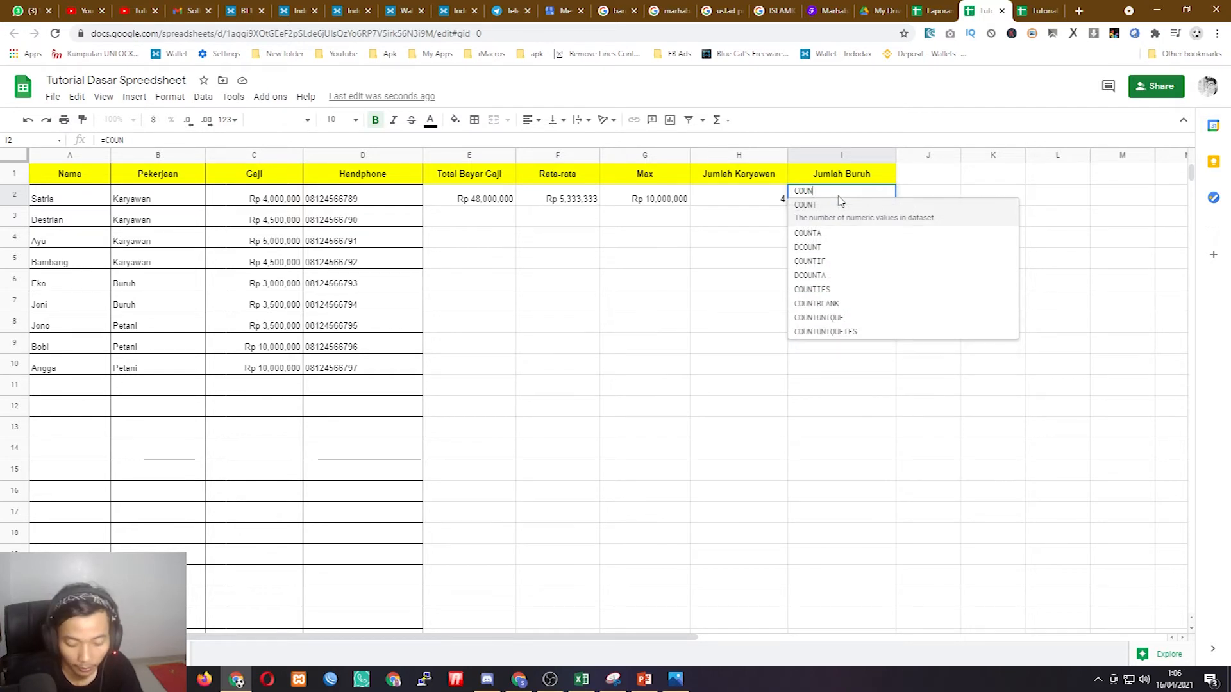
type("ti")
key("Tab")
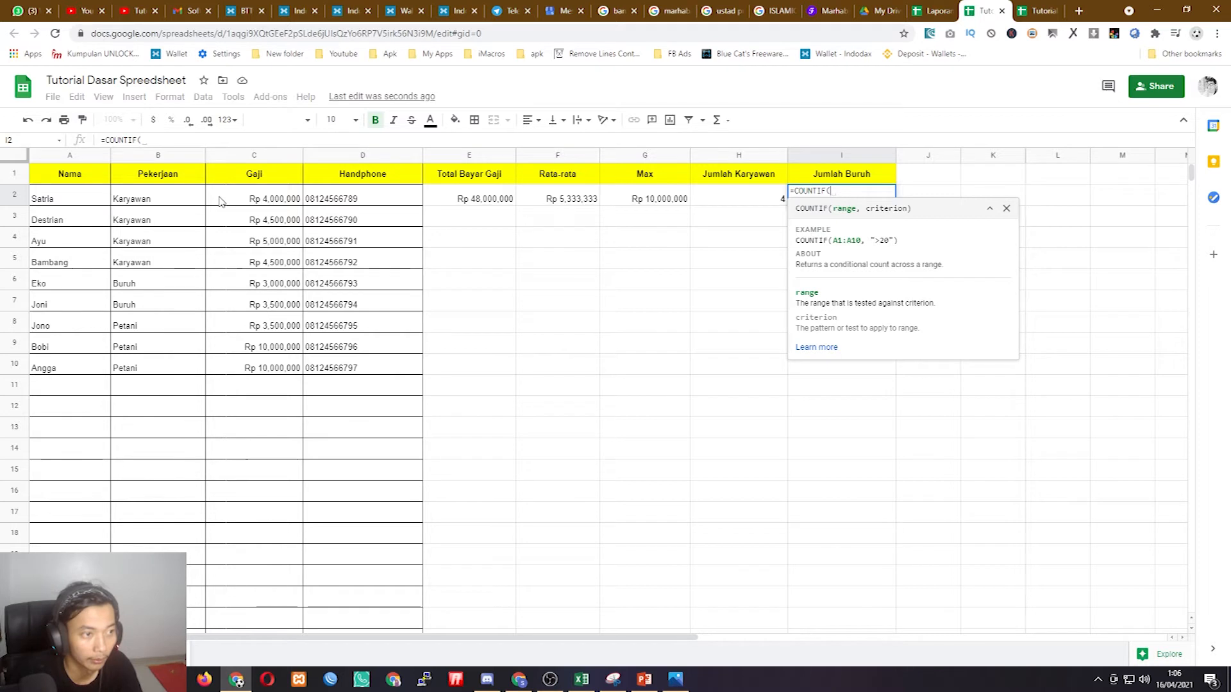
left_click(170, 202)
left_click_drag(170, 202, 168, 372)
type(",\"Buruh")
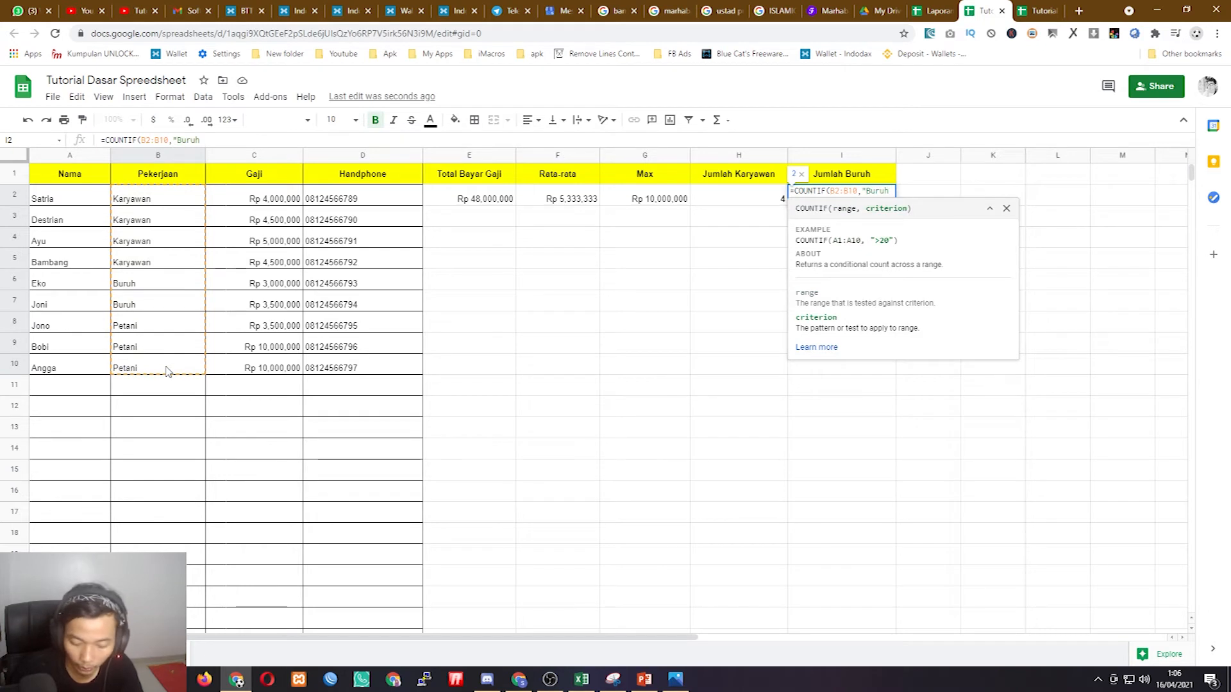
type(")")
key("Return")
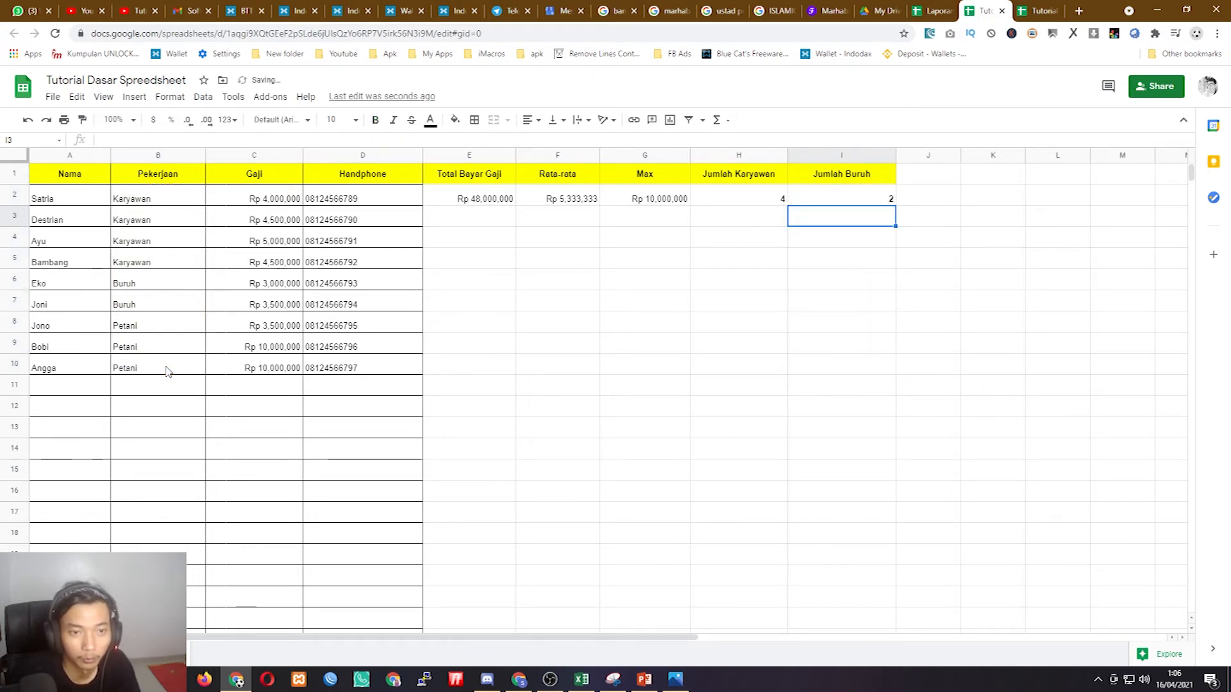
- Review the H2 and I2 count formulas and the Karyawan and Petani entries in B2:B10
key("Up")
key("Left")
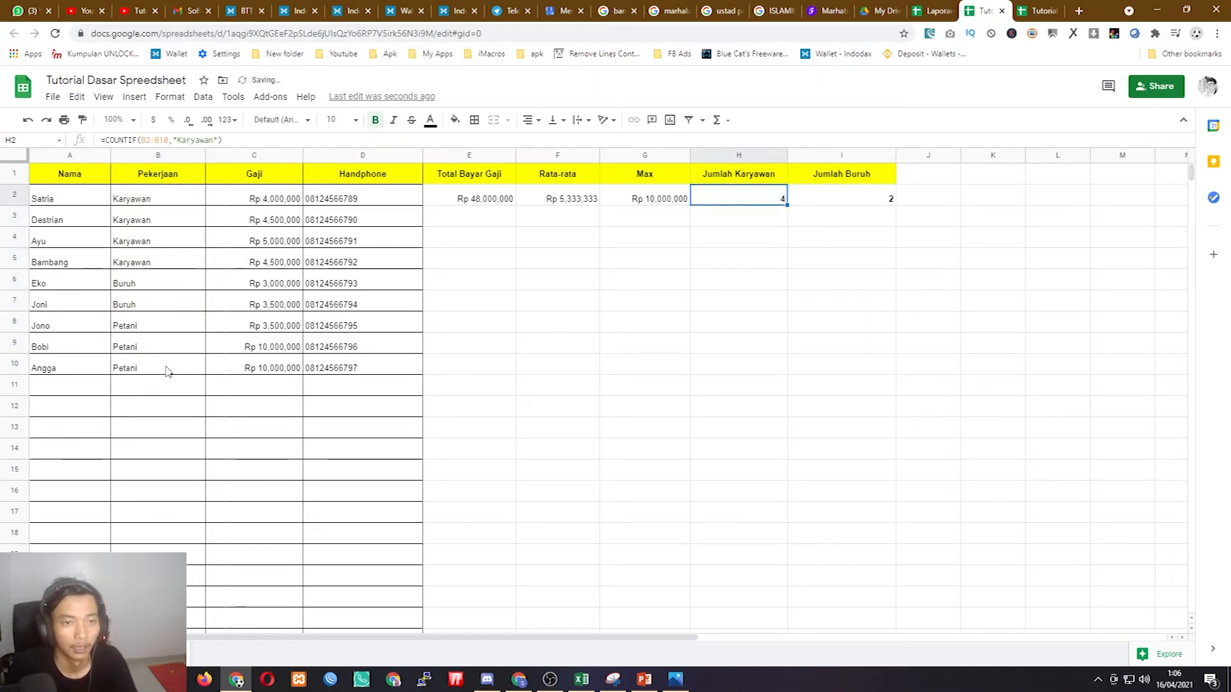
key("Right")
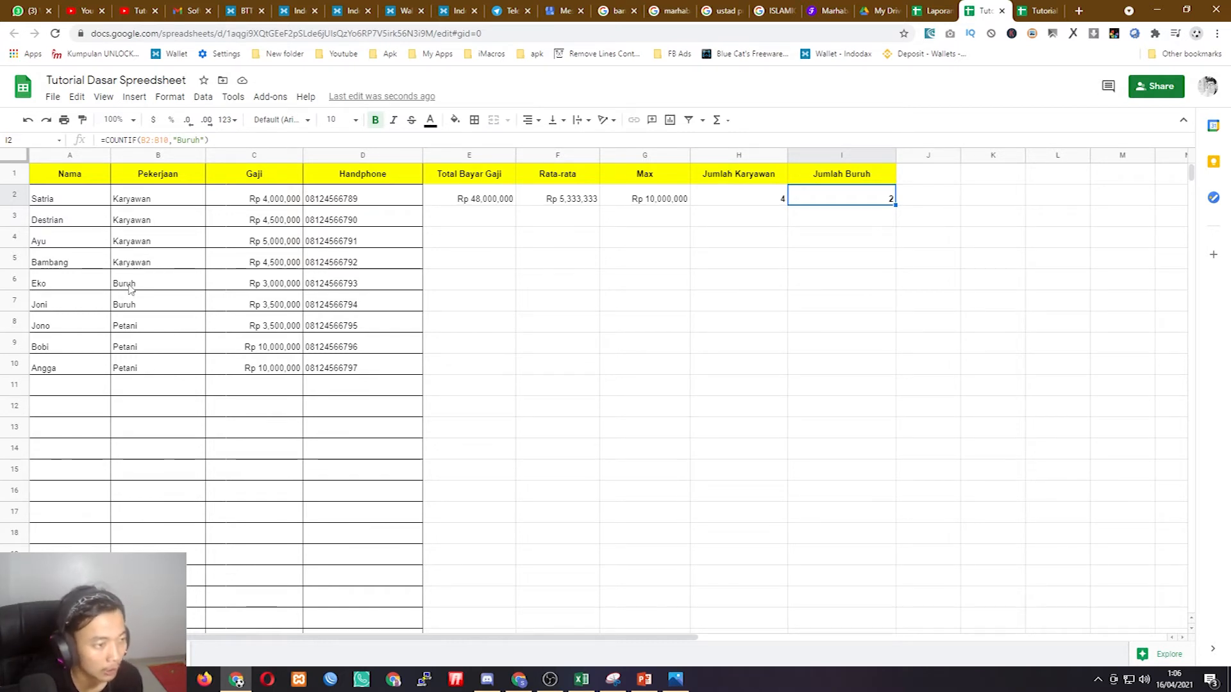
left_click_drag(157, 201, 156, 368)
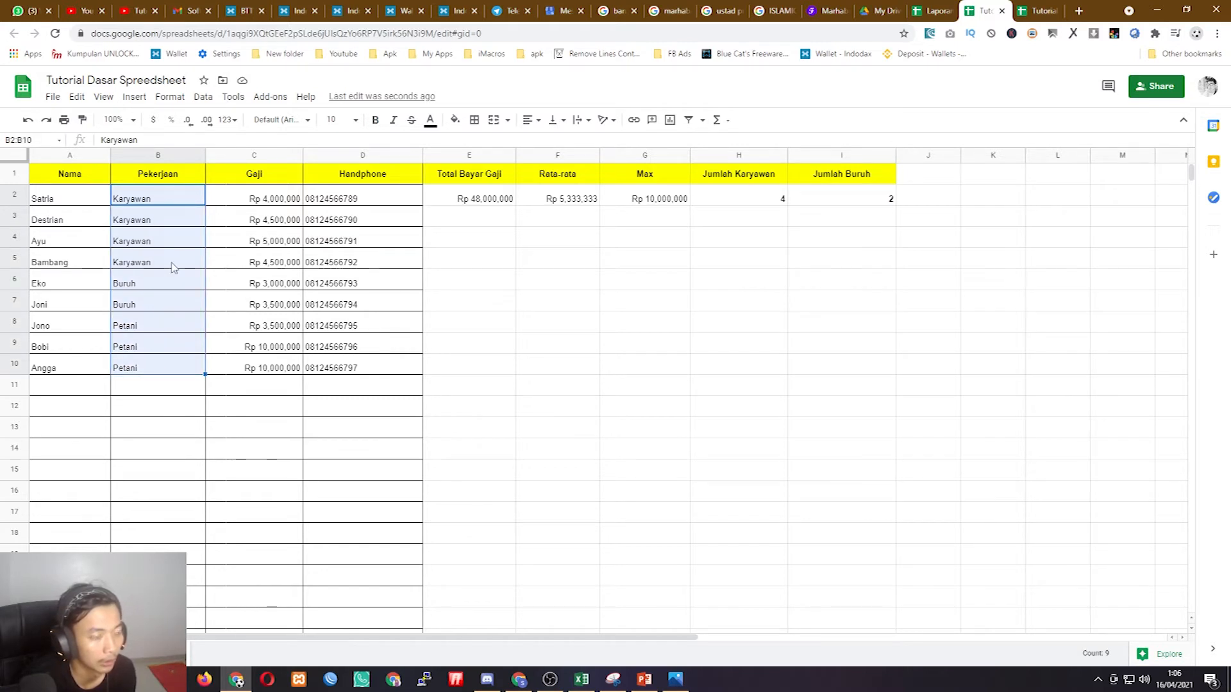
left_click(159, 227)
left_click(150, 199)
left_click(157, 219)
left_click(158, 200)
left_click(159, 225)
left_click(152, 327)
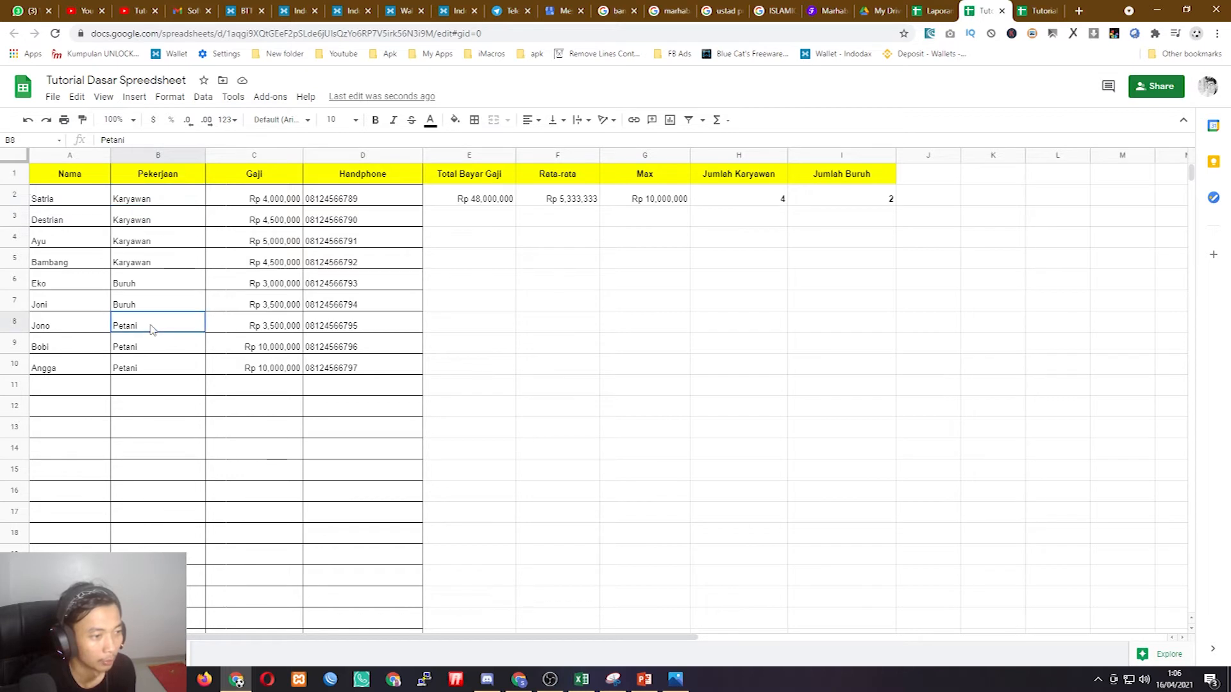
left_click(156, 365)
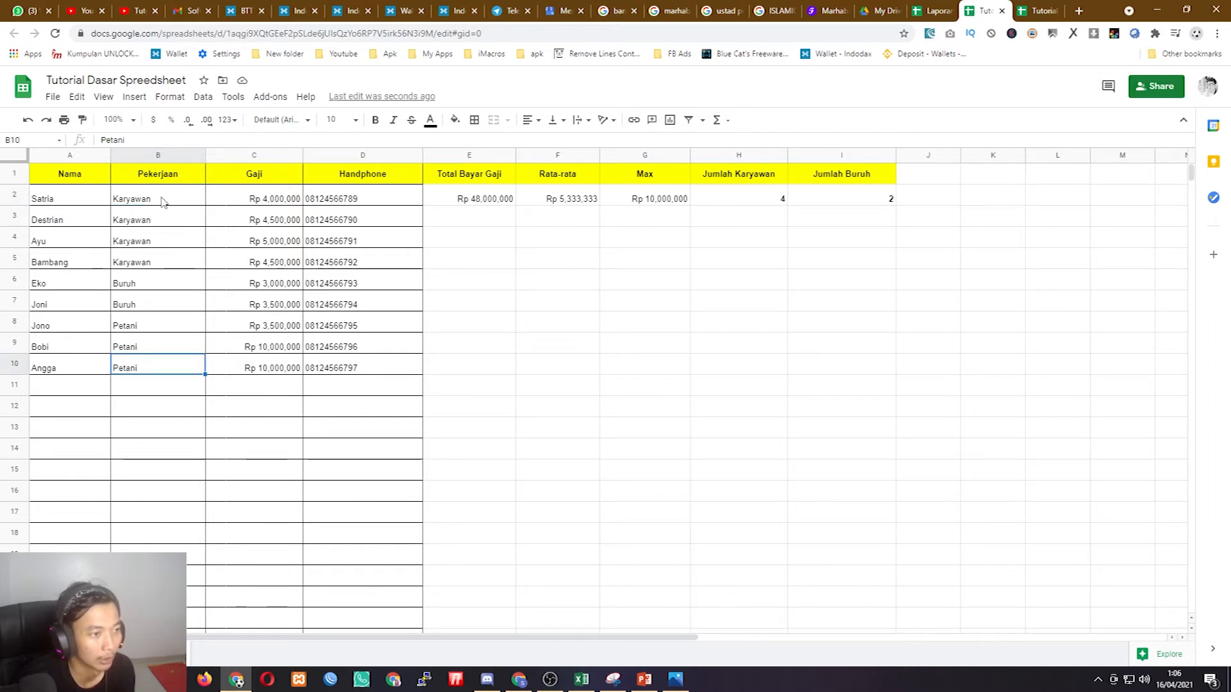
- Clear the Pekerjaan entries B2:B10 so both counts drop to 0
left_click_drag(162, 201, 161, 372)
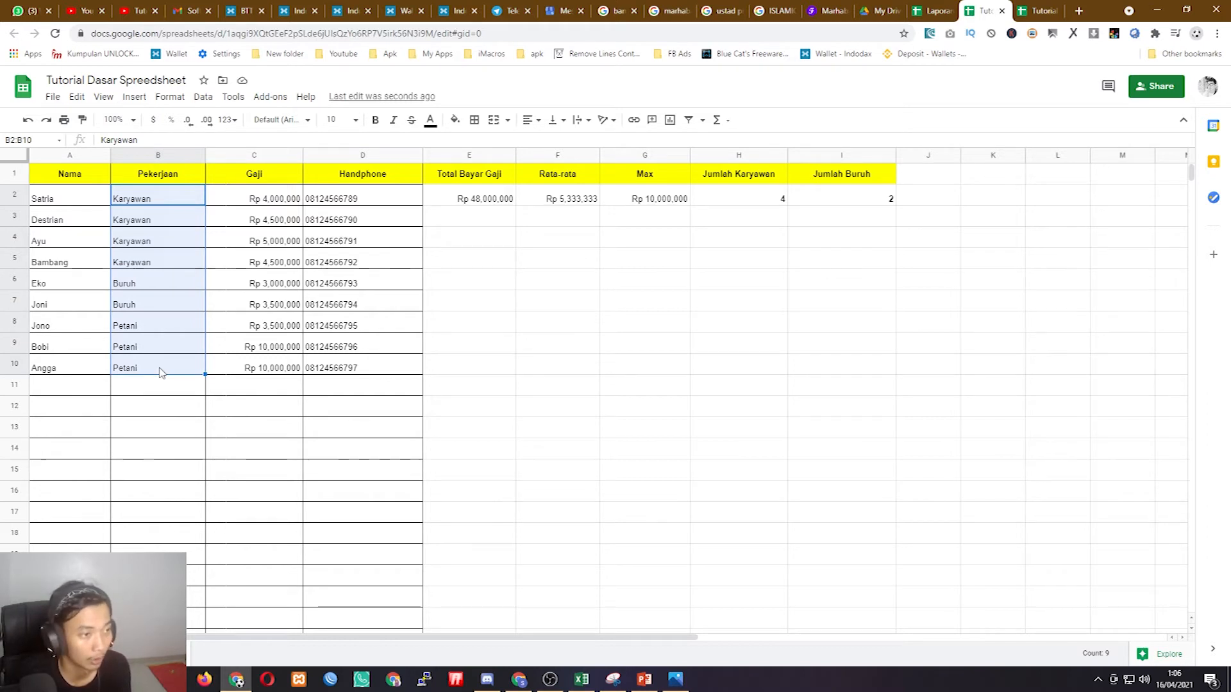
key("Delete")
left_click(177, 261)
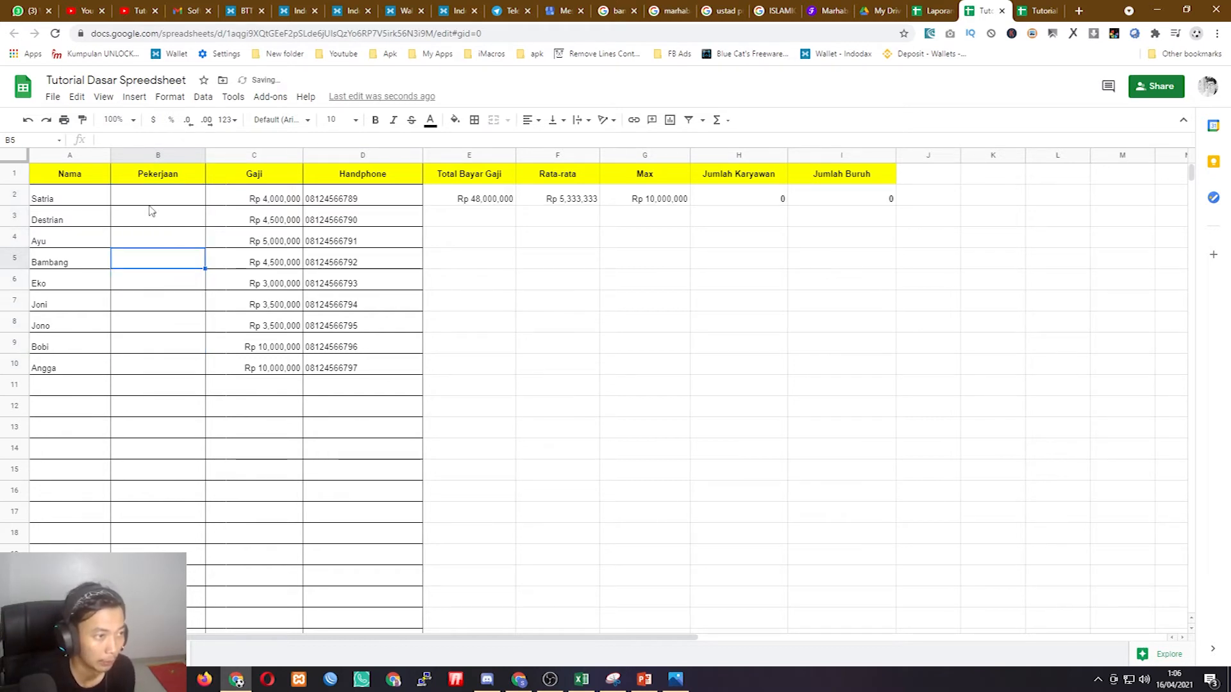
double_click(148, 194)
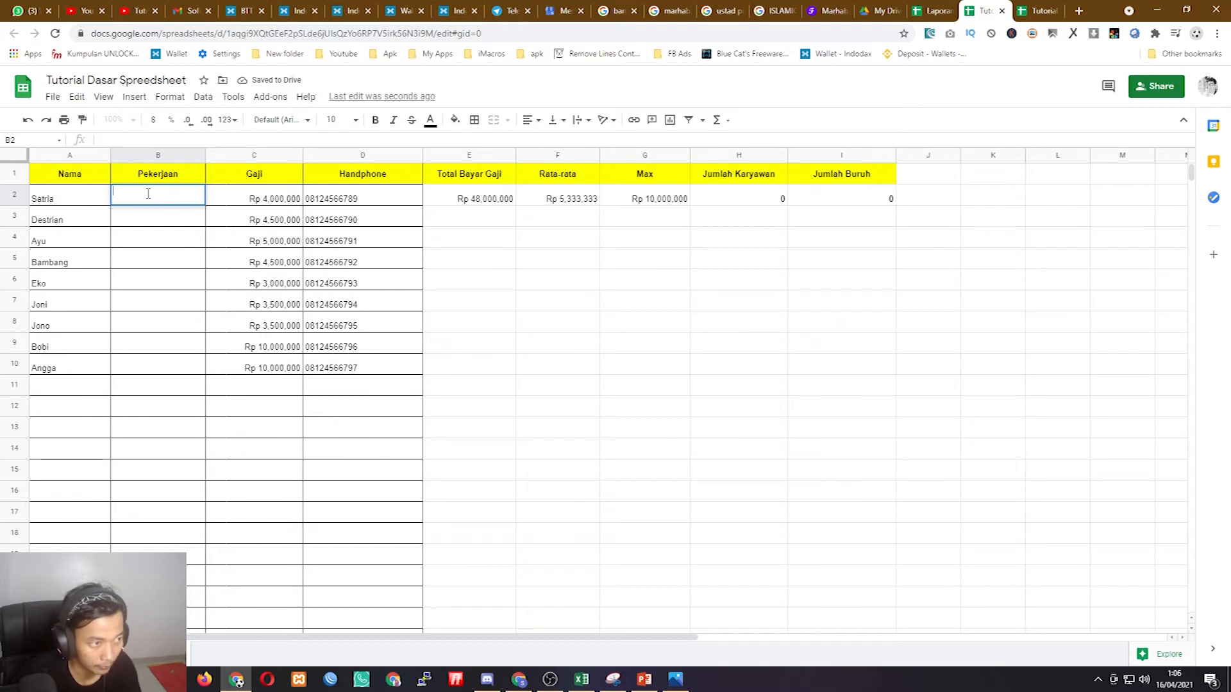
- Add a data validation rule to B2 with criteria set to List of items
left_click(175, 98)
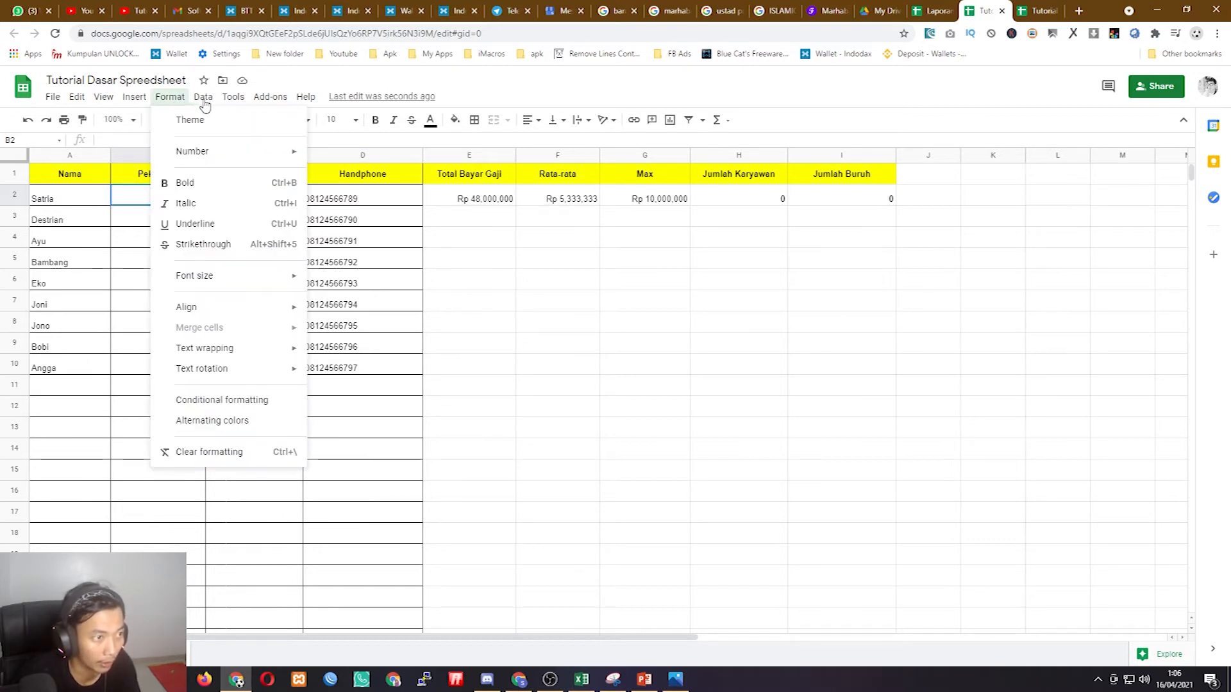
mouse_move(206, 103)
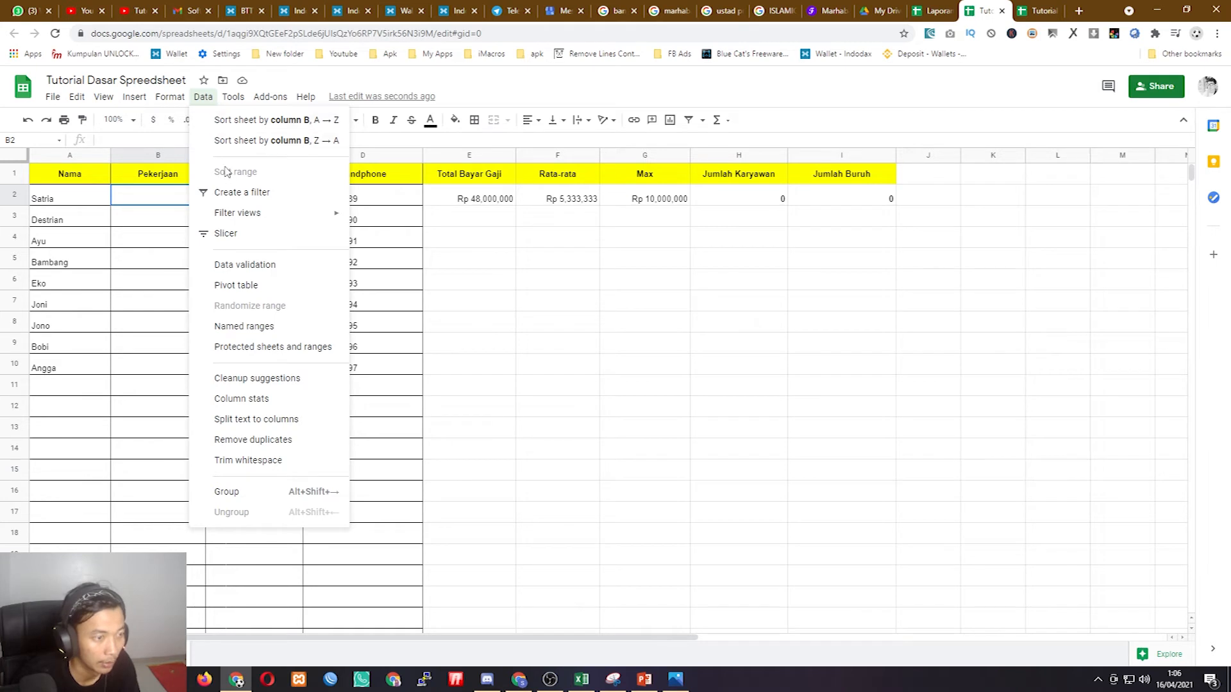
left_click(240, 270)
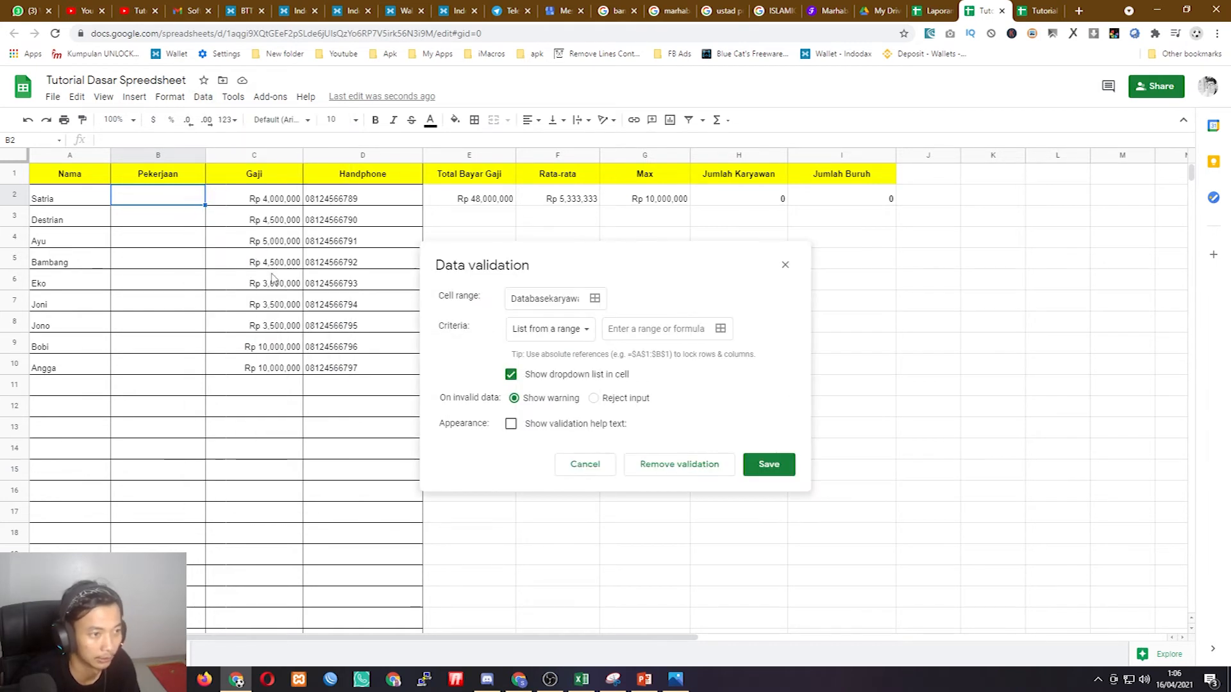
left_click(570, 339)
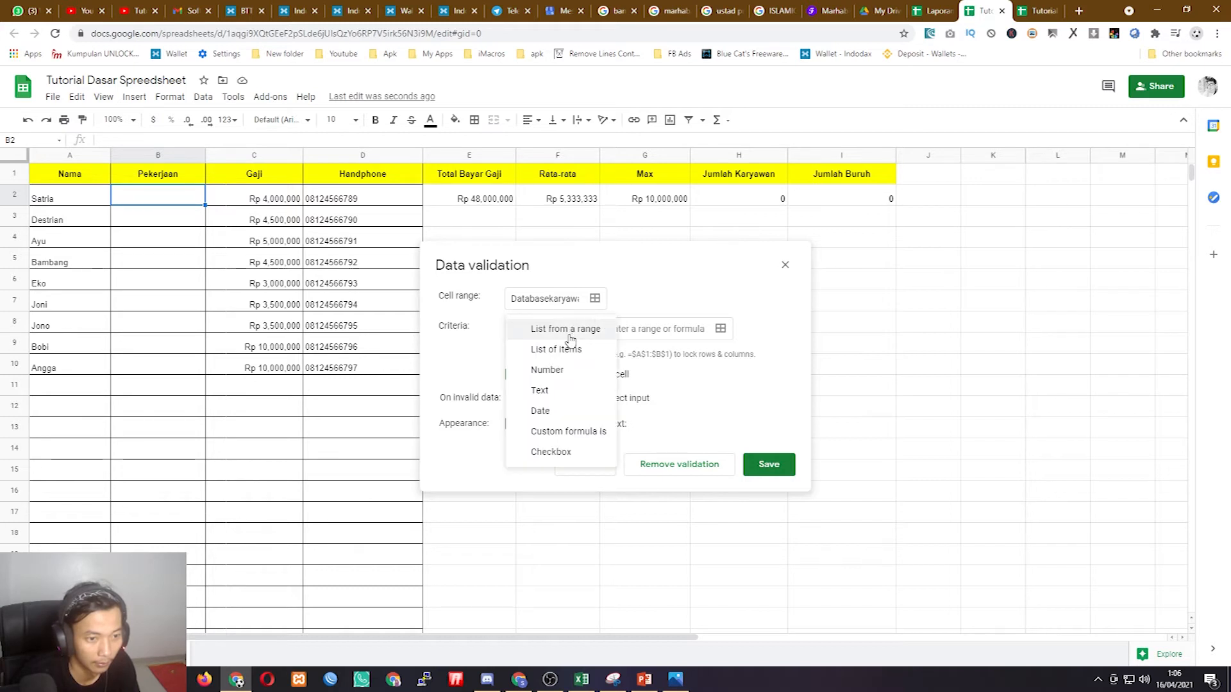
left_click(565, 329)
left_click(571, 339)
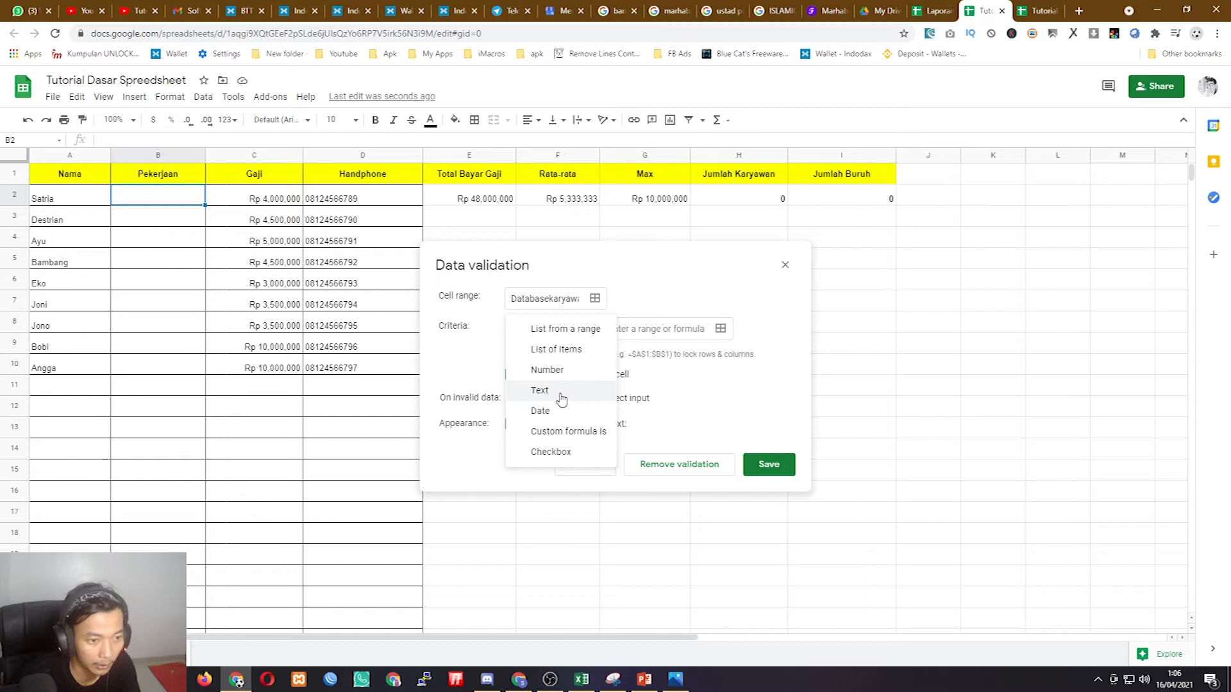
left_click(565, 350)
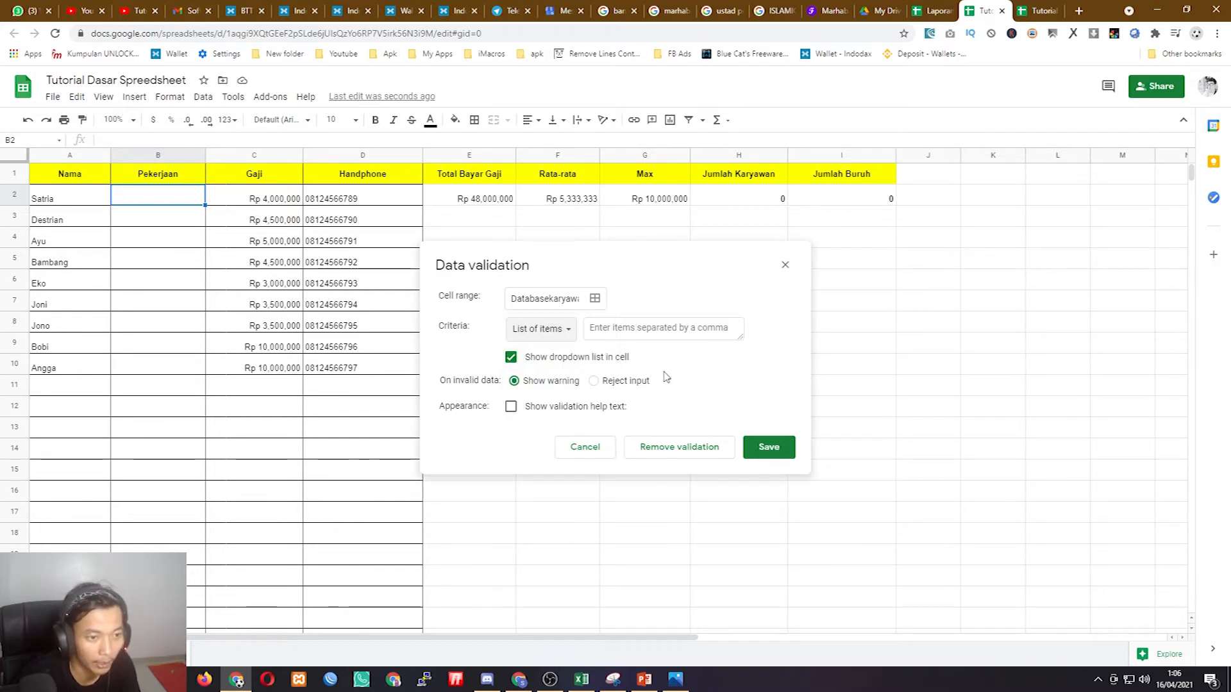
- Enter the items Karyawan, Buruh, Petani and save the dropdown rule
left_click(626, 329)
type("K")
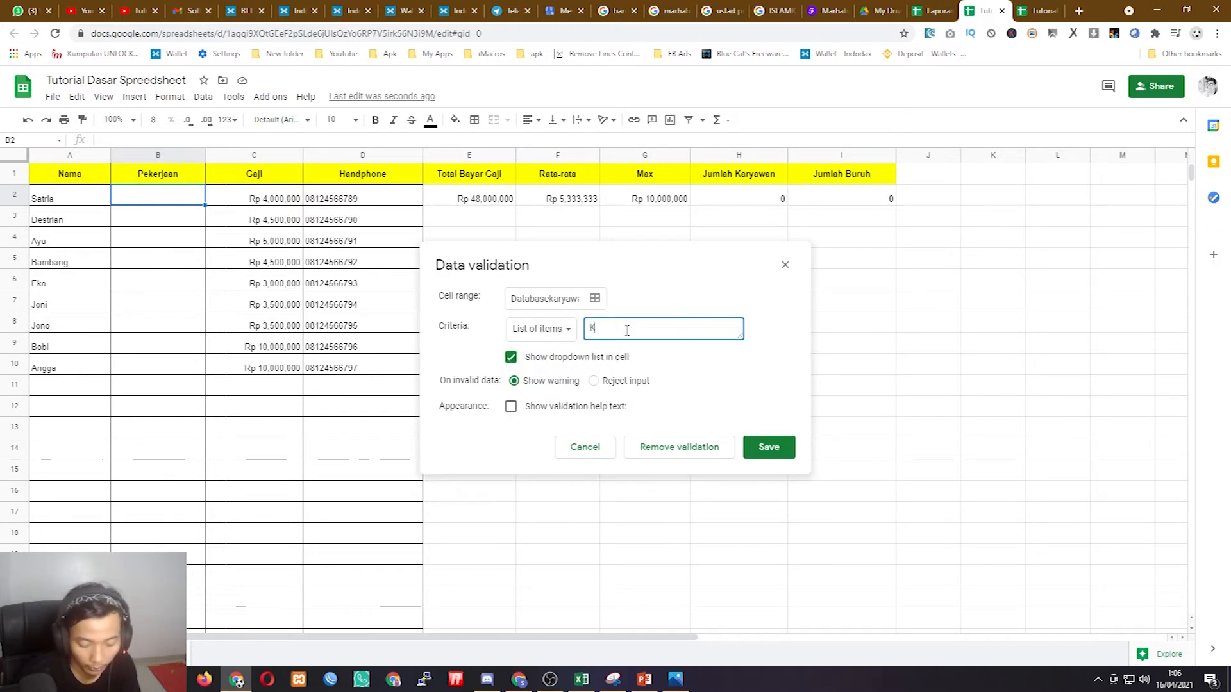
key("BackSpace")
key("BackSpace")
key("BackSpace")
key("BackSpace")
key("BackSpace")
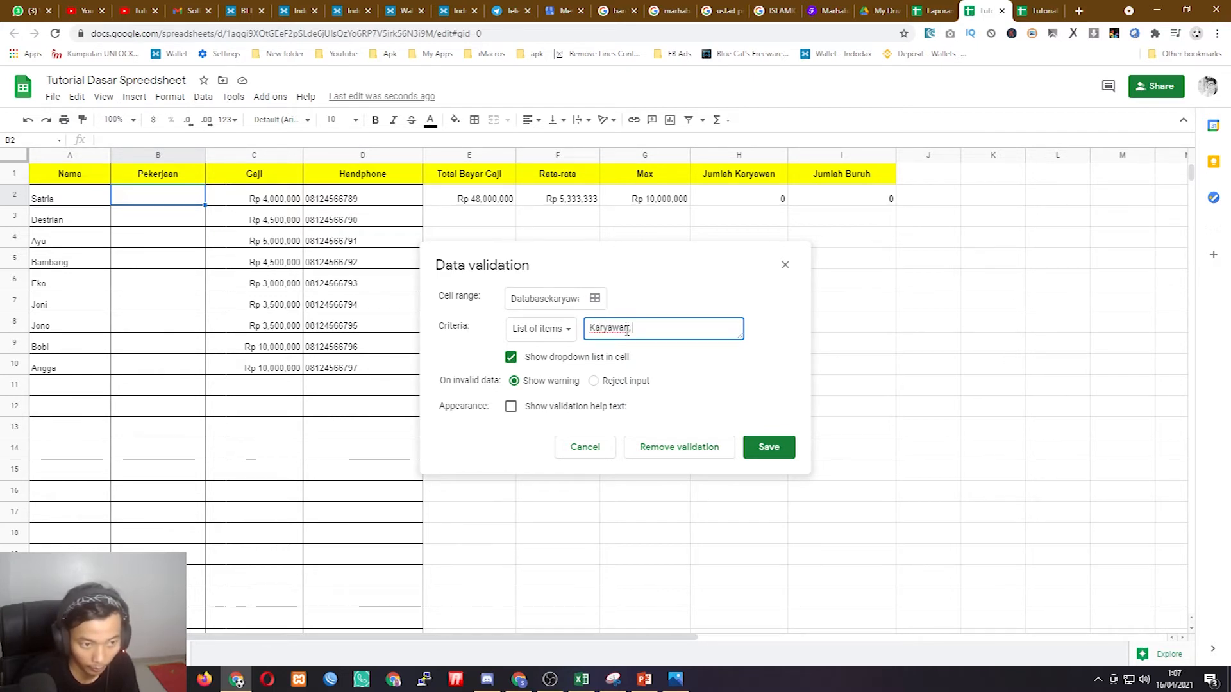
type(", Petani, Buruh")
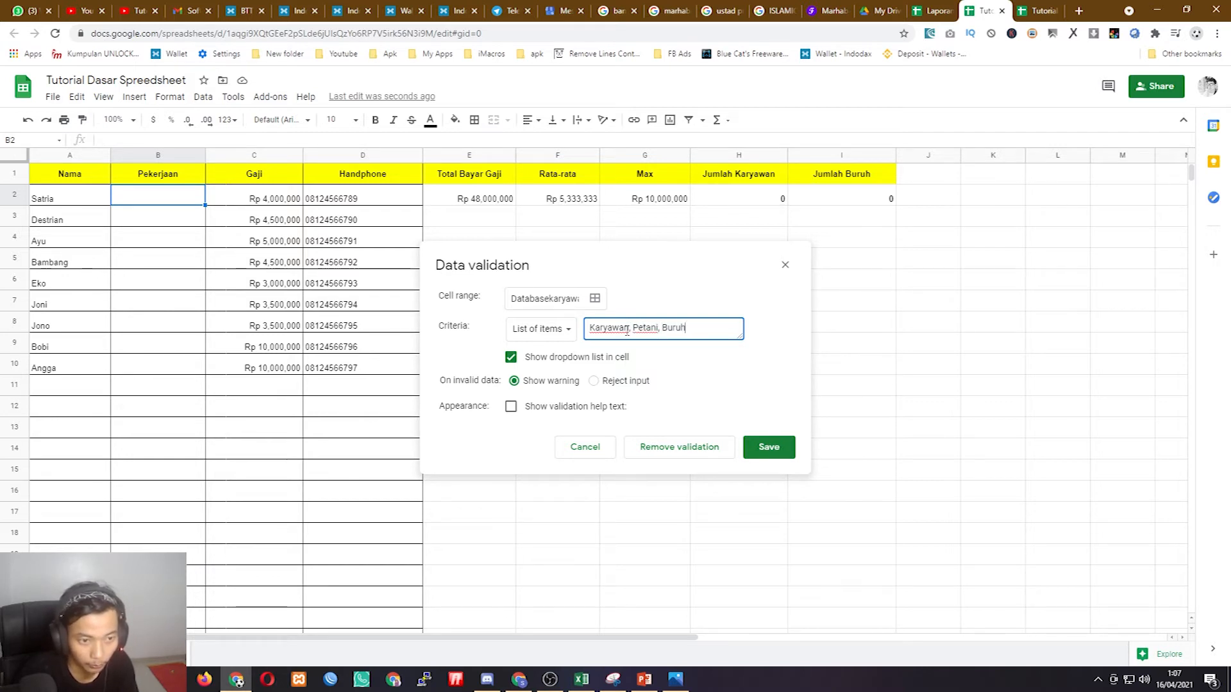
key("BackSpace")
key("BackSpace")
key("BackSpace")
key("BackSpace")
key("BackSpace")
key("BackSpace")
key("BackSpace")
key("BackSpace")
key("BackSpace")
key("BackSpace")
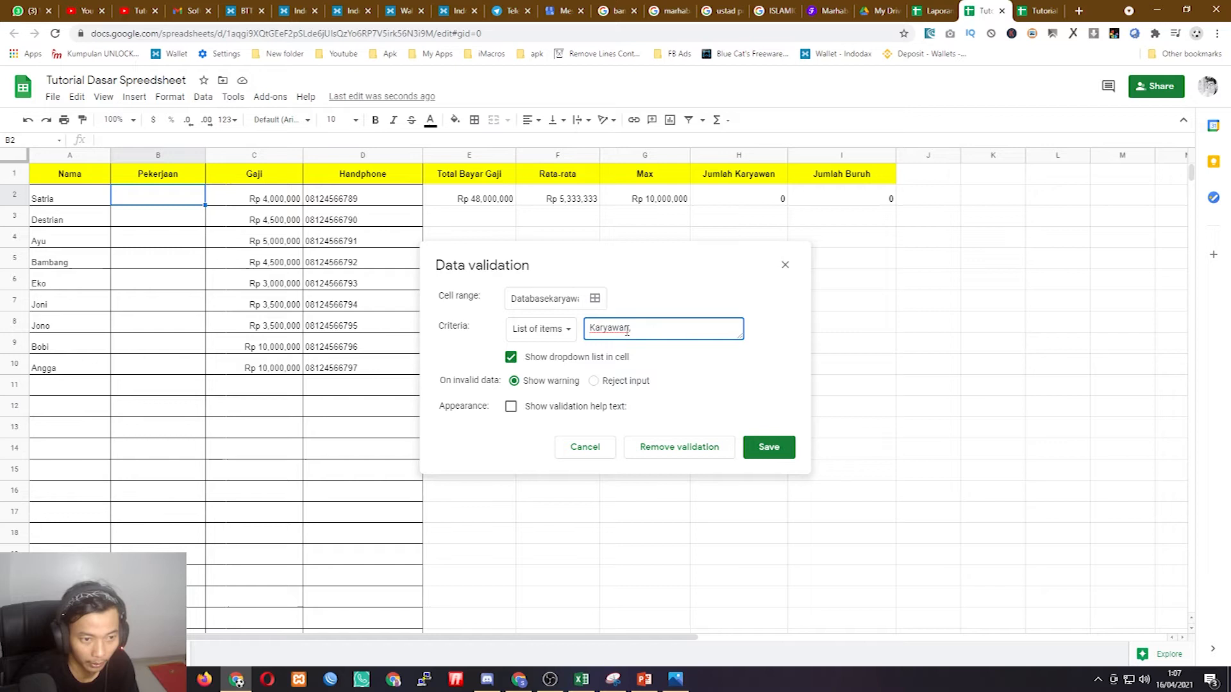
type("Buruh, Petani")
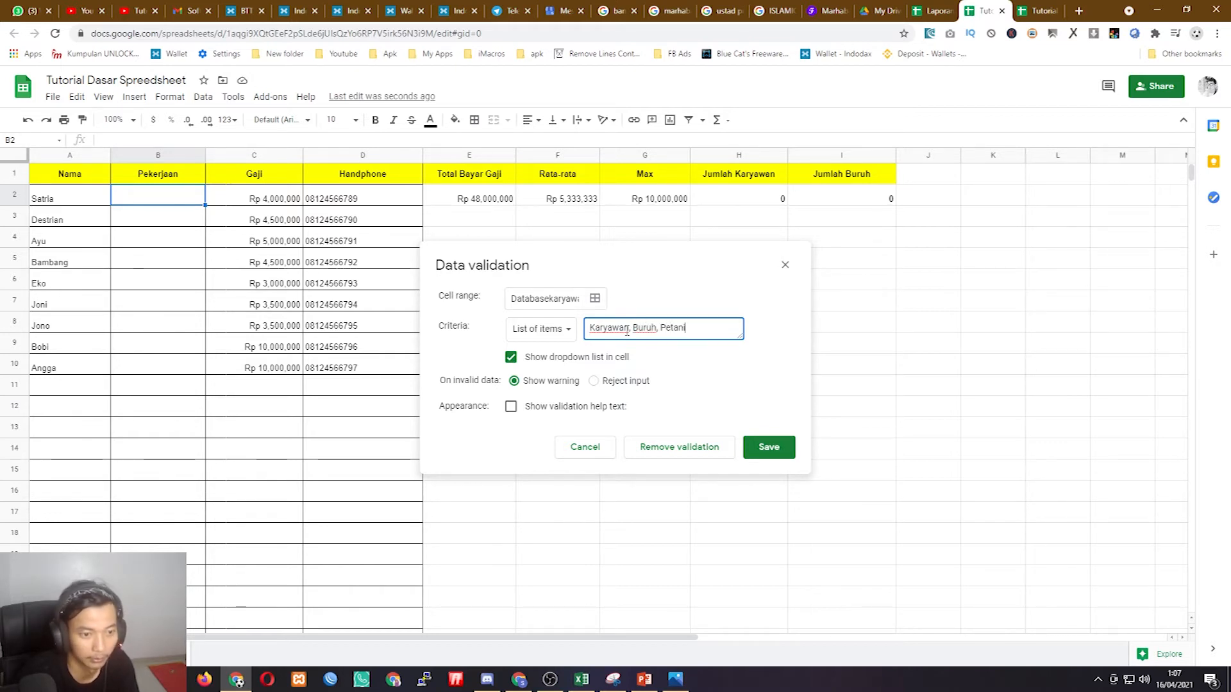
left_click(770, 447)
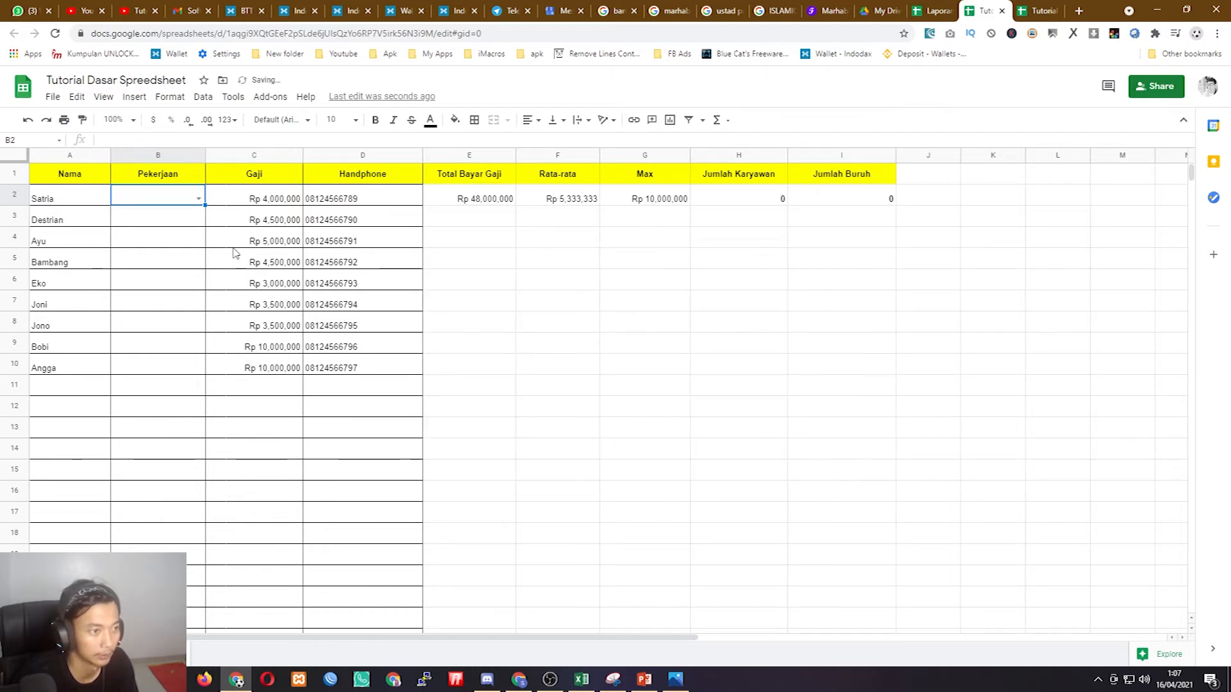
- Copy the dropdown rule down to B3:B10 and set B2–B5 to Karyawan
double_click(204, 205)
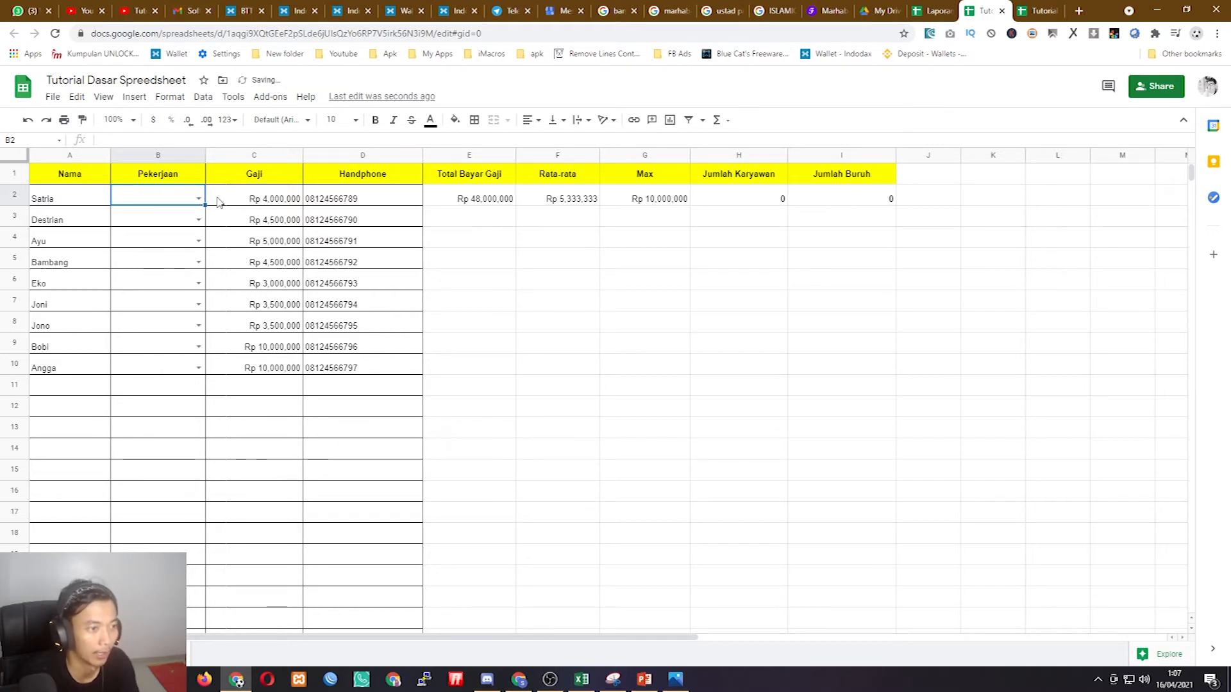
left_click(198, 198)
left_click(163, 222)
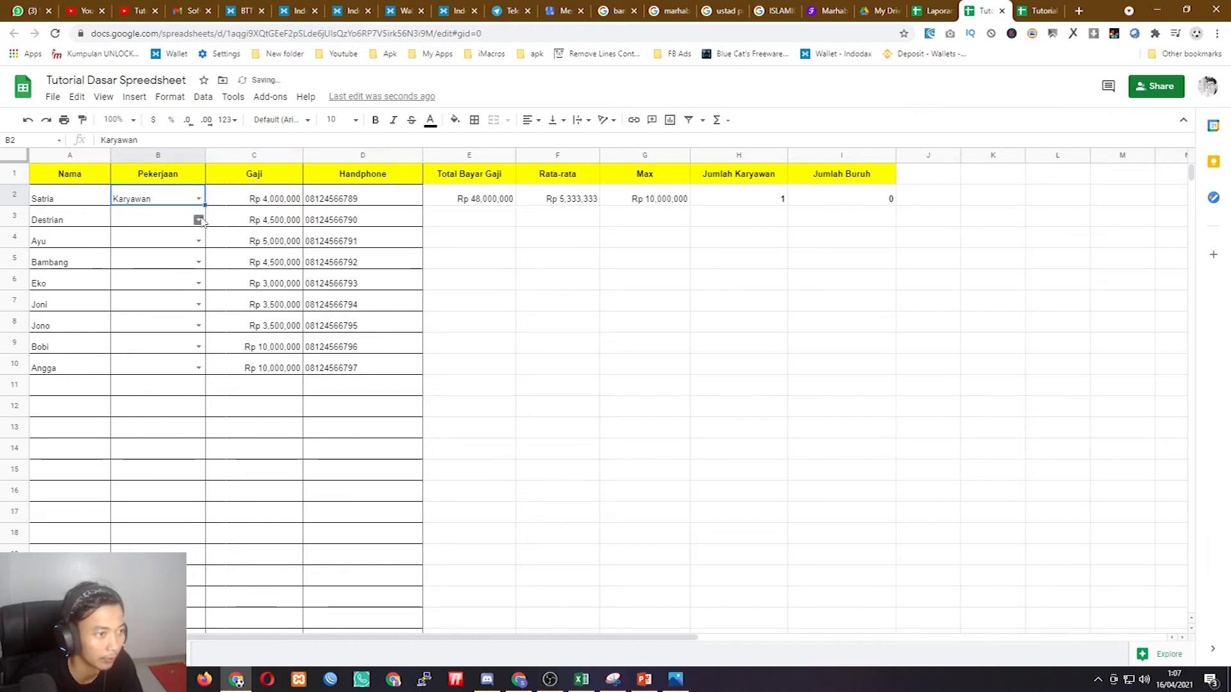
left_click(199, 220)
left_click(162, 239)
left_click(198, 241)
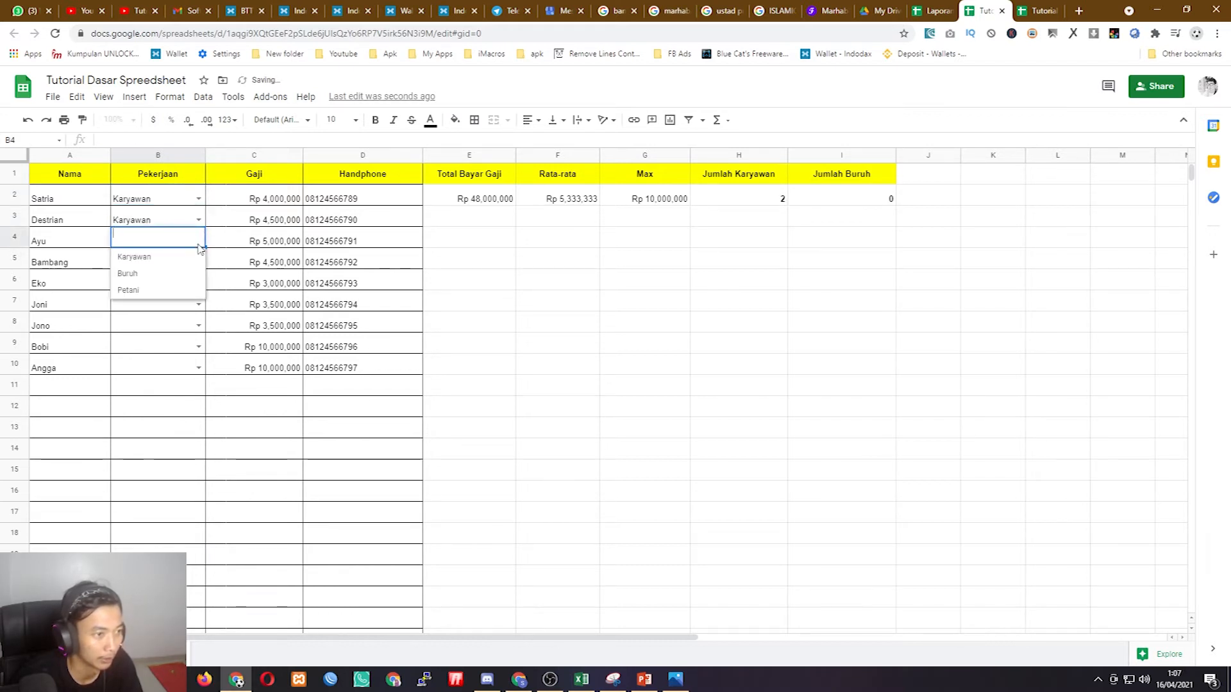
left_click(172, 257)
left_click(199, 262)
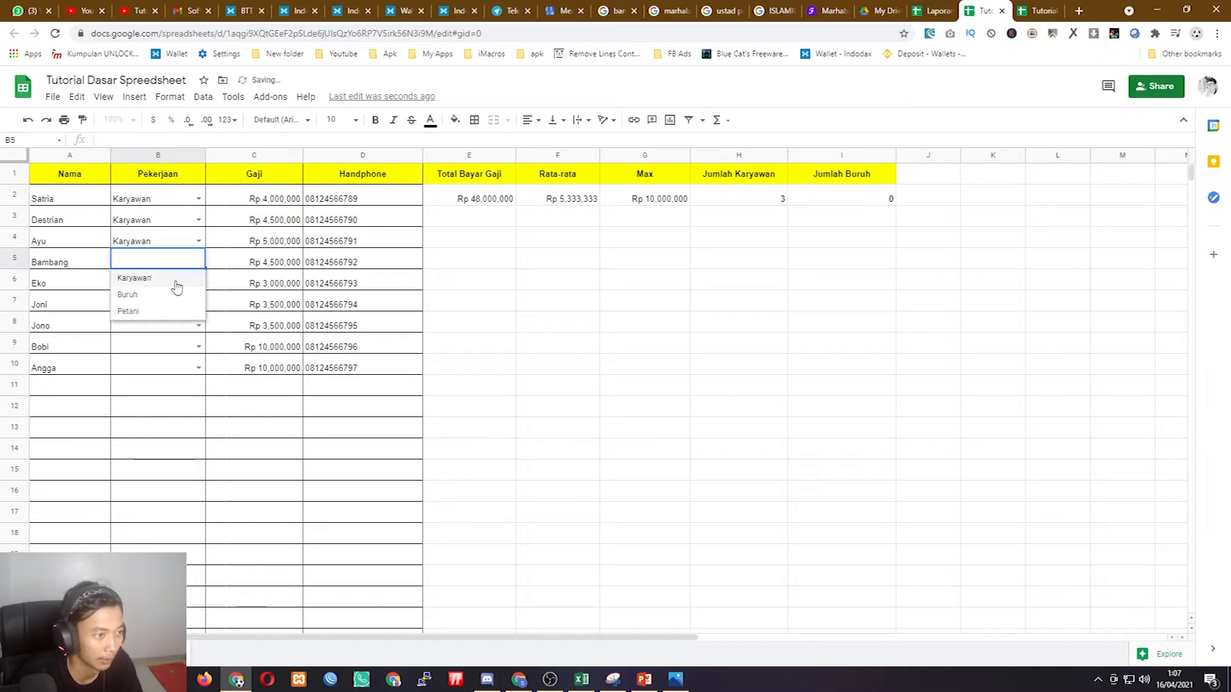
left_click(176, 284)
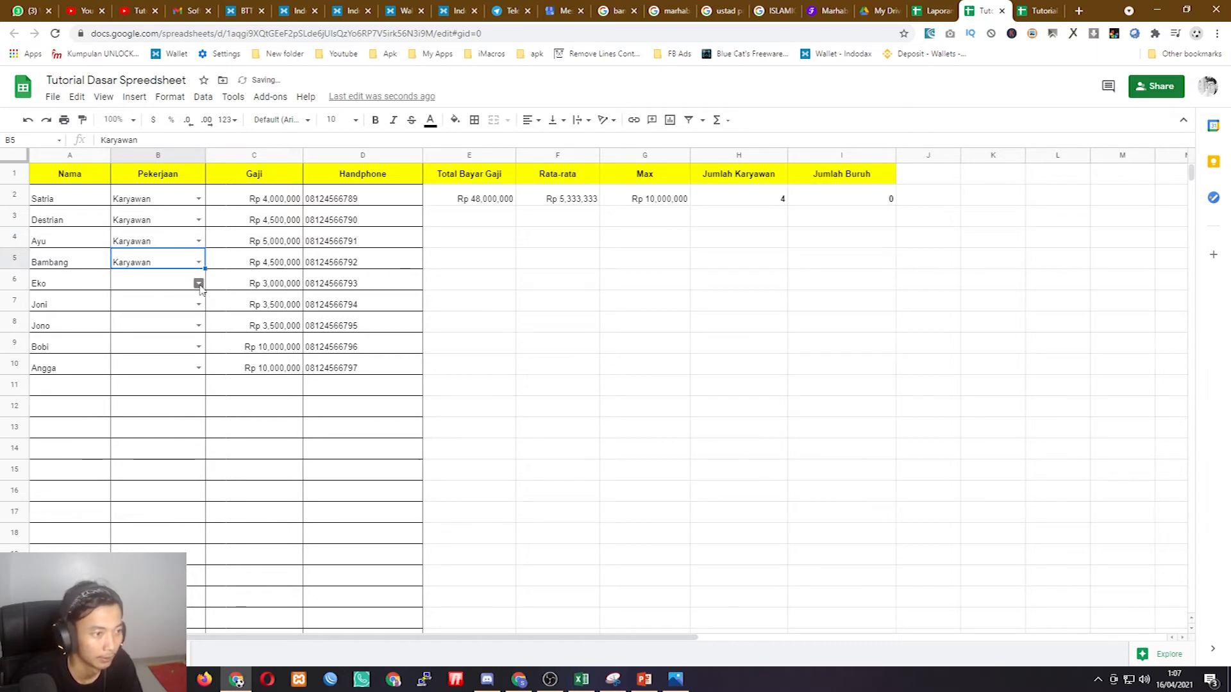
- Set B6–B8 to Buruh and B9–B10 to Petani from the dropdowns
left_click(199, 283)
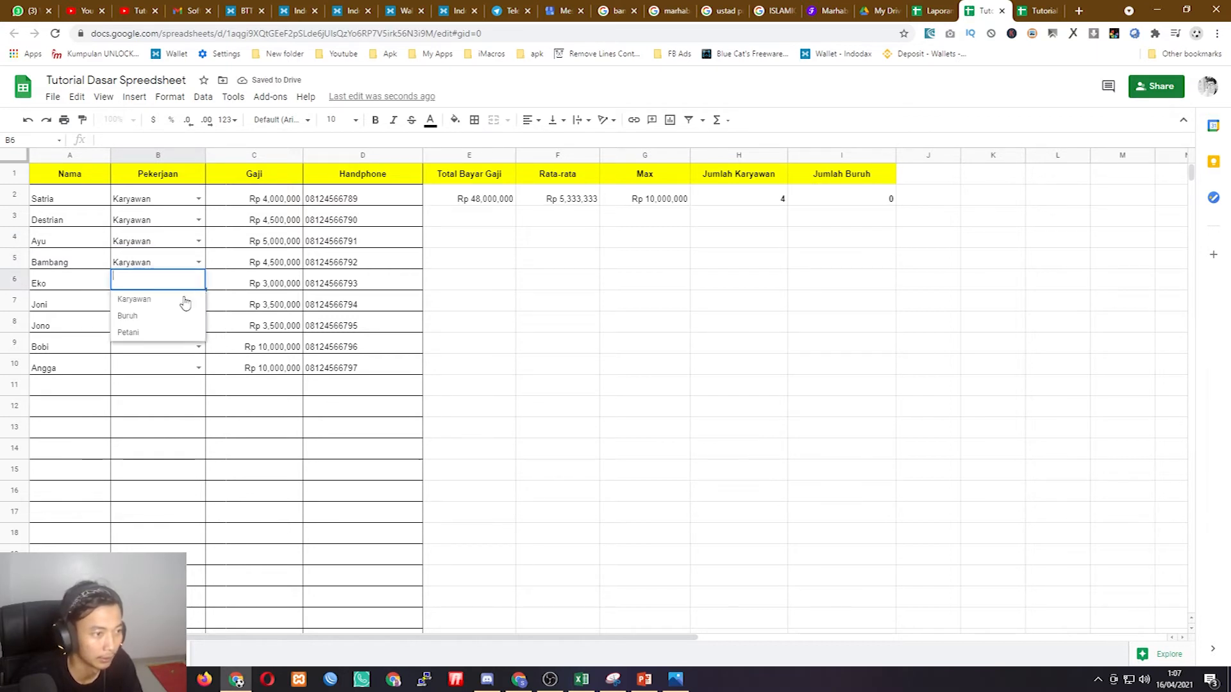
left_click(159, 321)
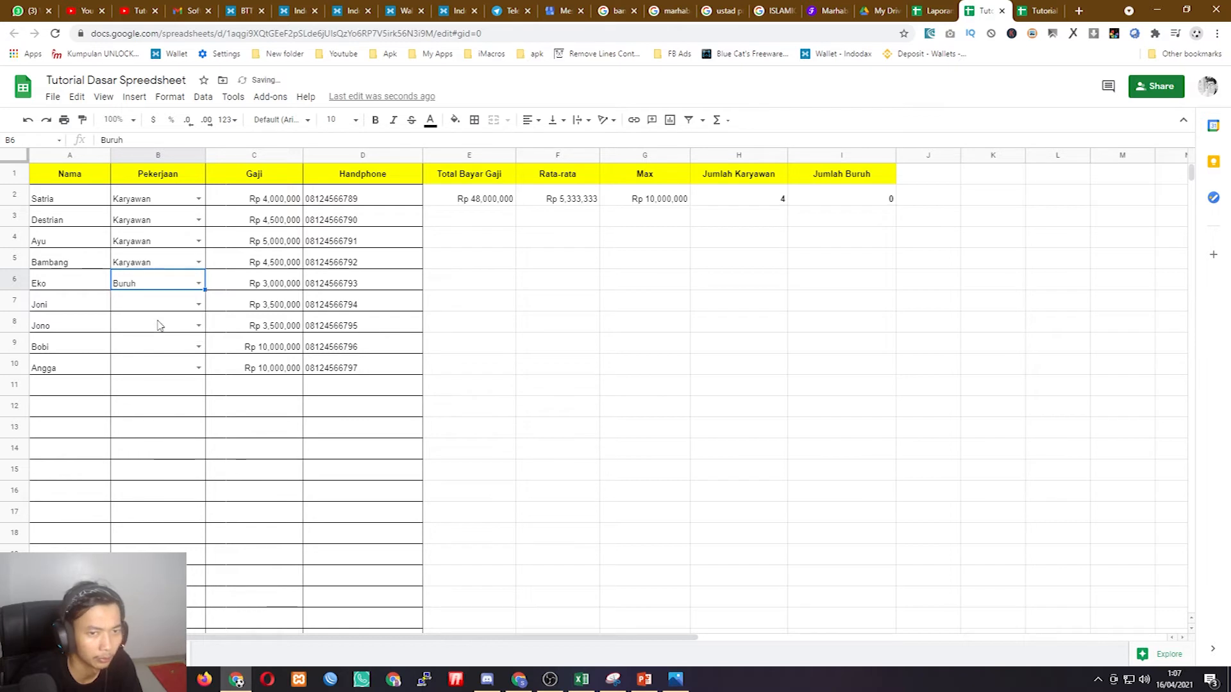
left_click(198, 304)
left_click(166, 340)
left_click(198, 325)
left_click(160, 357)
left_click(198, 347)
left_click(150, 396)
left_click(199, 368)
left_click(159, 418)
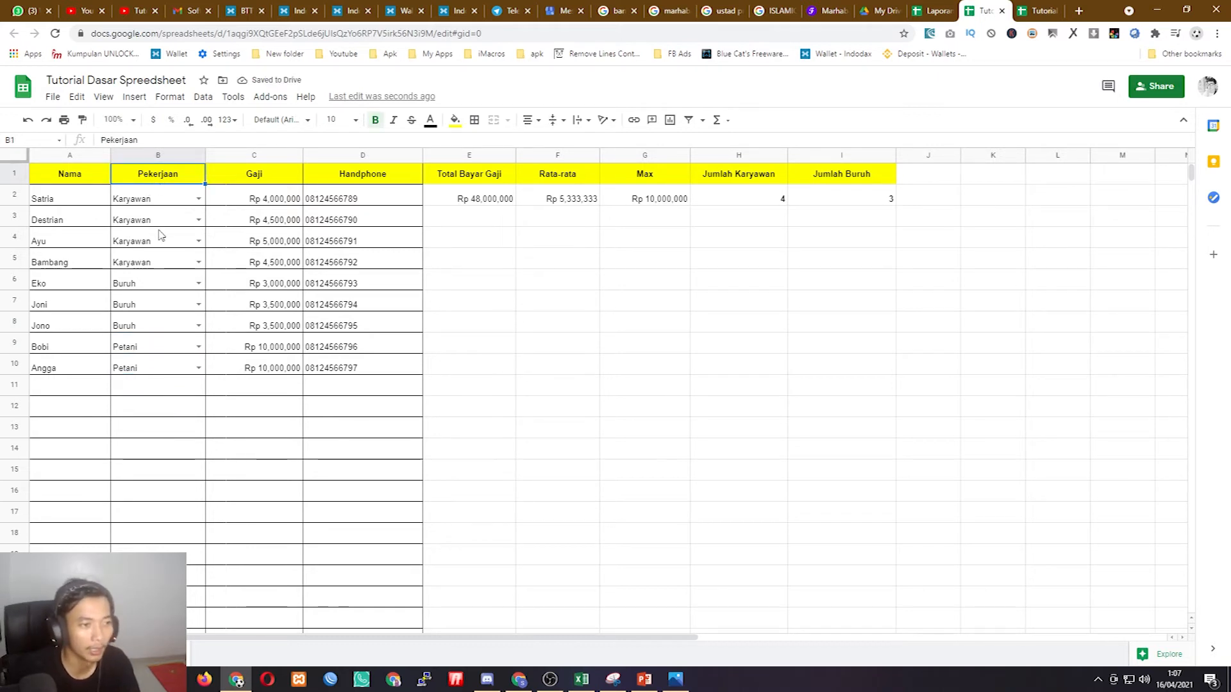
left_click(87, 390)
double_click(87, 388)
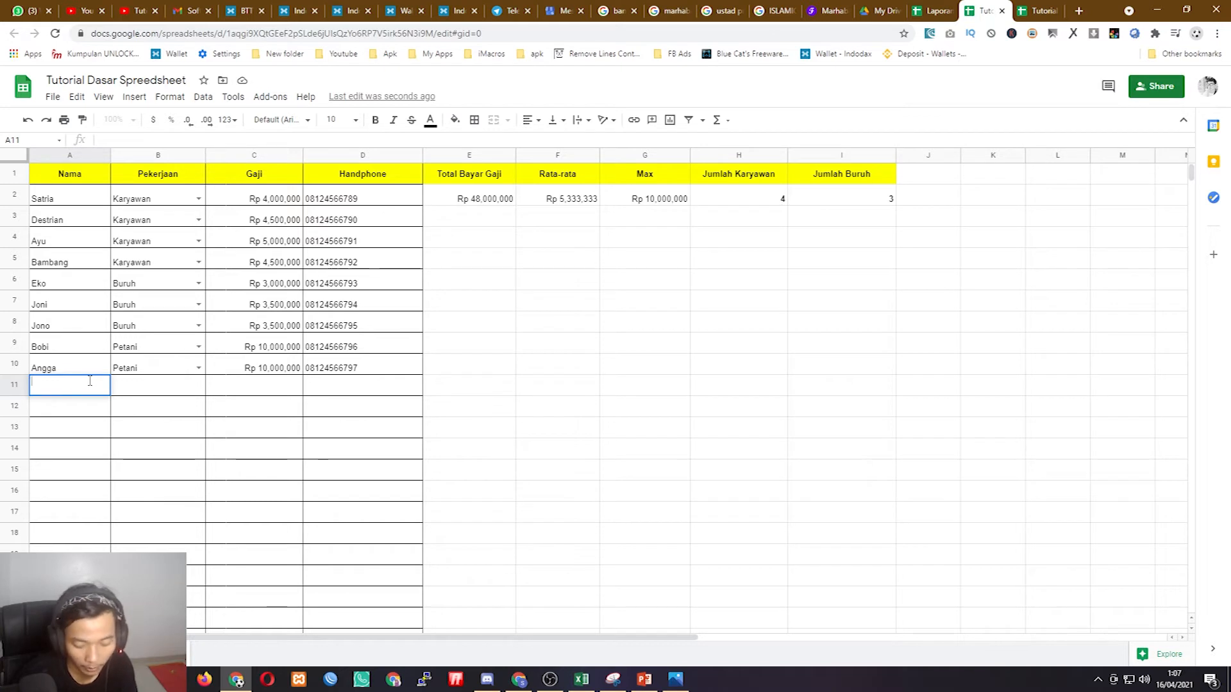
type("do")
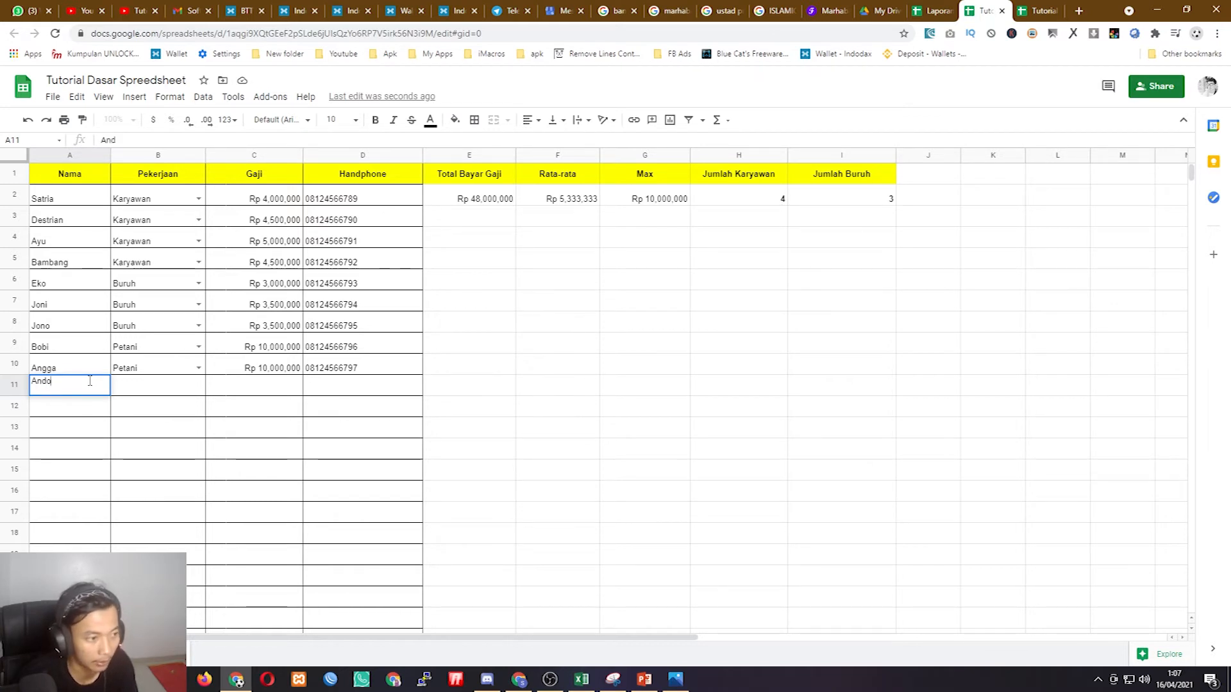
key("BackSpace")
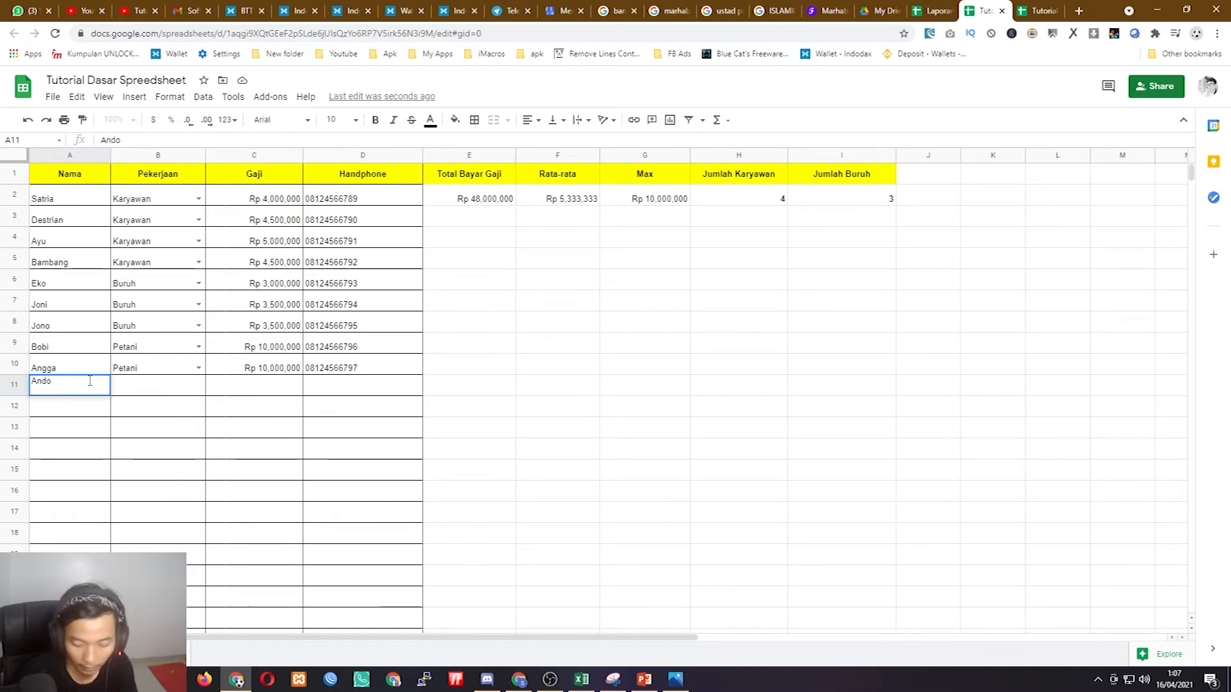
key("BackSpace")
type("i")
key("Tab")
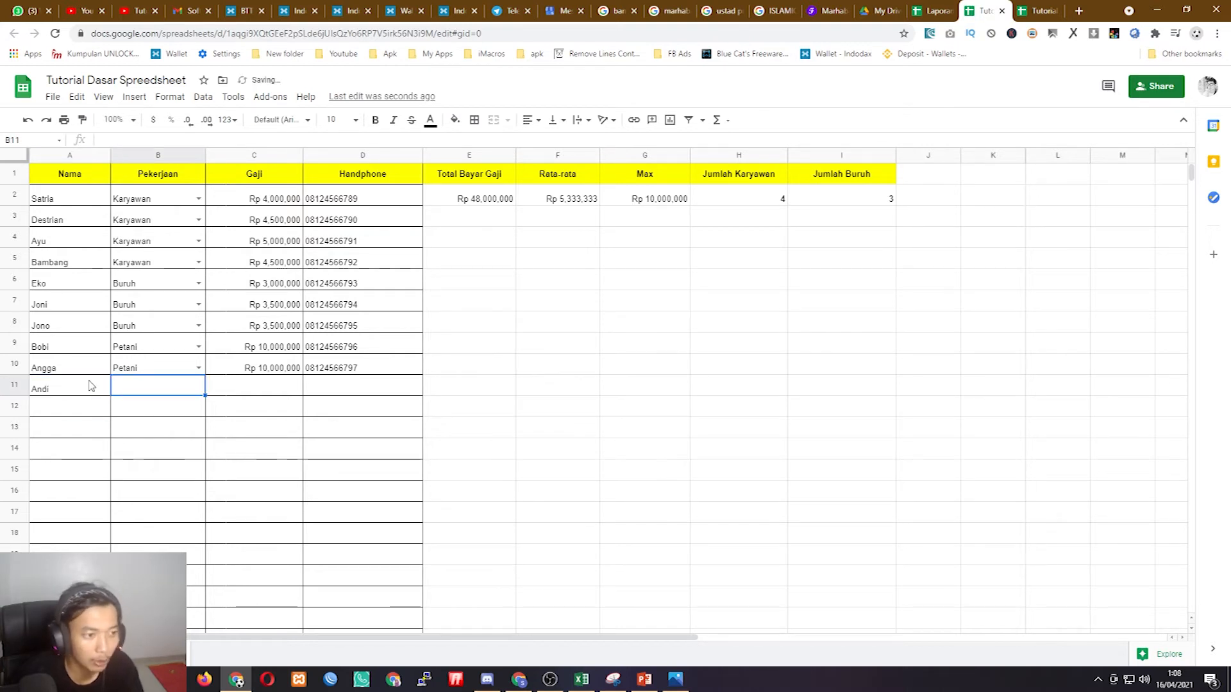
left_click(170, 364)
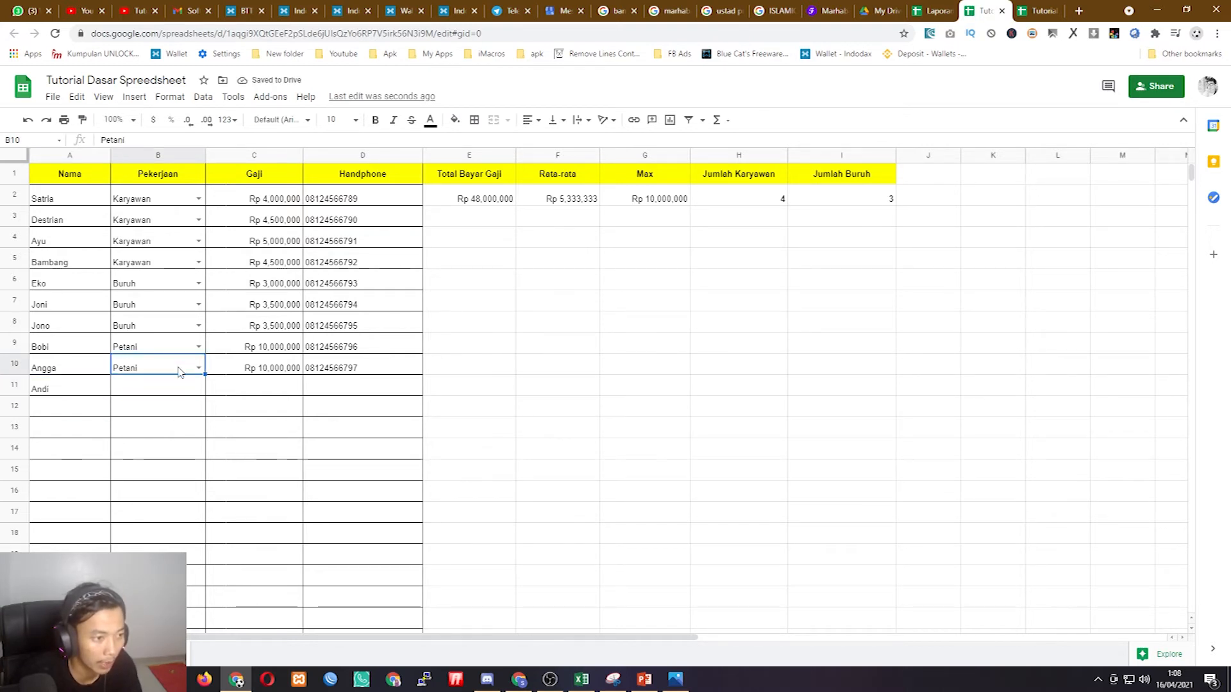
left_click_drag(204, 376, 200, 593)
scroll(180, 366, "up", 17)
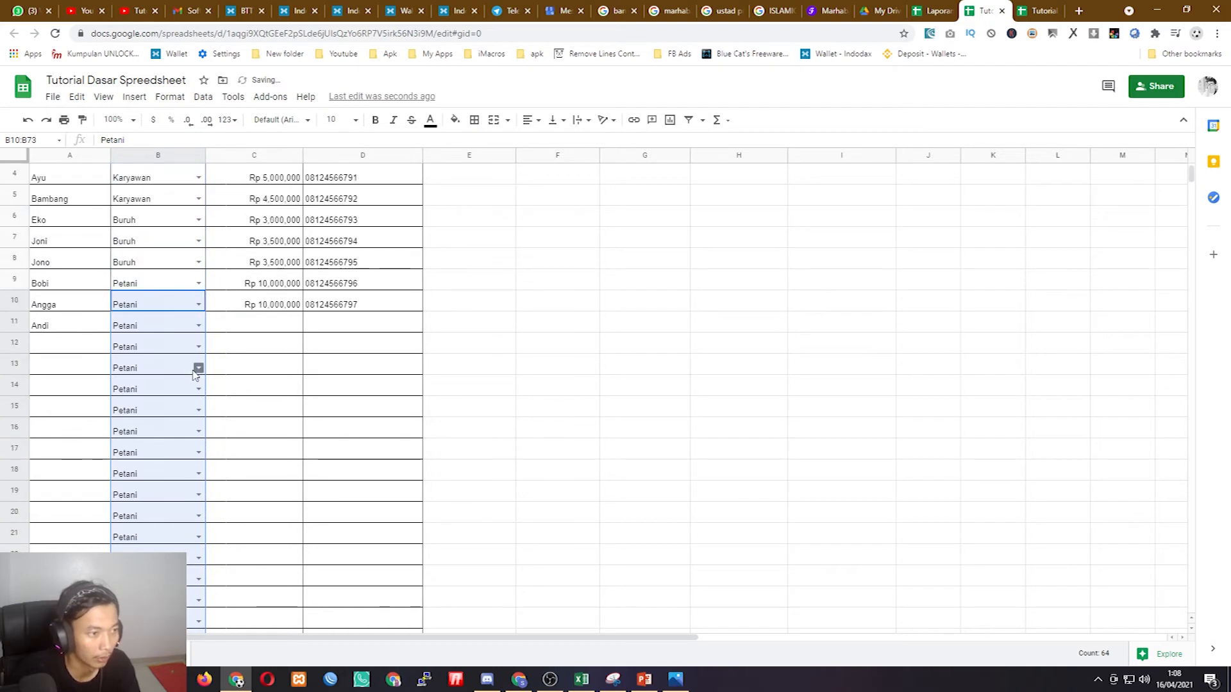
left_click(69, 389)
left_click(76, 367)
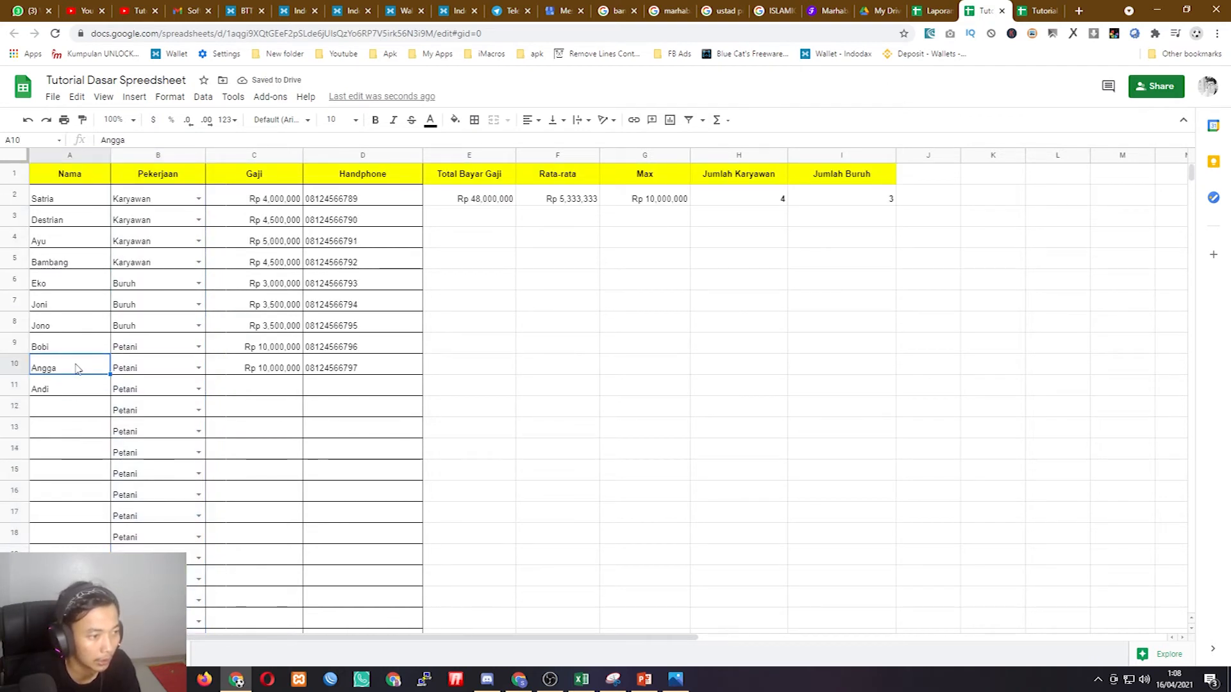
left_click(128, 393)
left_click(199, 390)
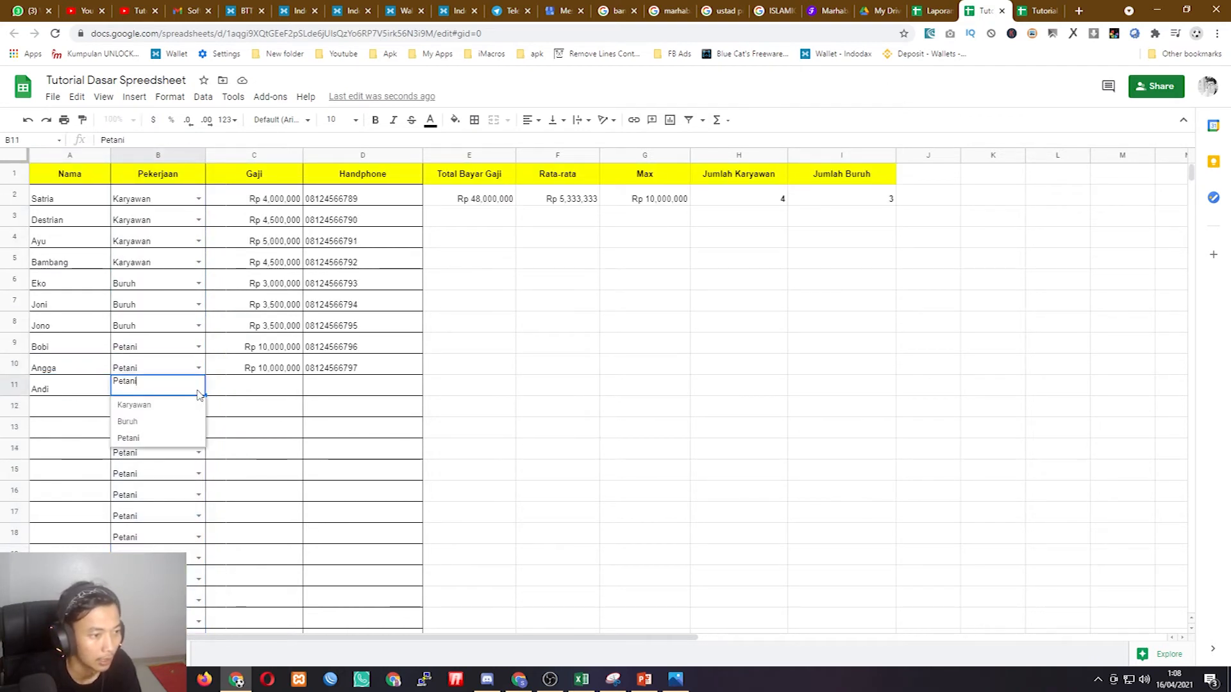
left_click(156, 423)
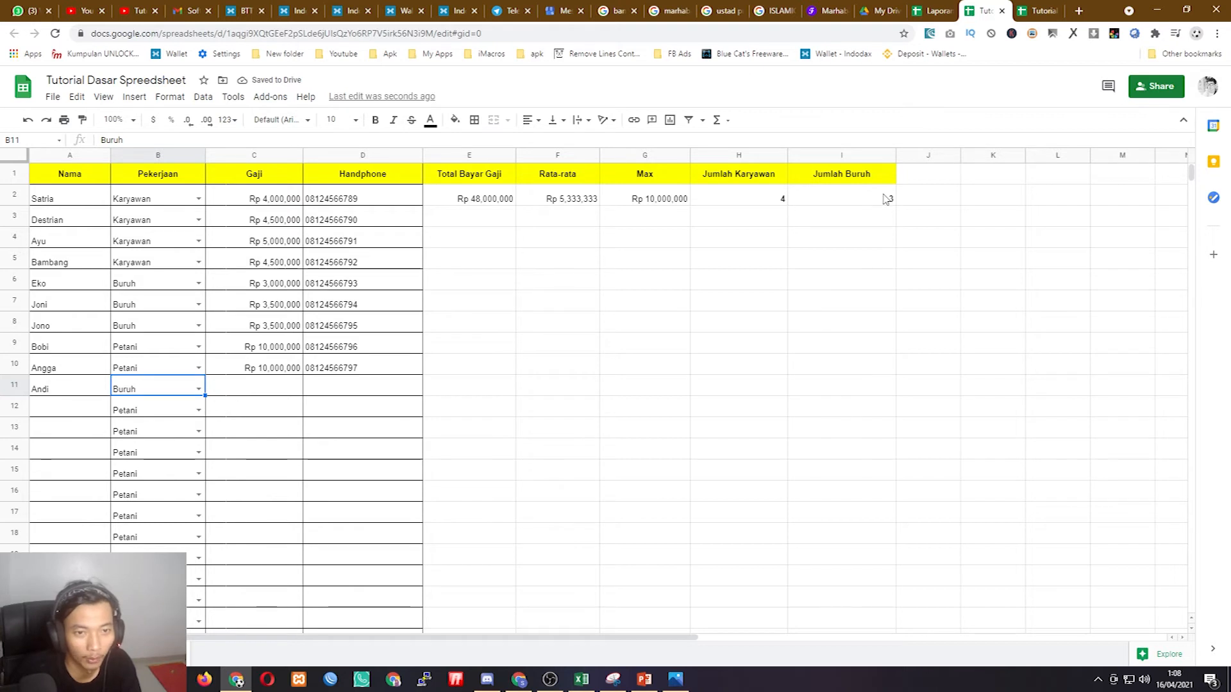
scroll(159, 426, "down", 2)
scroll(165, 388, "up", 1)
scroll(165, 388, "up", 2)
left_click(40, 412)
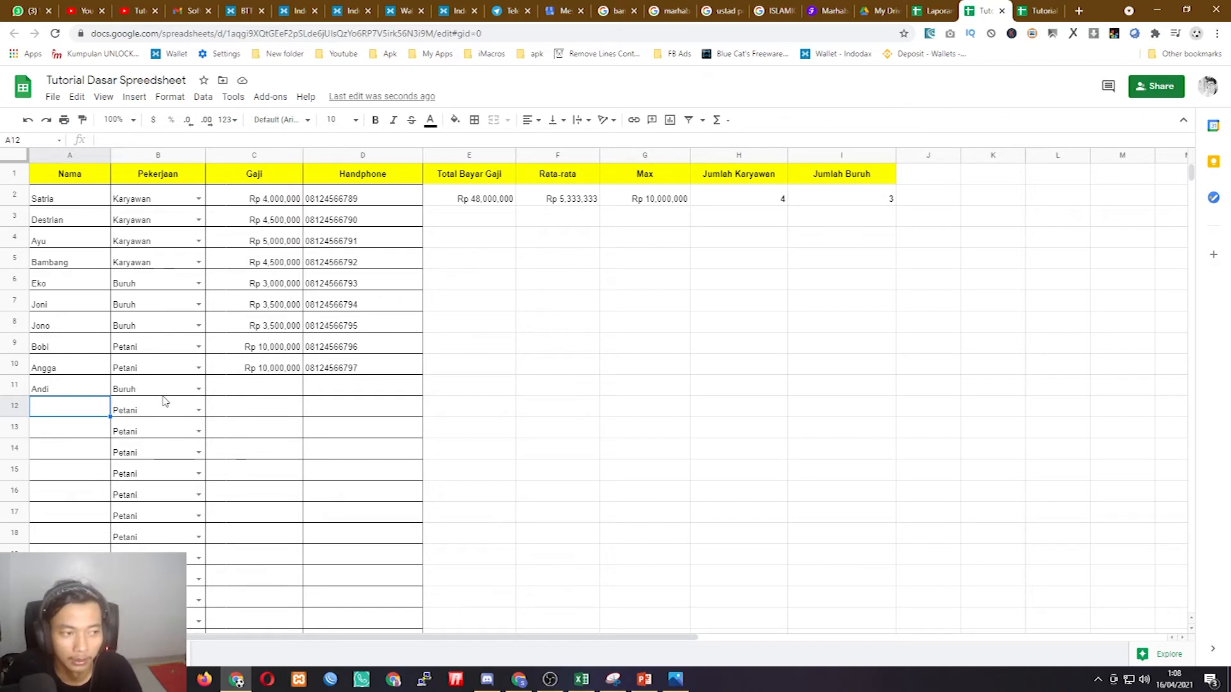
left_click(152, 198)
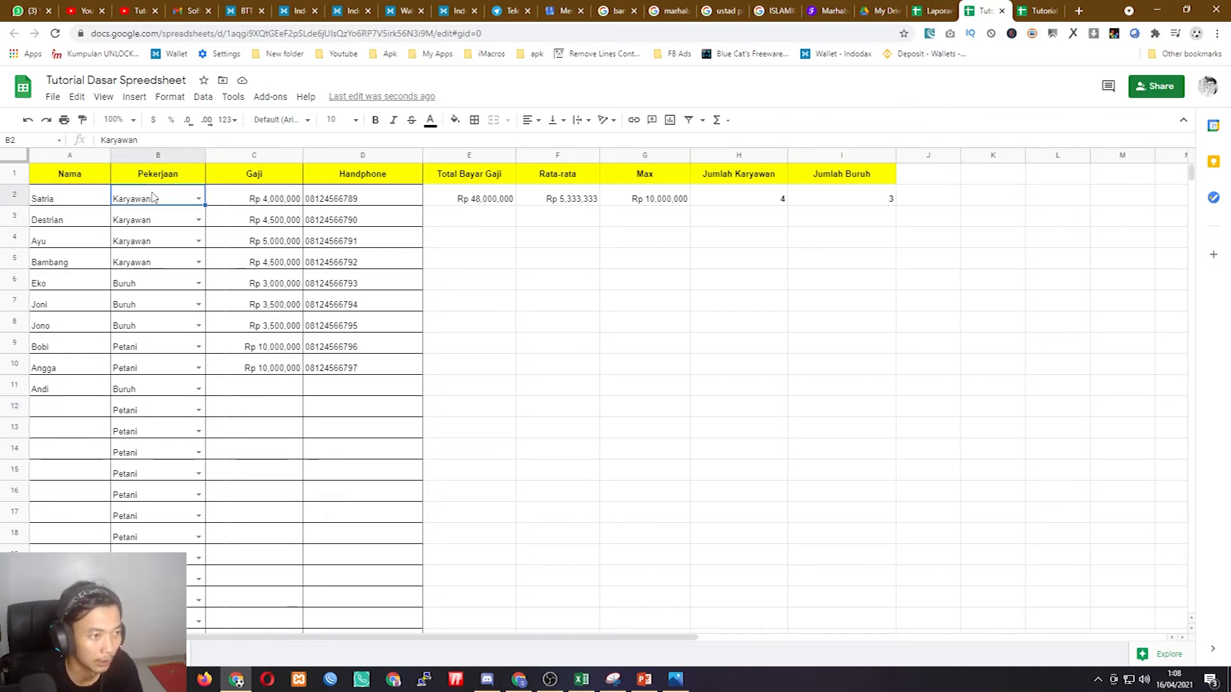
left_click(204, 97)
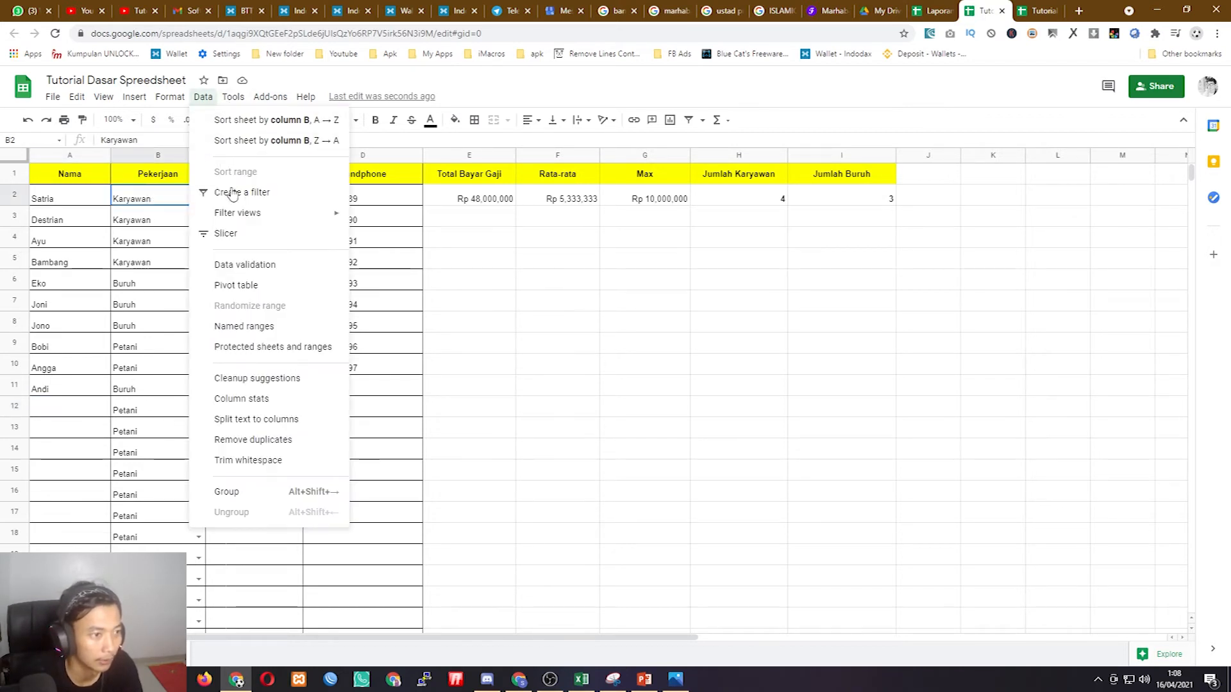
left_click(154, 220)
left_click(150, 203)
left_click(156, 239)
left_click(154, 264)
left_click(157, 305)
left_click(150, 348)
left_click(150, 369)
left_click(147, 389)
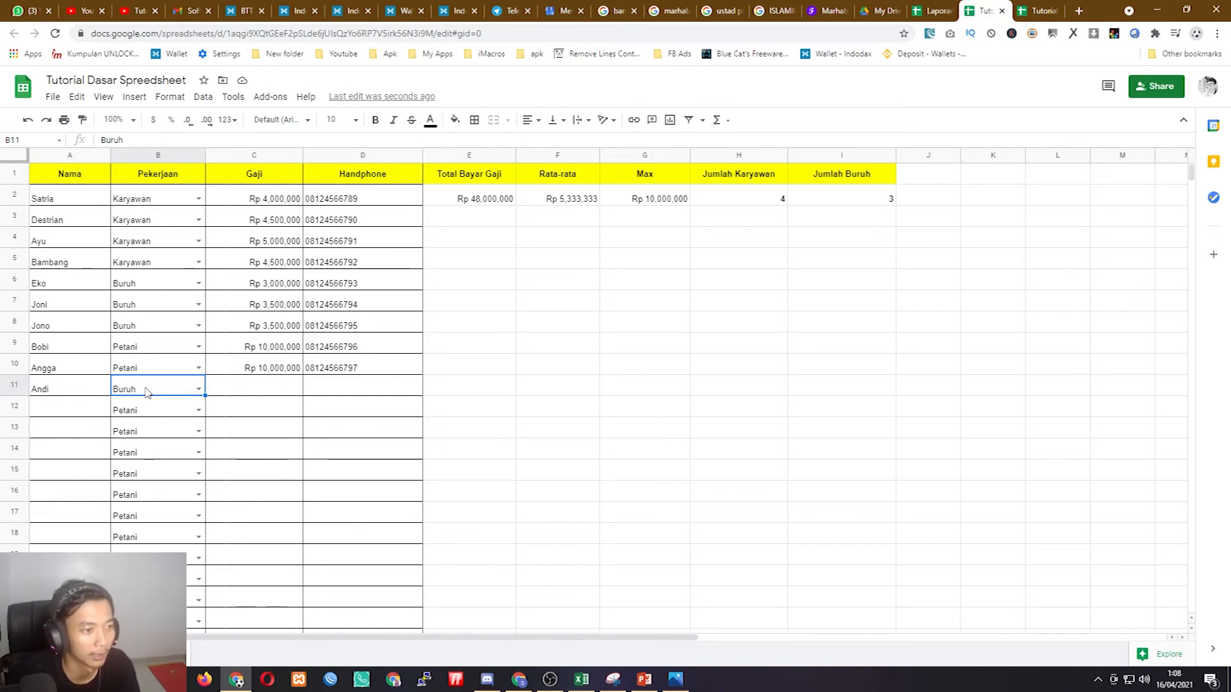
left_click(761, 202)
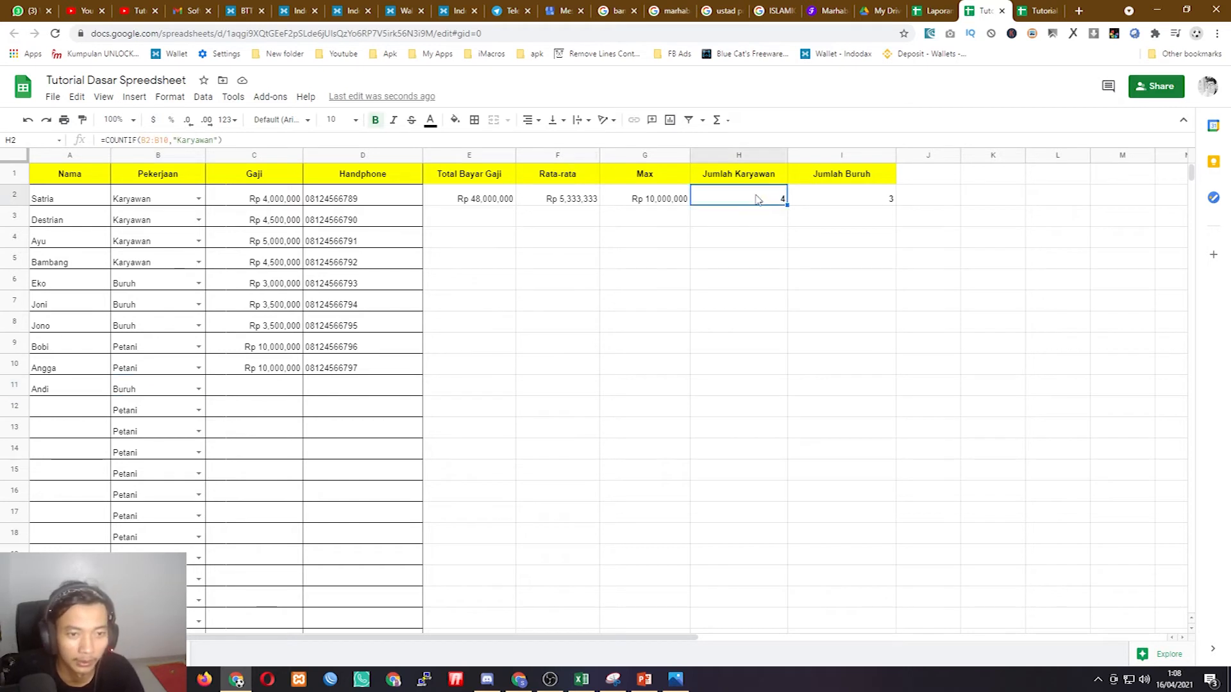
left_click(157, 341)
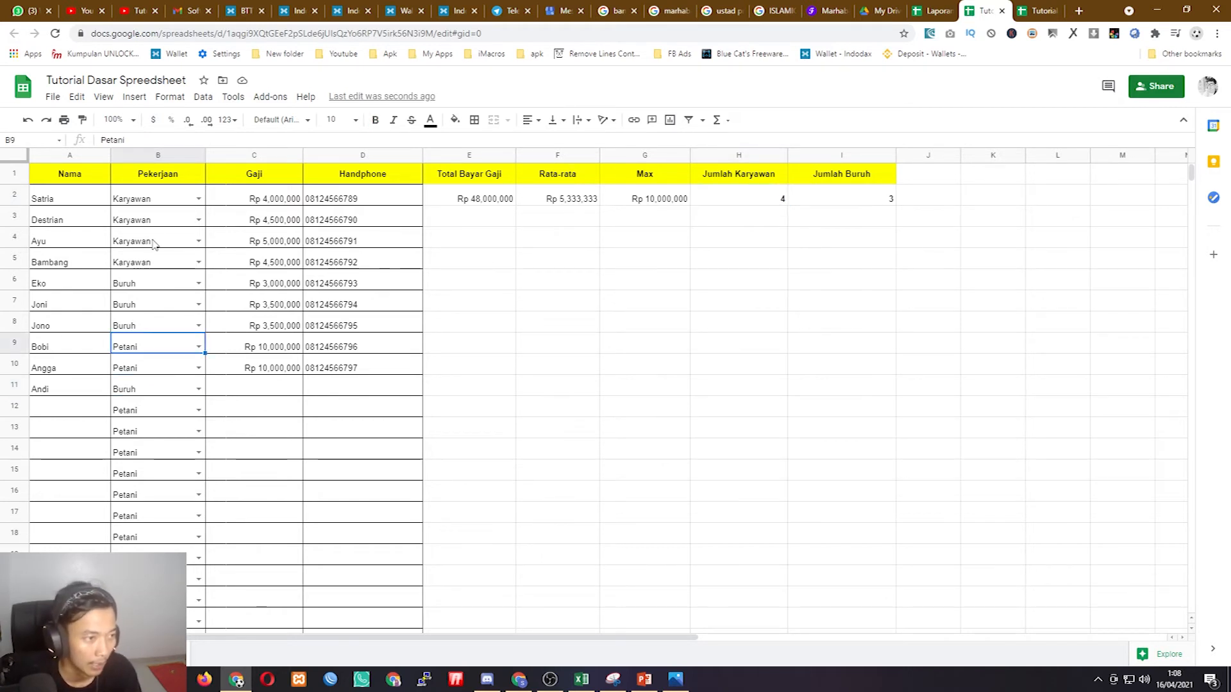
left_click_drag(164, 200, 170, 392)
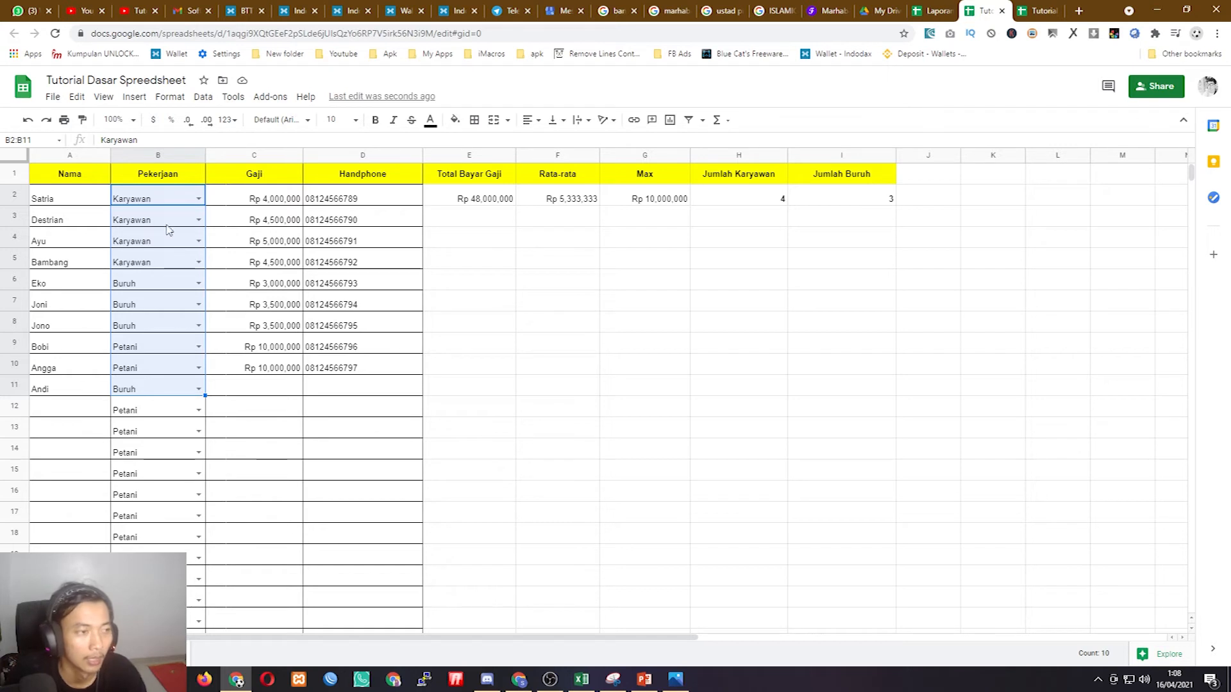
left_click(161, 199)
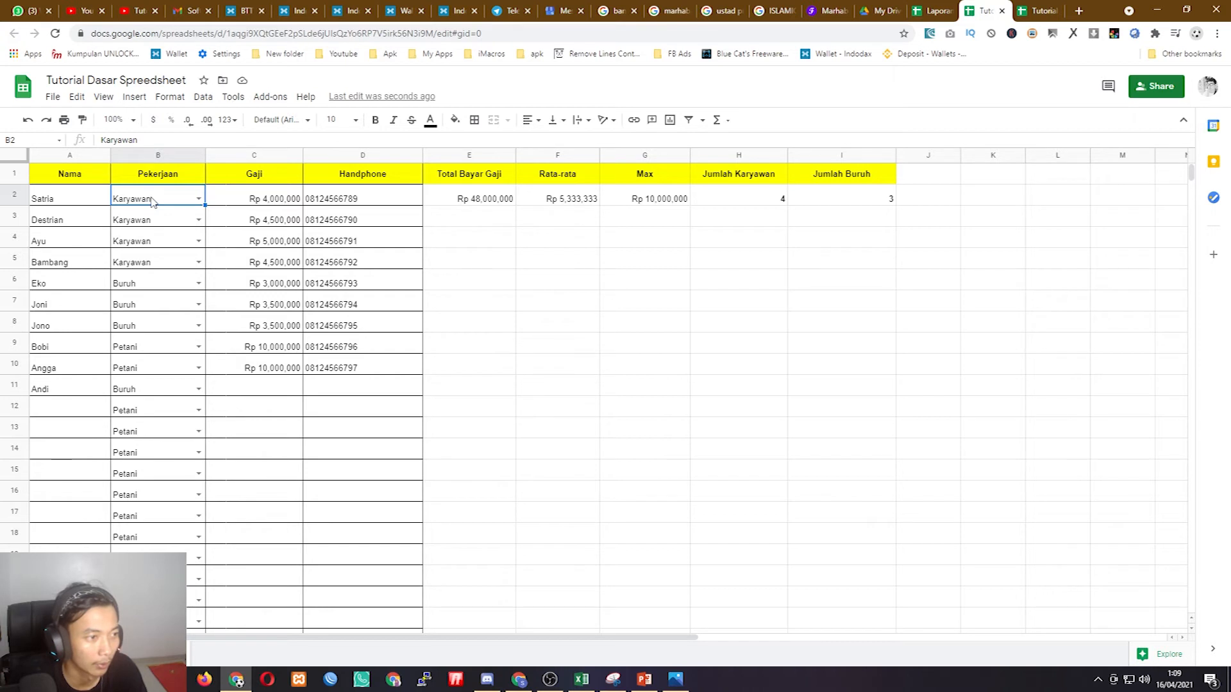
- Start a conditional format rule on B2 for text containing 'Karyawan'
left_click(172, 97)
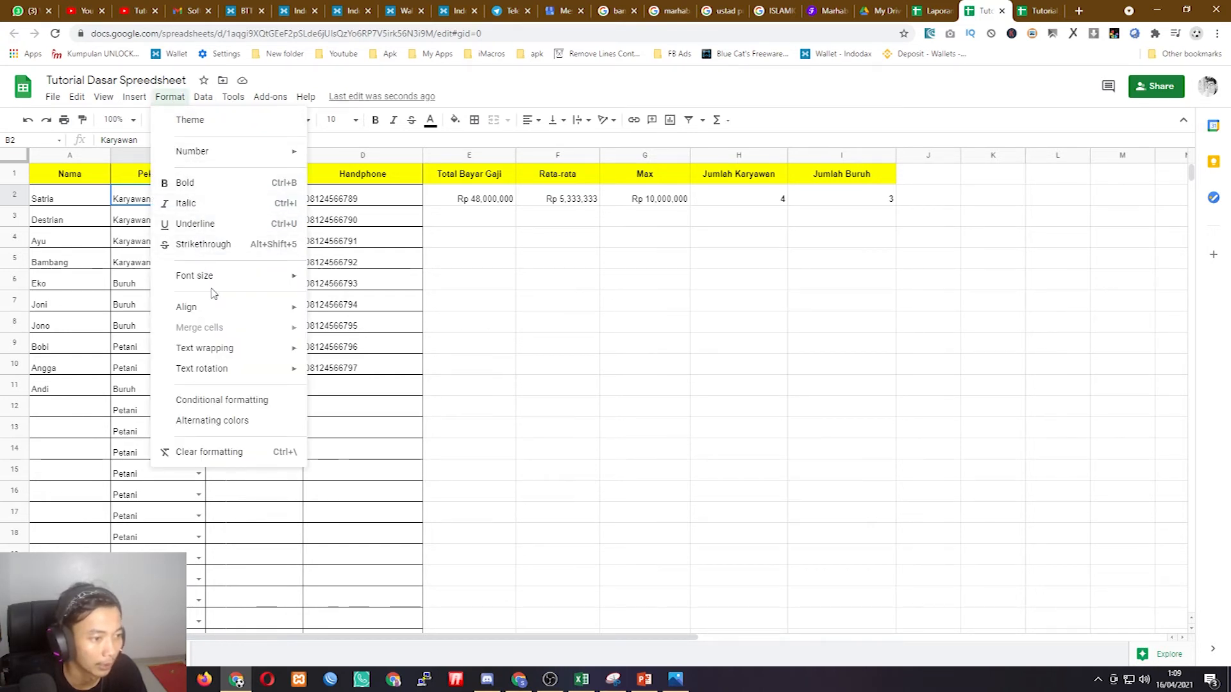
left_click(235, 401)
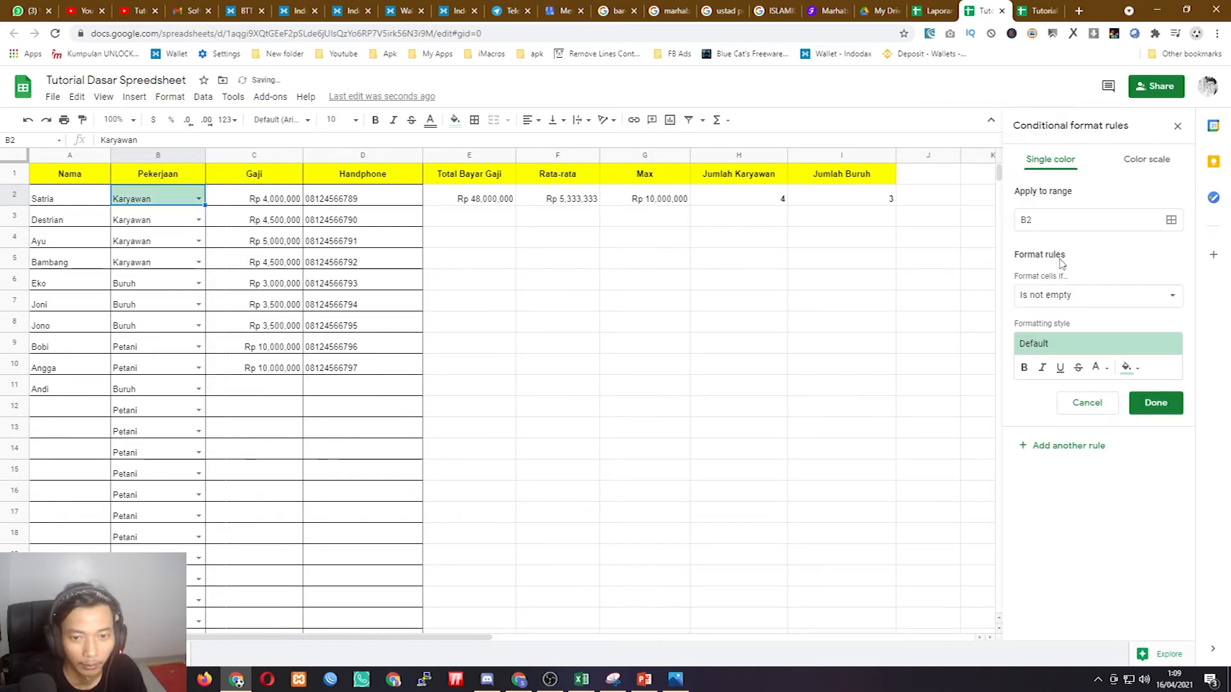
left_click(1043, 223)
left_click(1063, 296)
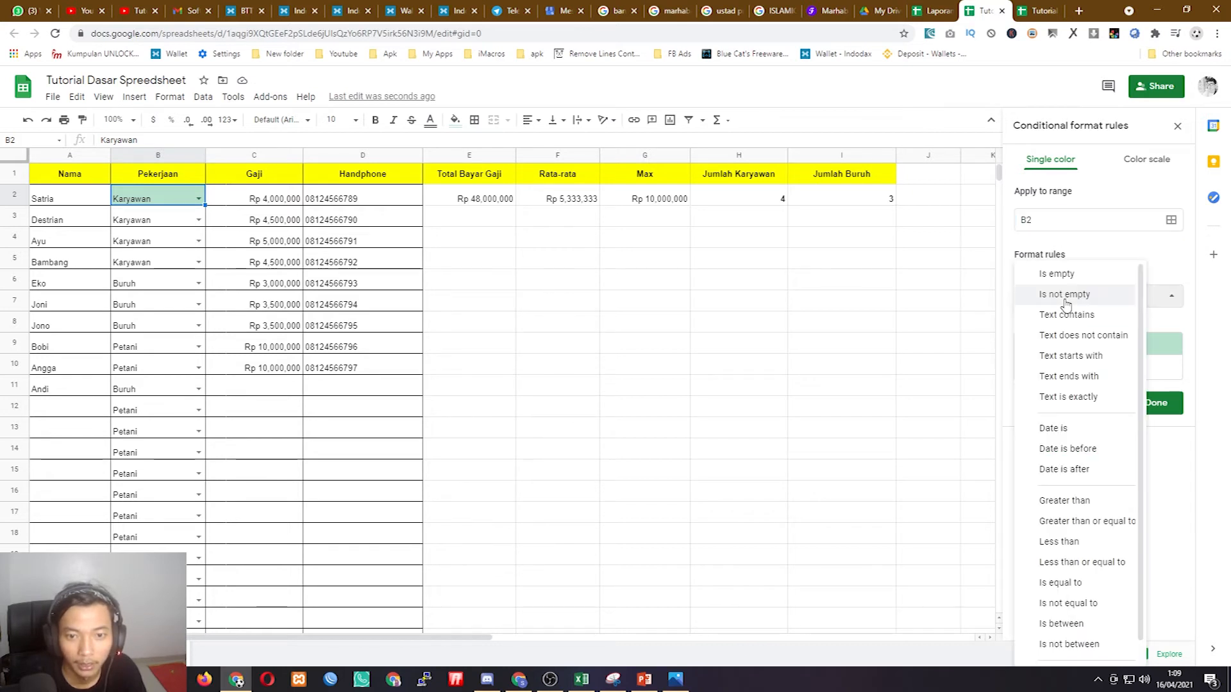
scroll(1052, 391, "down", 1)
scroll(1053, 386, "up", 1)
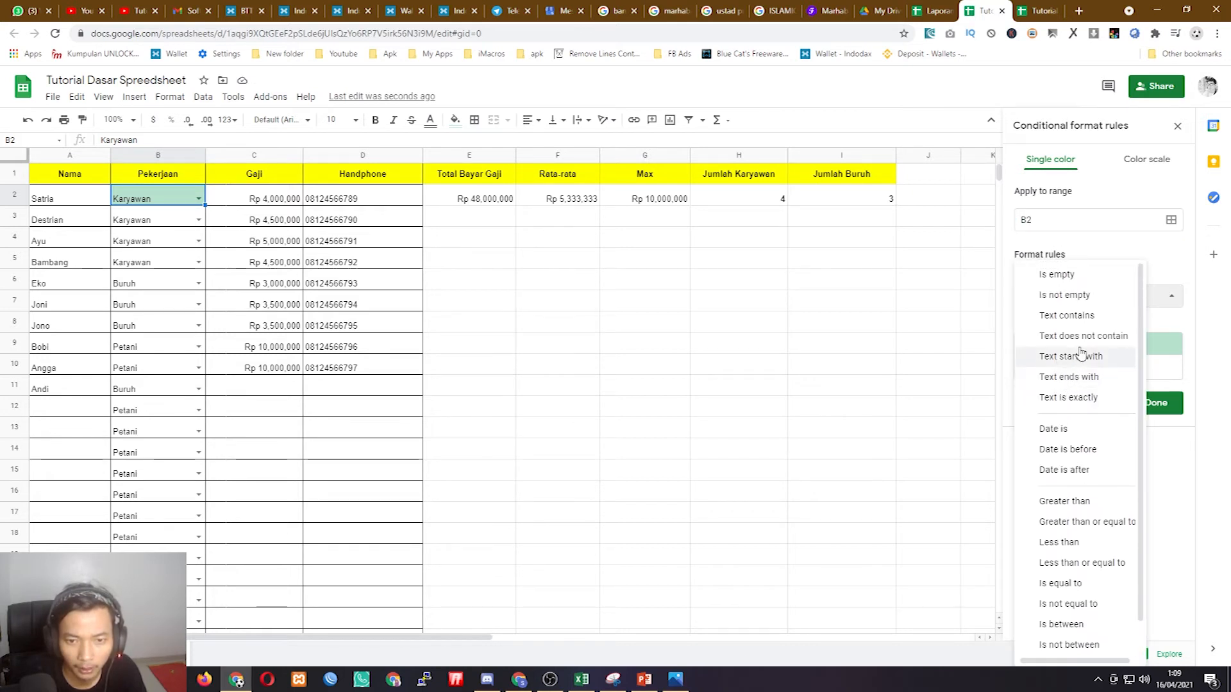
left_click(1077, 316)
left_click(1061, 326)
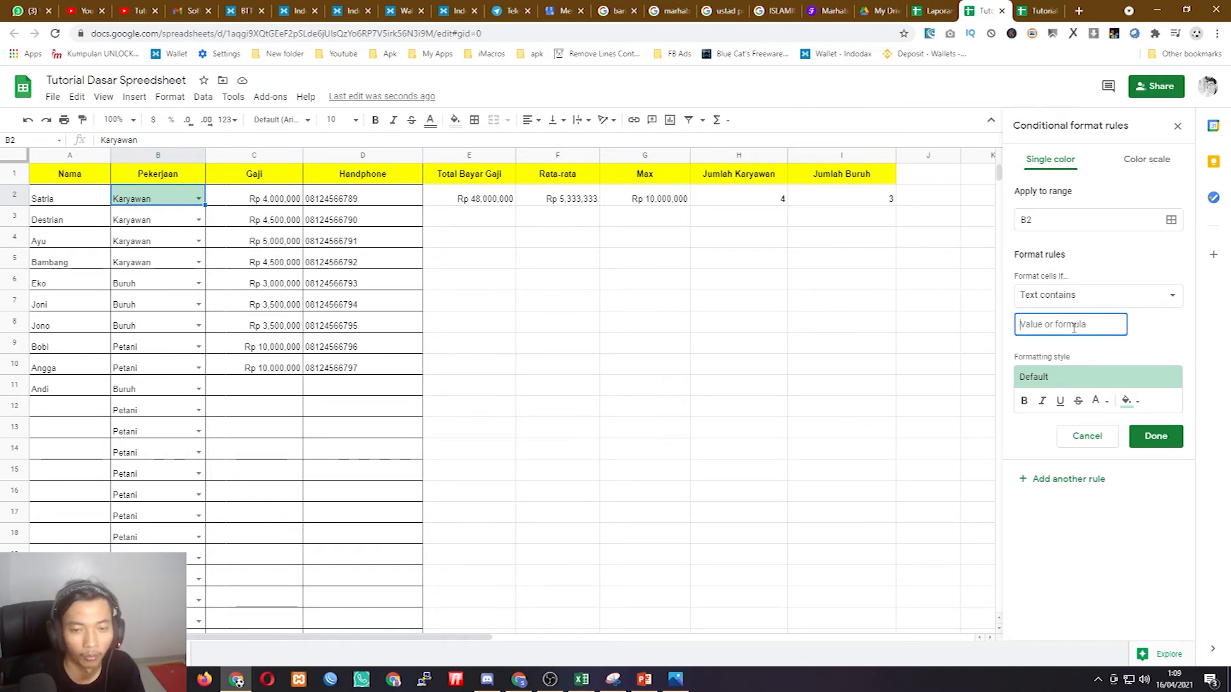
type("K")
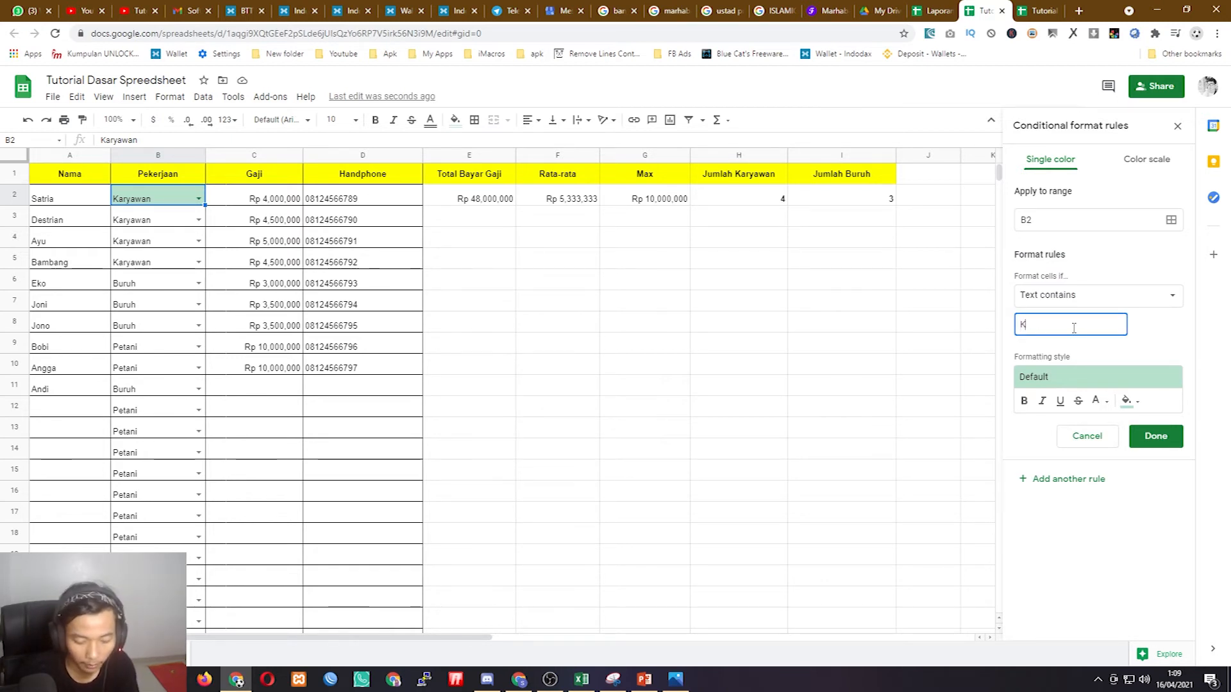
type("ar")
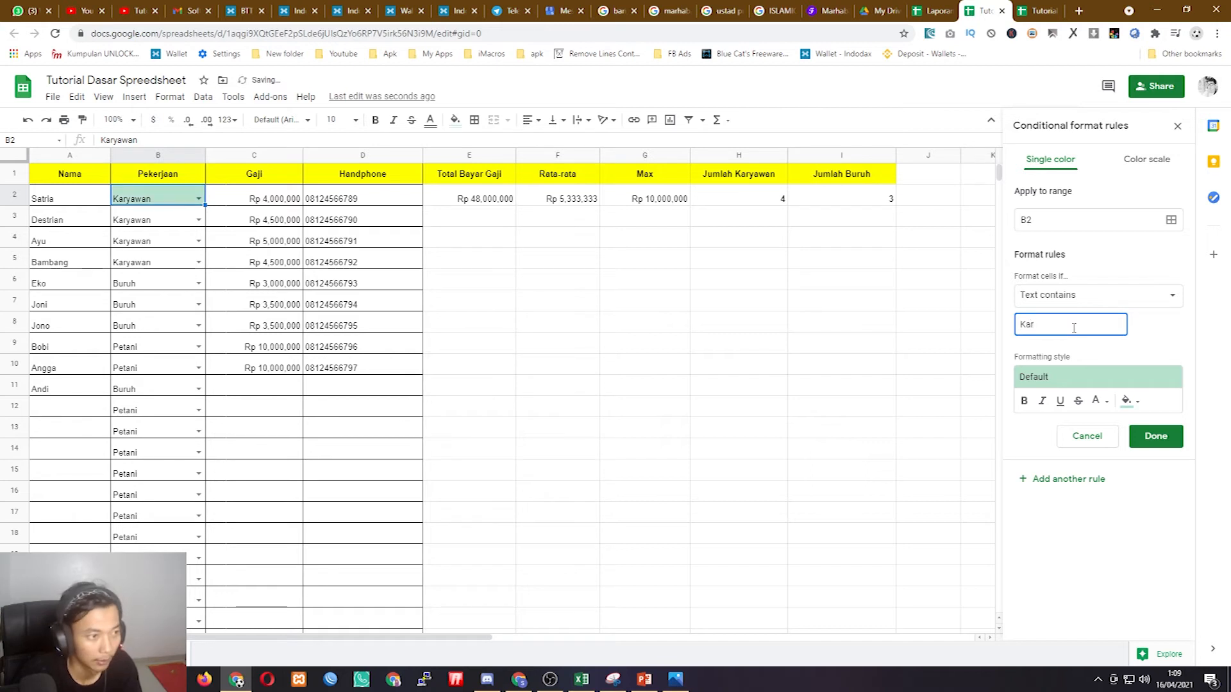
type("yawan")
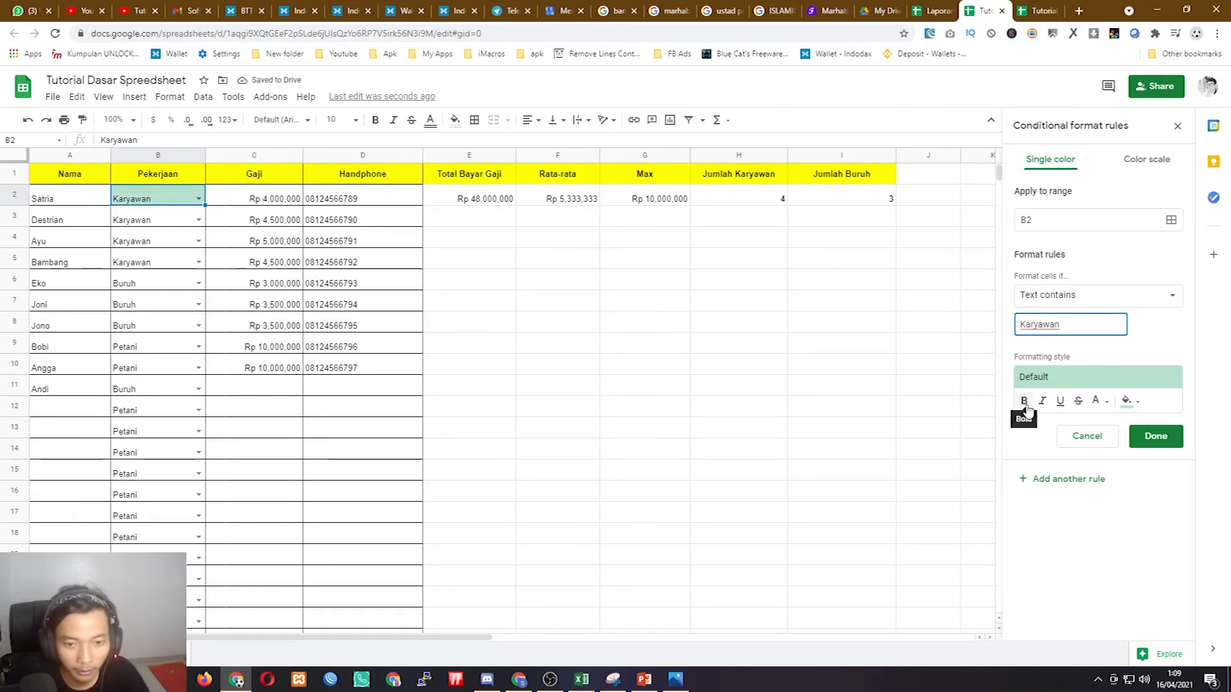
- Style the Karyawan rule as bold black text on a cyan fill
left_click(1025, 402)
left_click(1129, 401)
left_click(1098, 401)
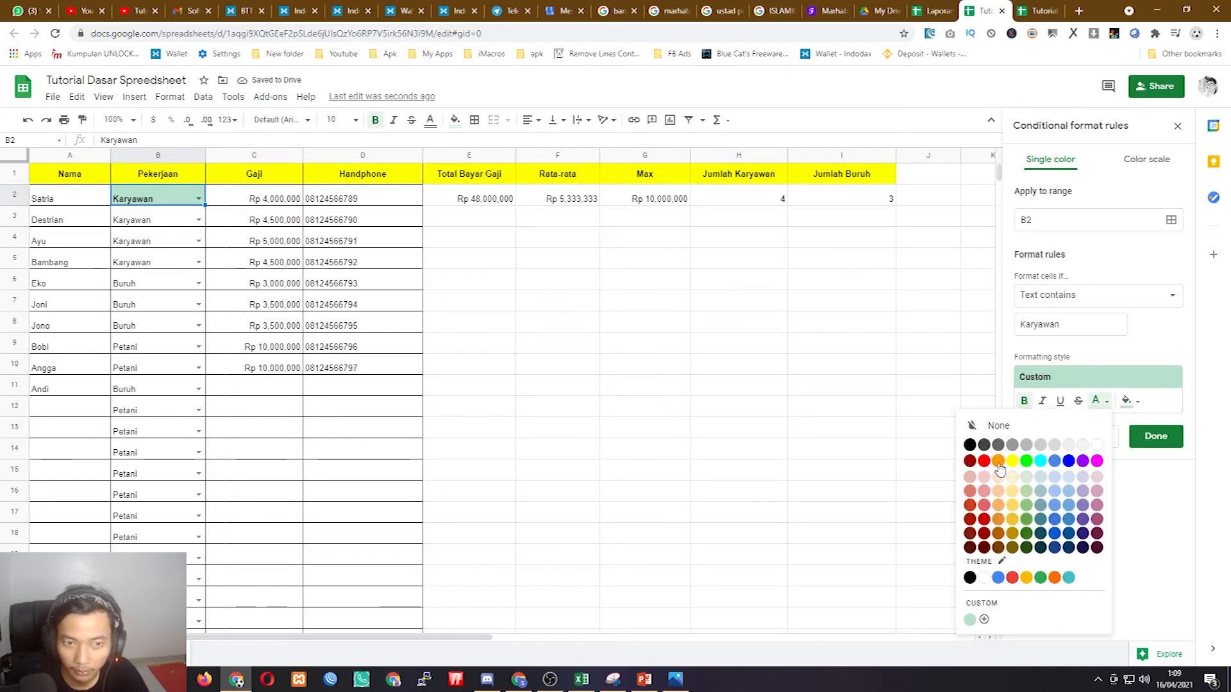
left_click(1042, 463)
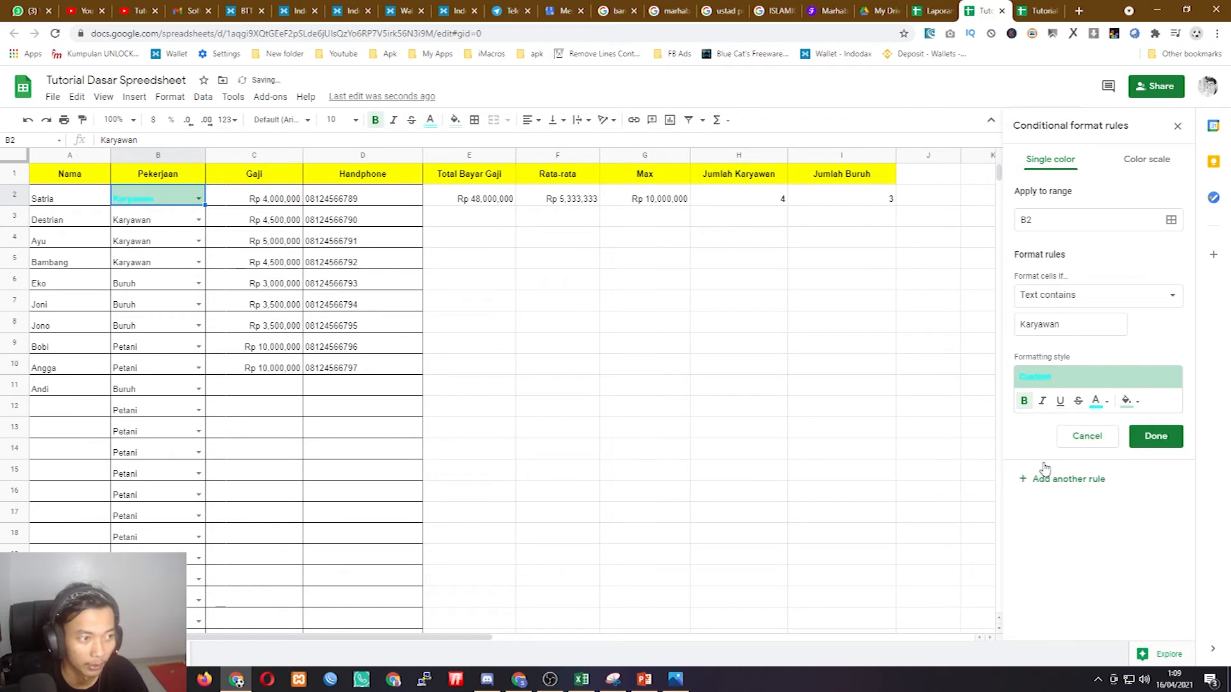
left_click(1097, 402)
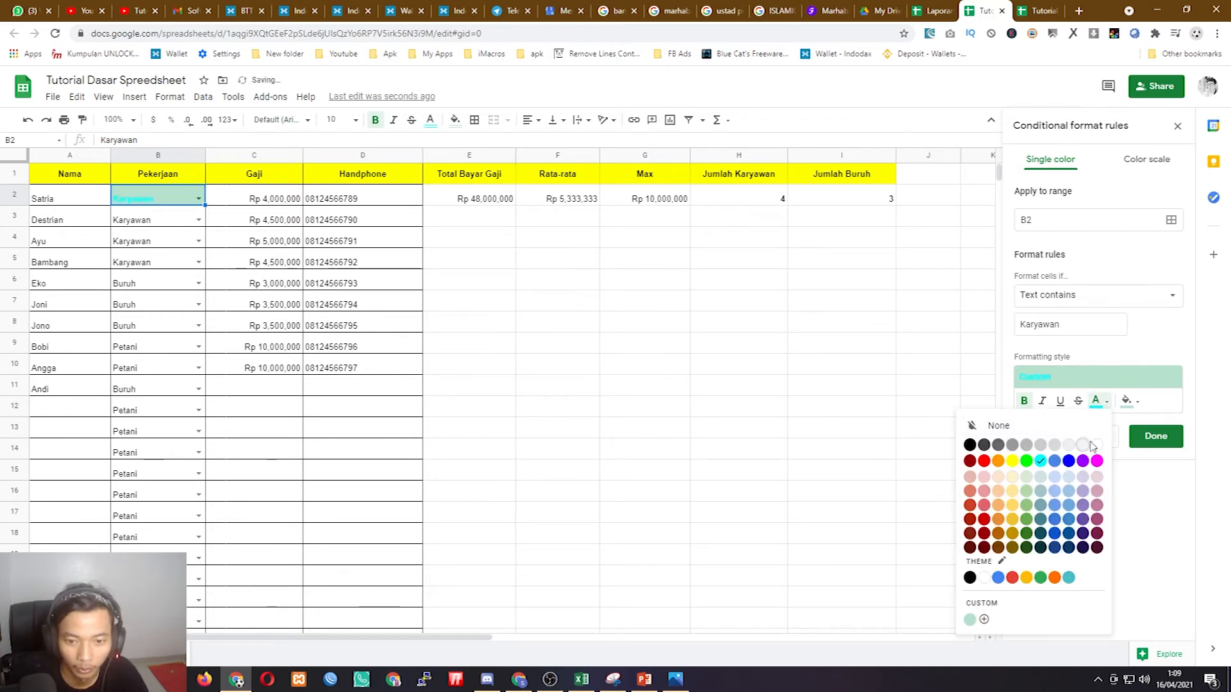
left_click(1097, 445)
left_click(1129, 401)
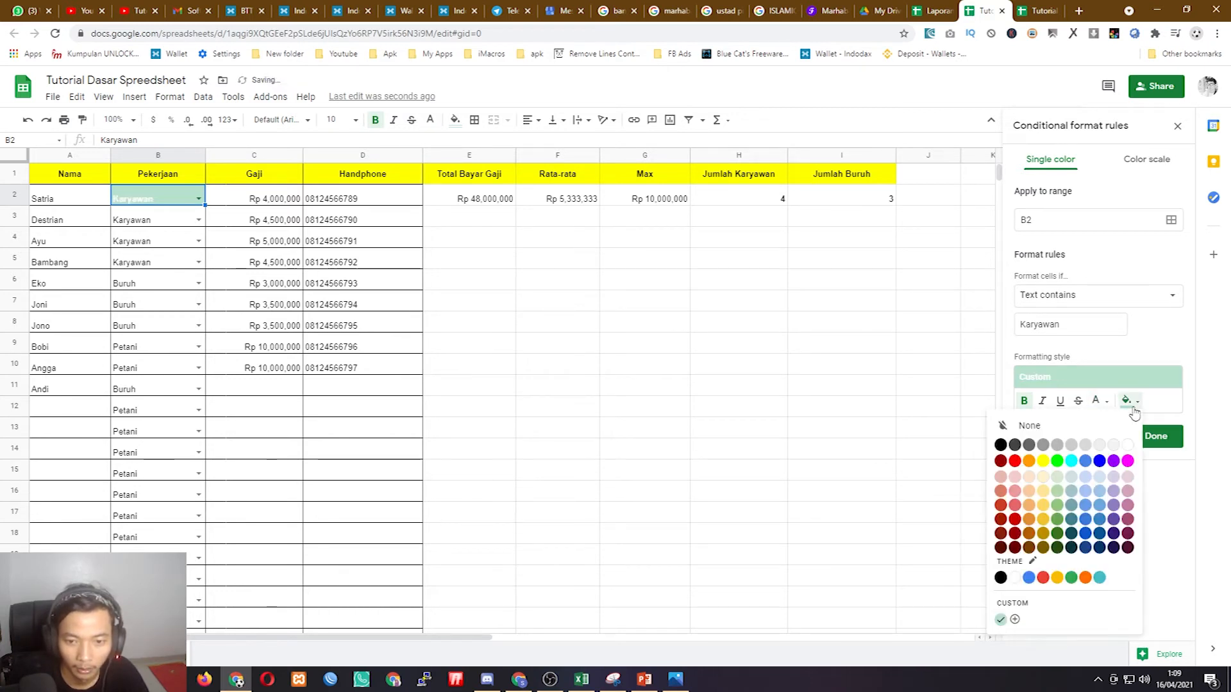
left_click(1072, 462)
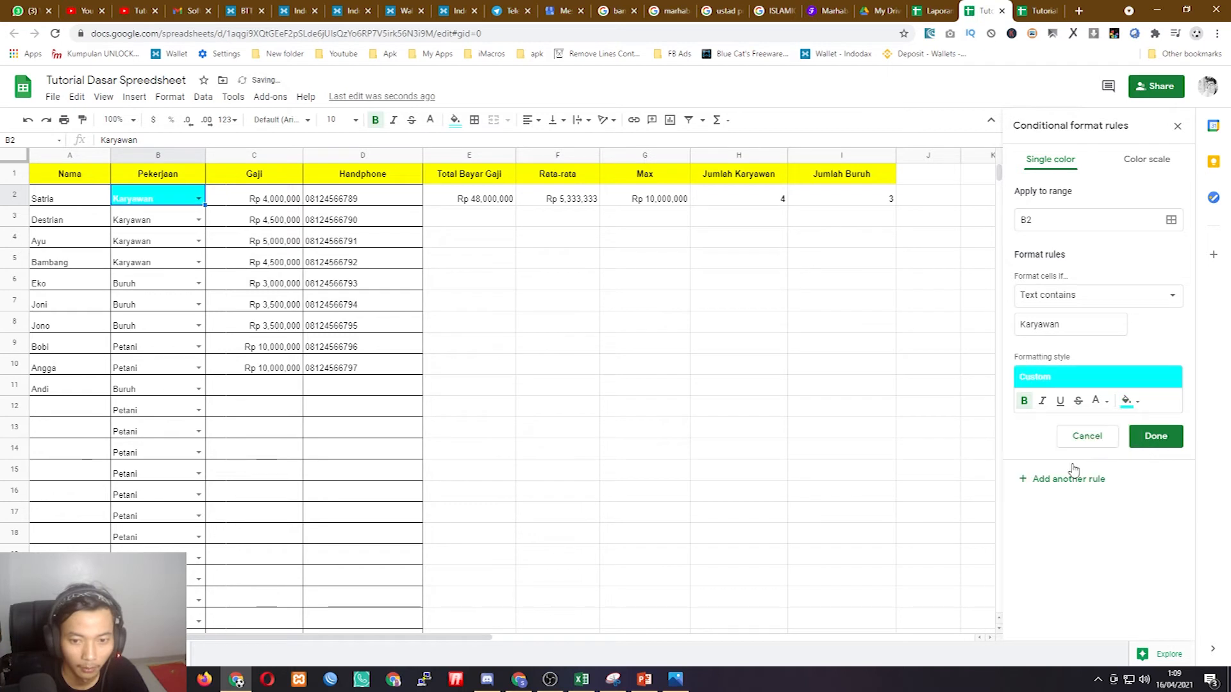
left_click(1097, 410)
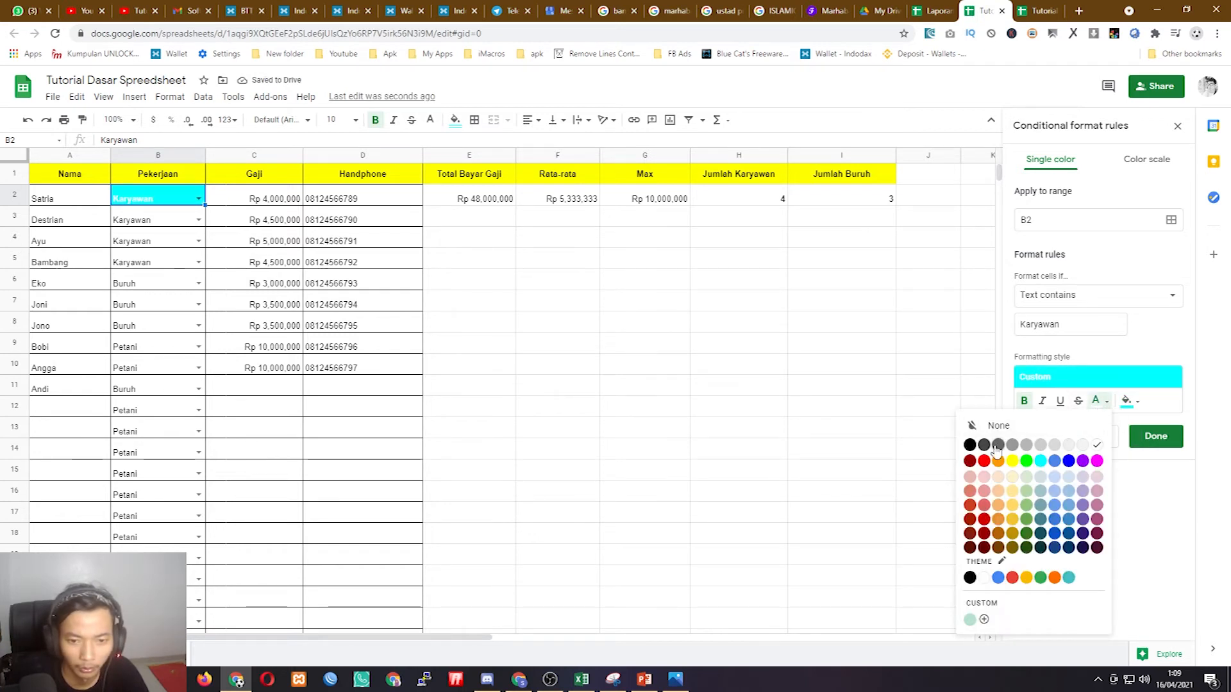
left_click(972, 445)
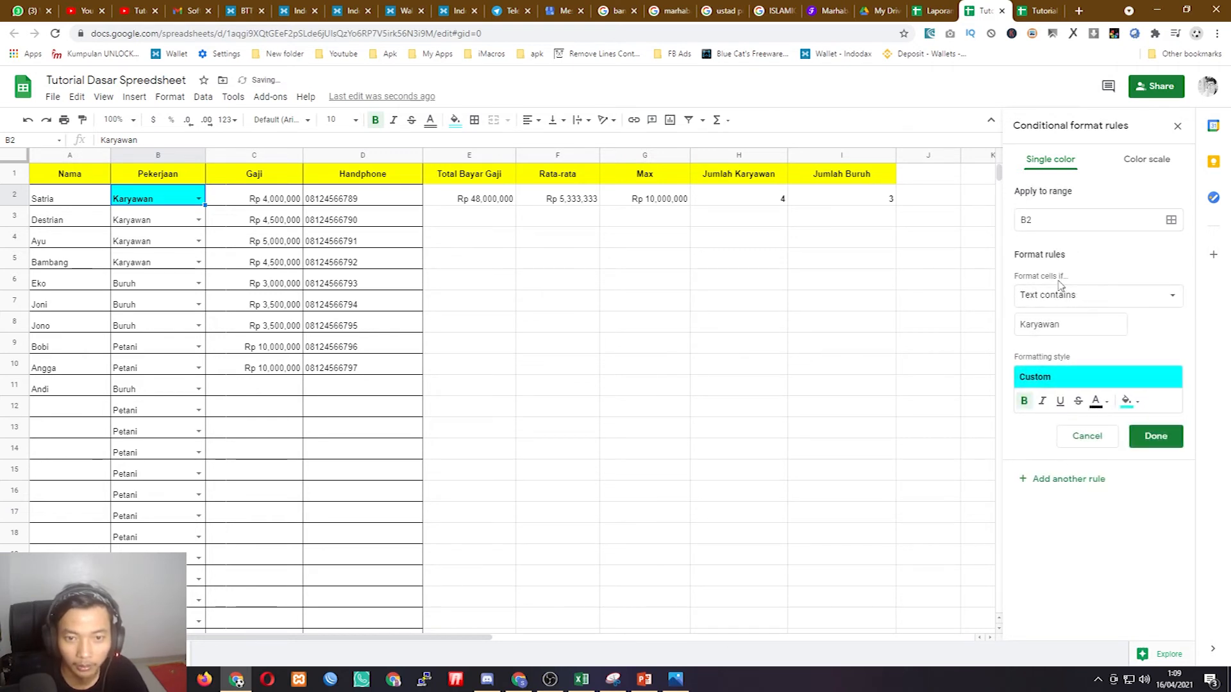
left_click_drag(1082, 322, 989, 330)
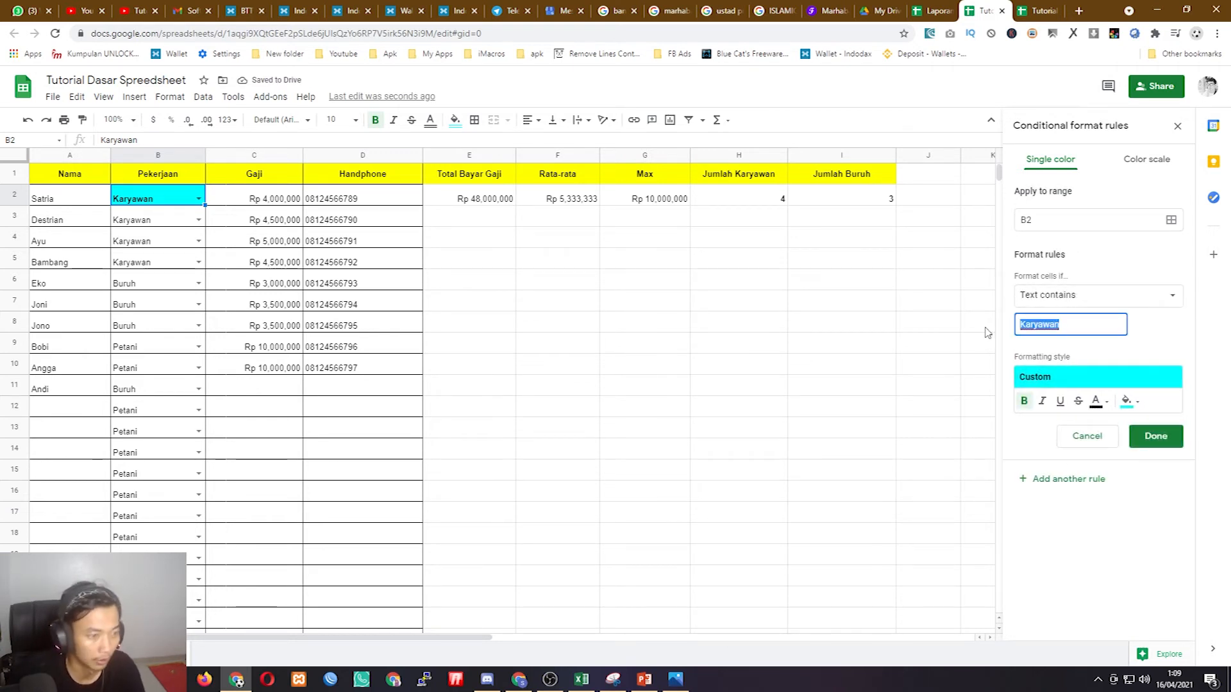
- Change the rule's text to 'Buruh' with a yellow fill
type("Buruh")
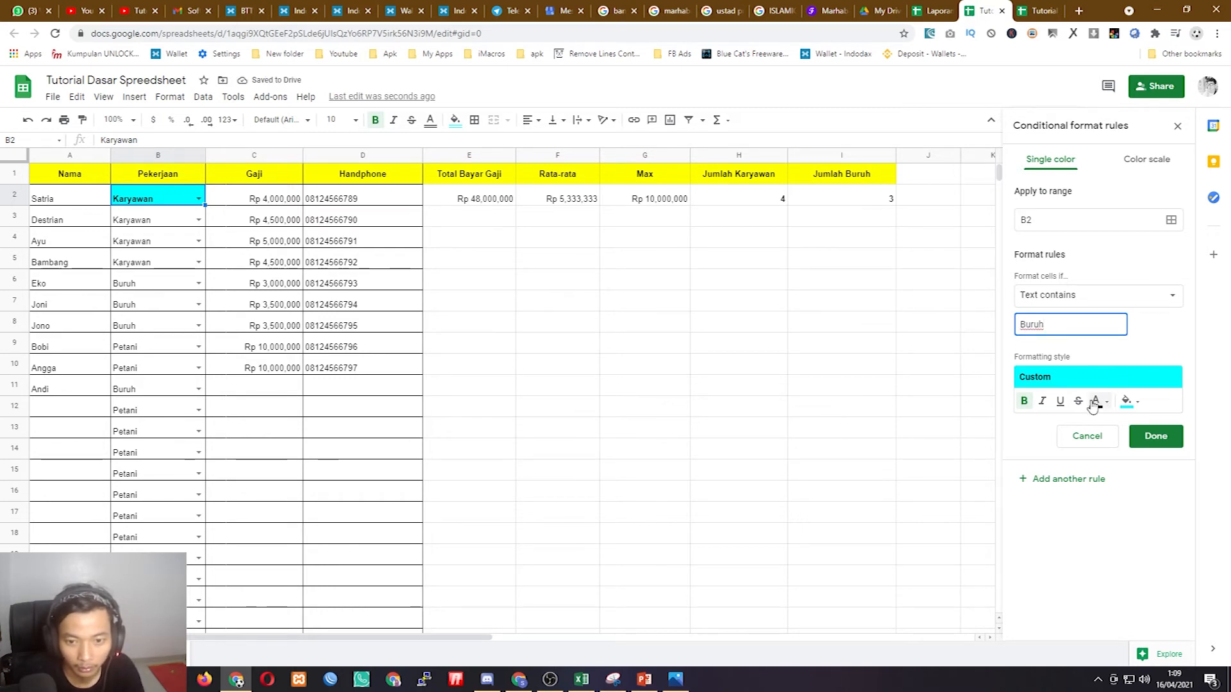
left_click(1127, 402)
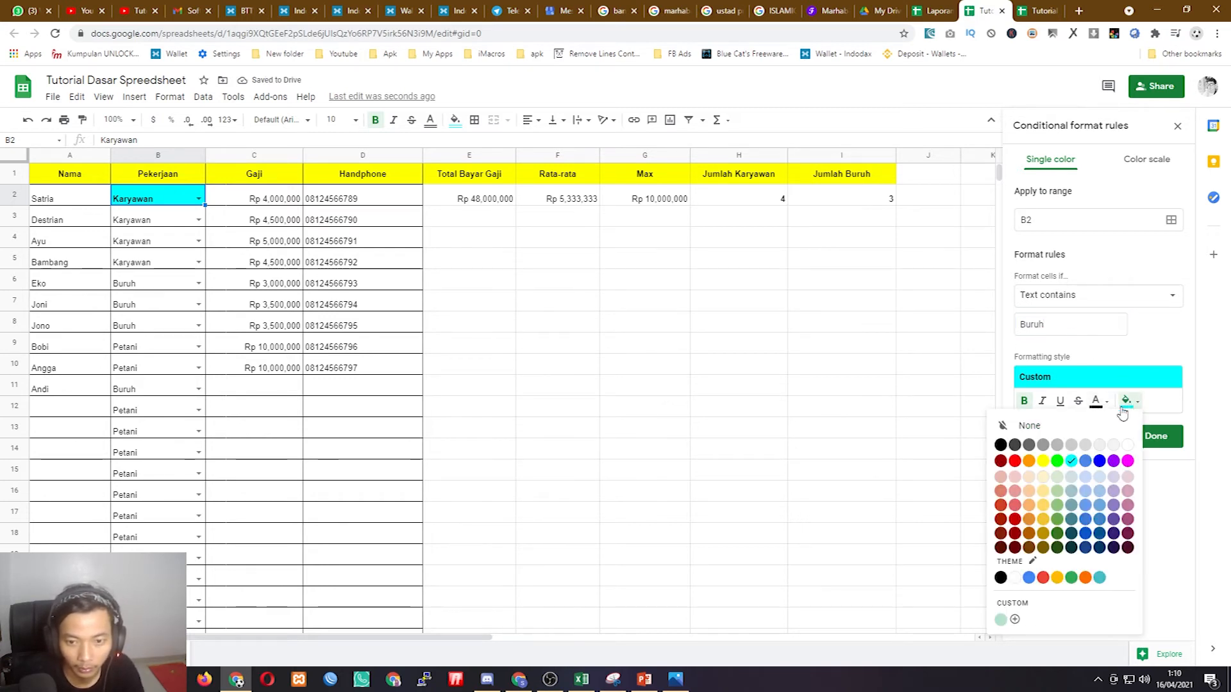
left_click(1044, 462)
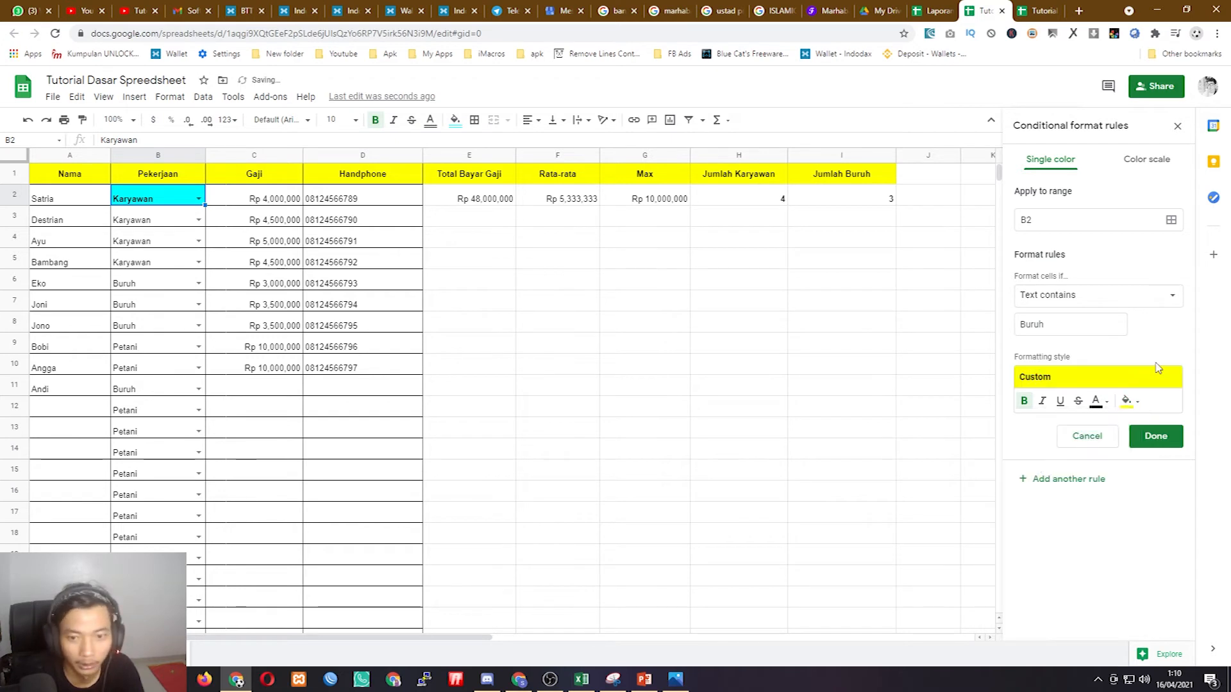
- Add another rule for text containing 'Petani' with a yellow fill
left_click(1052, 480)
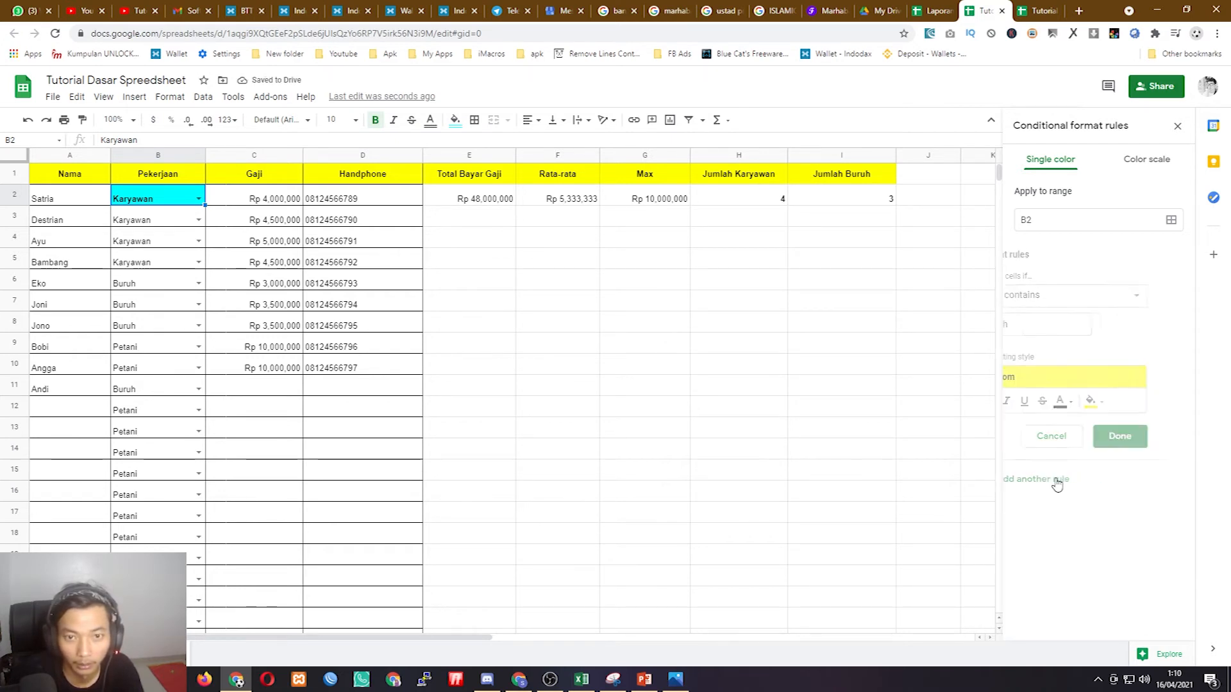
left_click_drag(1068, 325, 1010, 331)
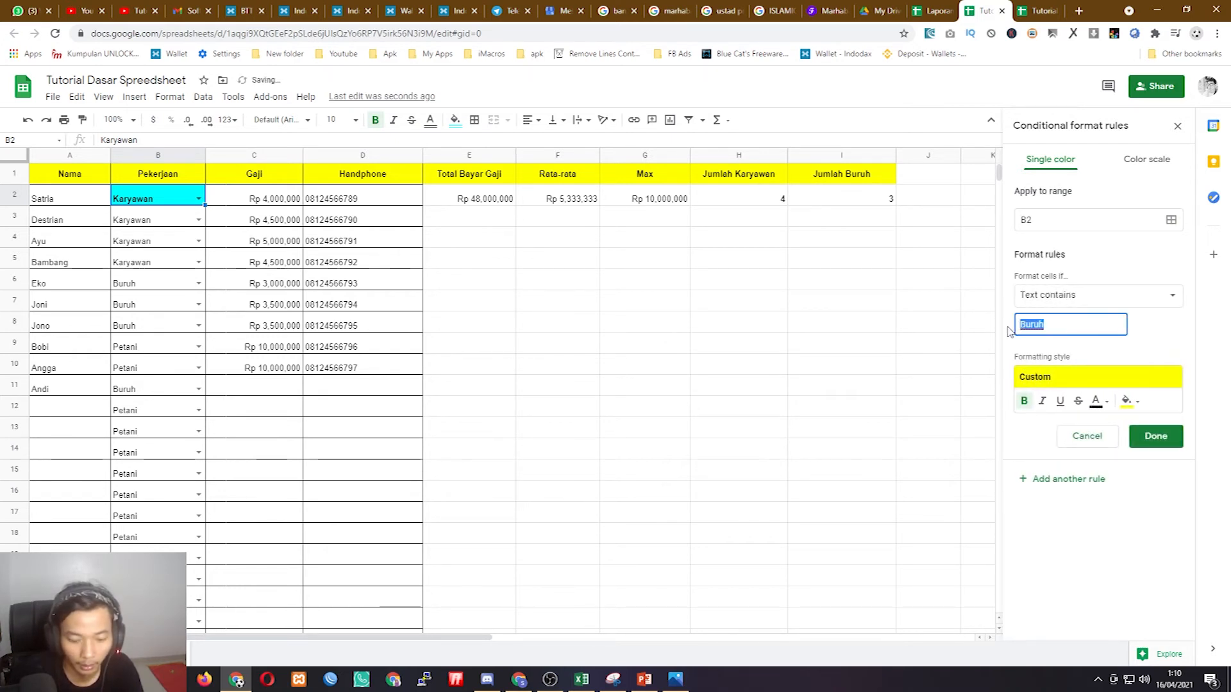
type("Petani")
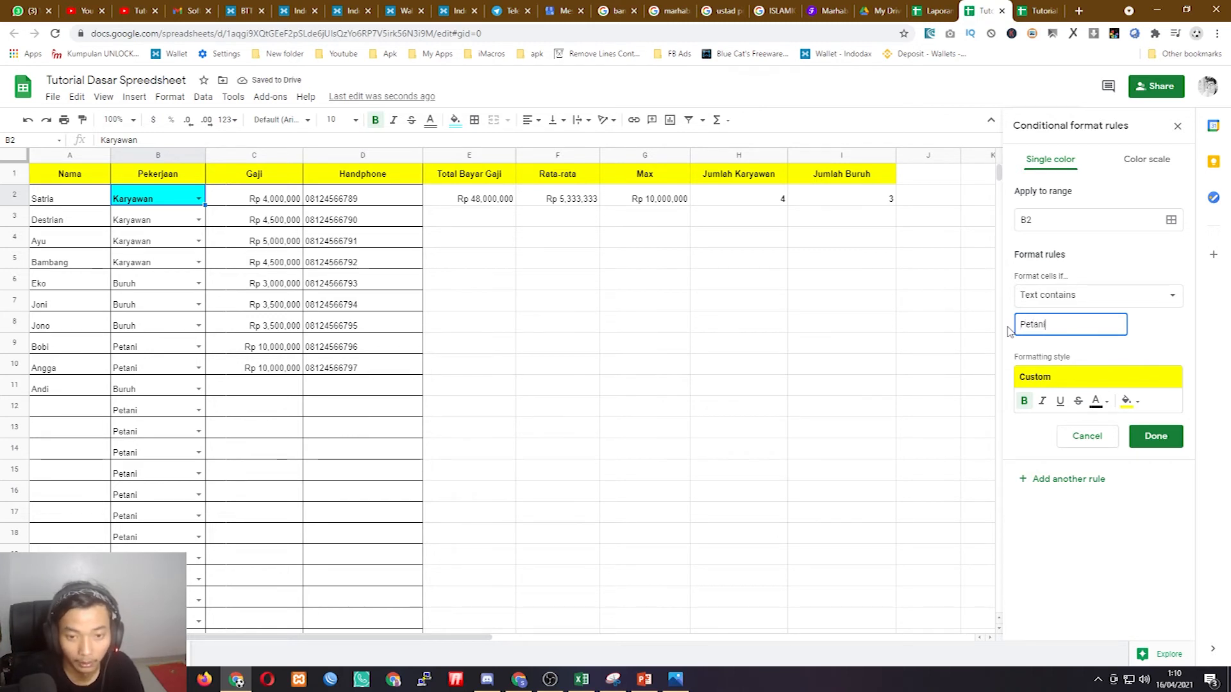
left_click(1136, 403)
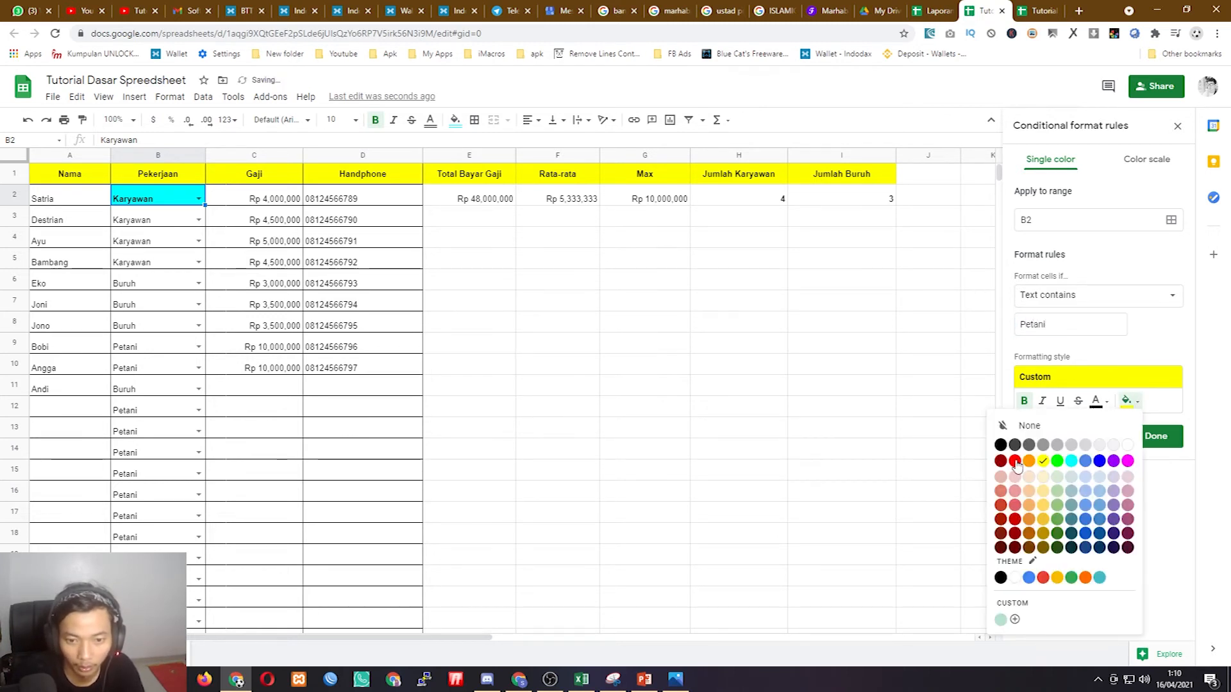
left_click(1099, 461)
left_click(1101, 404)
left_click(1100, 403)
left_click(1128, 409)
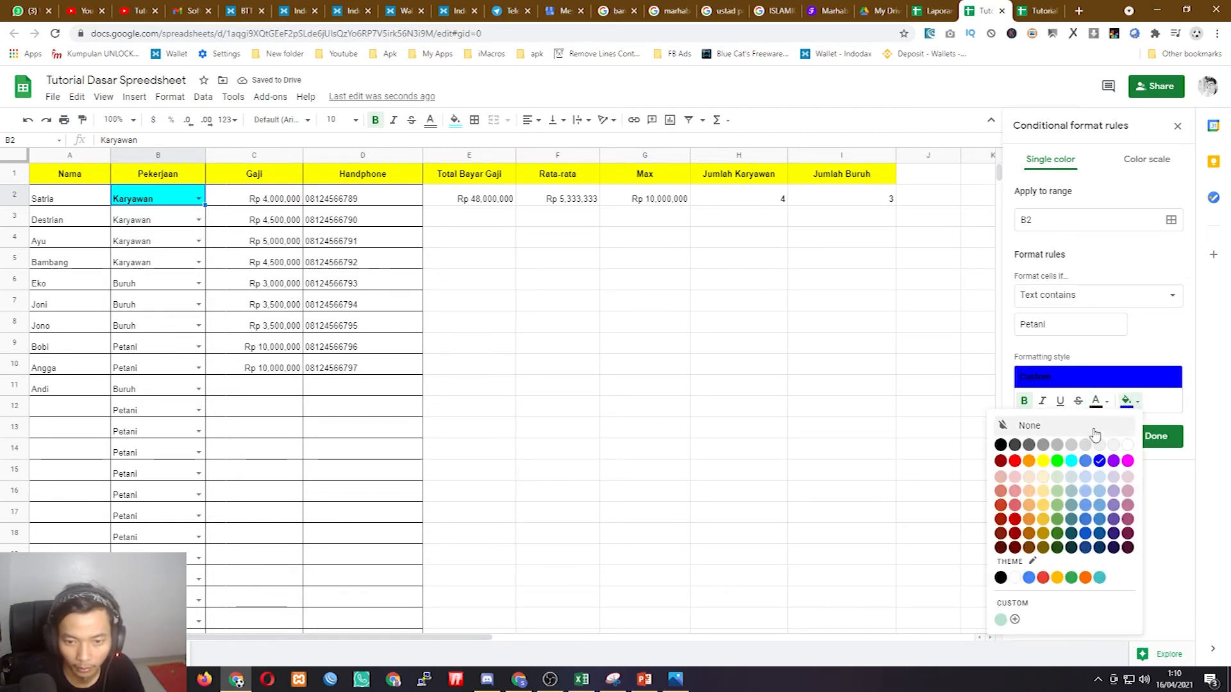
left_click(1058, 463)
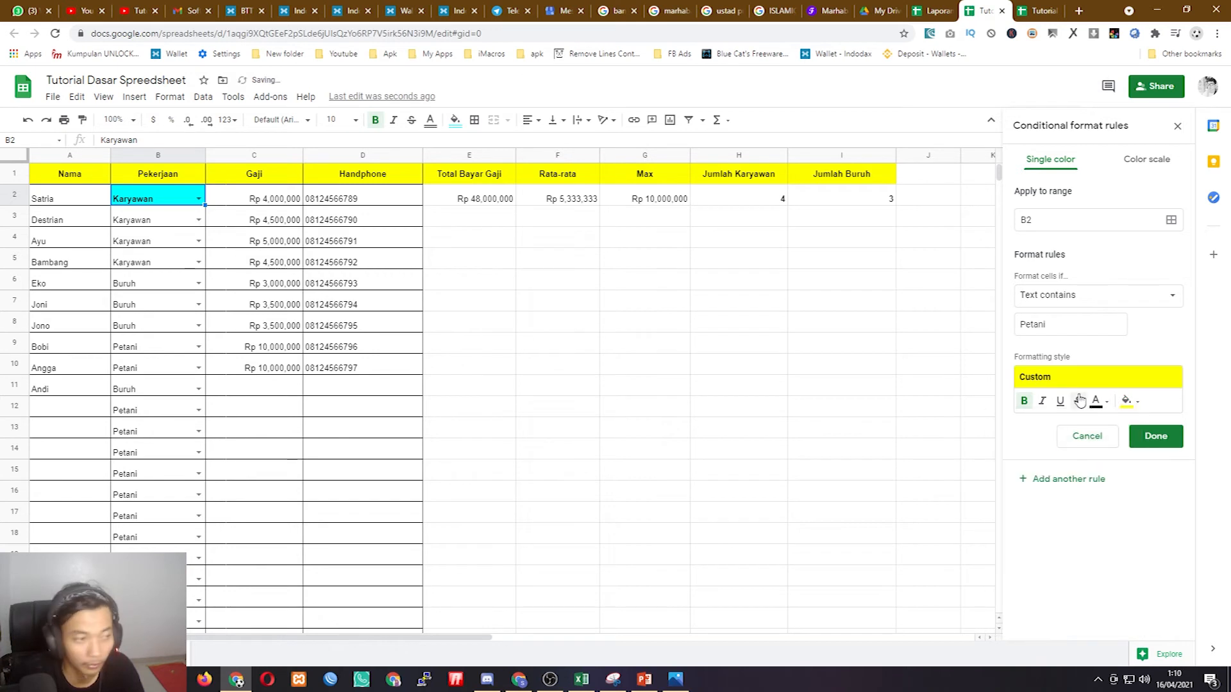
- Save the Petani rule and recolour the Buruh rule to white text on magenta
left_click(1155, 440)
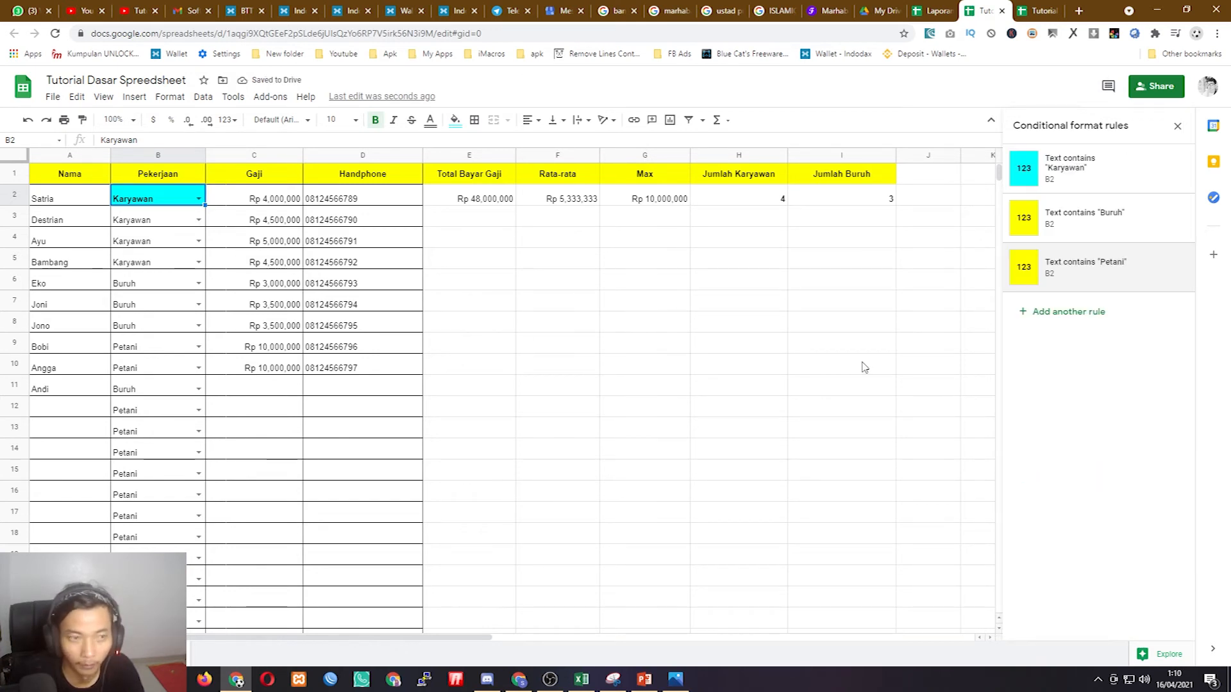
left_click(1073, 232)
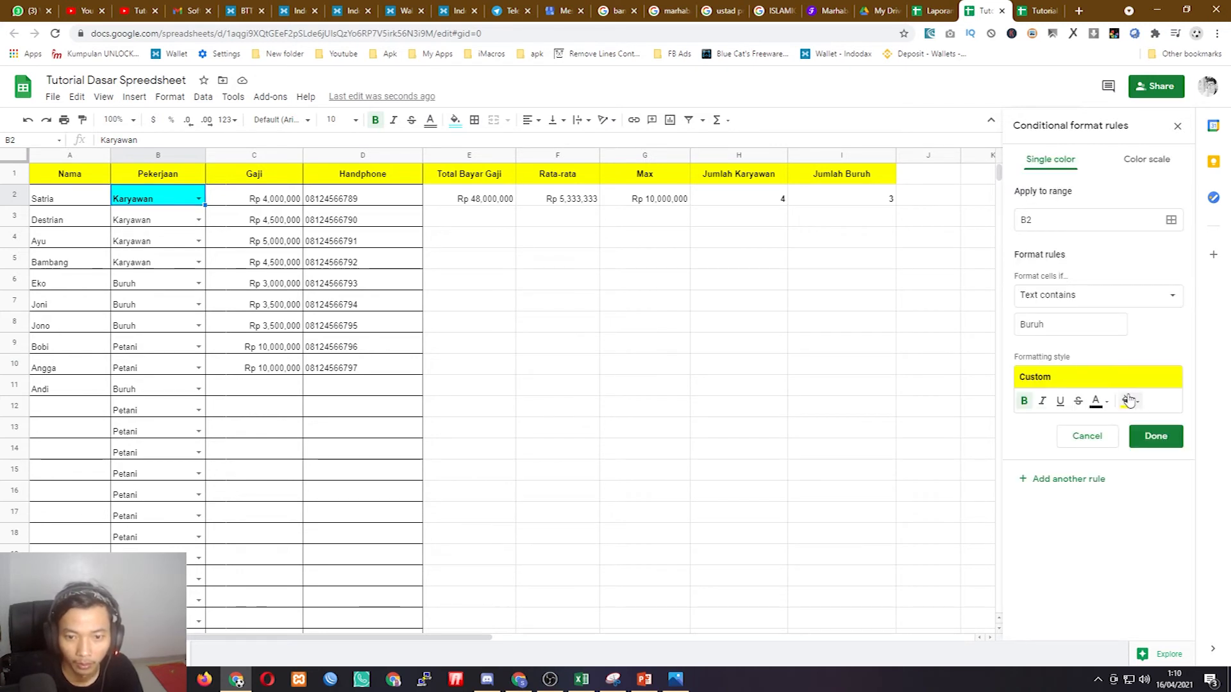
left_click(1097, 401)
left_click(1057, 462)
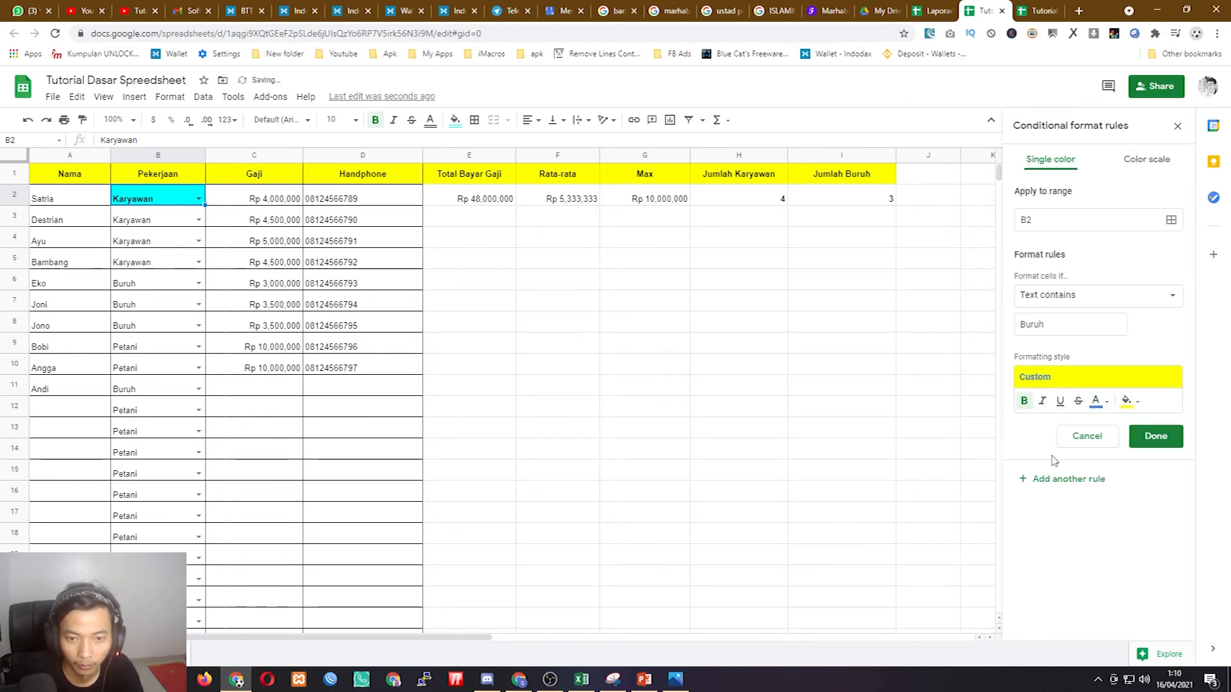
left_click(1103, 402)
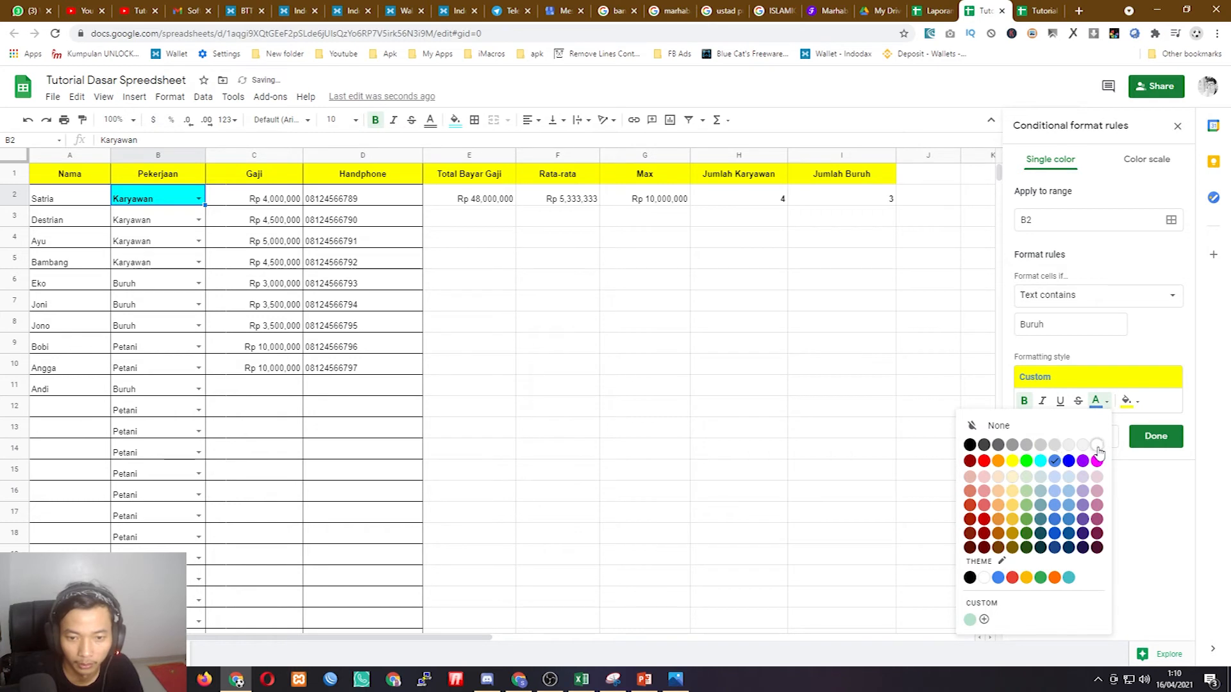
left_click(1097, 445)
left_click(1129, 402)
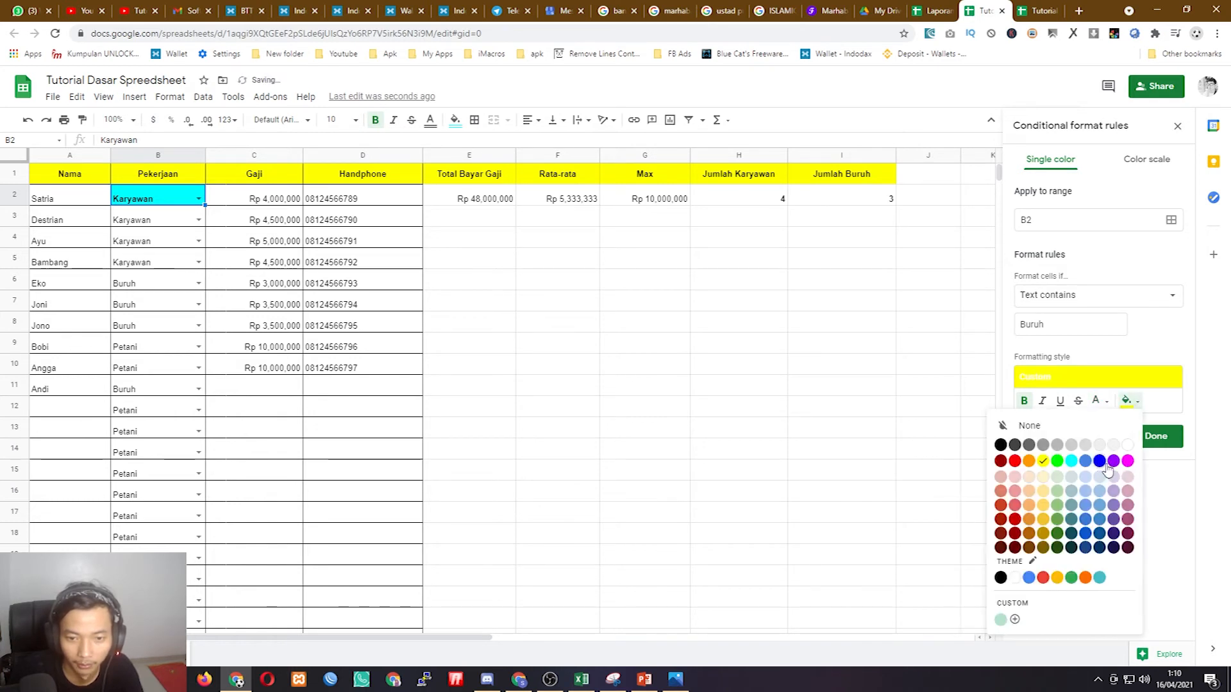
left_click(1128, 461)
left_click(1140, 438)
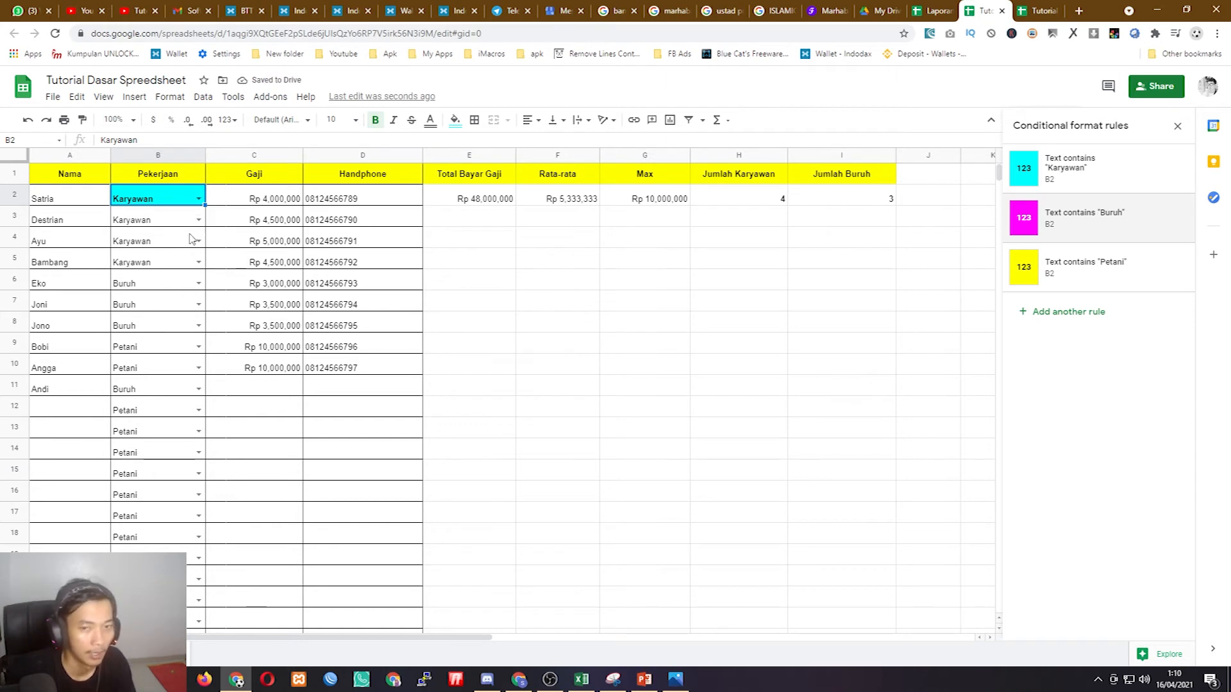
- Fill B2's Karyawan value and colour rules down through B19
left_click(160, 232)
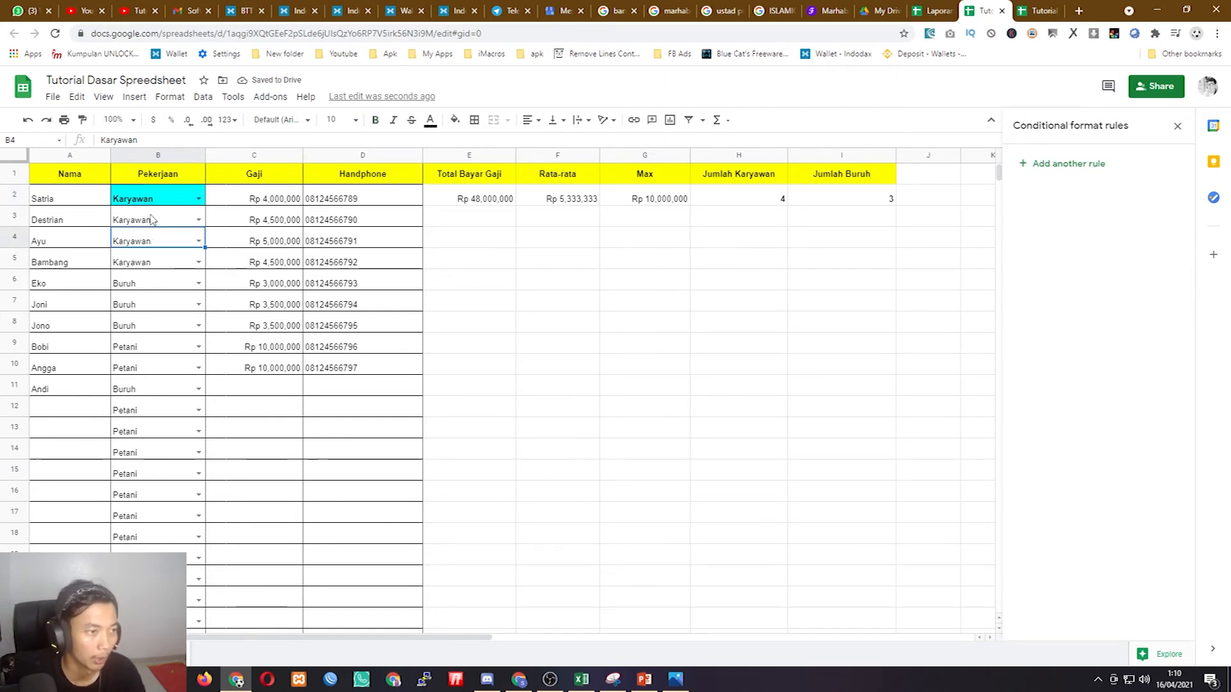
left_click(150, 222)
left_click(150, 199)
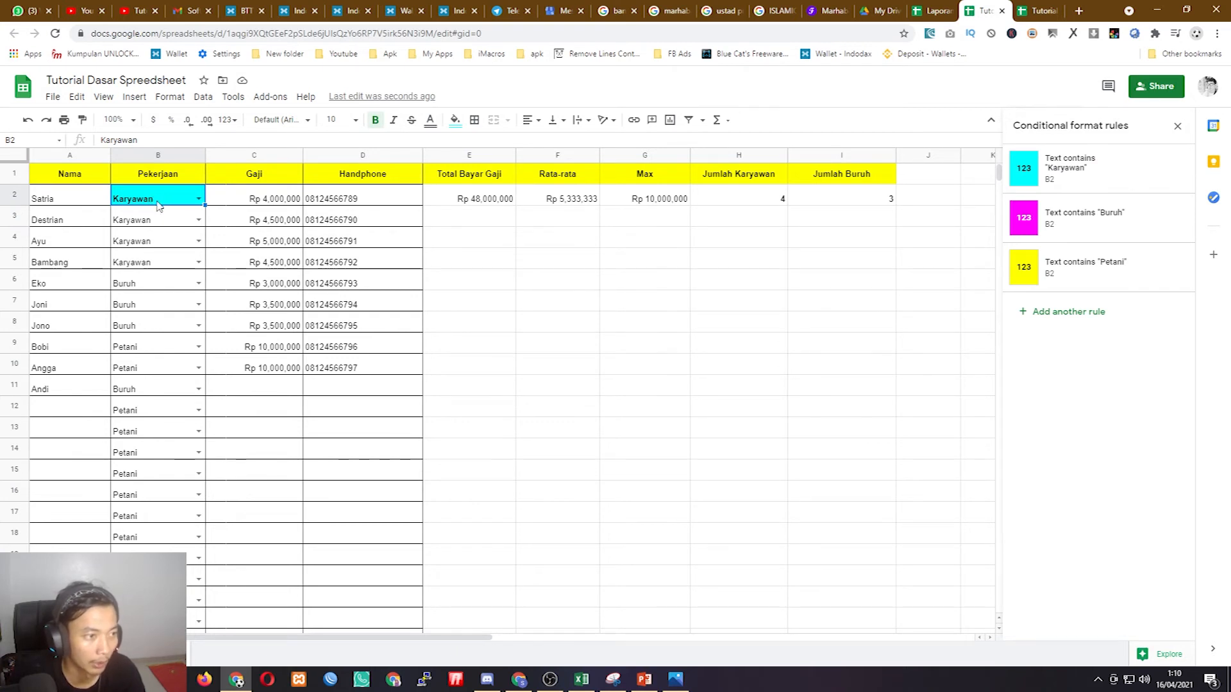
left_click_drag(204, 205, 189, 562)
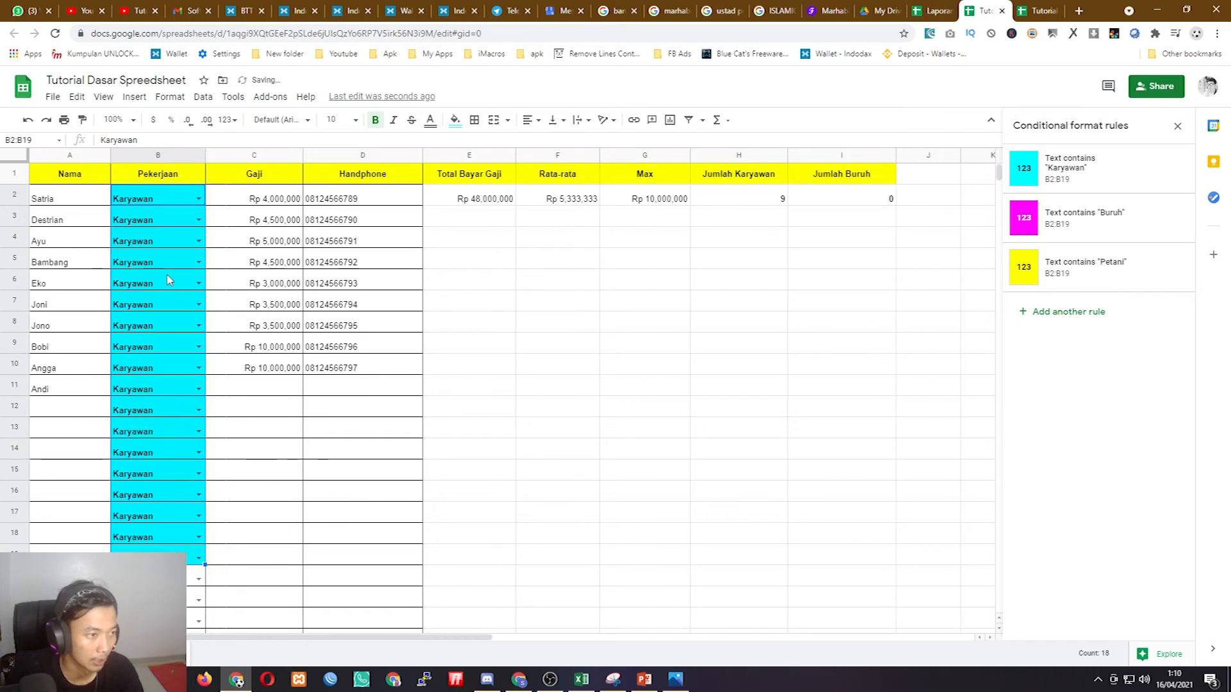
- Set B6–B7 to Buruh and B8–B11 to Petani using each cell's dropdown
left_click(147, 202)
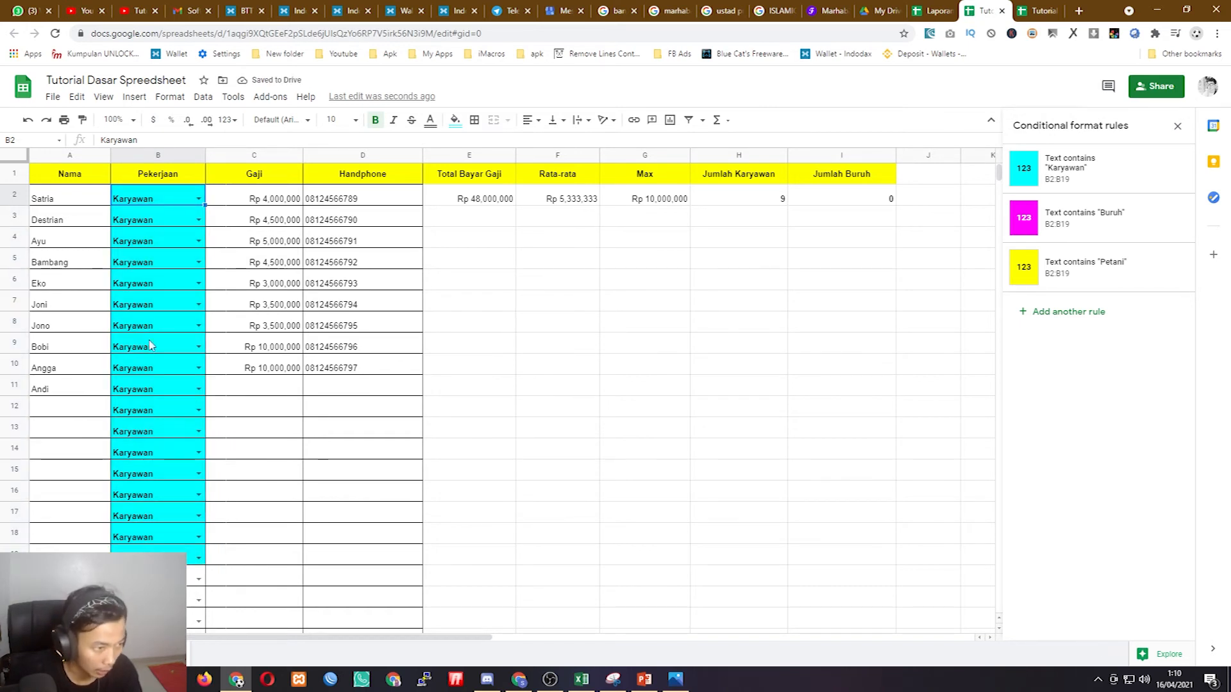
left_click(198, 284)
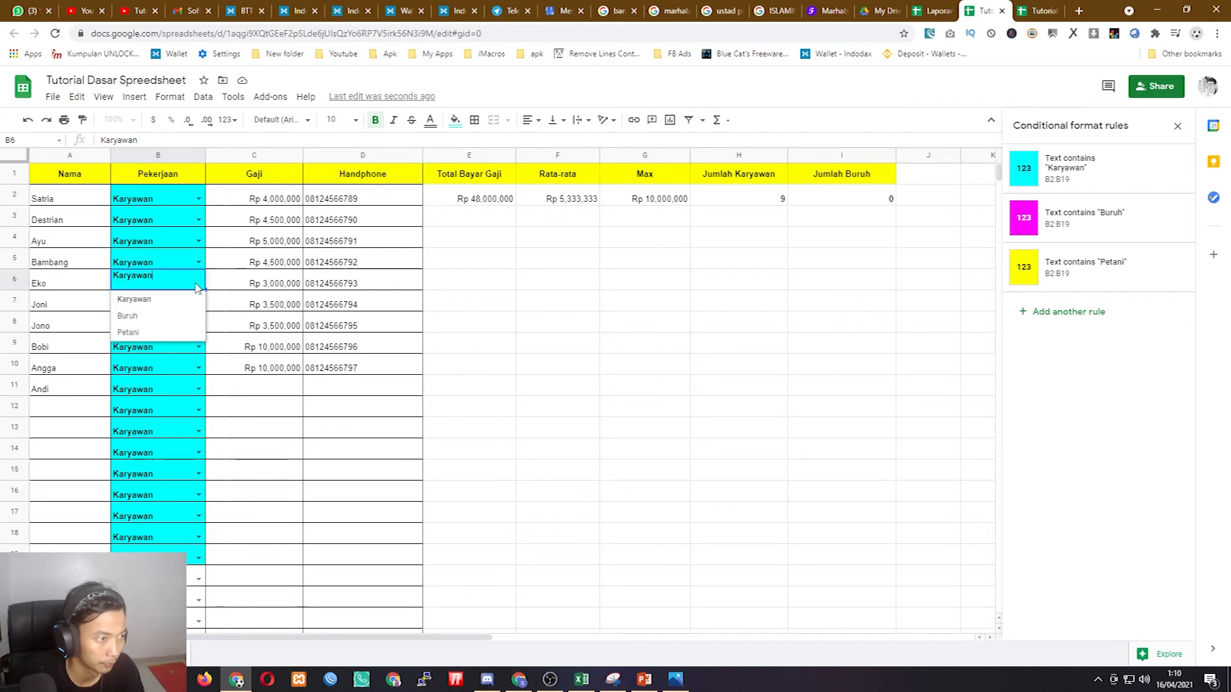
left_click(150, 317)
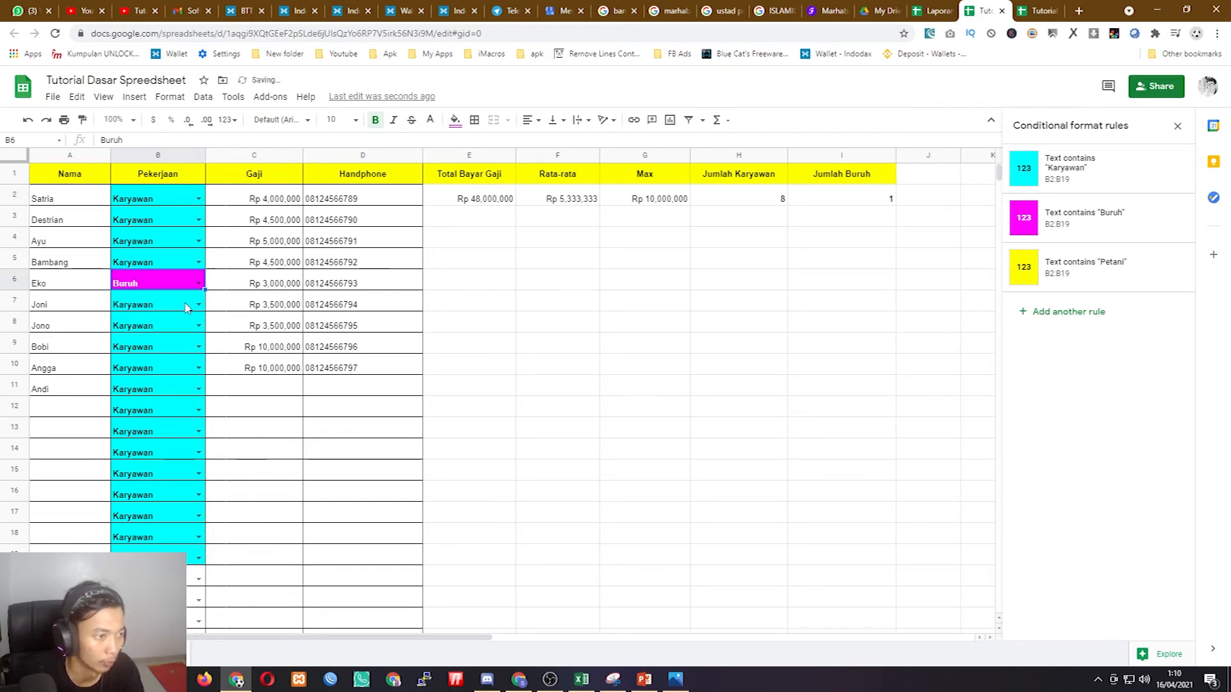
left_click(198, 305)
left_click(159, 338)
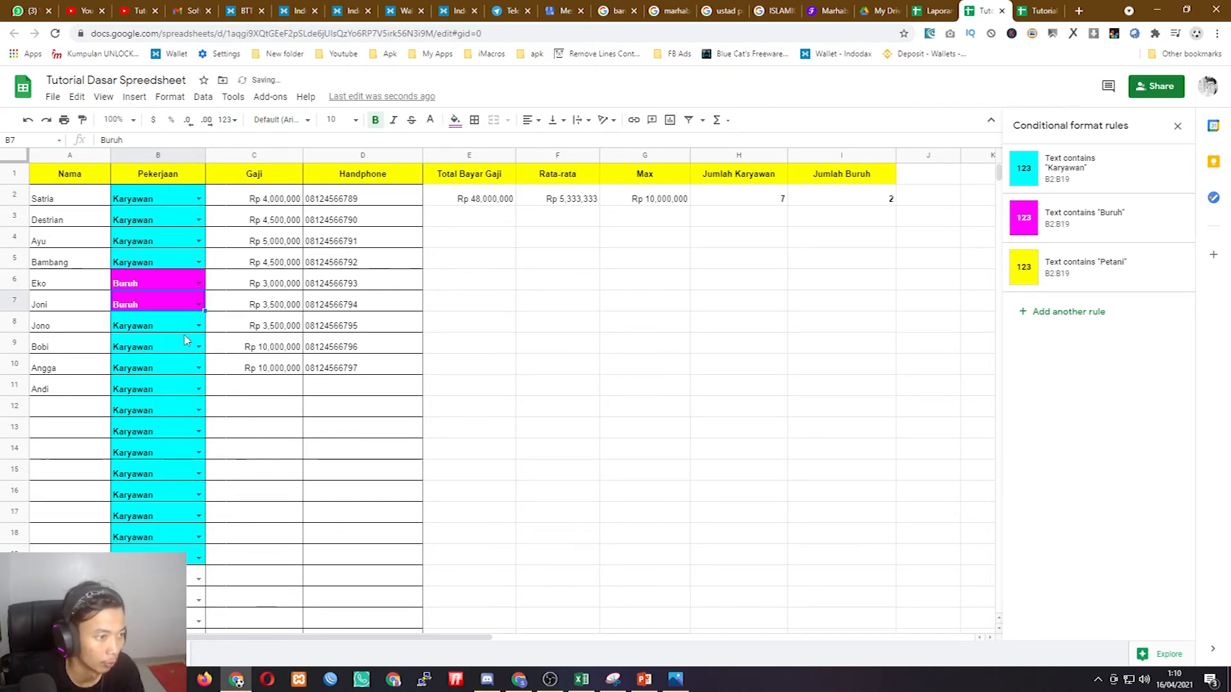
left_click(198, 331)
left_click(131, 375)
left_click(198, 347)
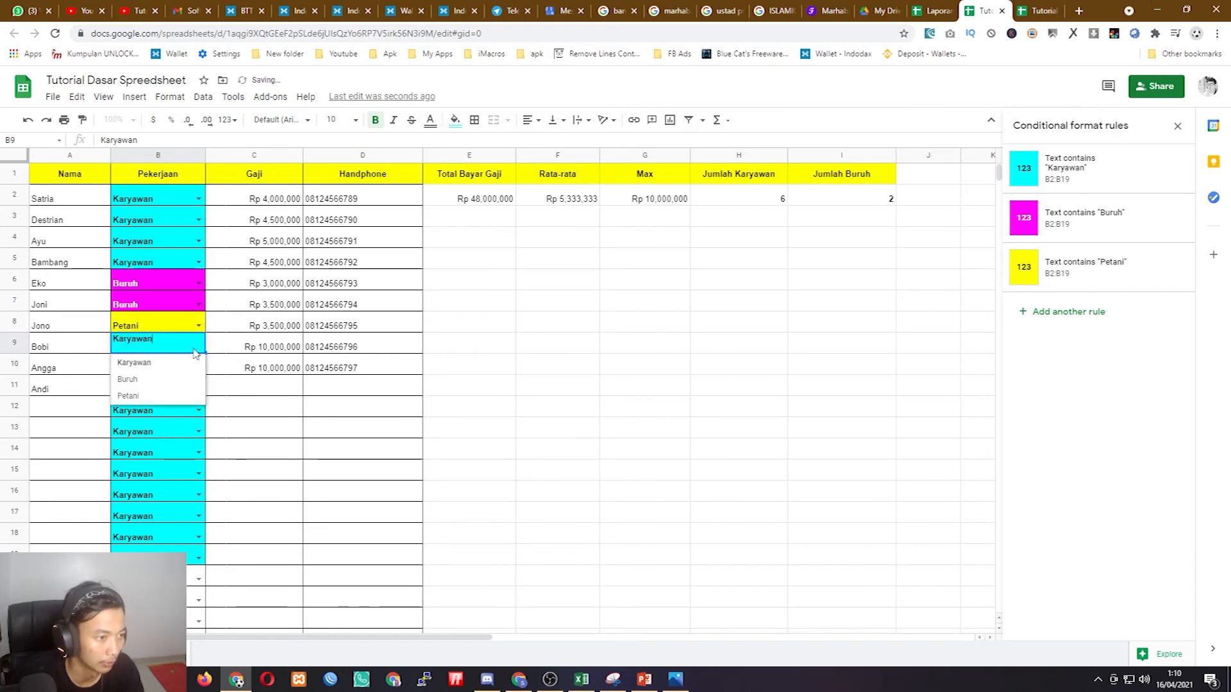
left_click(154, 398)
left_click(198, 368)
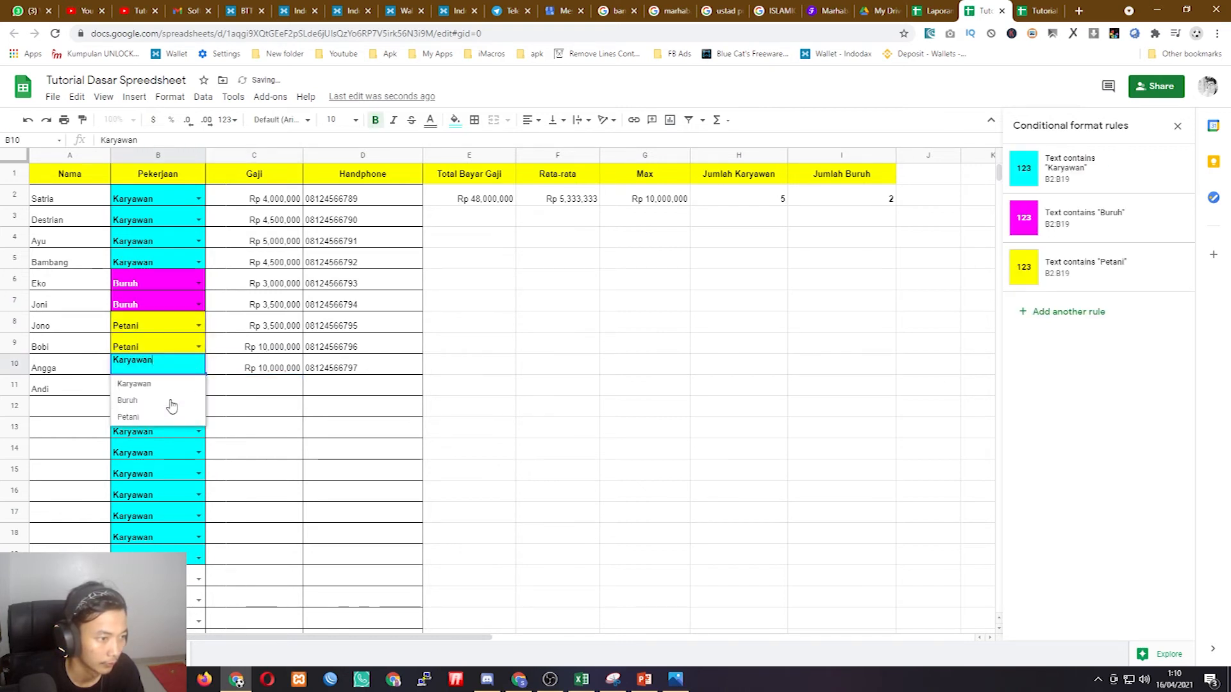
left_click(161, 418)
left_click(198, 389)
left_click(161, 438)
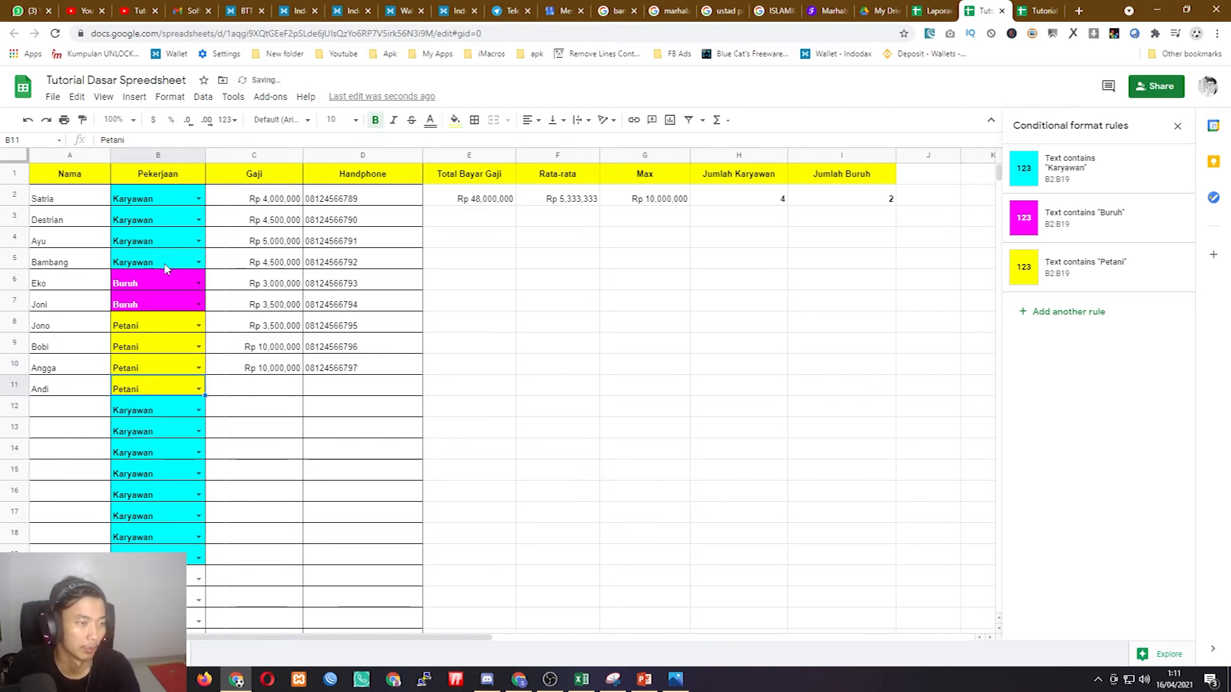
- Check the B2, B6 and B8 job values, then select B2:B11 and A2:D11
left_click(162, 199)
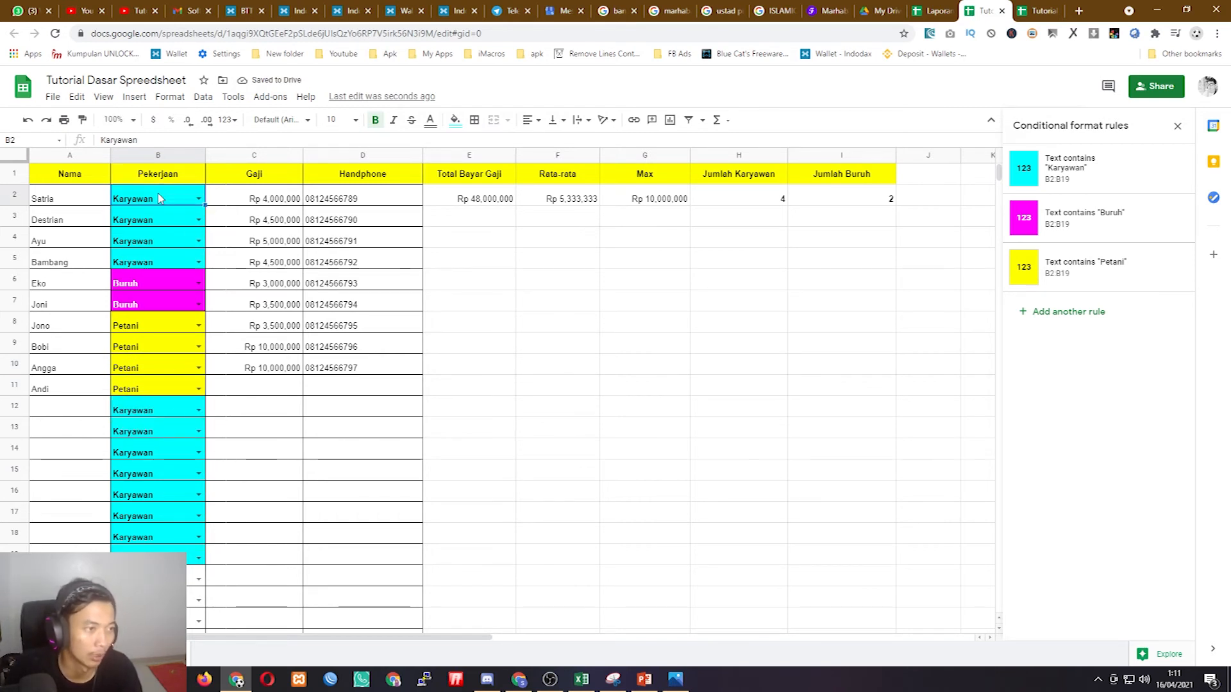
left_click(136, 283)
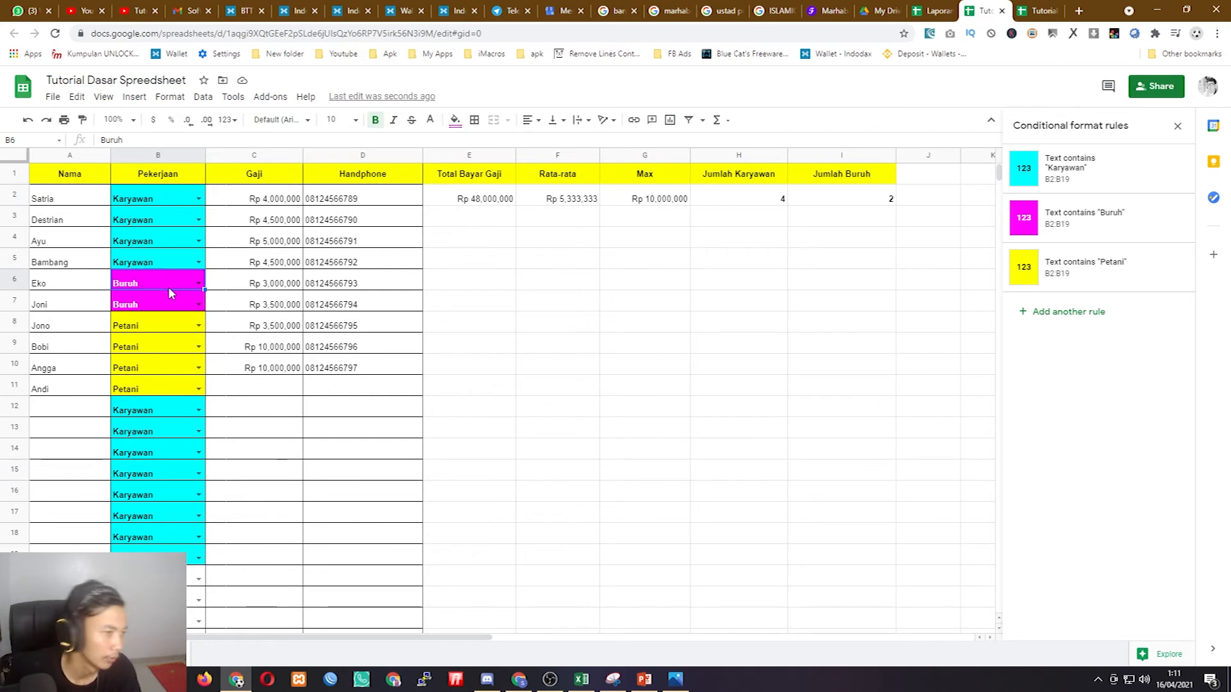
left_click(147, 325)
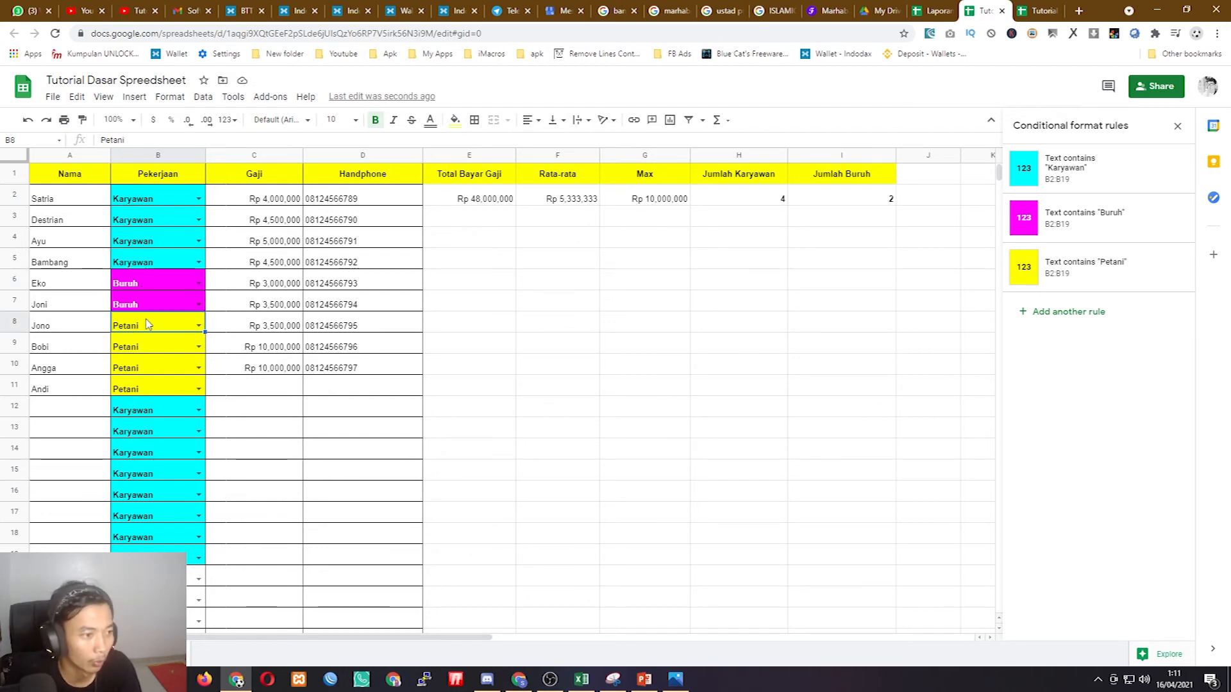
left_click(145, 200)
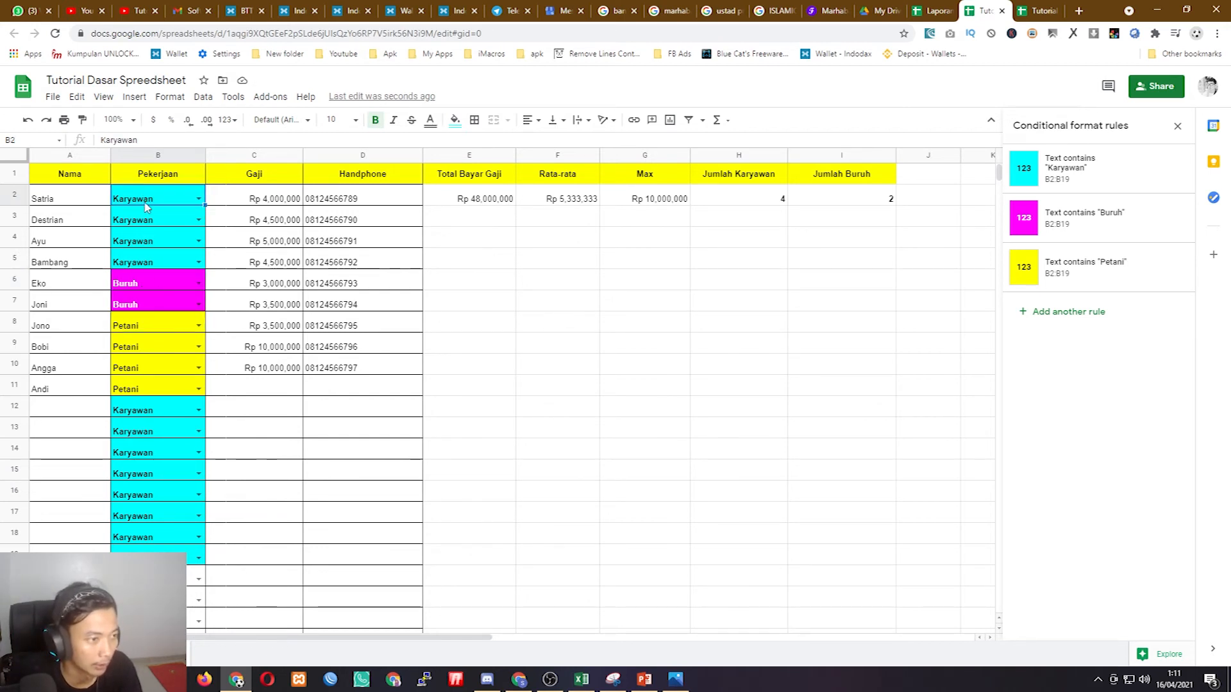
left_click(199, 201)
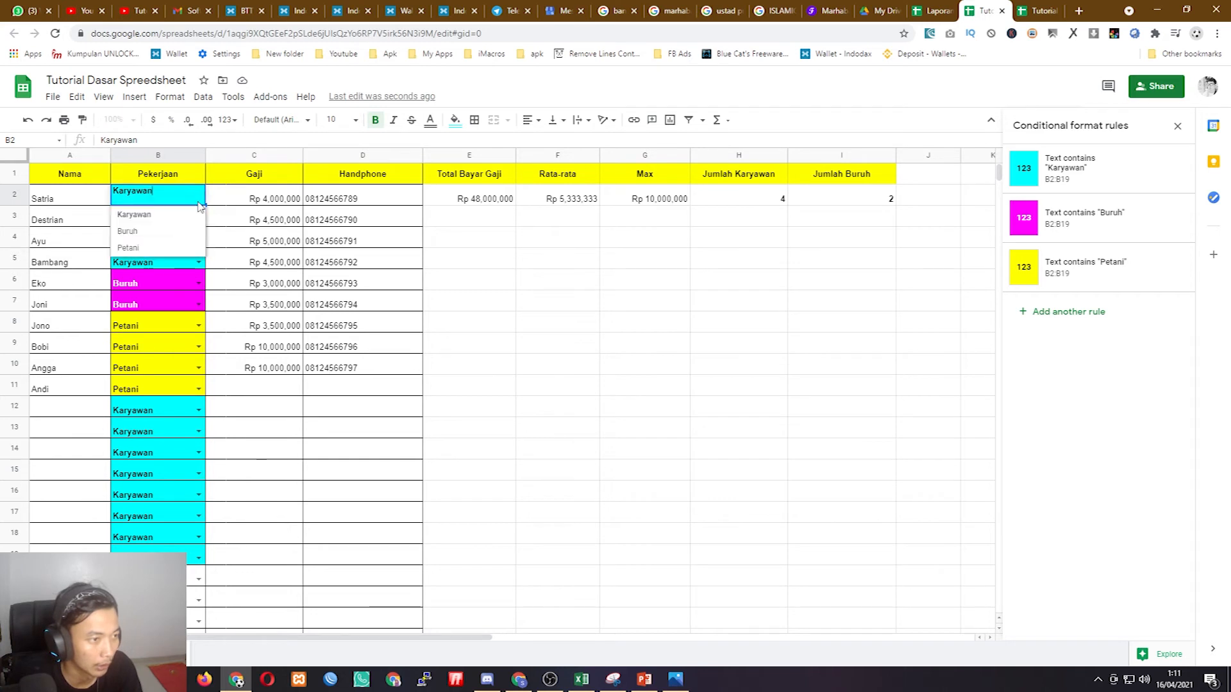
left_click(157, 303)
left_click(156, 202)
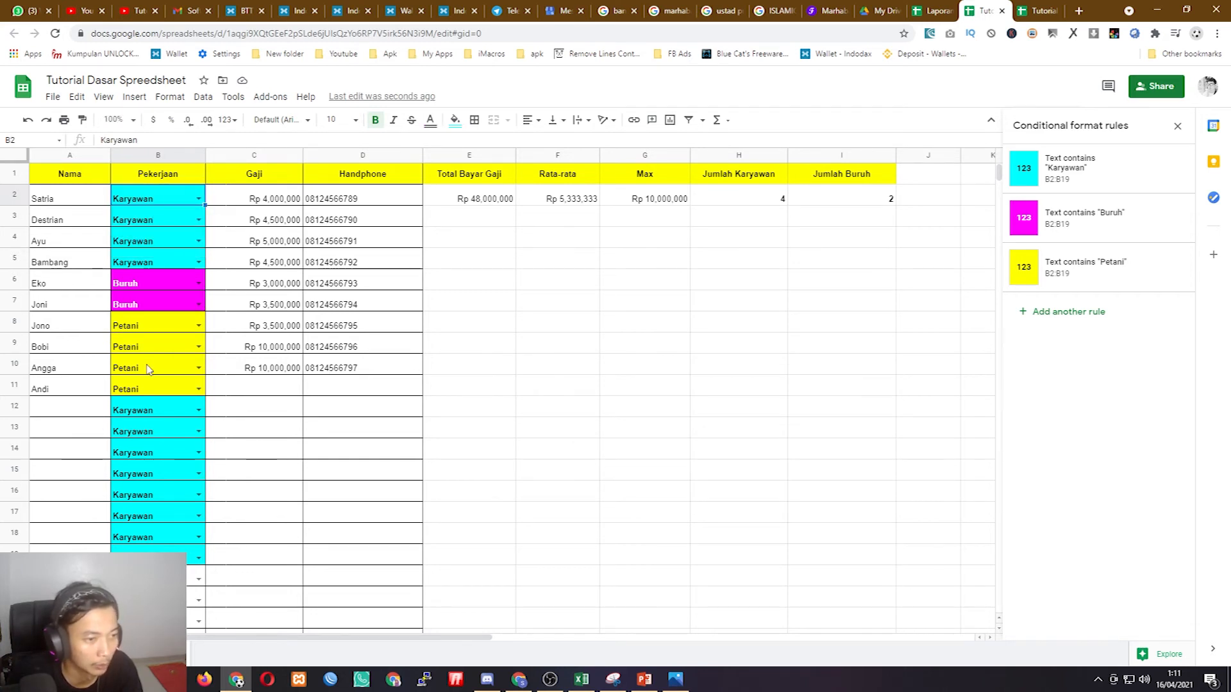
scroll(165, 373, "down", 2)
scroll(165, 373, "up", 2)
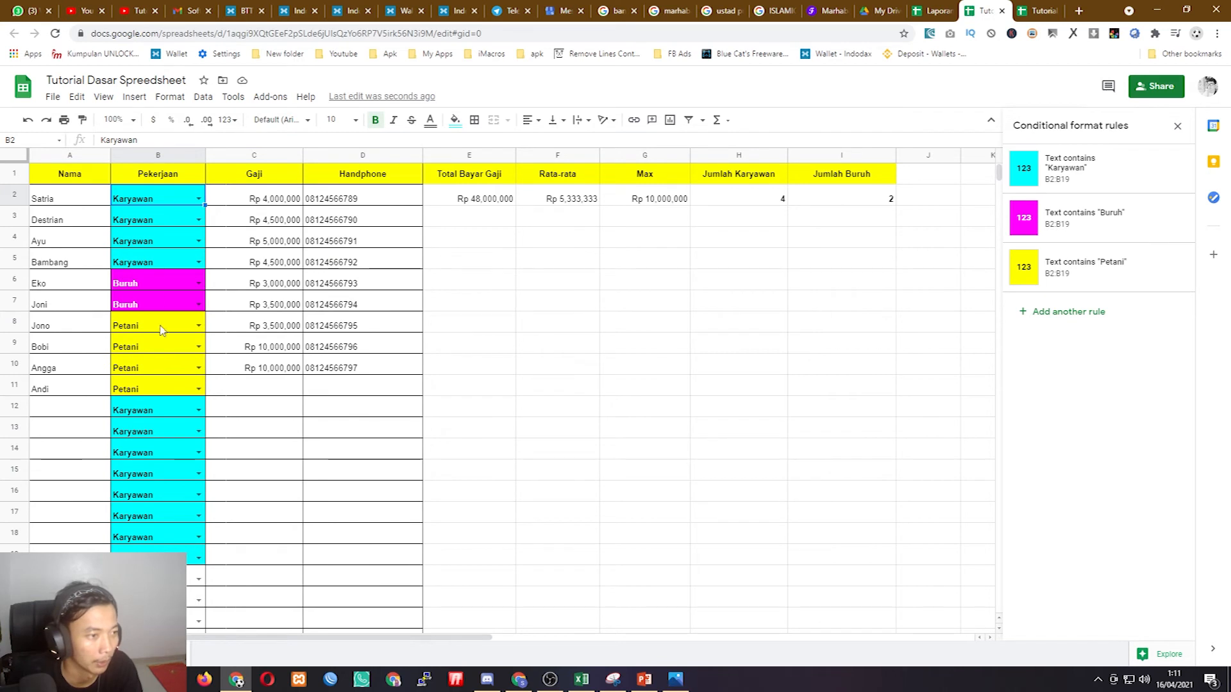
left_click_drag(162, 204, 167, 388)
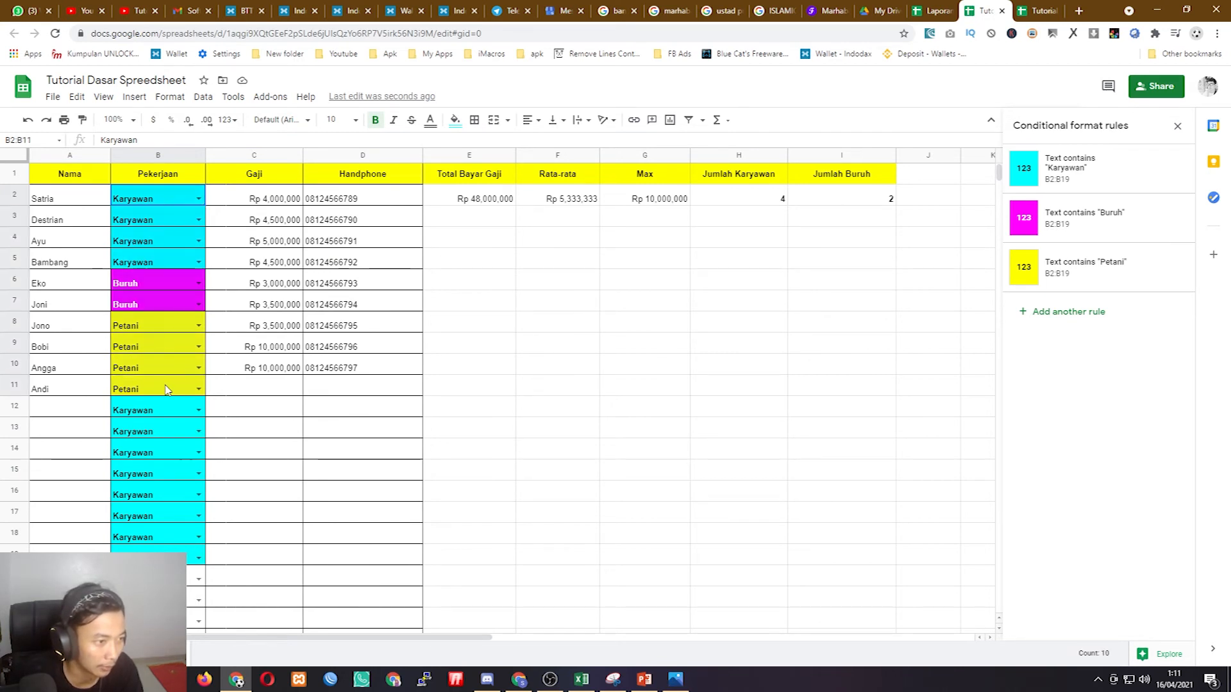
left_click_drag(69, 200, 780, 391)
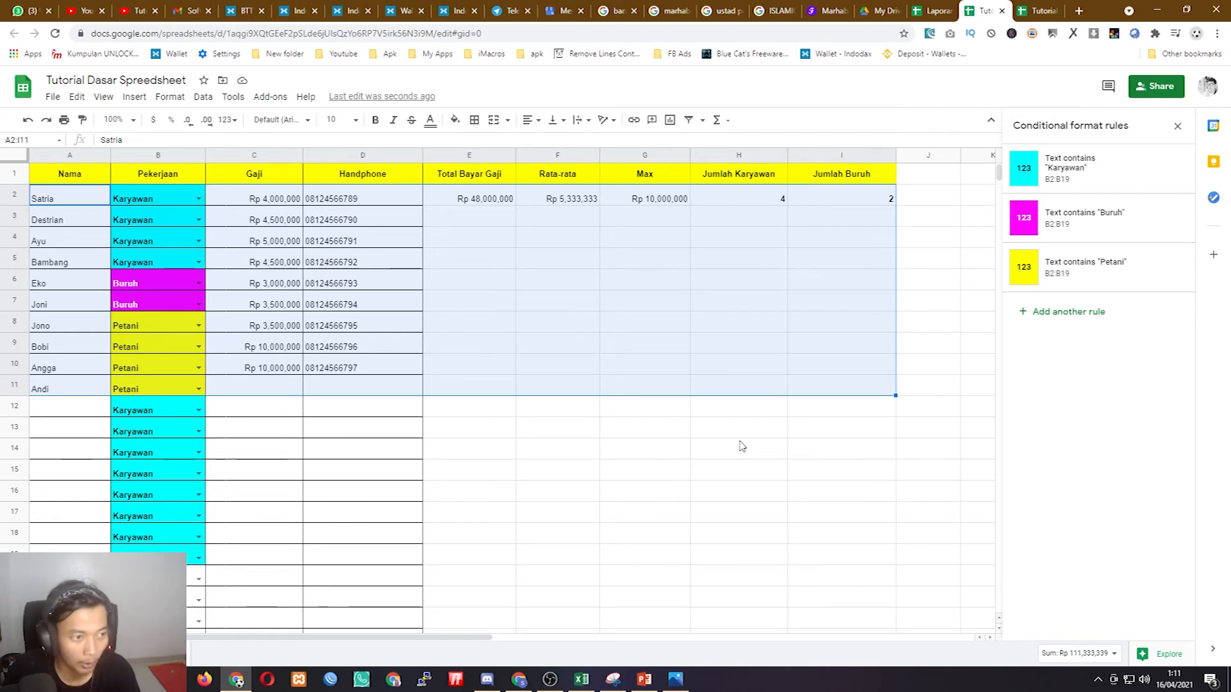
- Select the employee table and check the Jumlah Karyawan COUNTIF formula
left_click(682, 405)
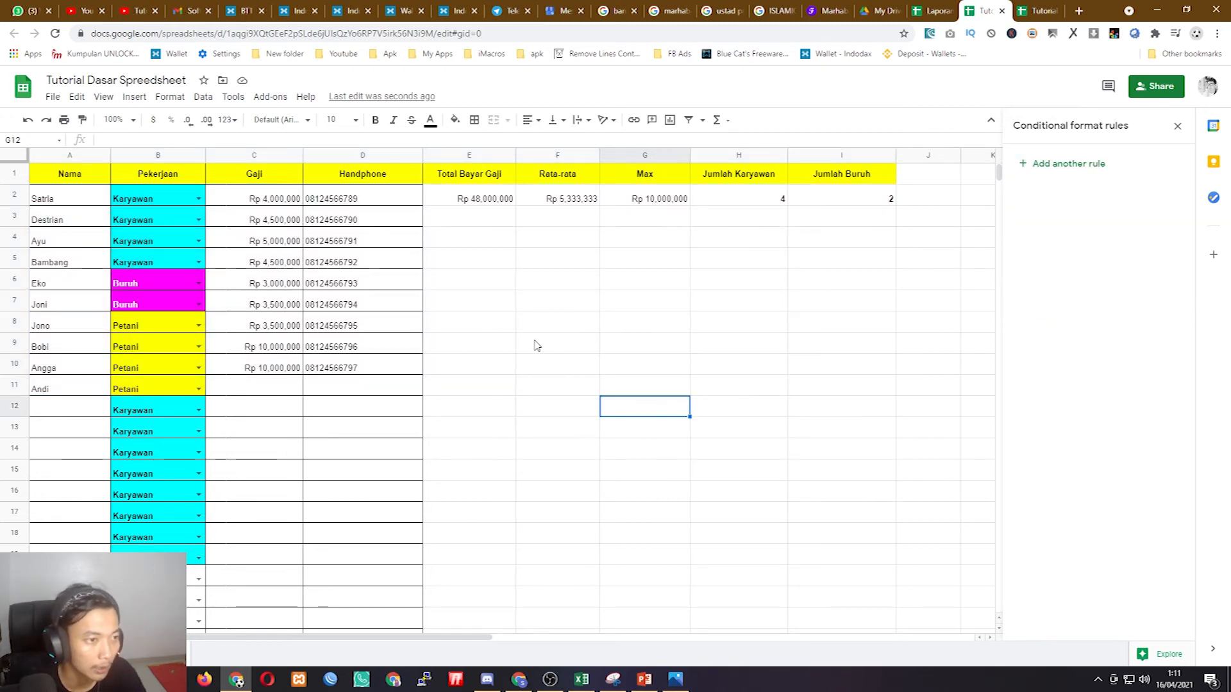
left_click_drag(71, 177, 356, 405)
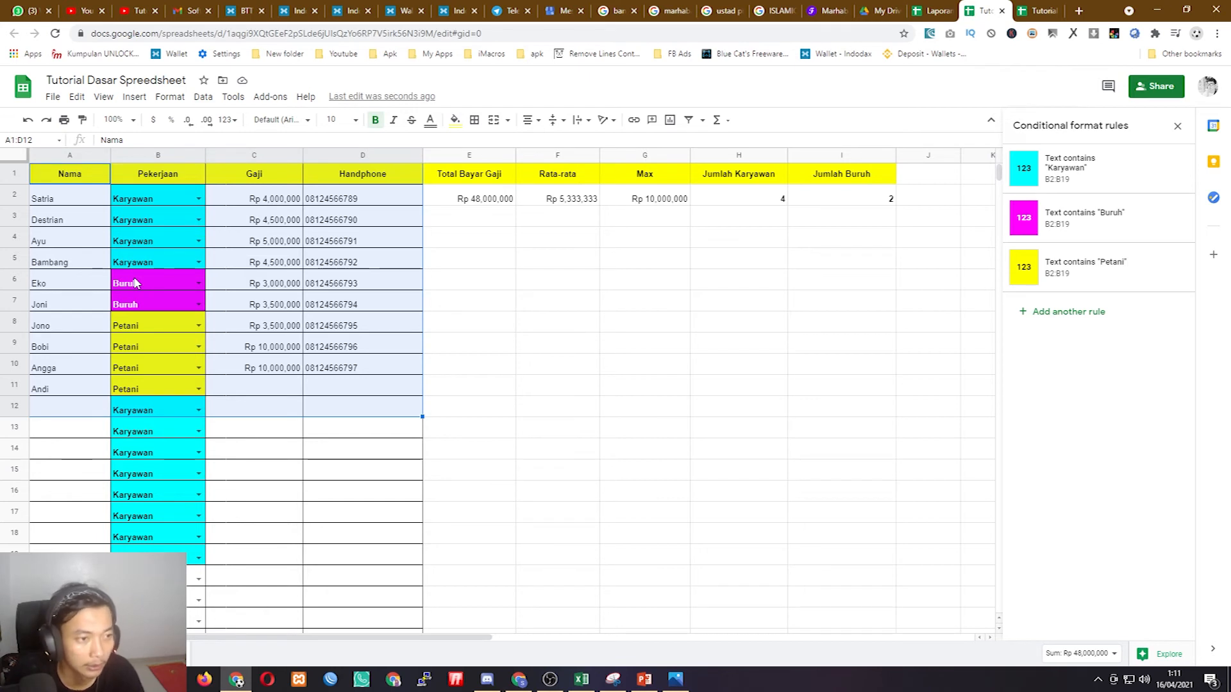
left_click(785, 198)
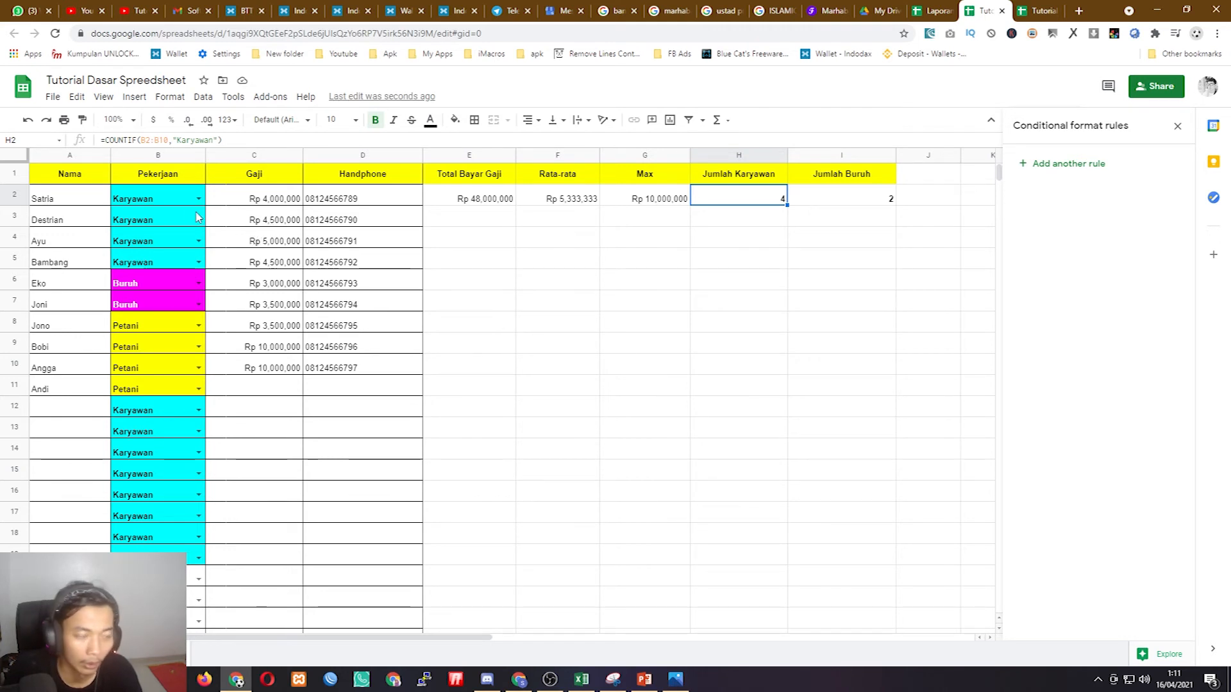
left_click(16, 174)
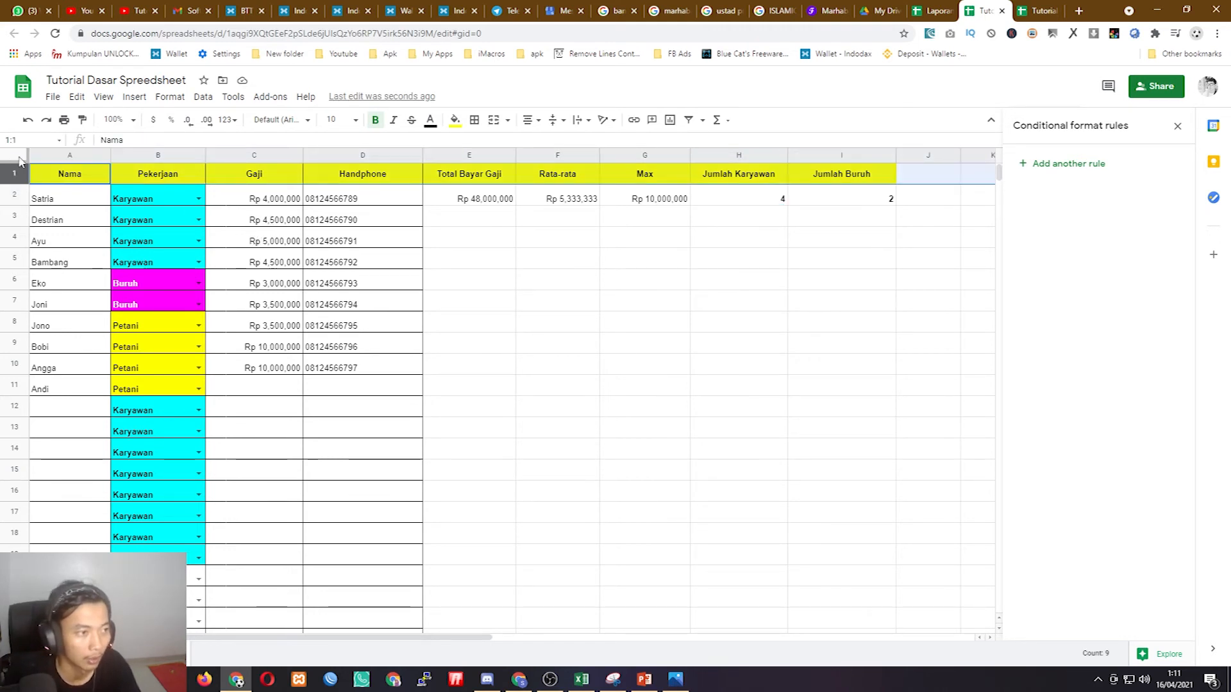
left_click(55, 178)
key("ctrl+a")
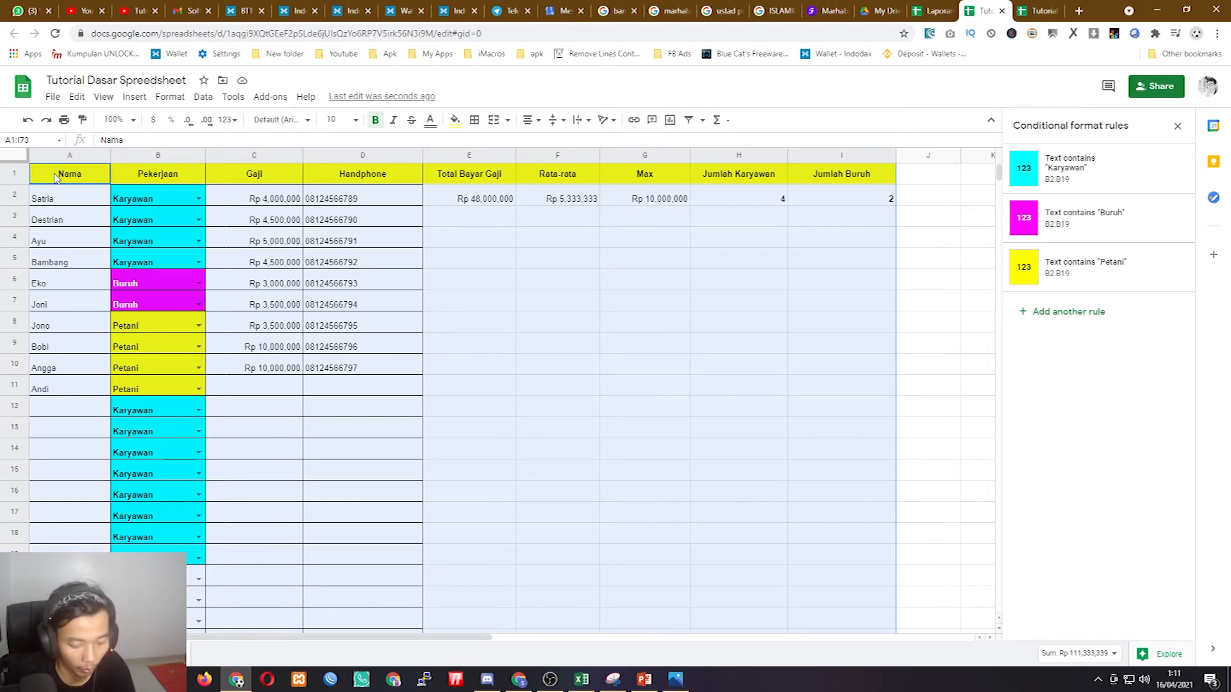
- Clear the old data in A1:C11 of Tutorial Spreadsheet 2
left_click(1039, 11)
left_click_drag(53, 171, 330, 311)
key("Delete")
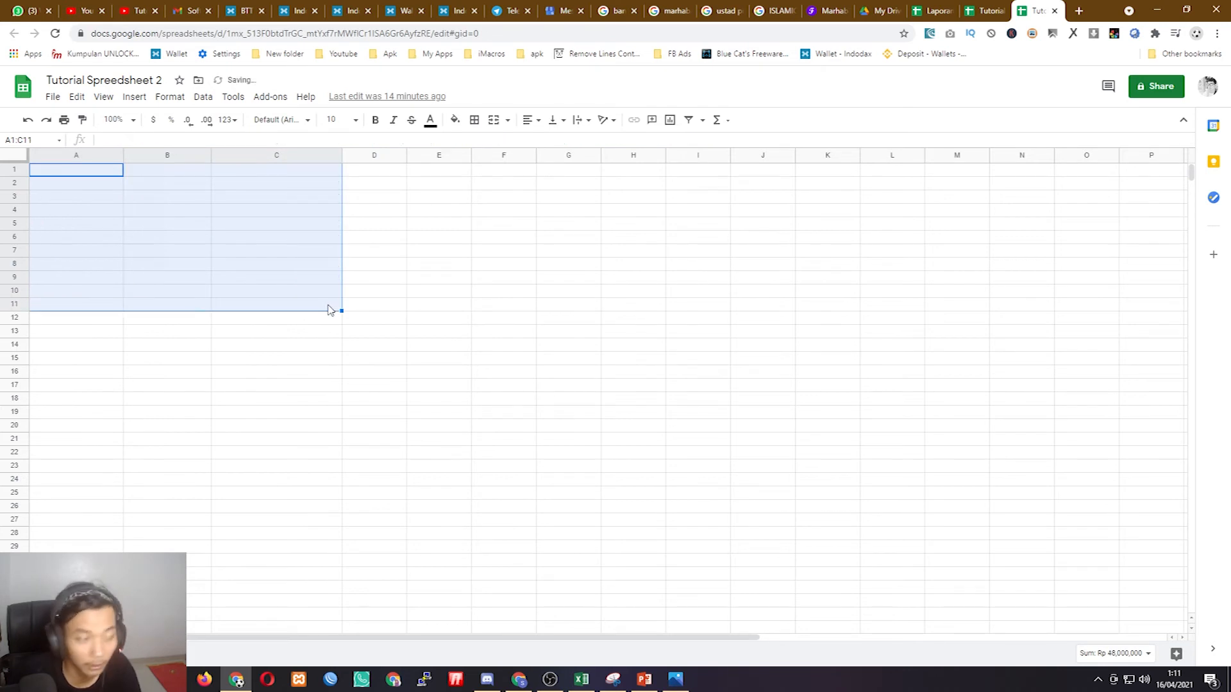
left_click(390, 284)
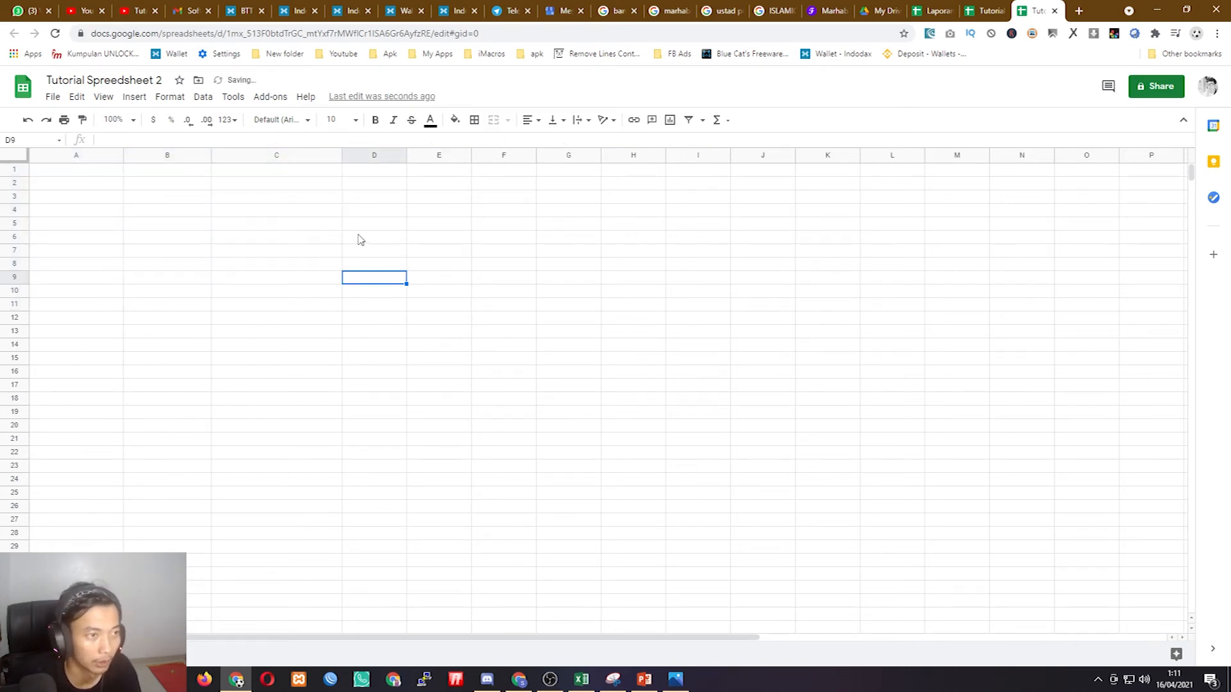
- Return to the Tutorial Dasar Spreedsheet source file and open its sharing settings
left_click(992, 8)
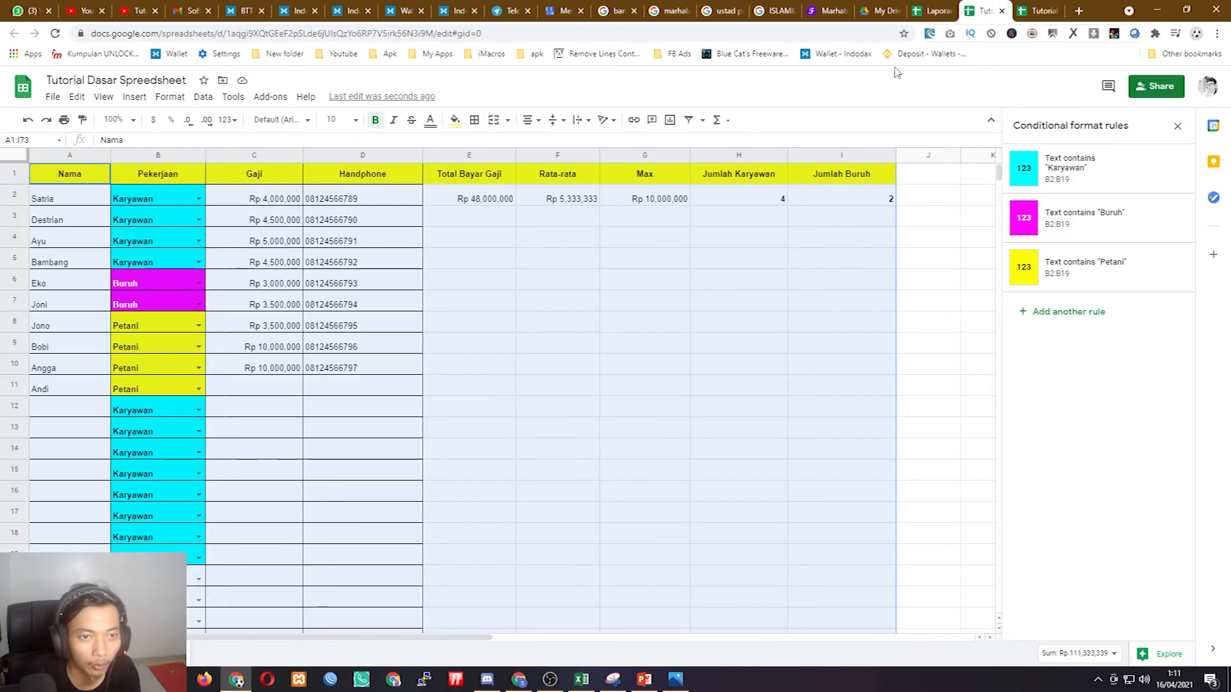
left_click(1041, 11)
left_click(983, 11)
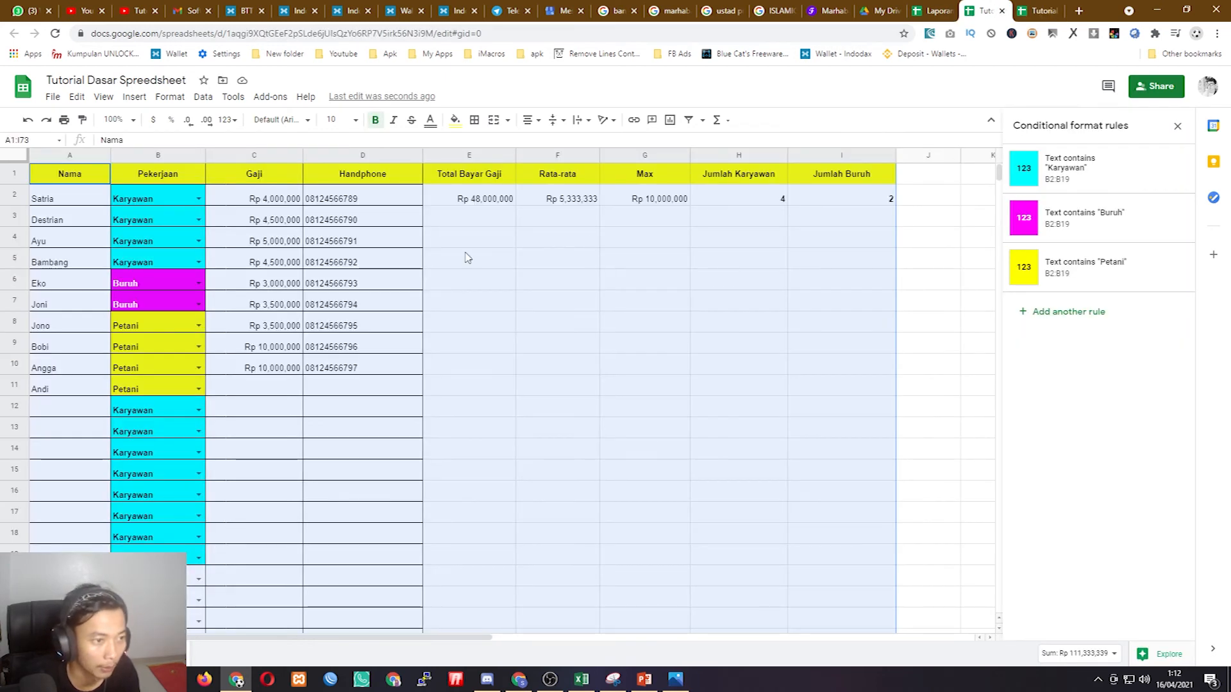
left_click(347, 259)
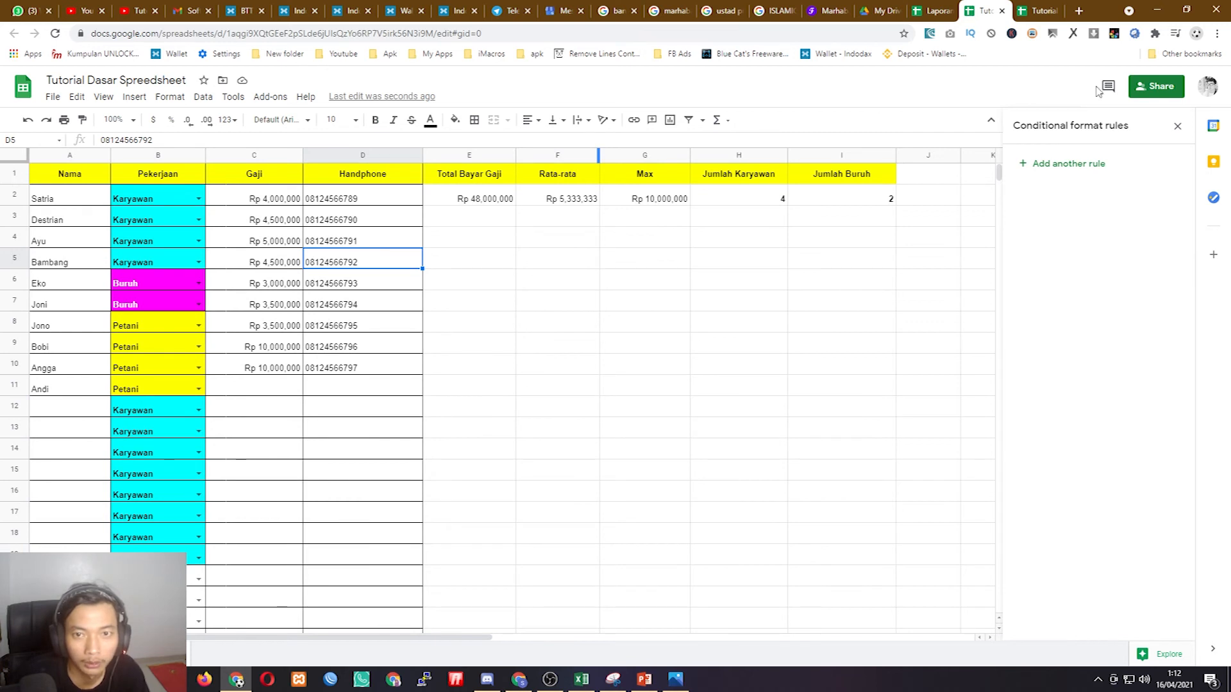
left_click(1156, 86)
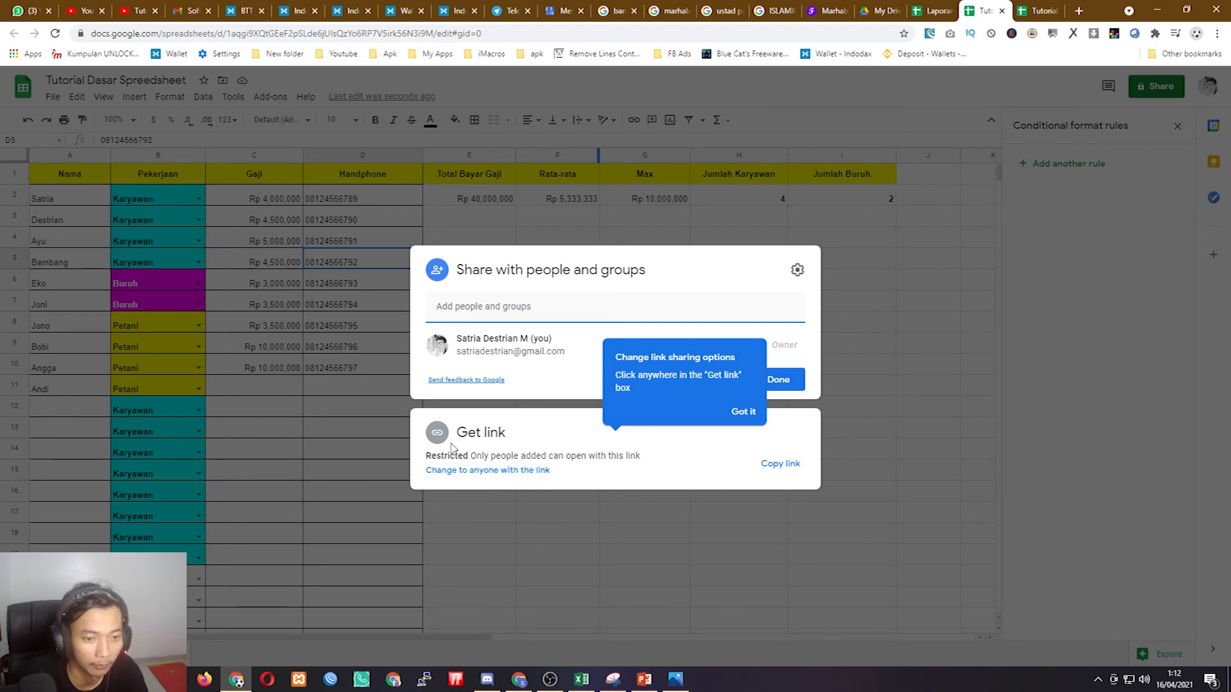
- Dismiss sharing, select the source's Nama, Pekerjaan and Gaji data A1:C11, then return to Tutorial Spreadsheet 2
left_click(882, 415)
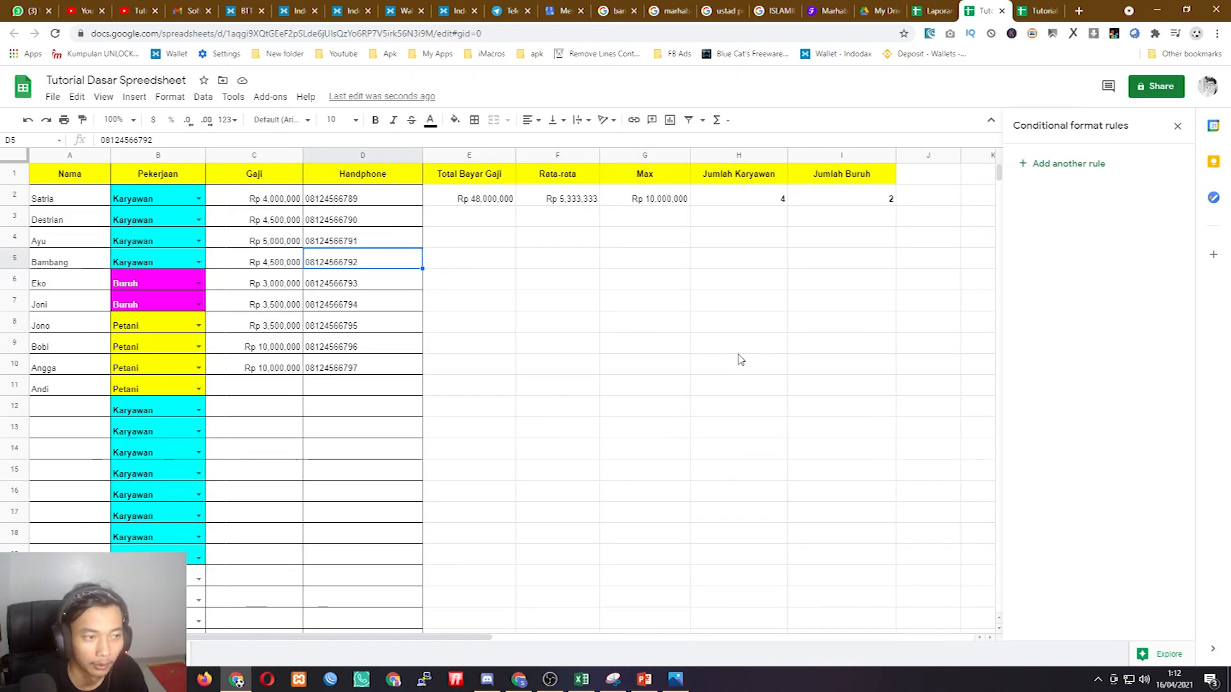
left_click(542, 327)
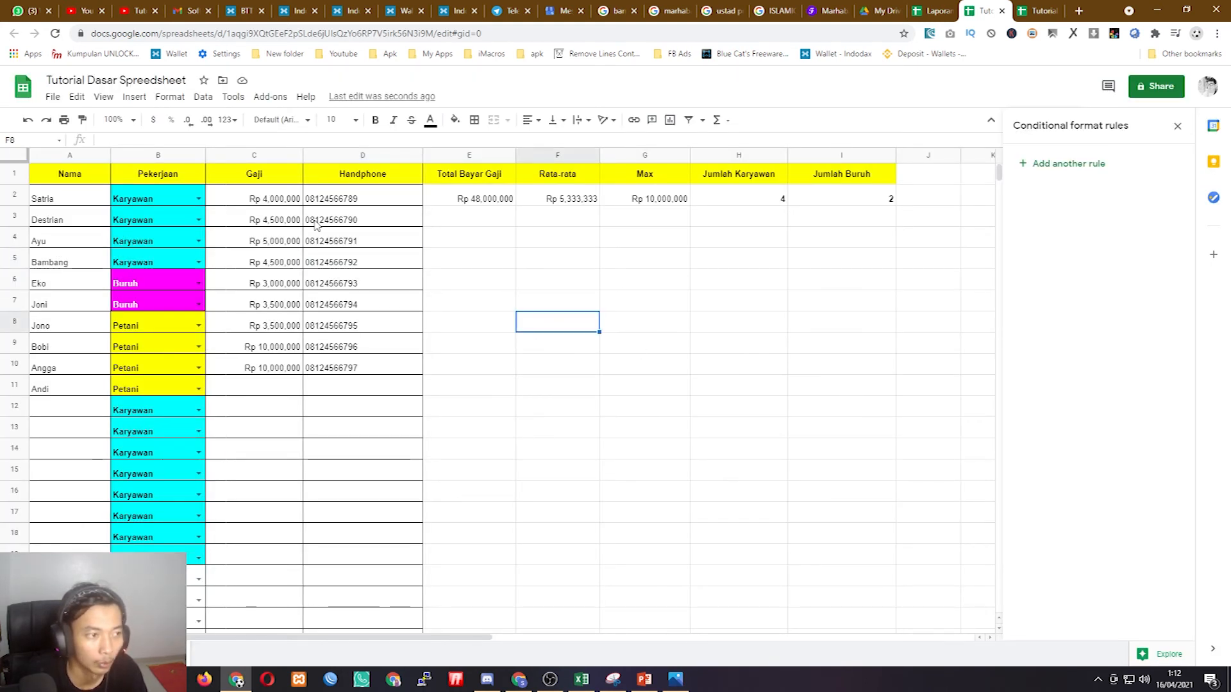
left_click(61, 179)
left_click_drag(59, 190, 275, 388)
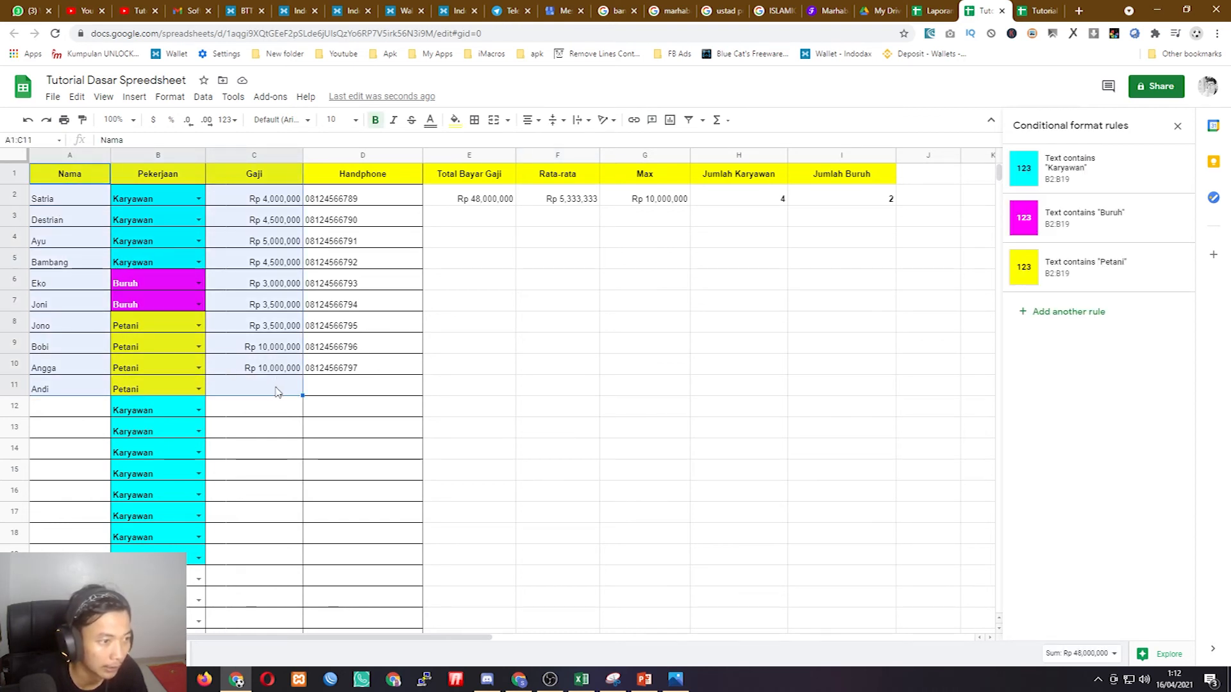
left_click(1036, 10)
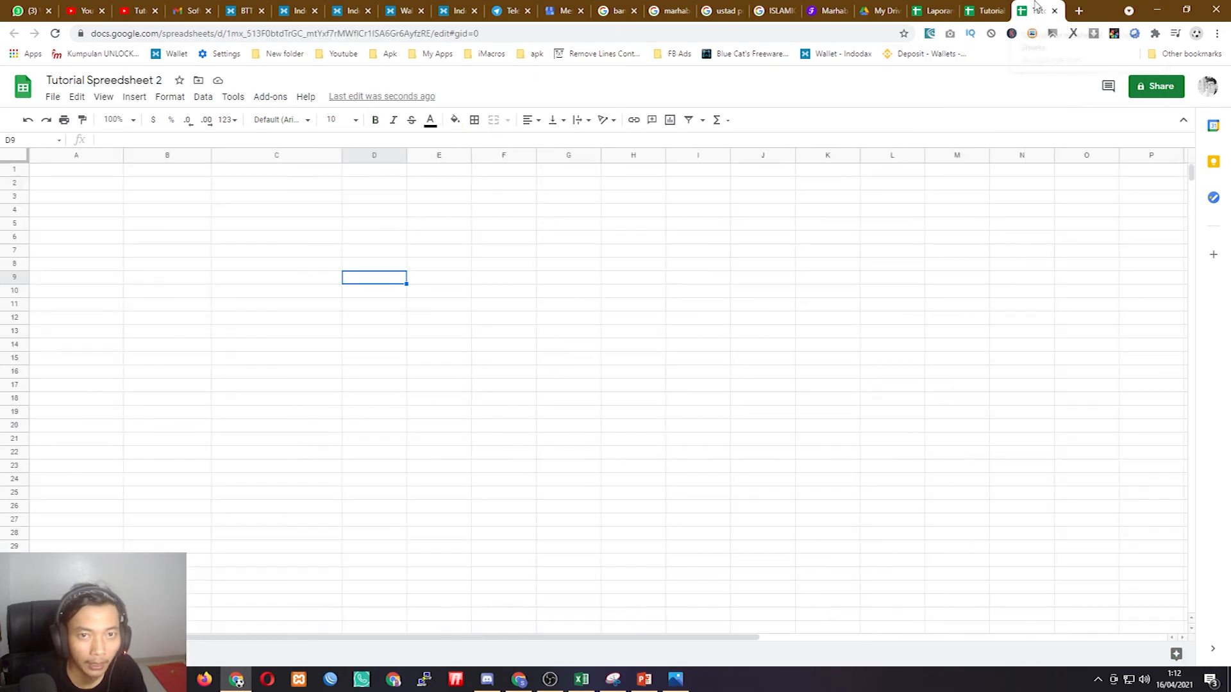
- Begin an IMPORTRANGE formula in A1 of Tutorial Spreadsheet 2 from the =impo suggestion
left_click(75, 170)
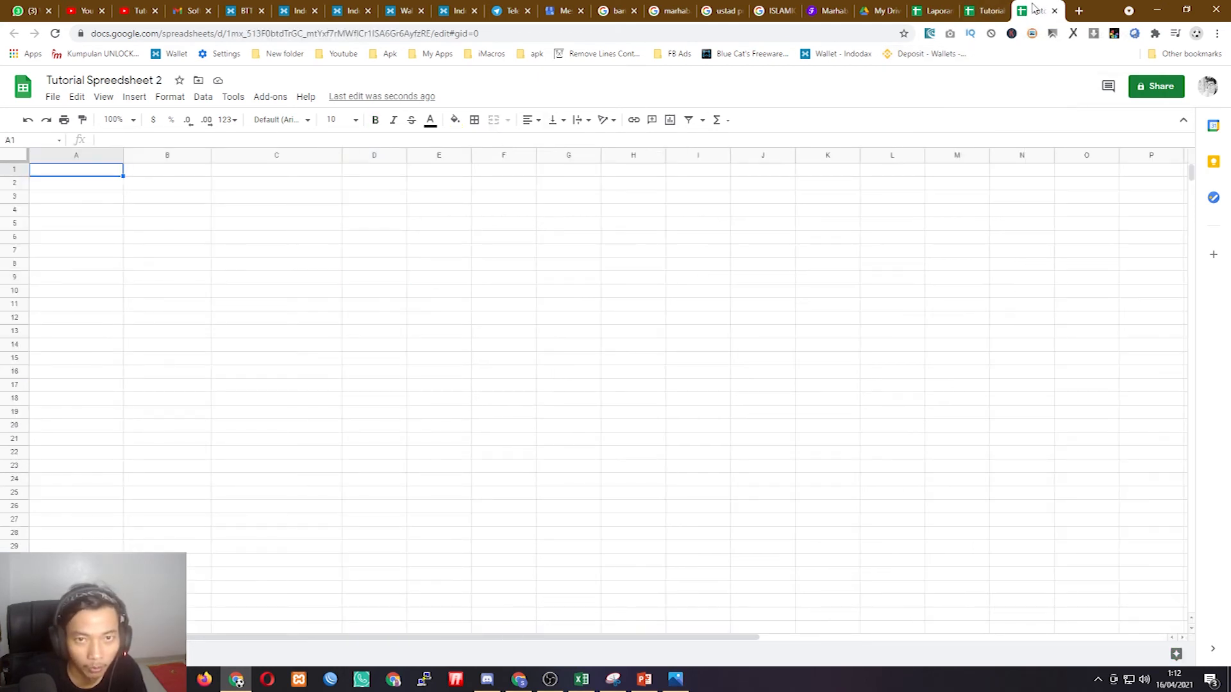
left_click(985, 10)
left_click(1036, 10)
left_click(985, 10)
left_click(1036, 10)
left_click(988, 9)
left_click(1036, 10)
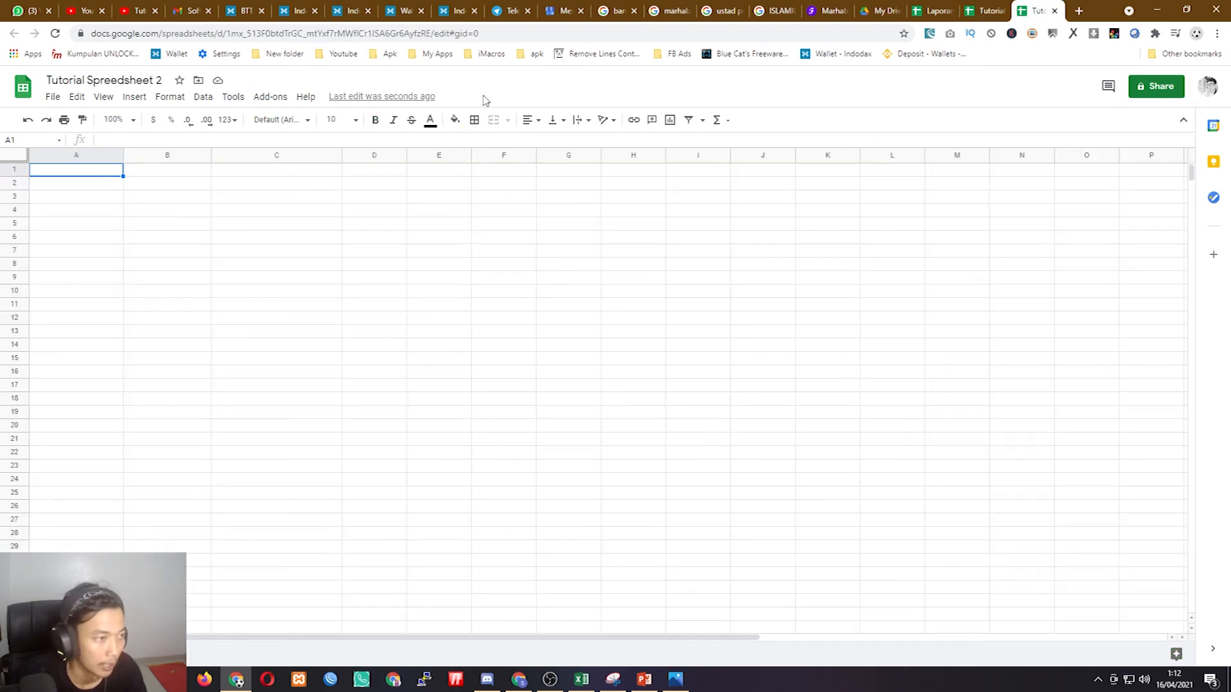
double_click(88, 172)
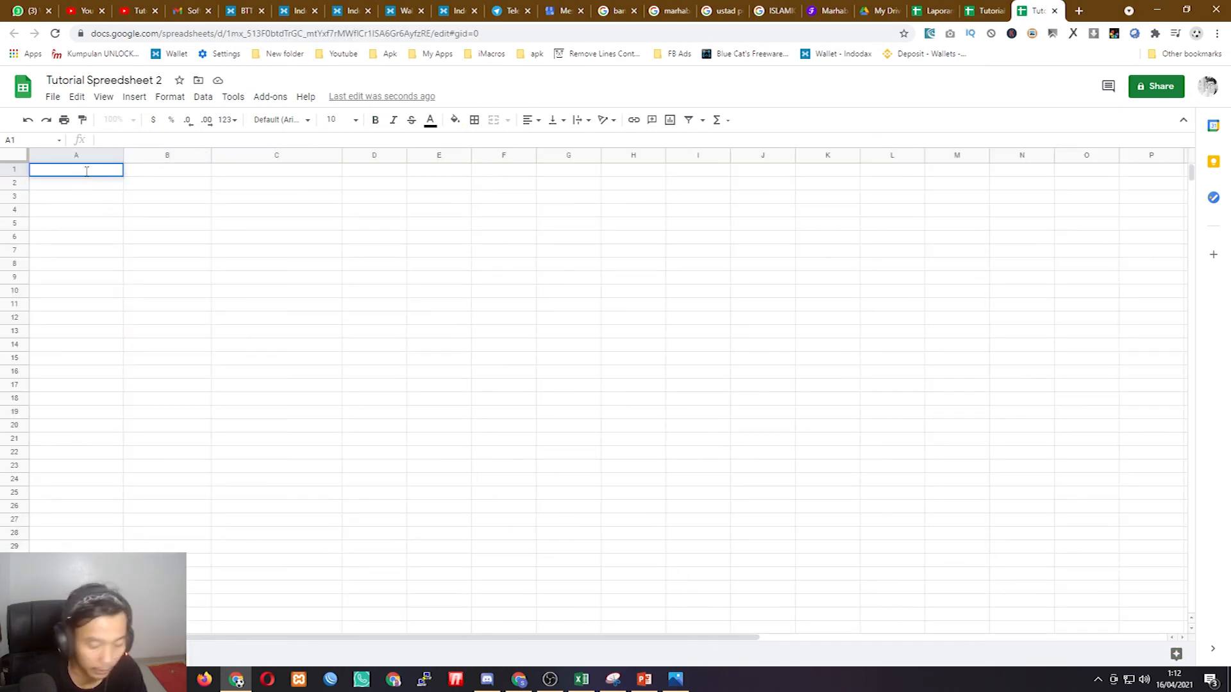
type("=")
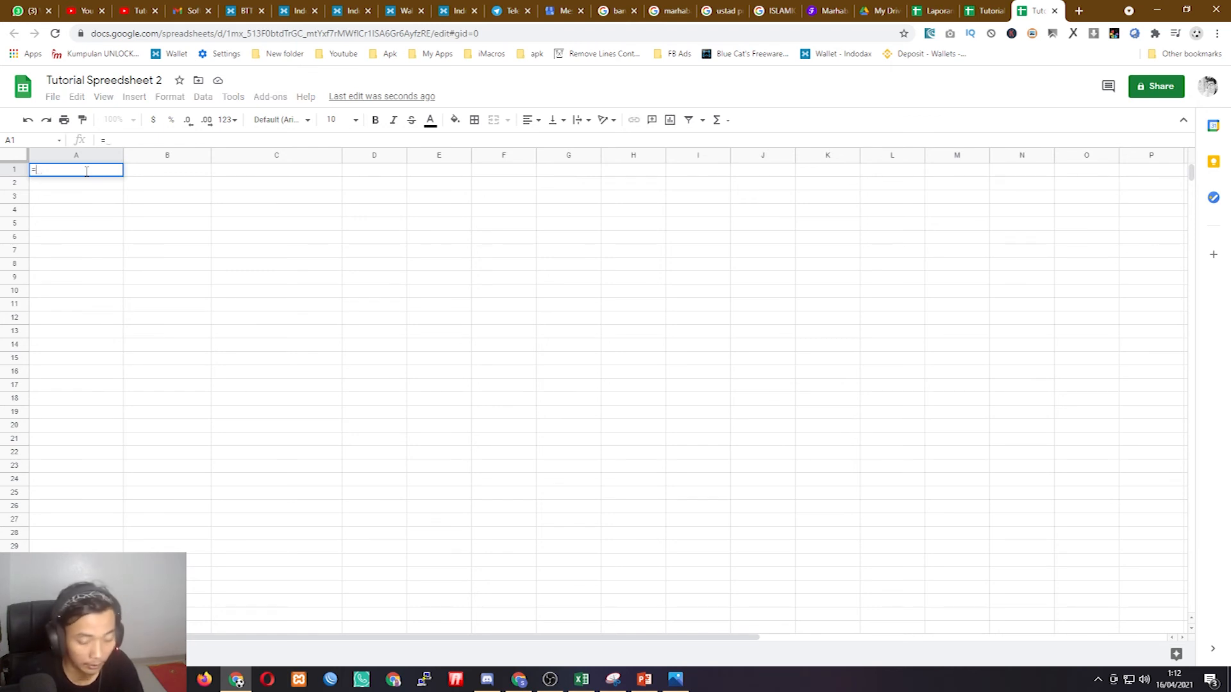
type("impo")
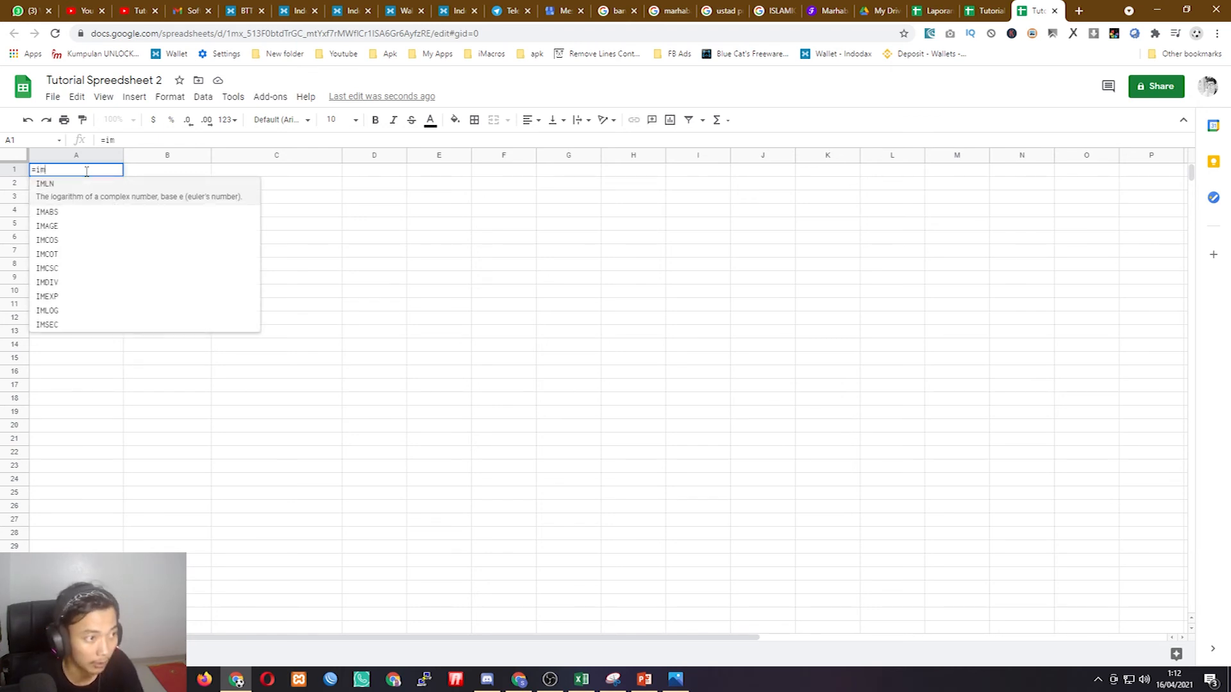
key("Down")
key("Down")
key("Down")
key("Down")
key("Down")
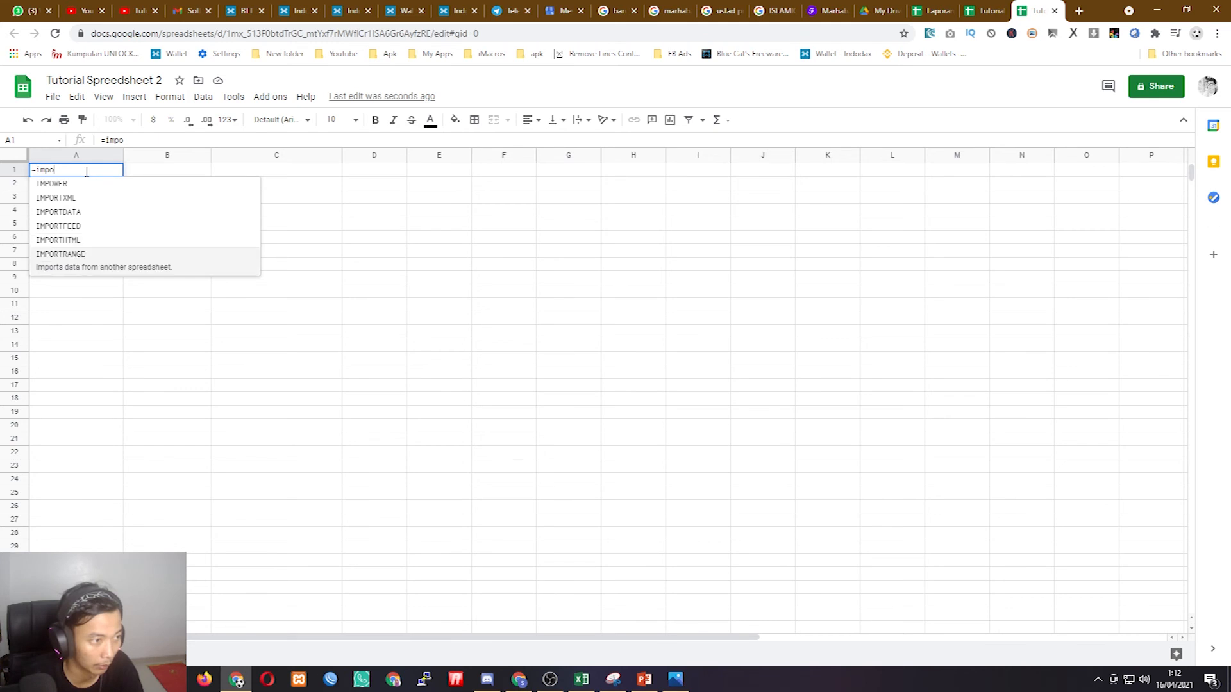
key("Tab")
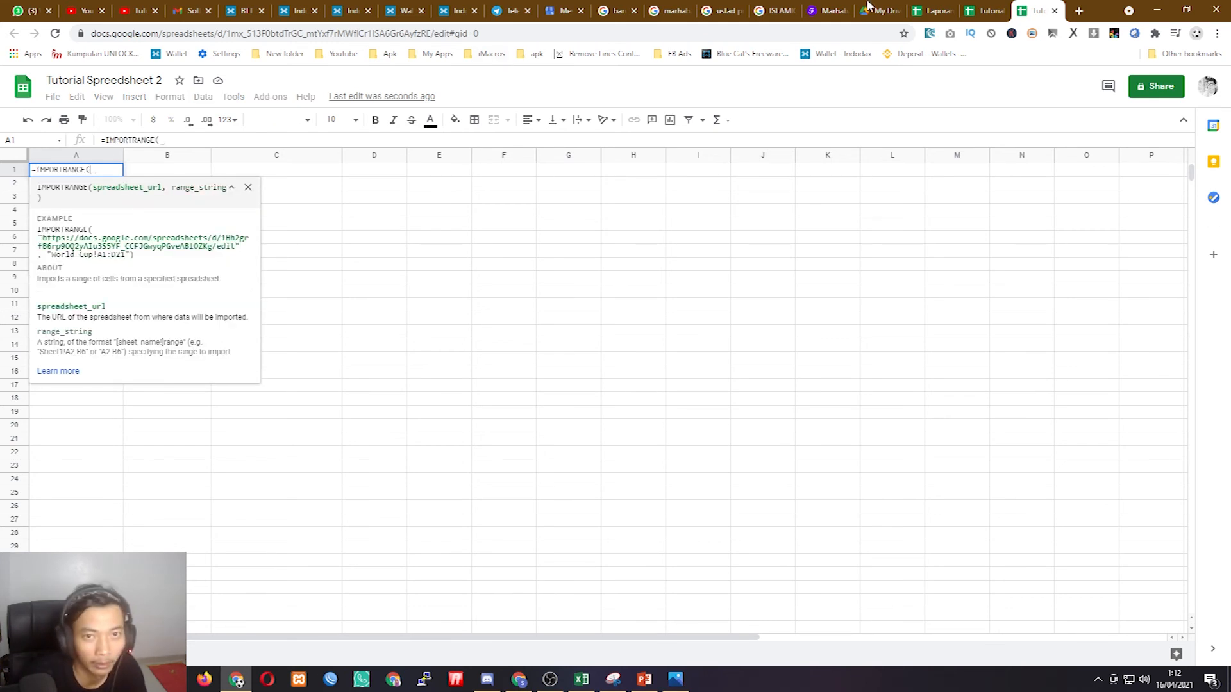
- Copy the source spreadsheet's web address from the address bar
key("ctrl+shift+Tab")
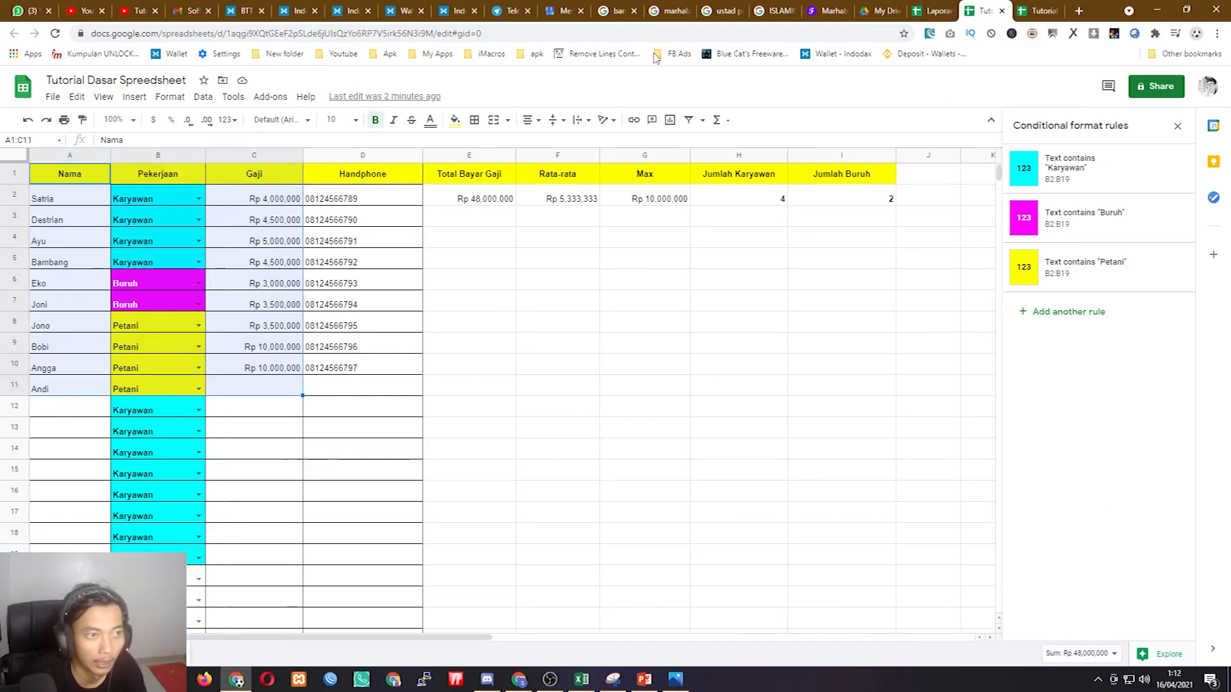
left_click(511, 33)
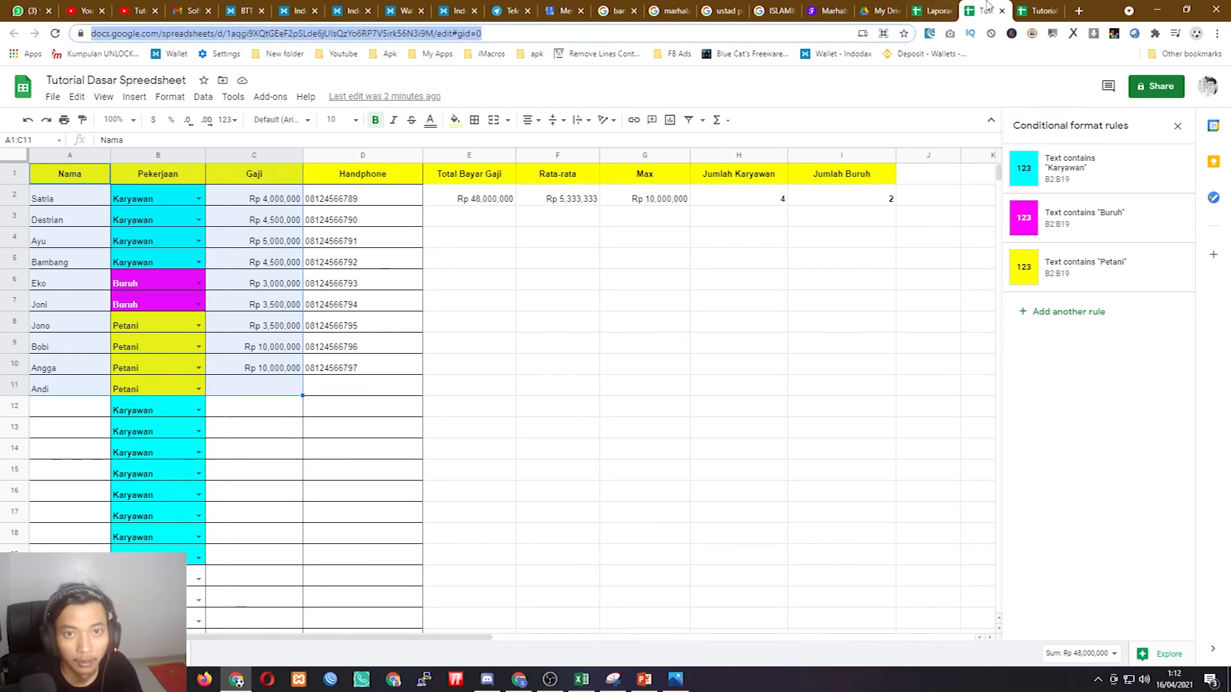
left_click(1045, 9)
- Complete the formula with the pasted source address and range "Databasekaryawan!A1:C10"
type("\"")
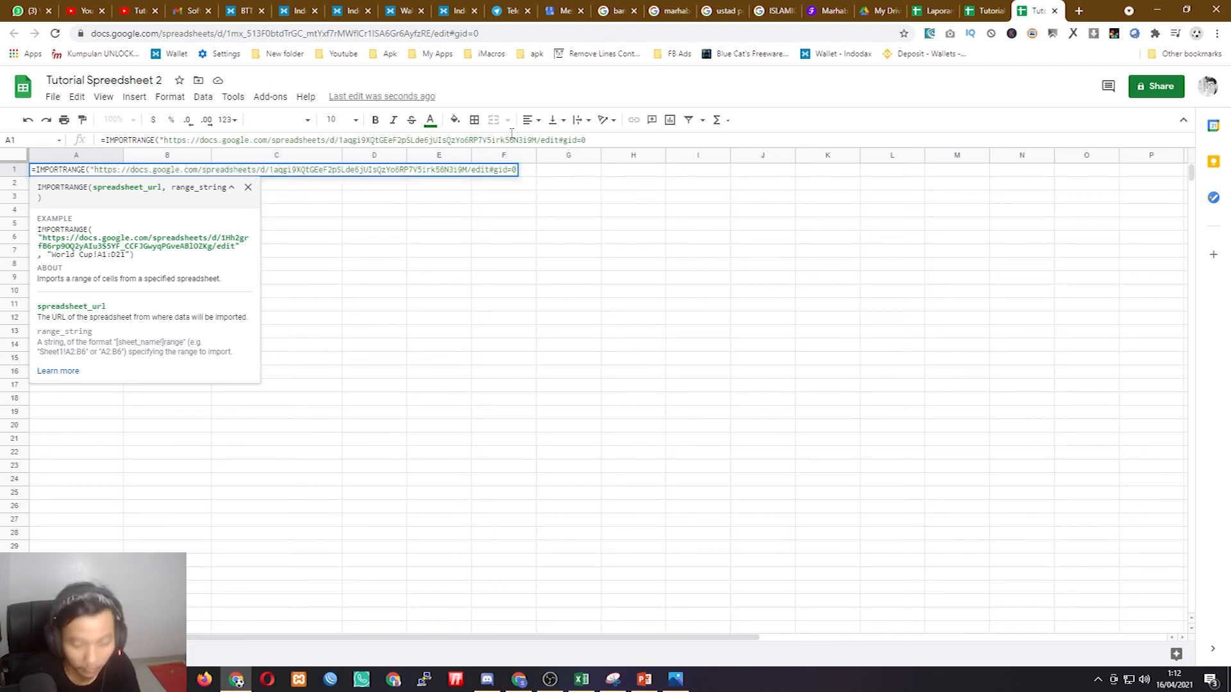
type("\",")
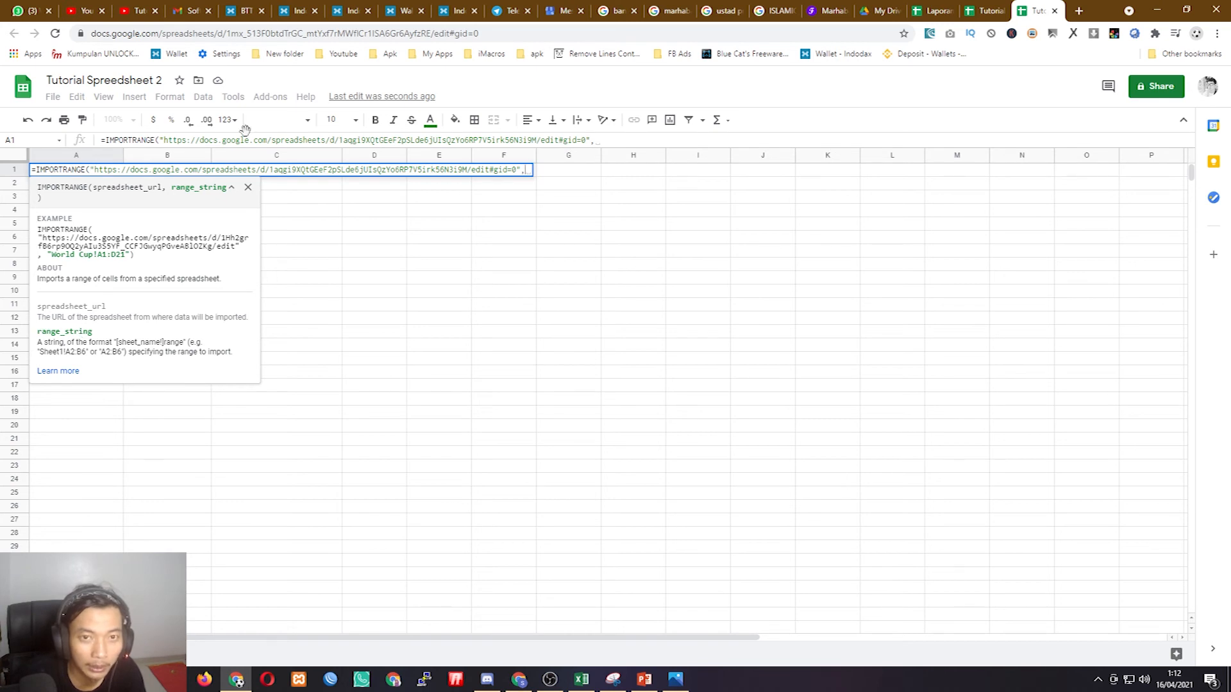
left_click(986, 11)
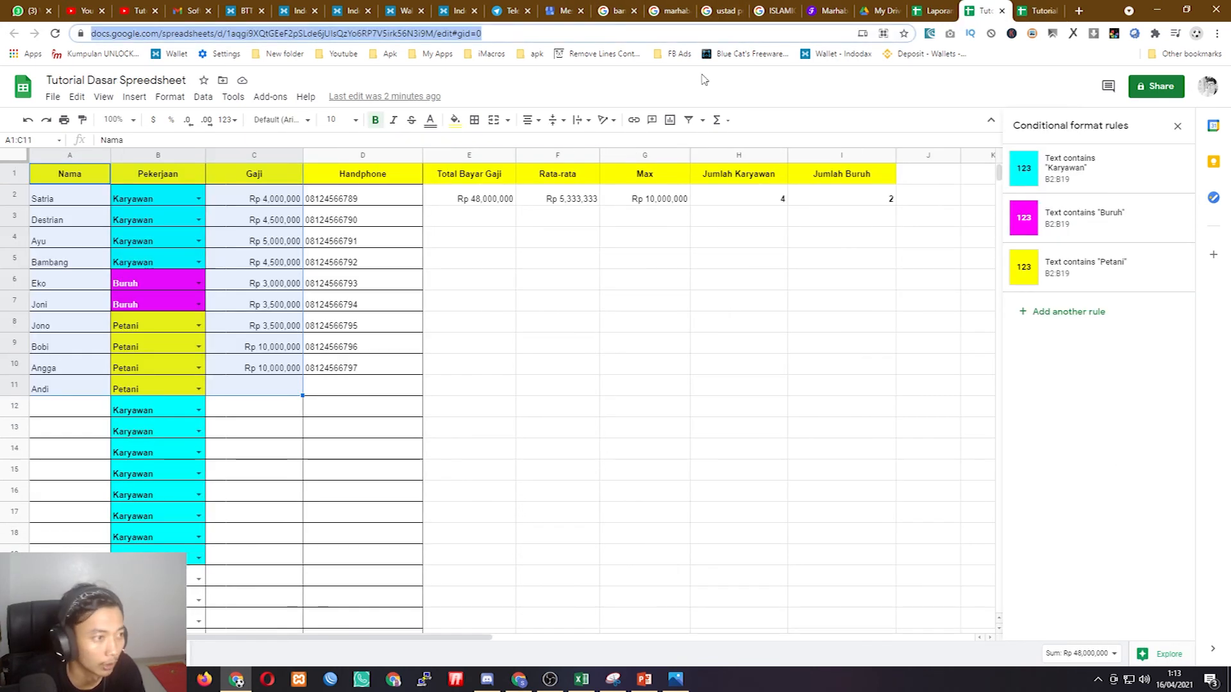
left_click(78, 174)
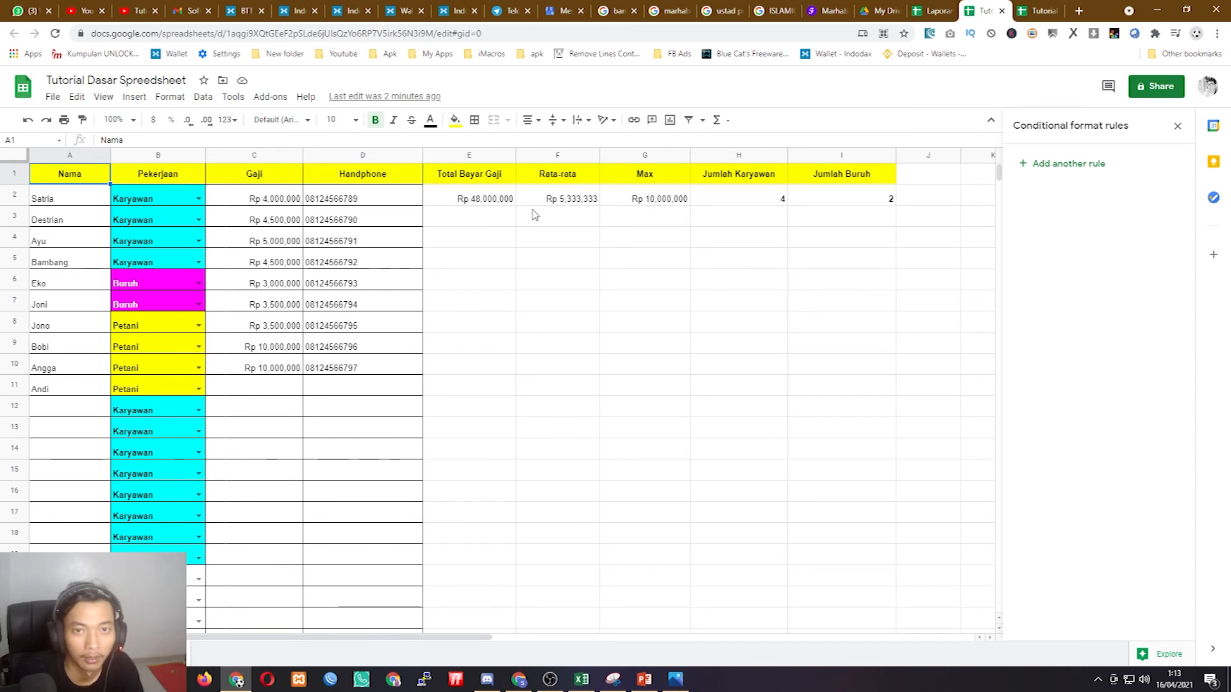
left_click(1029, 10)
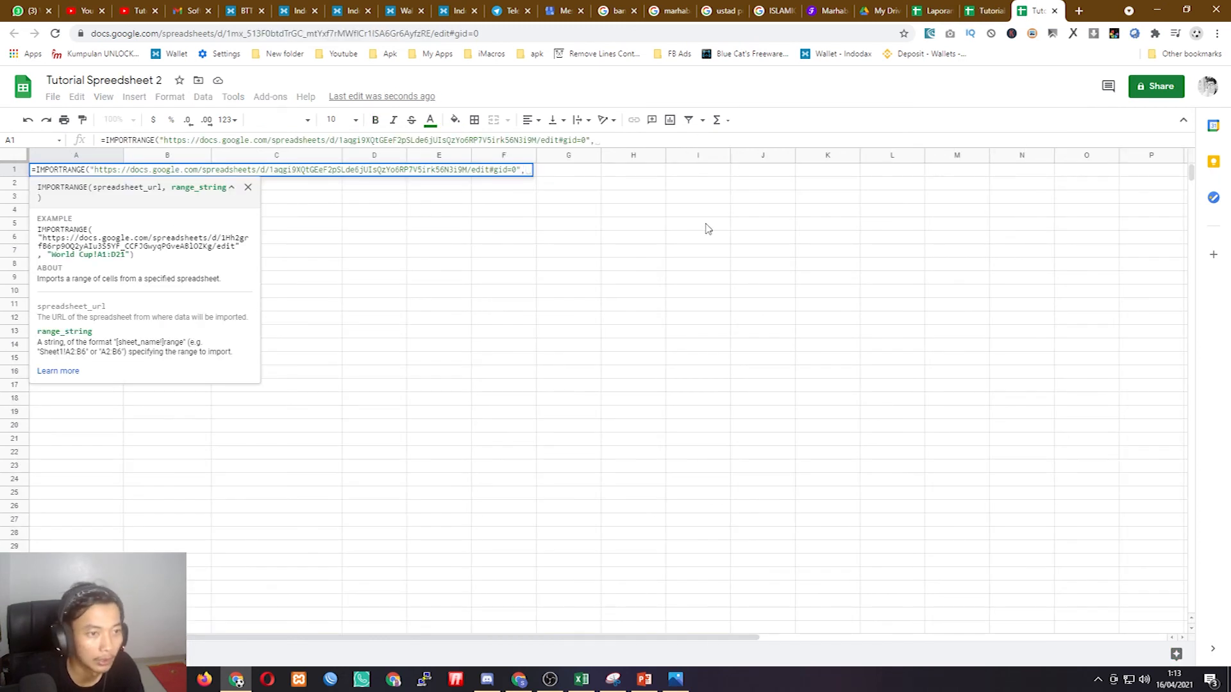
type("\"")
type("Dat")
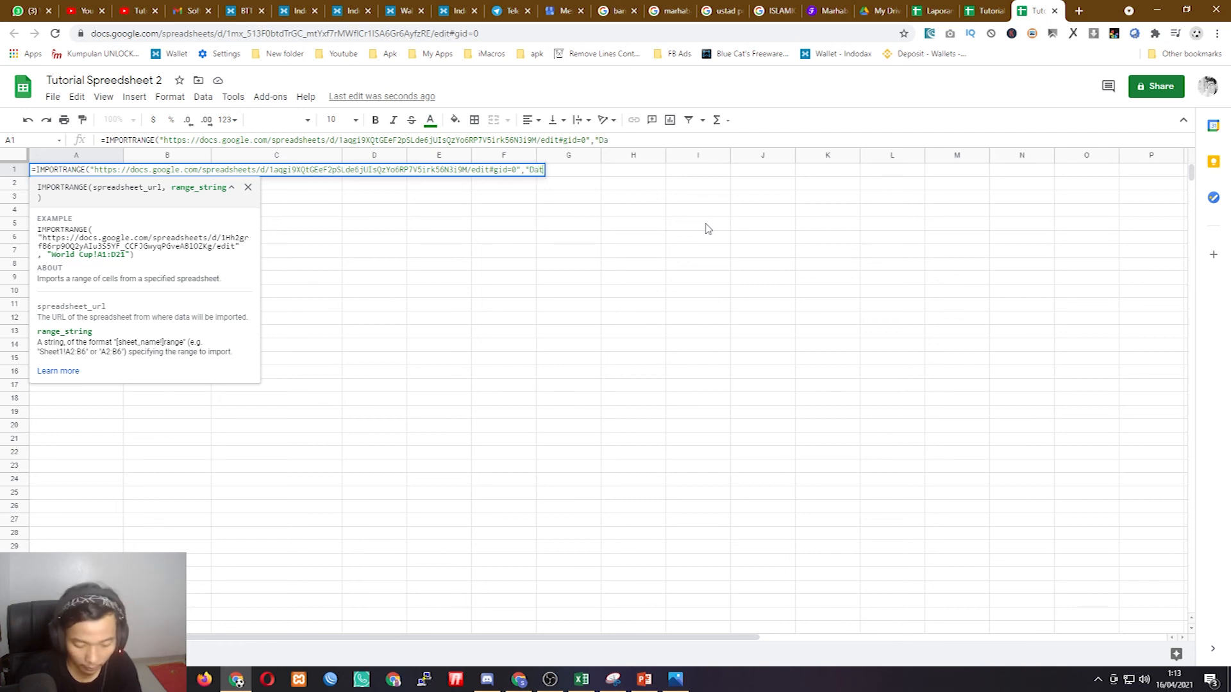
type("abasekaryawan")
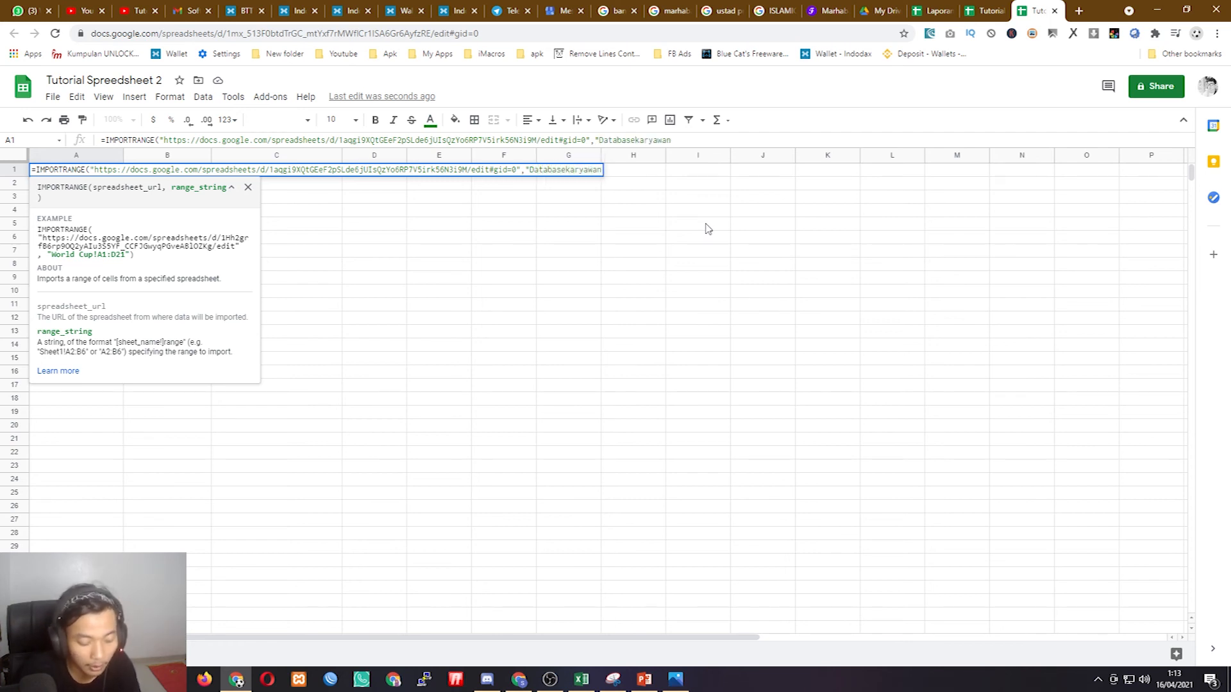
type("!")
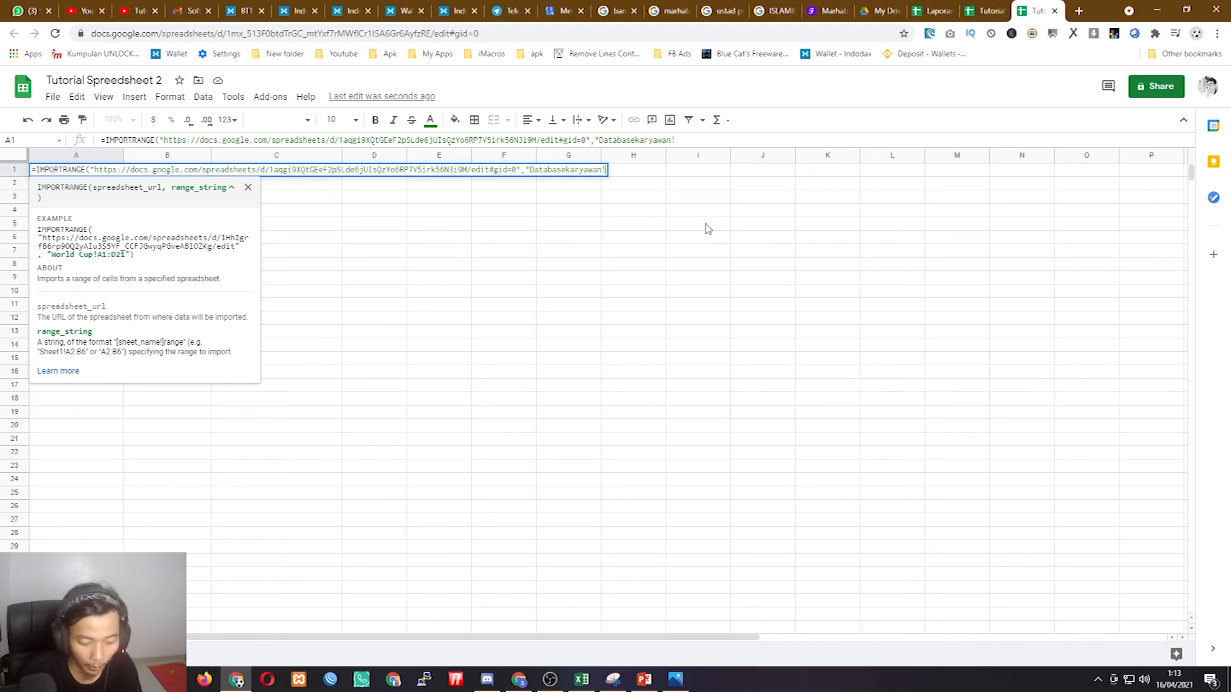
type("A1")
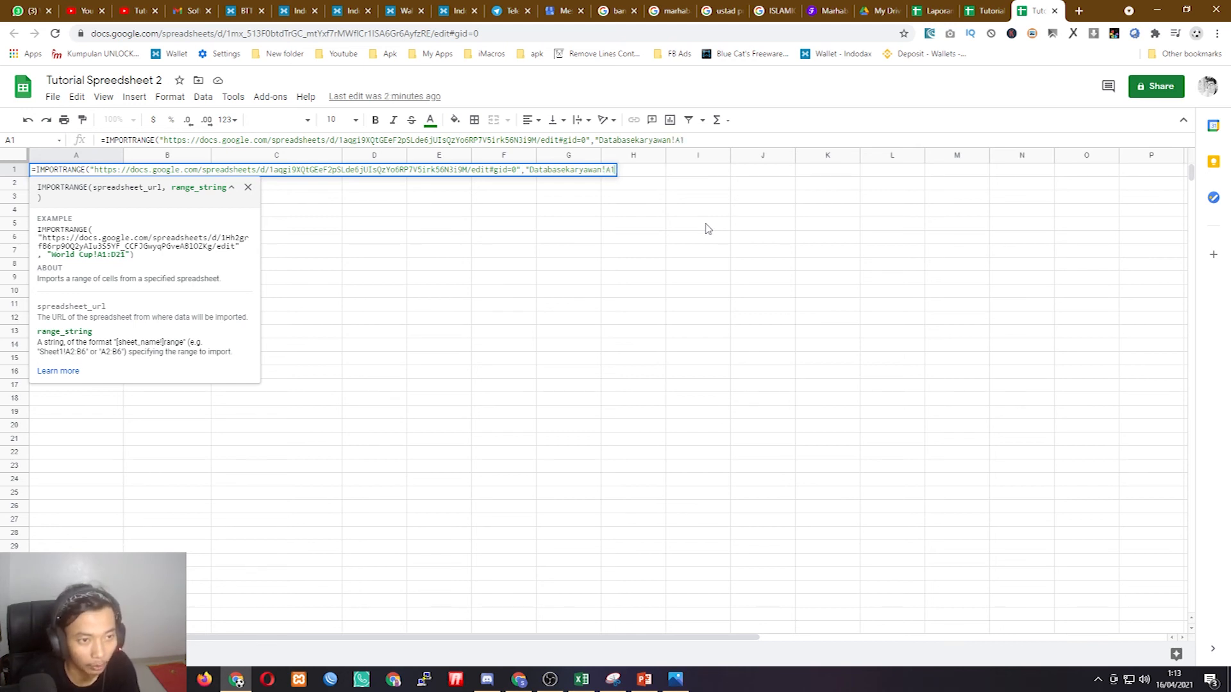
type(":C10")
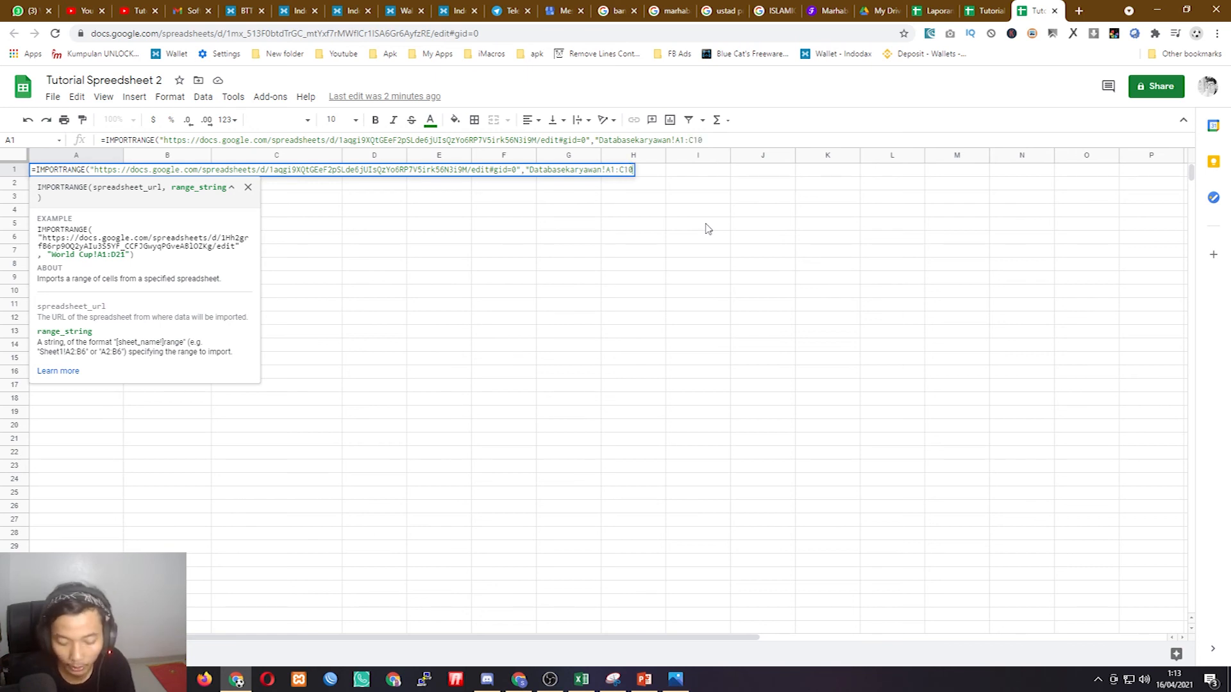
type("\"")
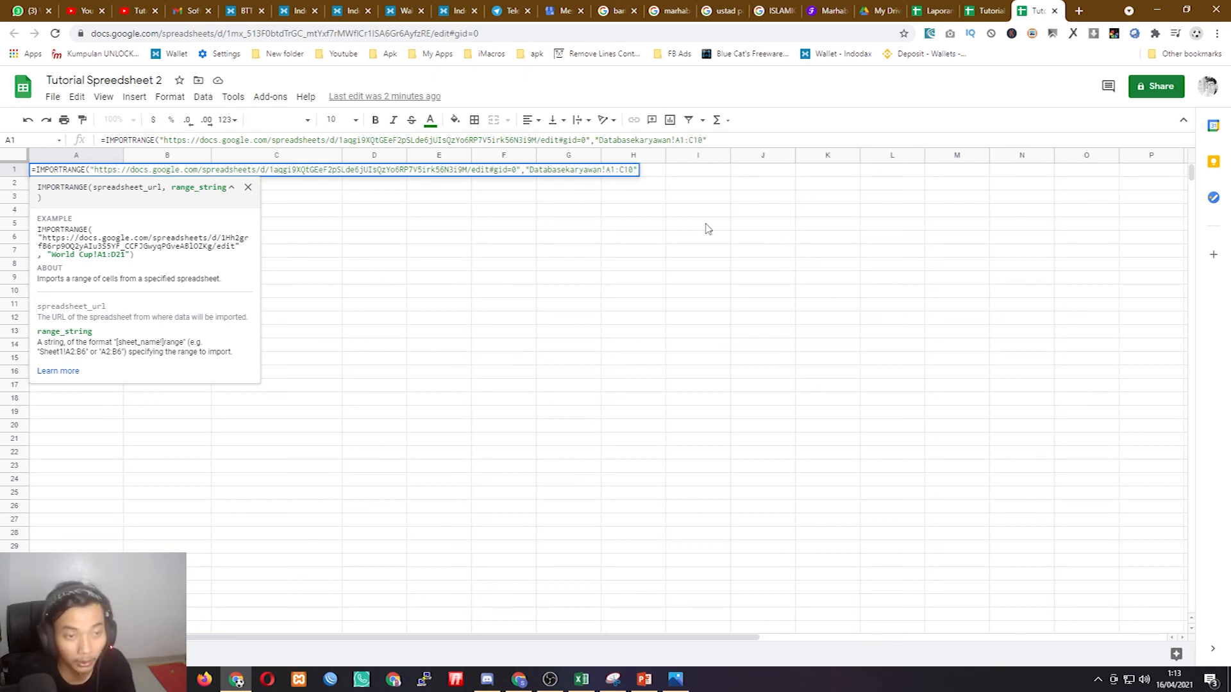
type(")")
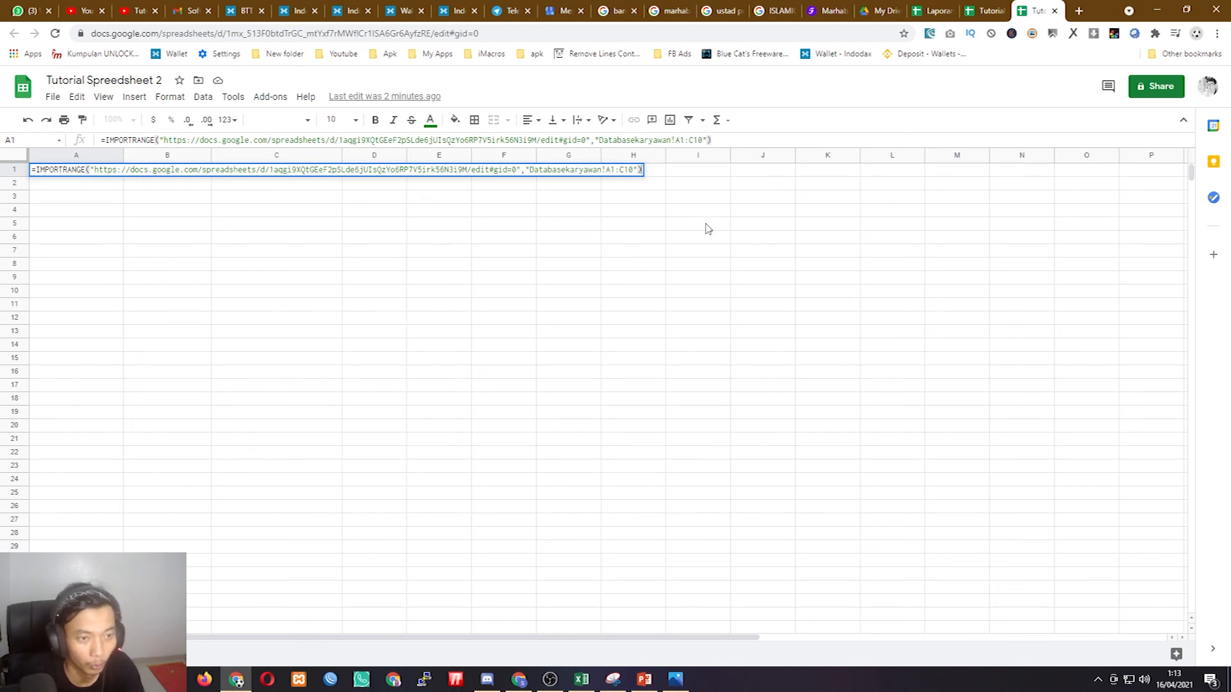
- Commit the IMPORTRANGE formula and widen column A to fit the names
key("Return")
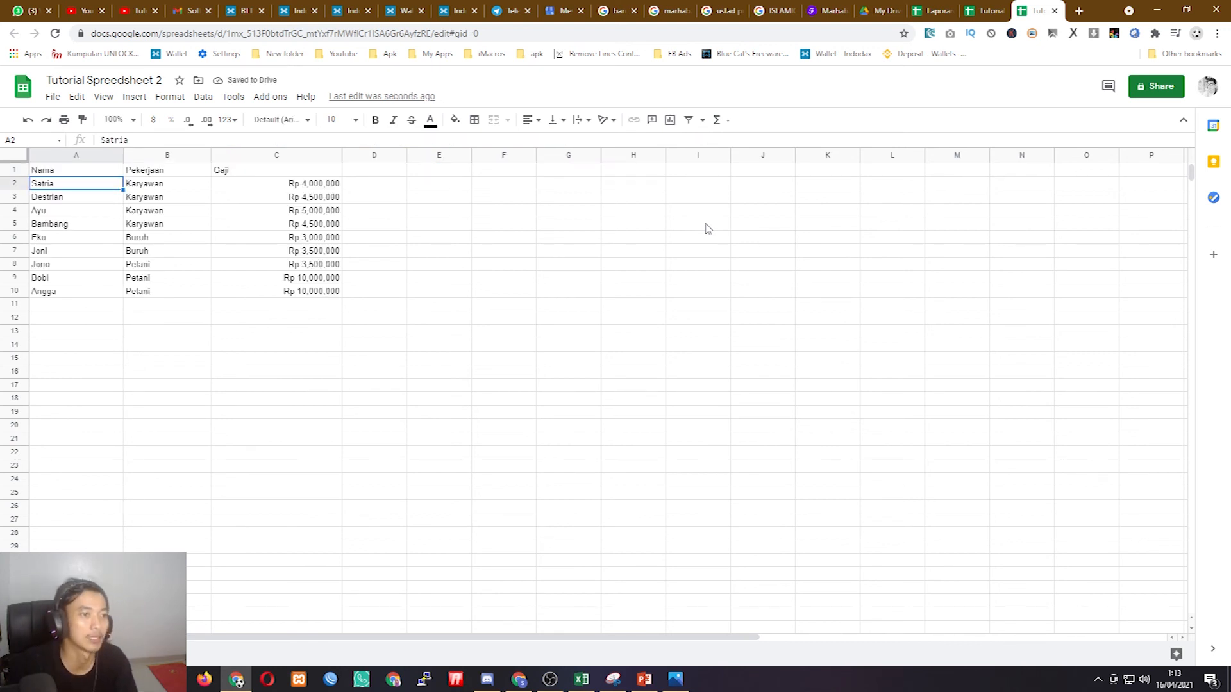
left_click(197, 188)
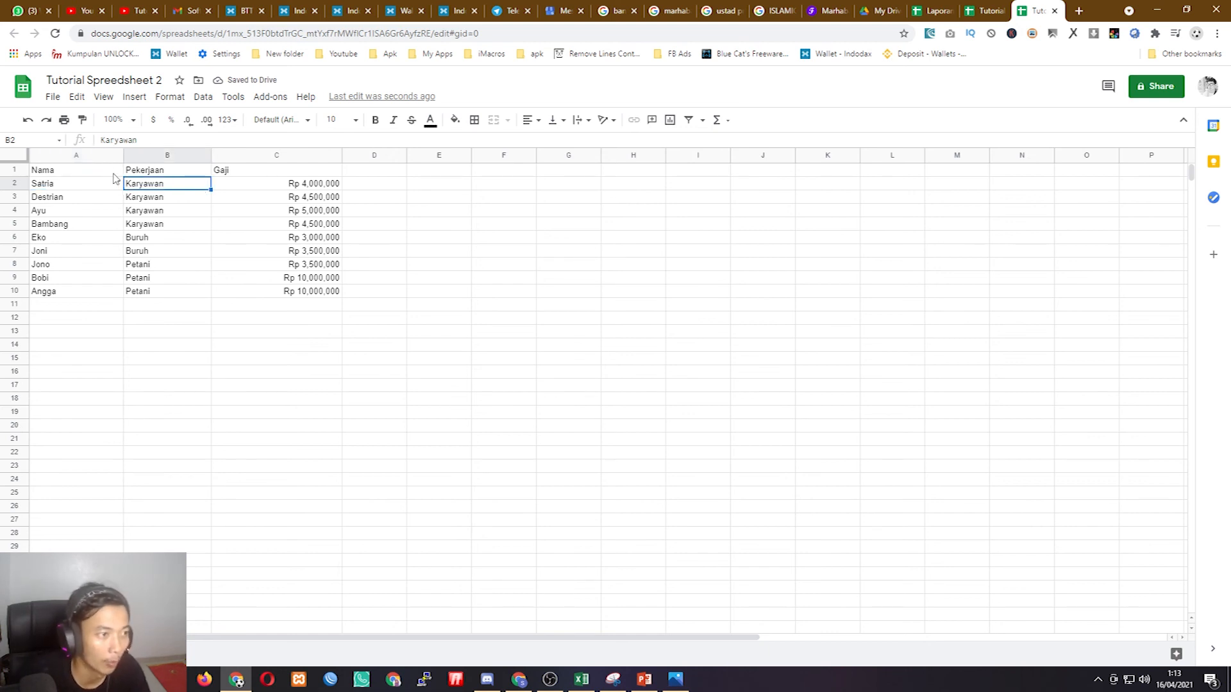
left_click_drag(124, 155, 270, 164)
left_click(272, 170)
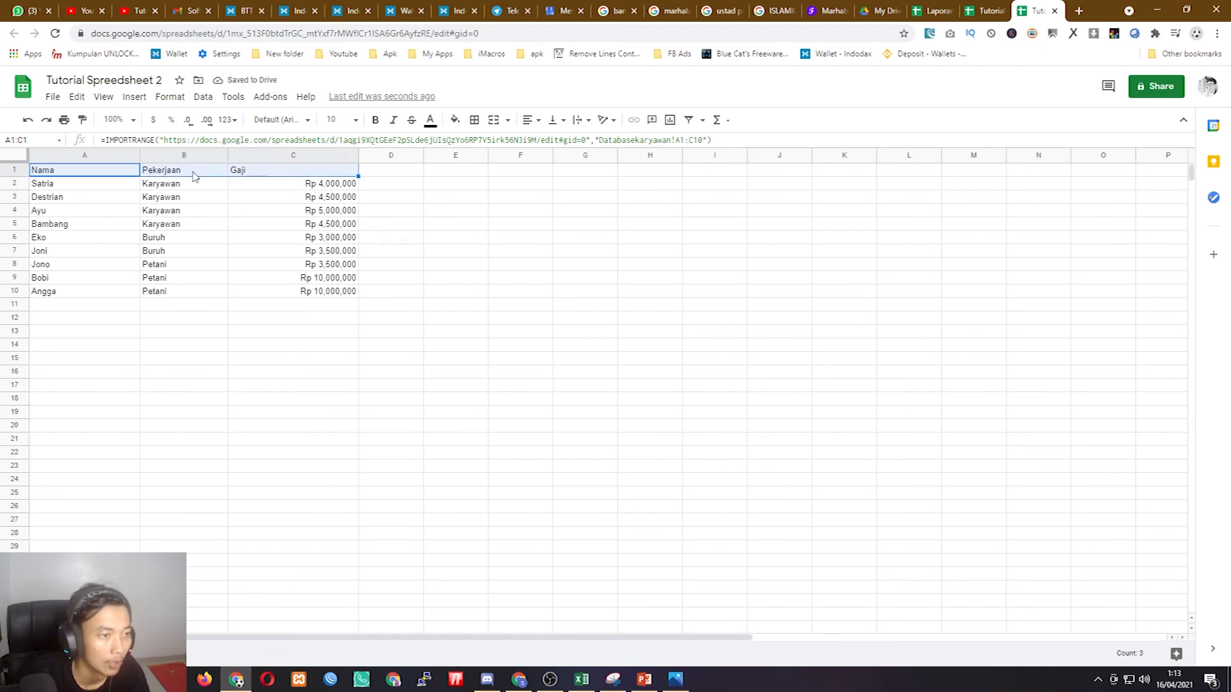
- Inspect the imported Pekerjaan and Gaji values, then switch to the Tutorial Dasar Spreedsheet source
left_click(154, 184)
key("ctrl+c")
left_click(174, 170)
left_click_drag(78, 172, 317, 170)
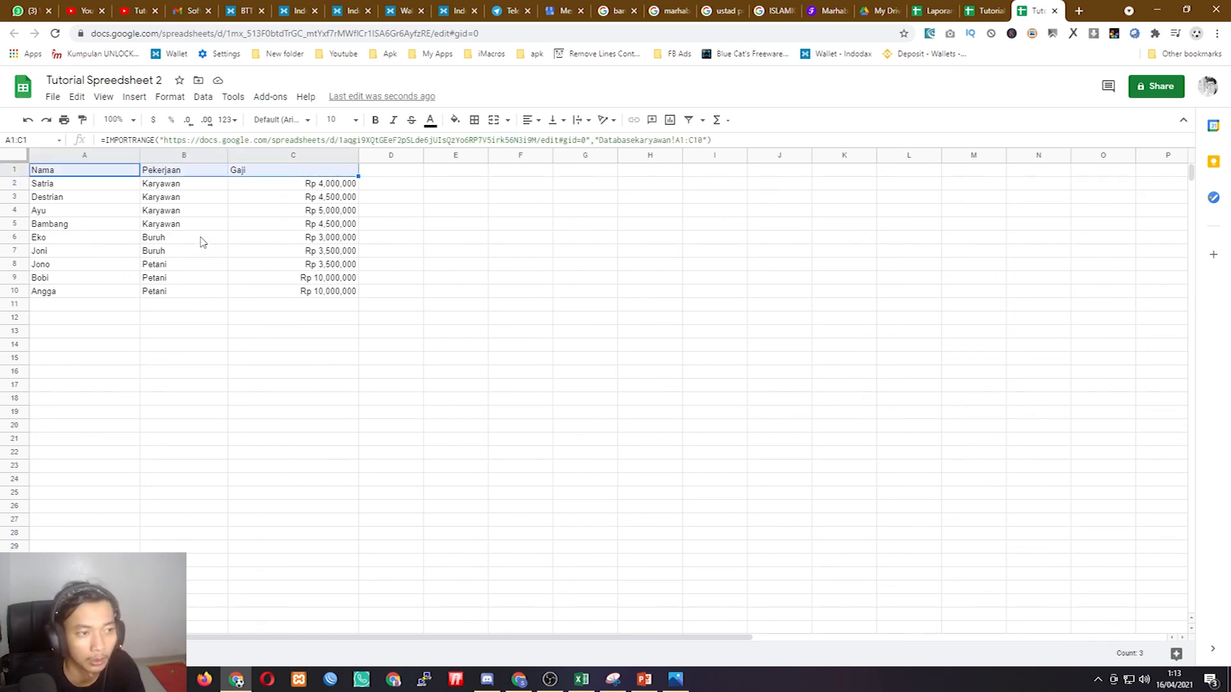
left_click(226, 223)
left_click(275, 172)
left_click(284, 196)
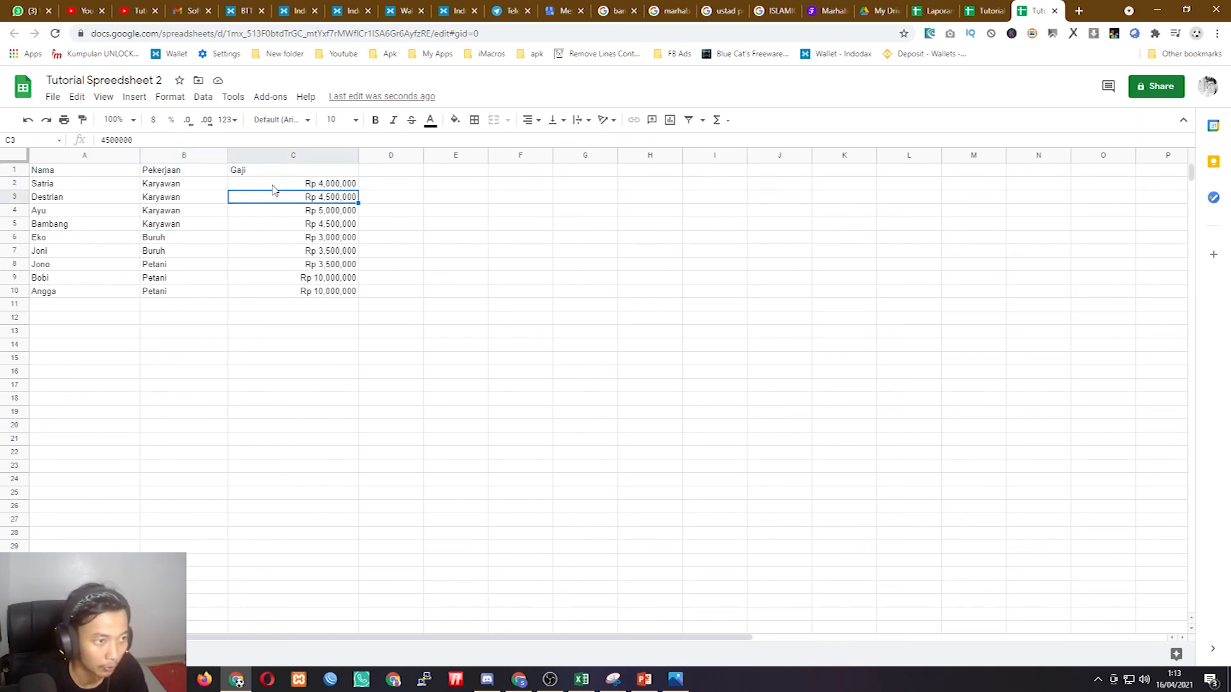
left_click(81, 172)
left_click(271, 178)
left_click(287, 187)
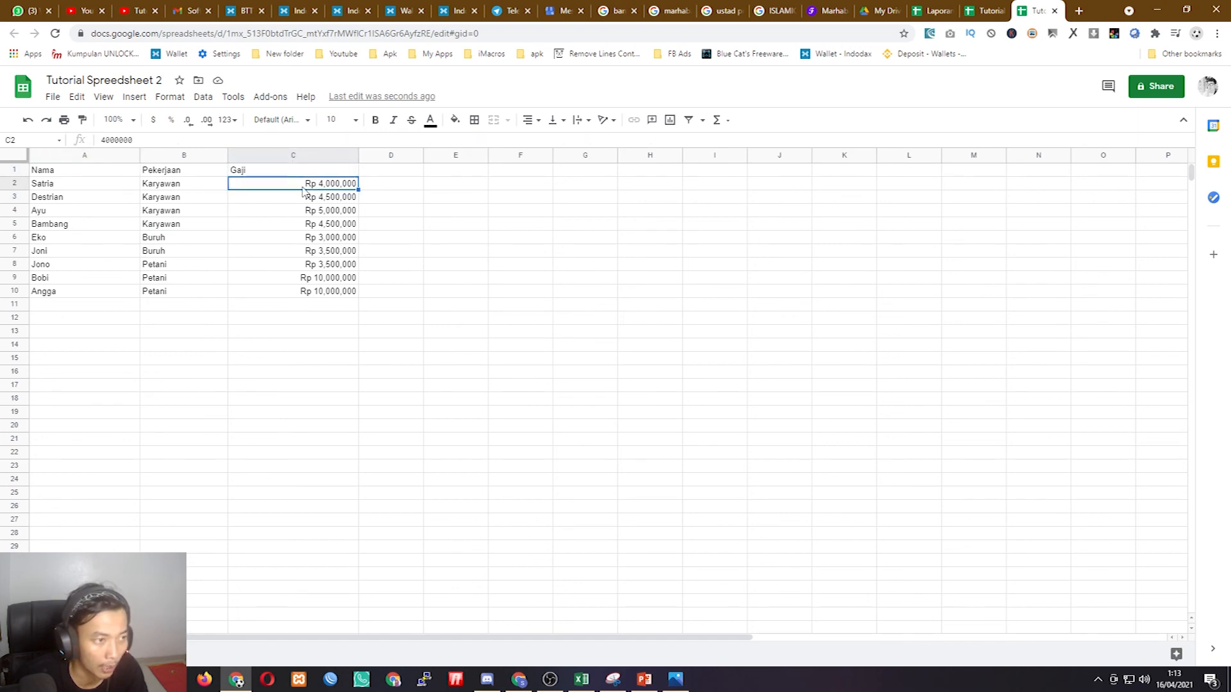
left_click(298, 221)
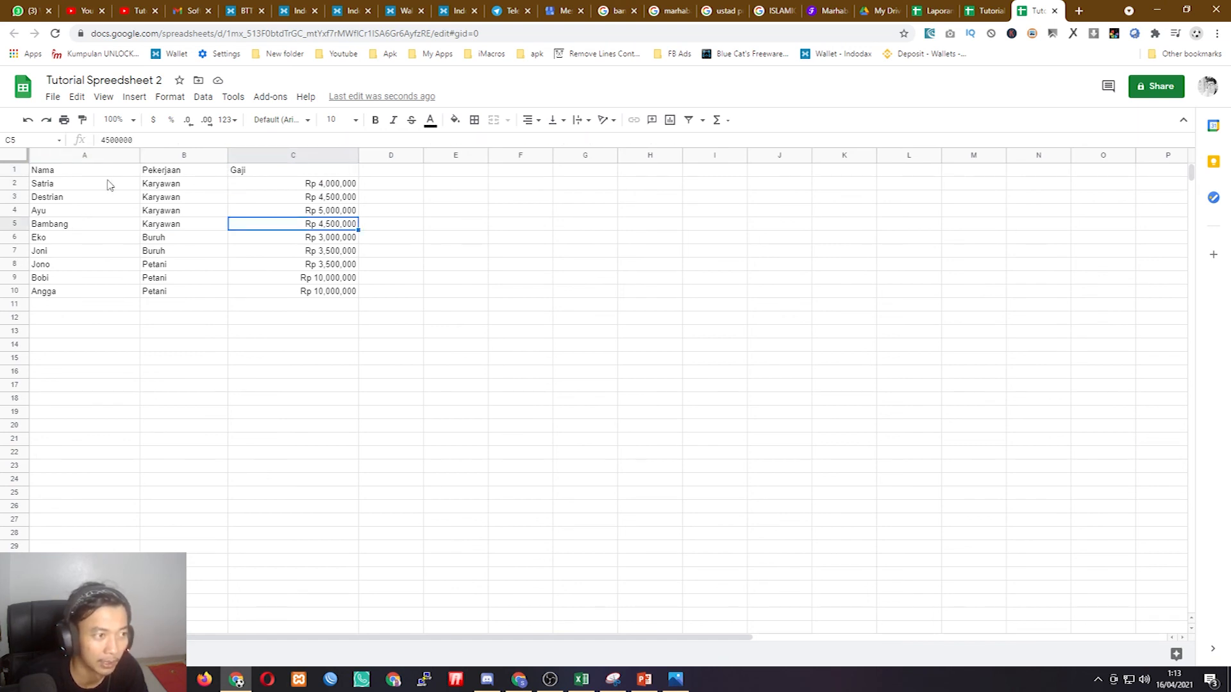
left_click(82, 185)
left_click(988, 11)
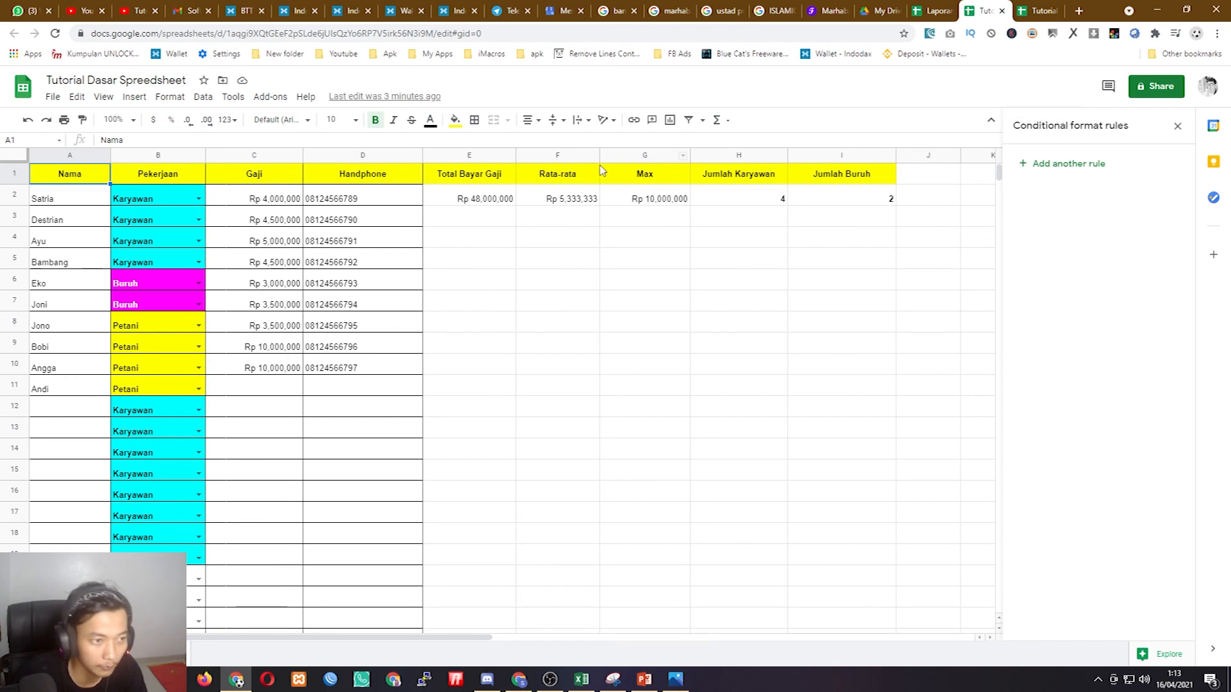
- In the source sheet, change the salary in C2 to 4,500,000
left_click(269, 203)
double_click(277, 203)
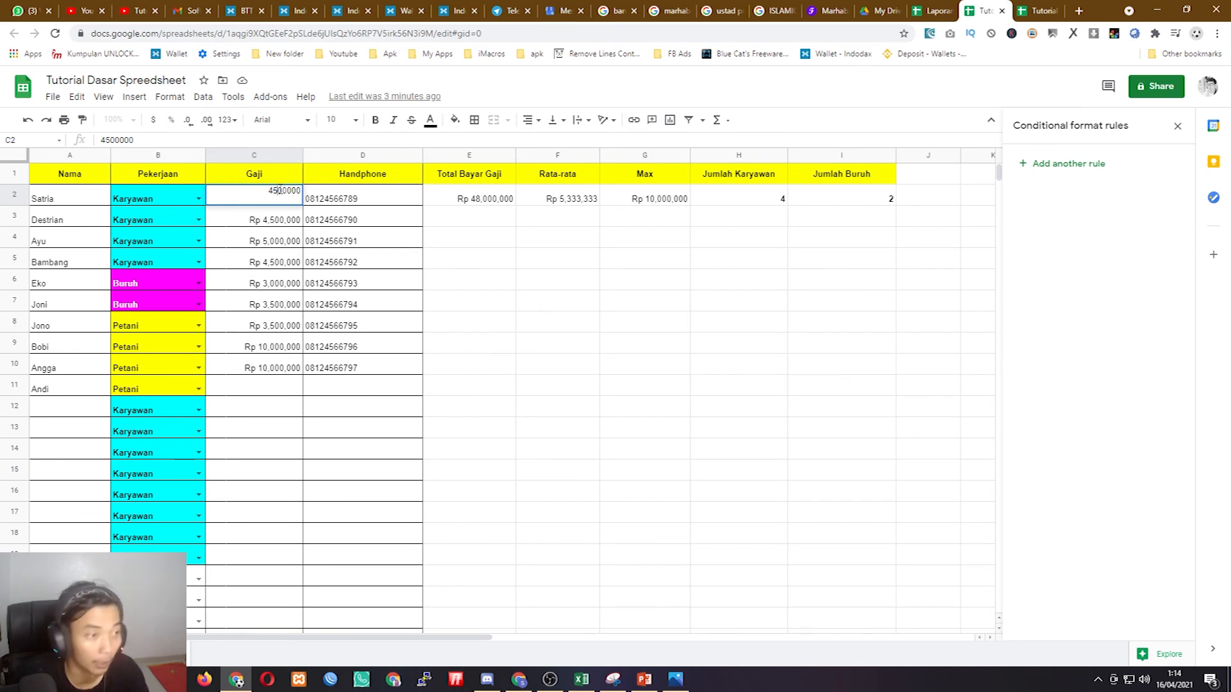
key("Return")
left_click(281, 193)
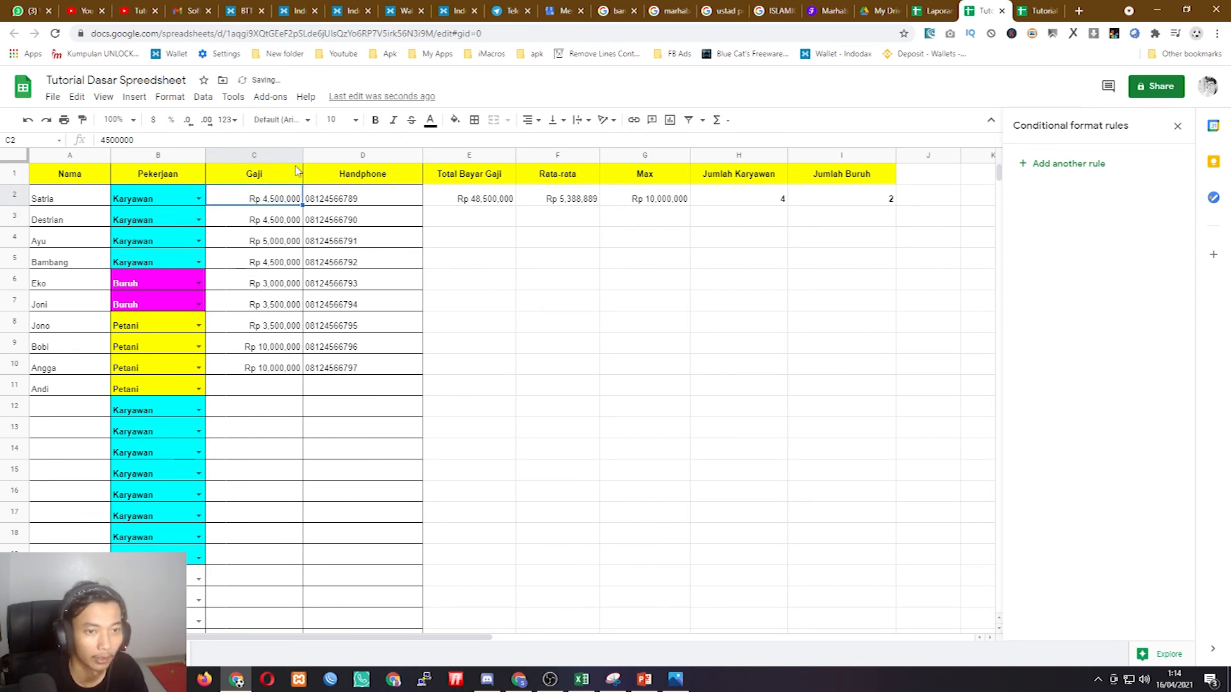
- In Tutorial Spreedsheet 2, check that the imported salaries reflect the 4,500,000 change
left_click(1038, 10)
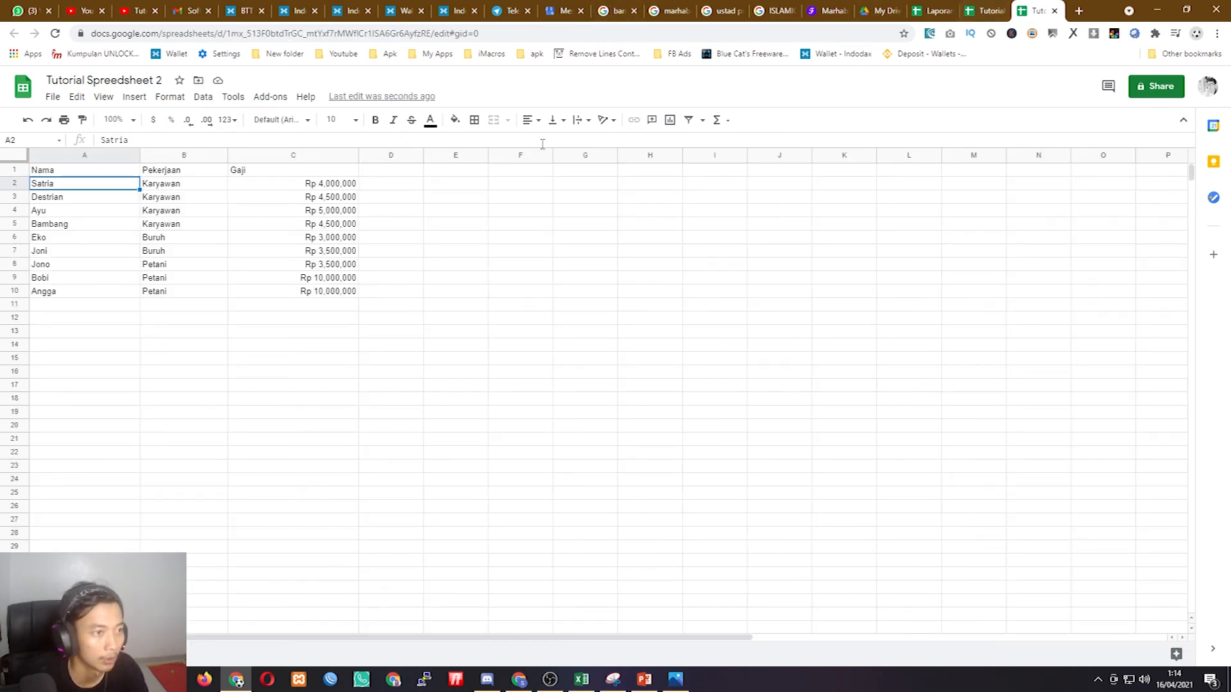
left_click(334, 187)
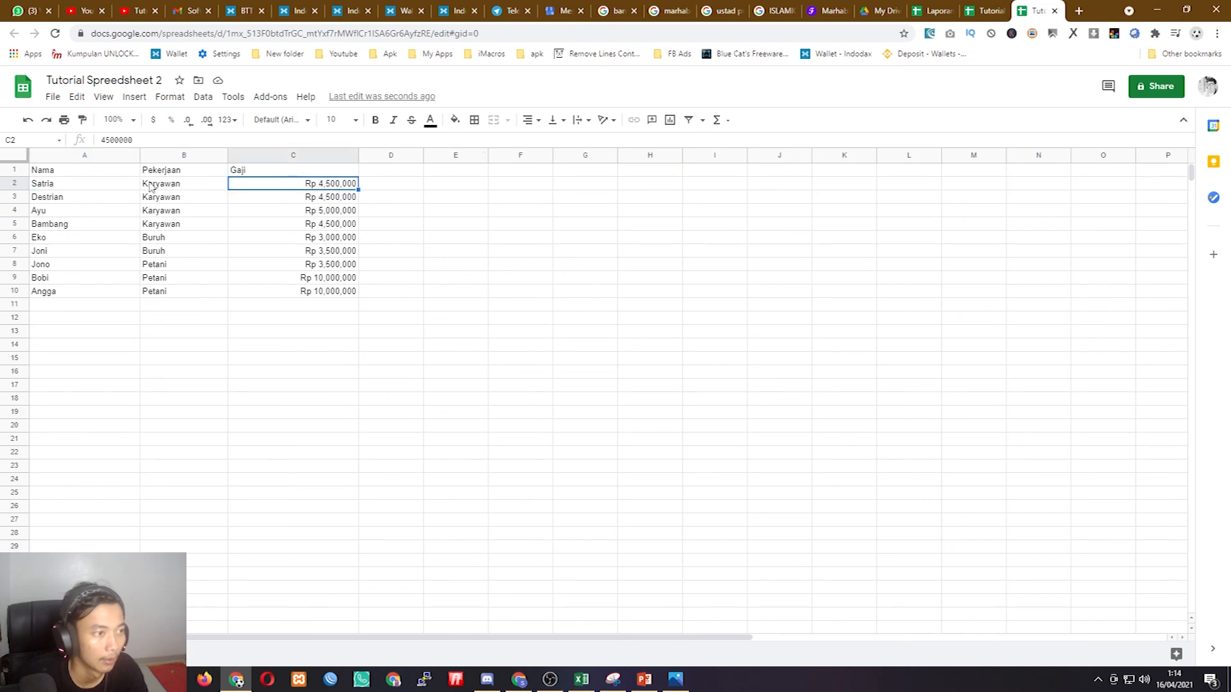
key("ctrl+Home")
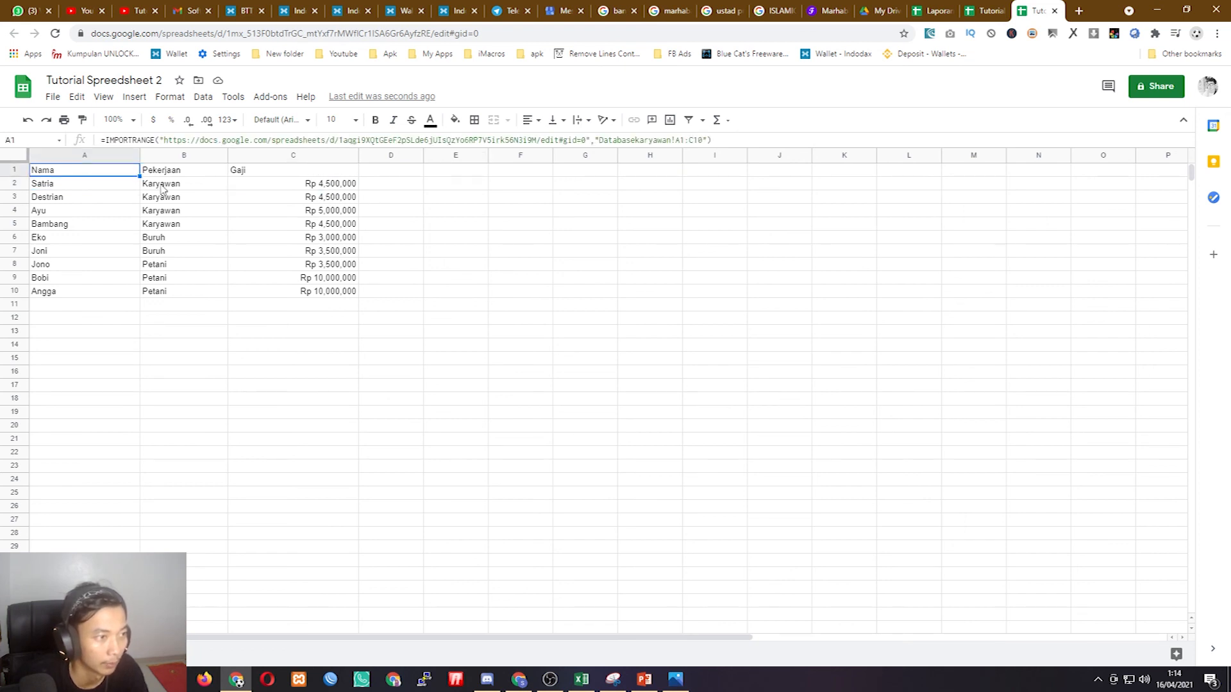
left_click(182, 173)
left_click(258, 187)
left_click(340, 201)
left_click(341, 186)
left_click(340, 196)
left_click(342, 185)
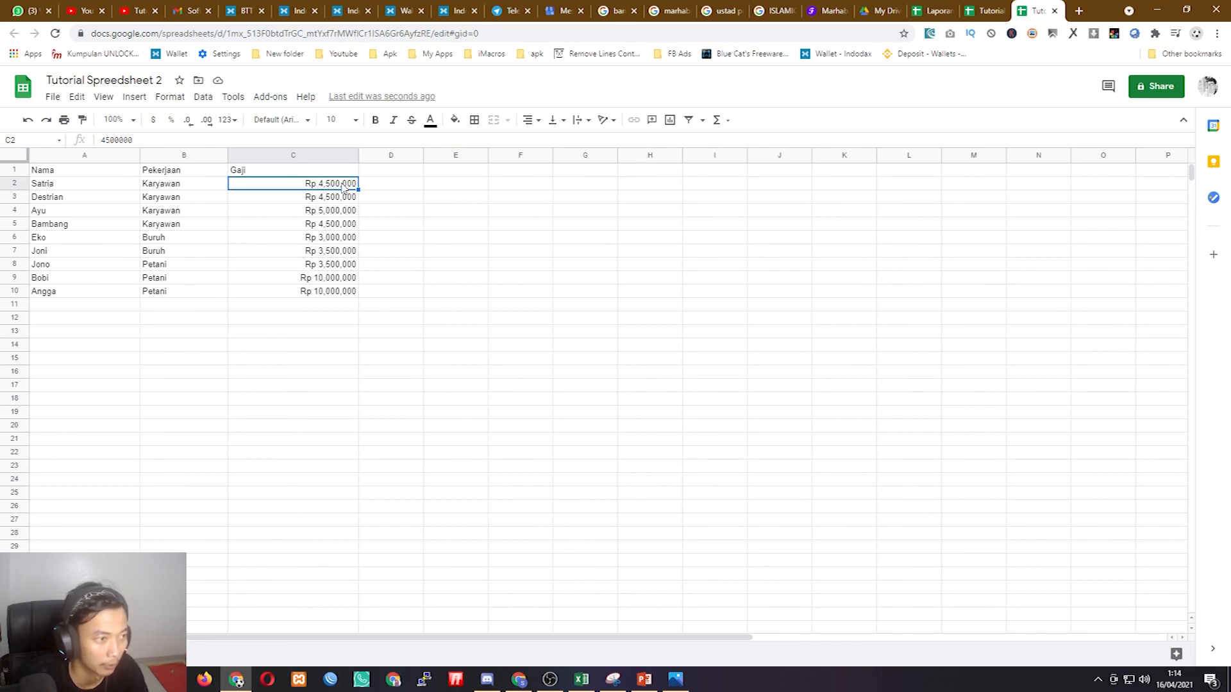
left_click(322, 212)
left_click(336, 197)
- Back in the source sheet, edit the C2 salary again to 5,000,000
left_click(986, 9)
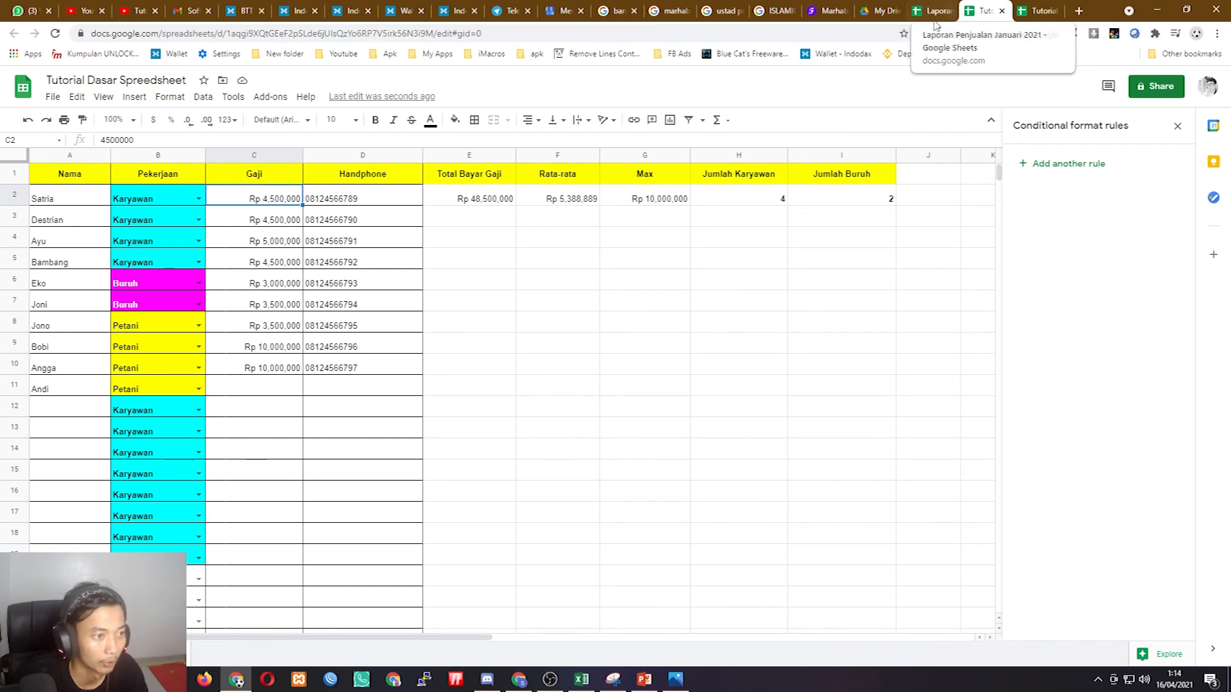
double_click(273, 202)
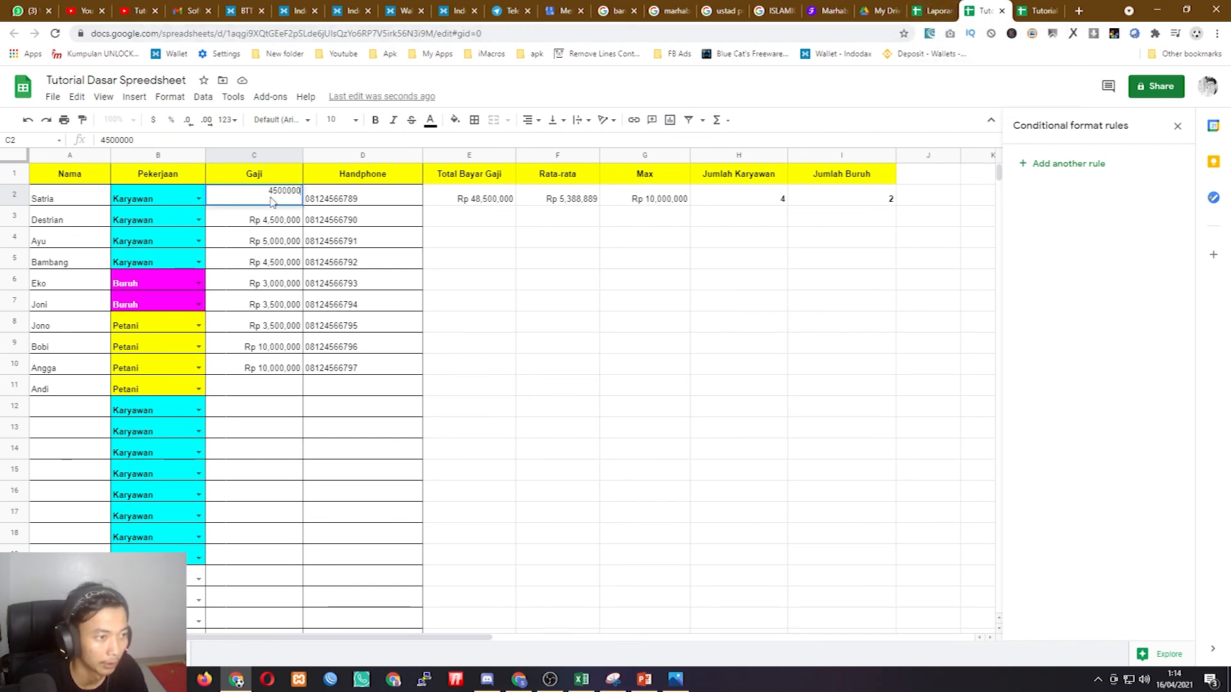
key("BackSpace")
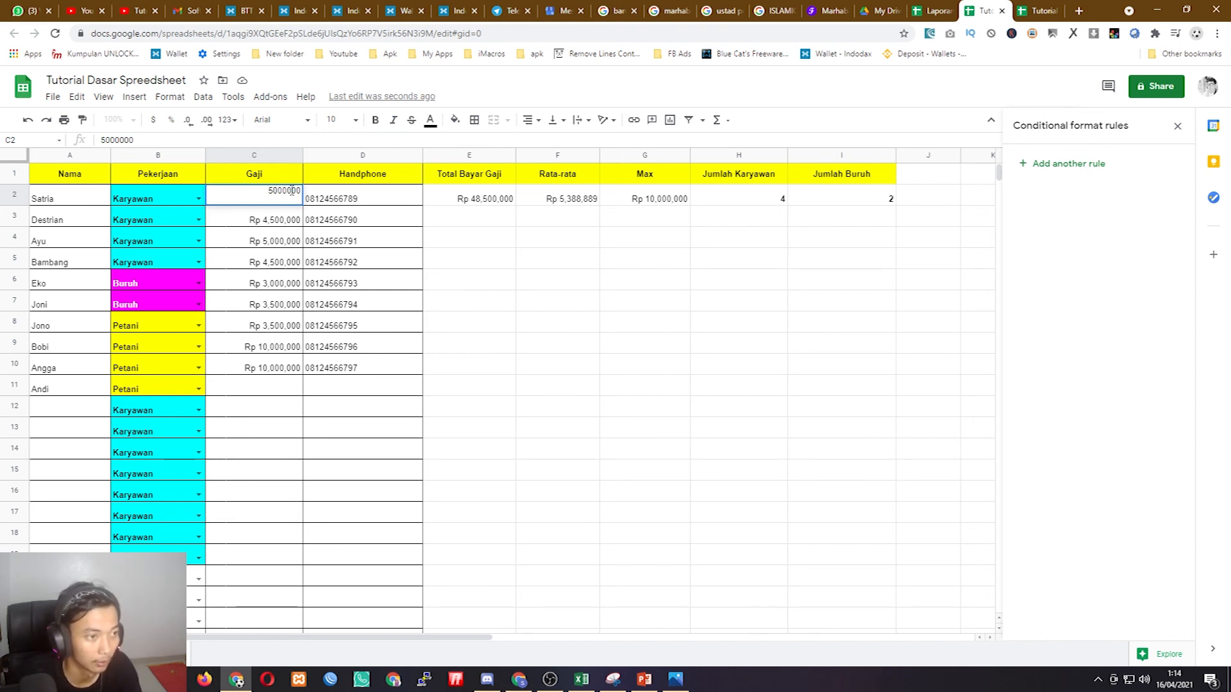
key("Return")
left_click(291, 191)
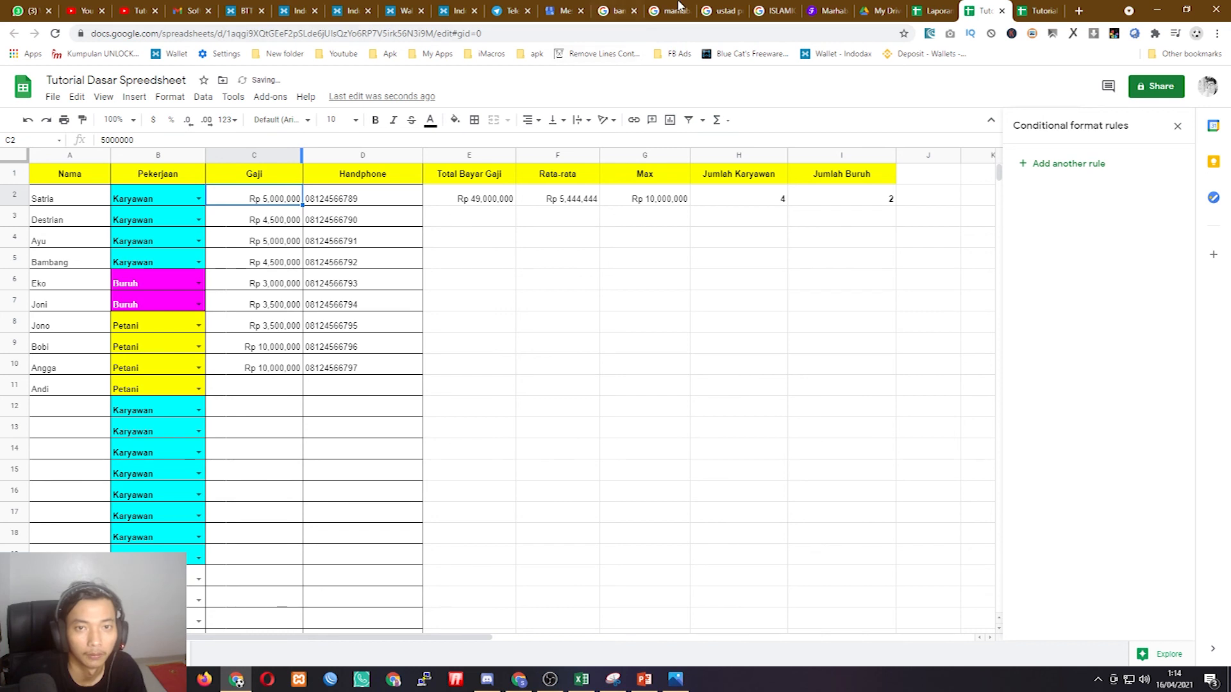
- Confirm Tutorial Spreedsheet 2 shows the 5,000,000 salary, comparing it with source rows 2–11
left_click(1039, 9)
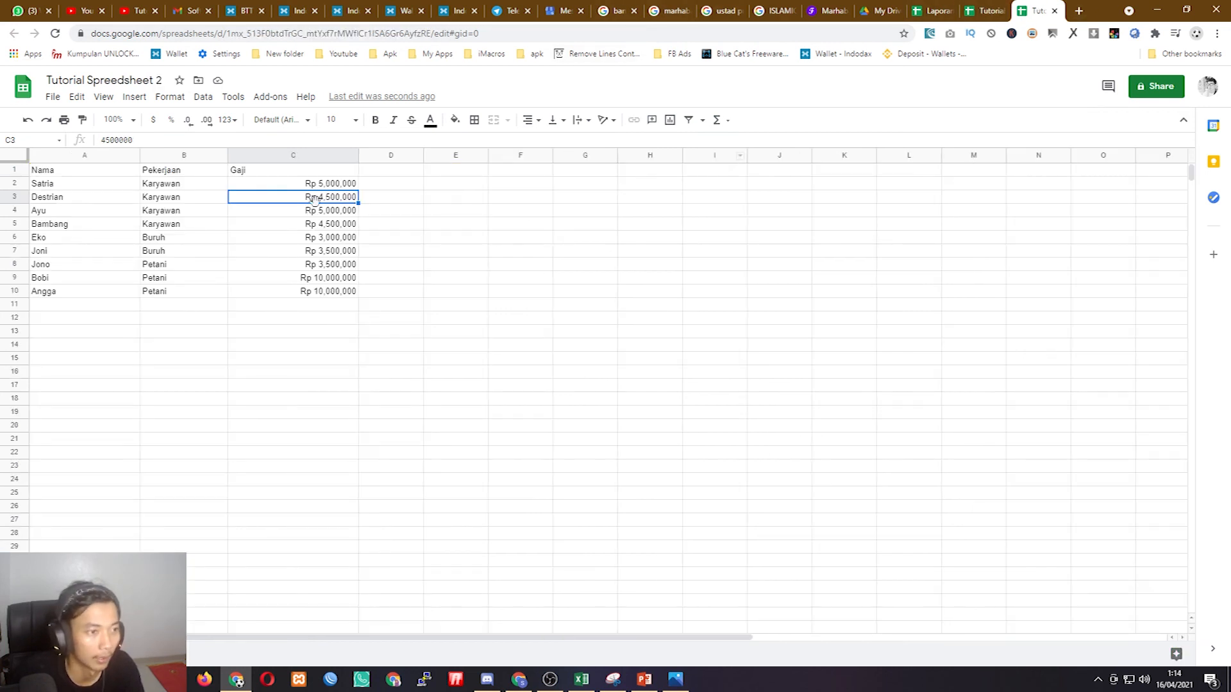
left_click(341, 187)
left_click(216, 187)
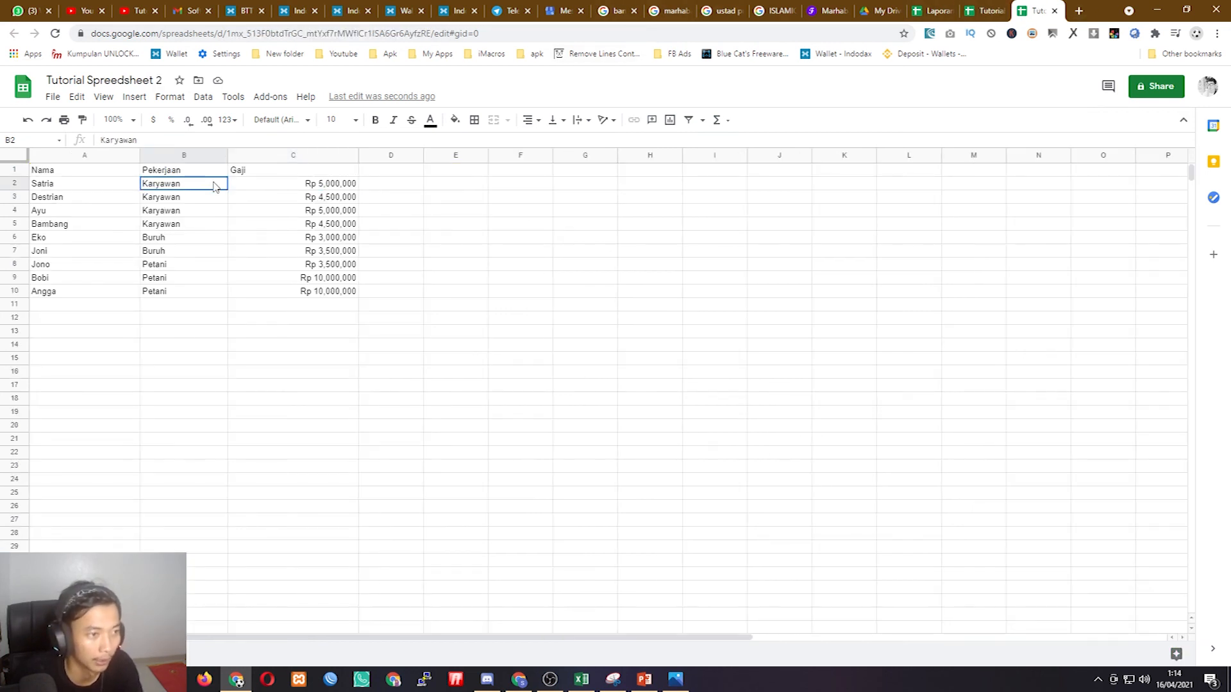
left_click(353, 190)
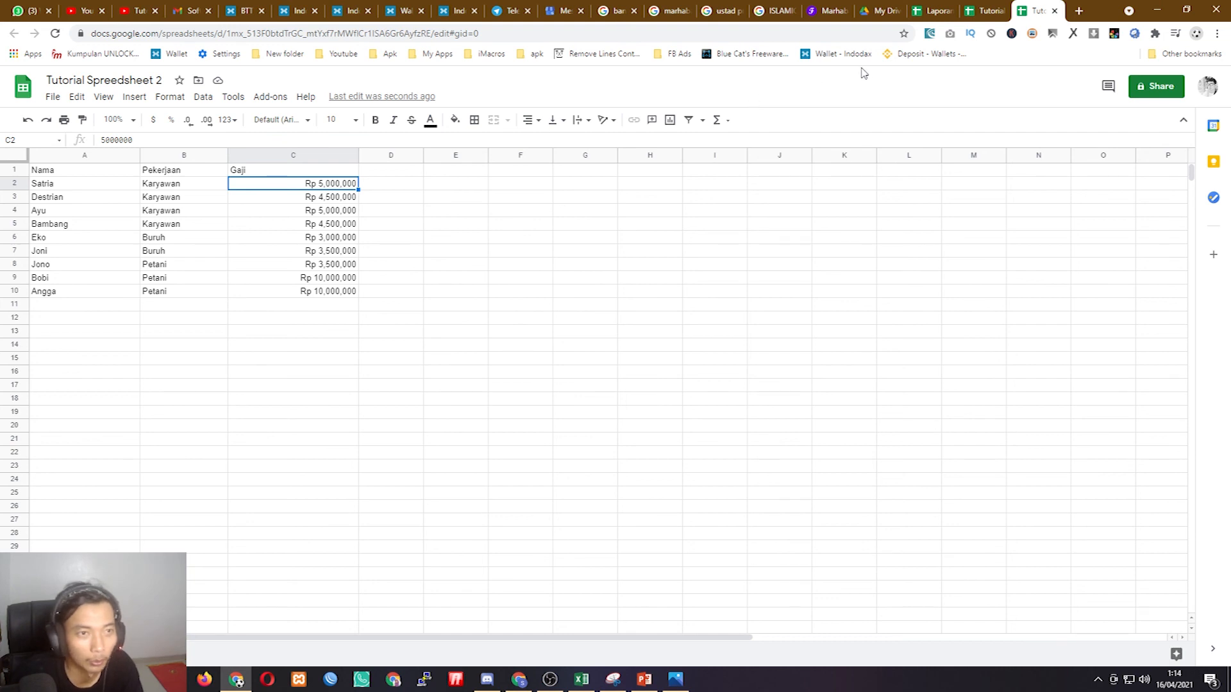
left_click(990, 9)
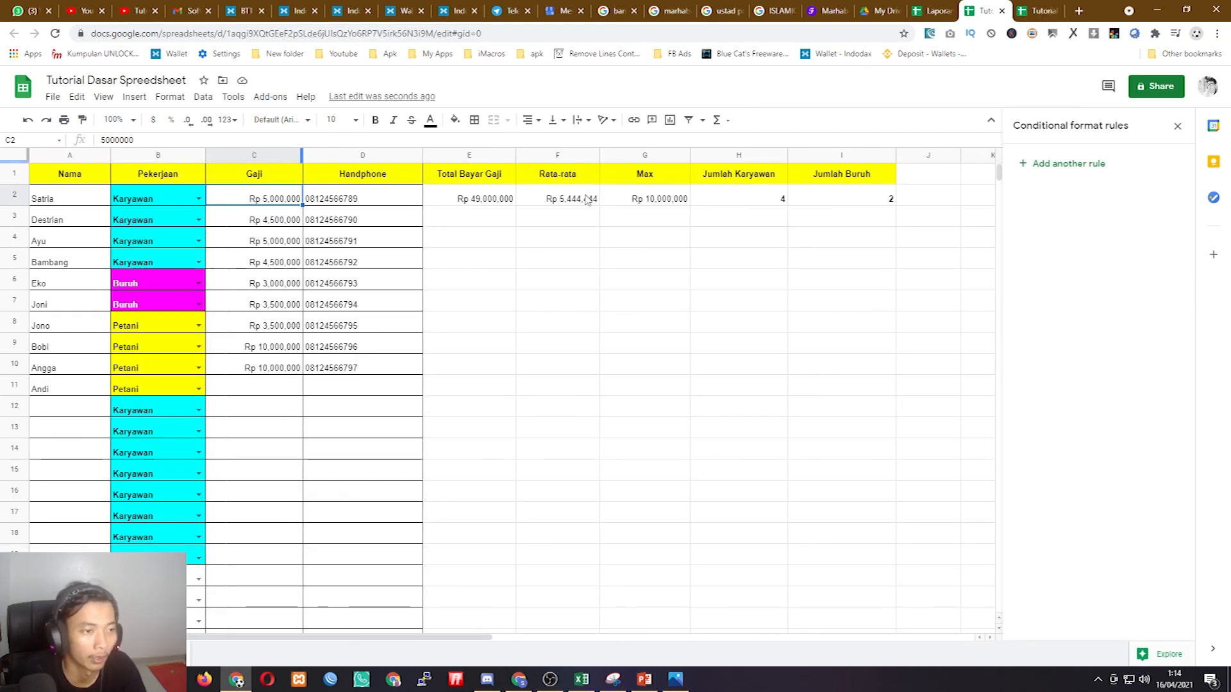
left_click_drag(65, 200, 288, 392)
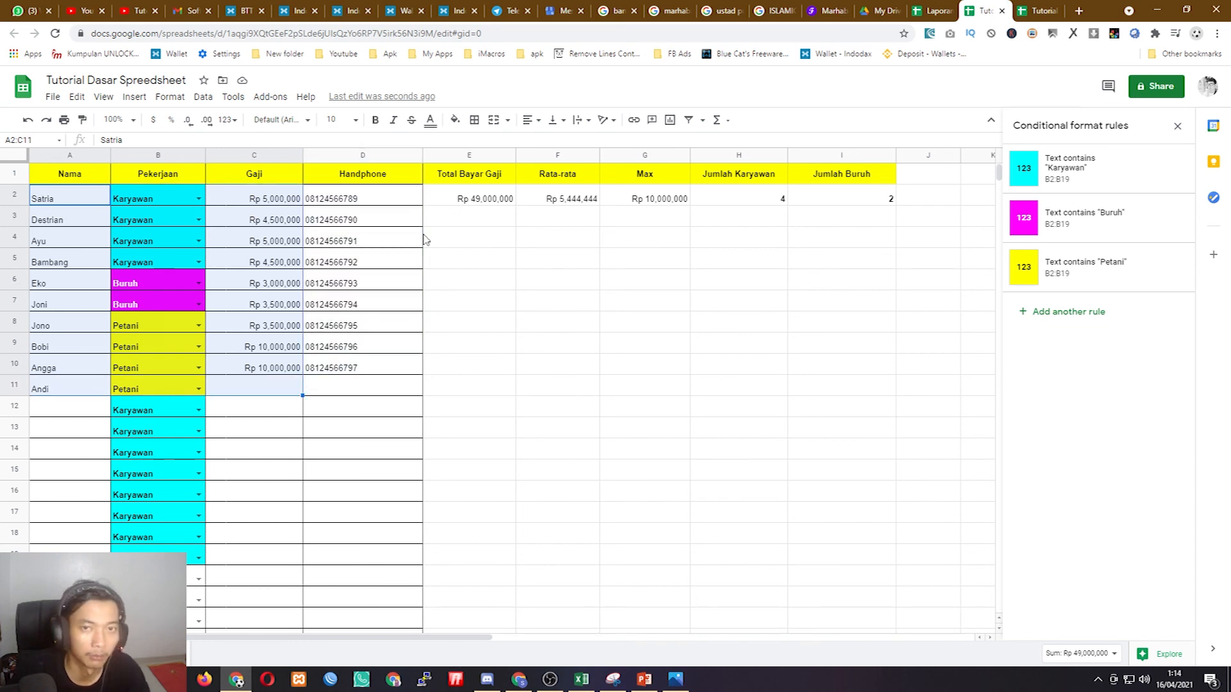
left_click(1035, 10)
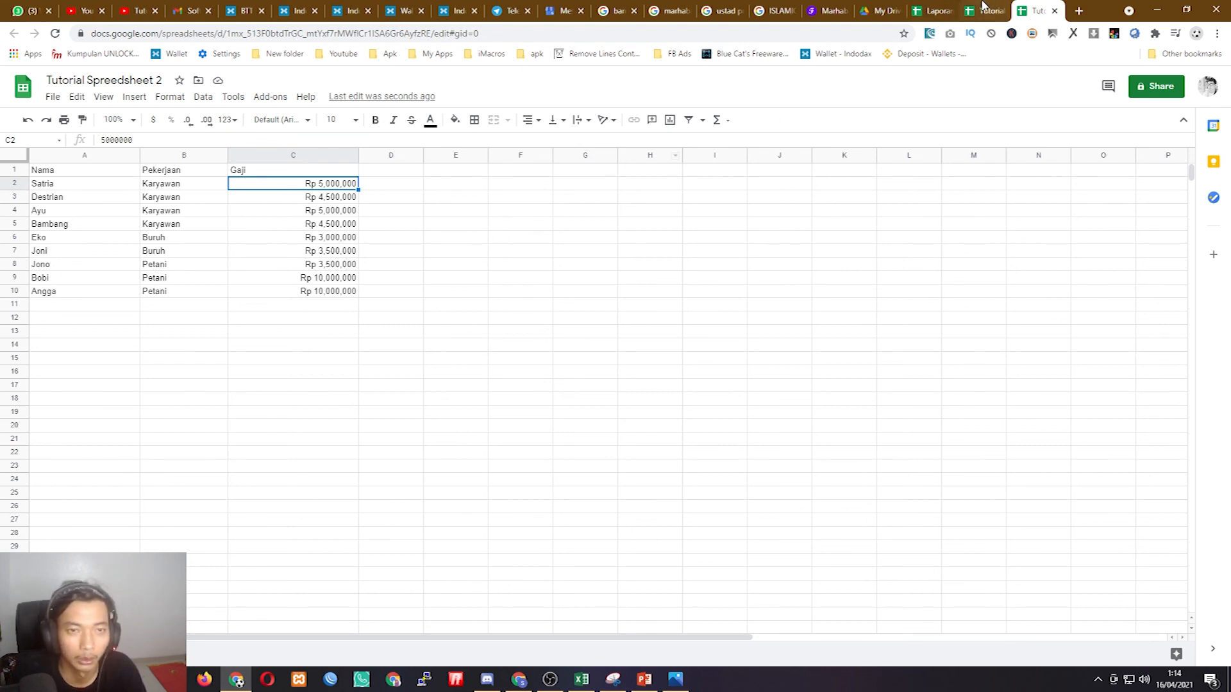
key("ctrl+shift+Tab")
left_click(591, 350)
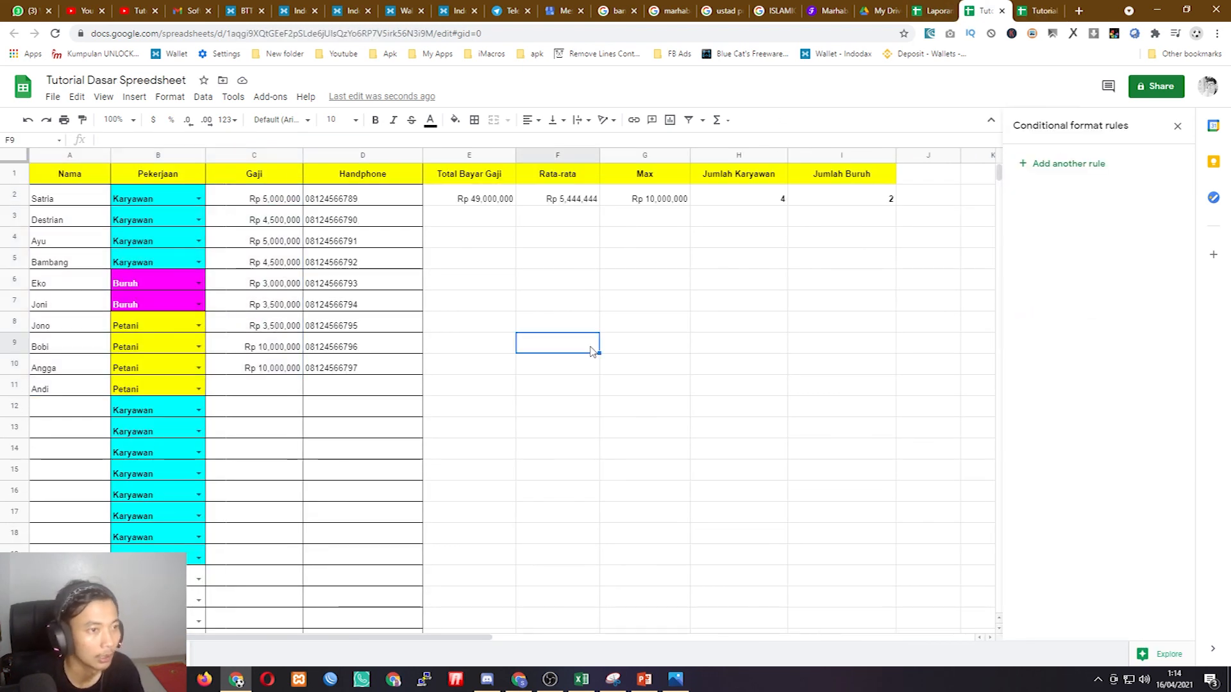